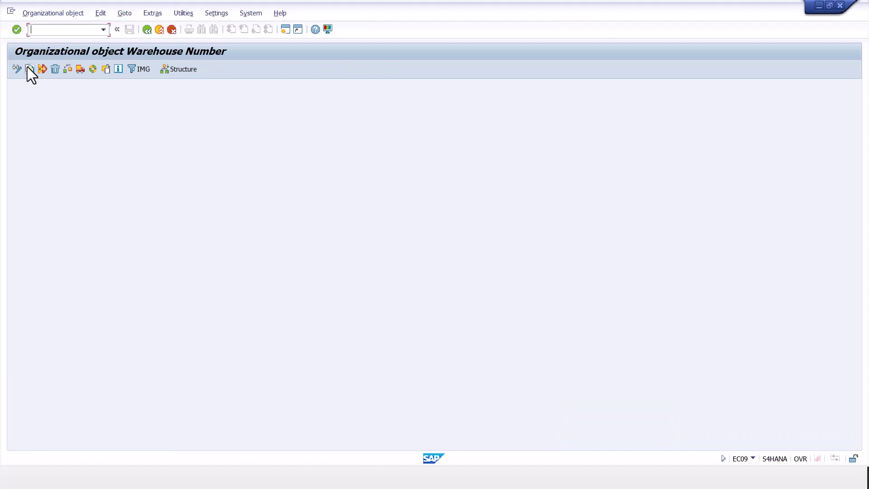
- Start copying warehouse number 001 to target warehouse number E01
left_click(28, 68)
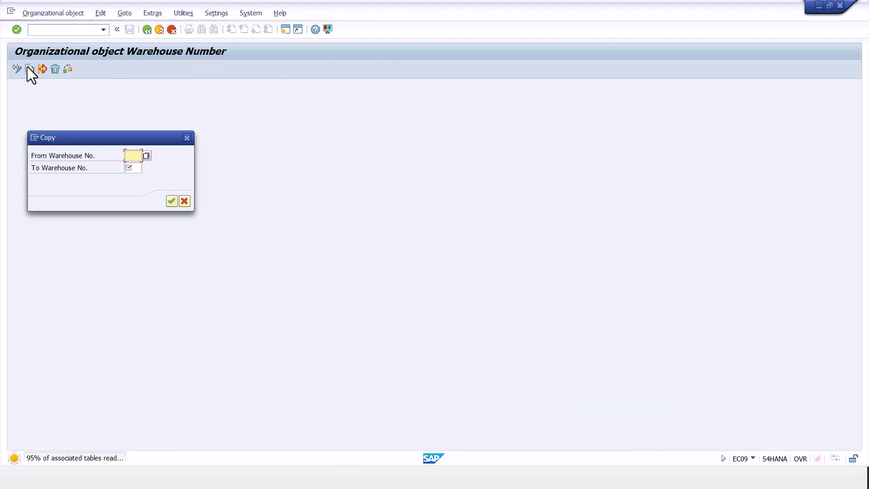
key("Down")
key("Down")
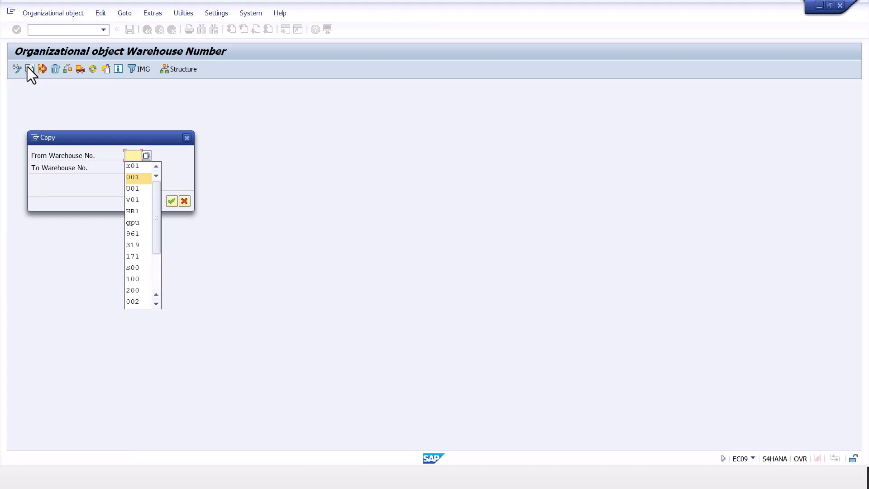
key("Return")
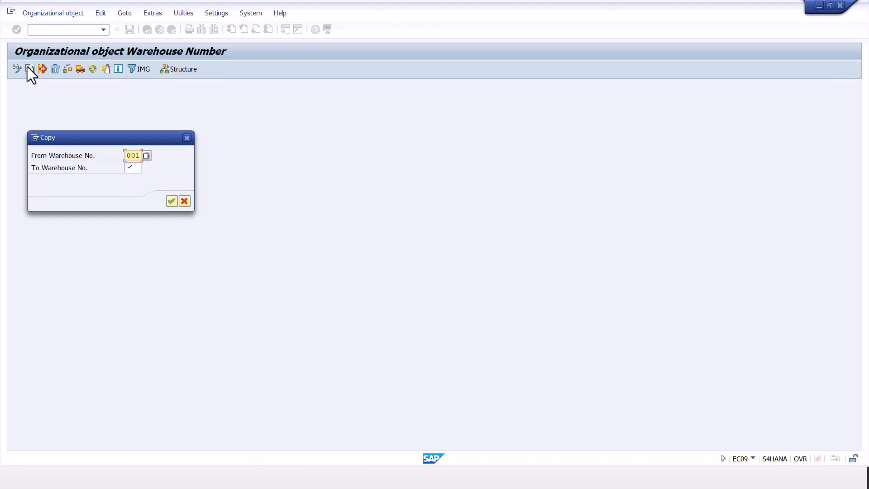
key("Tab")
key("Down")
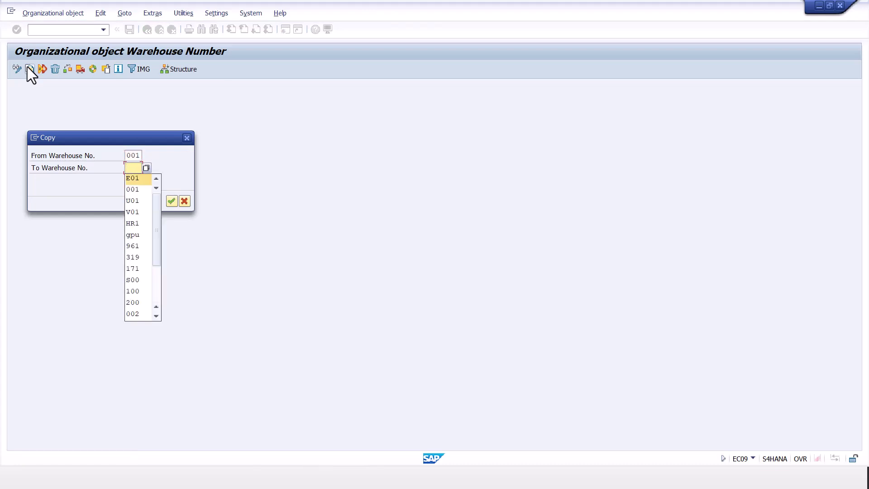
key("Return")
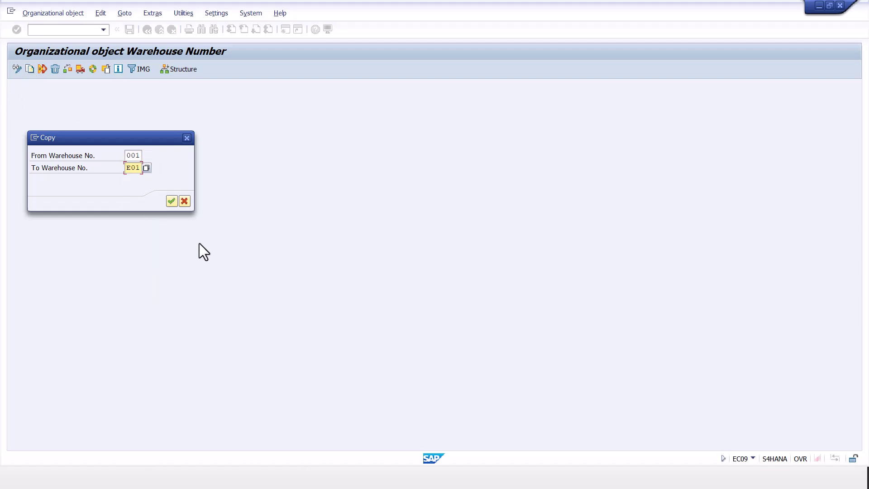
left_click(171, 201)
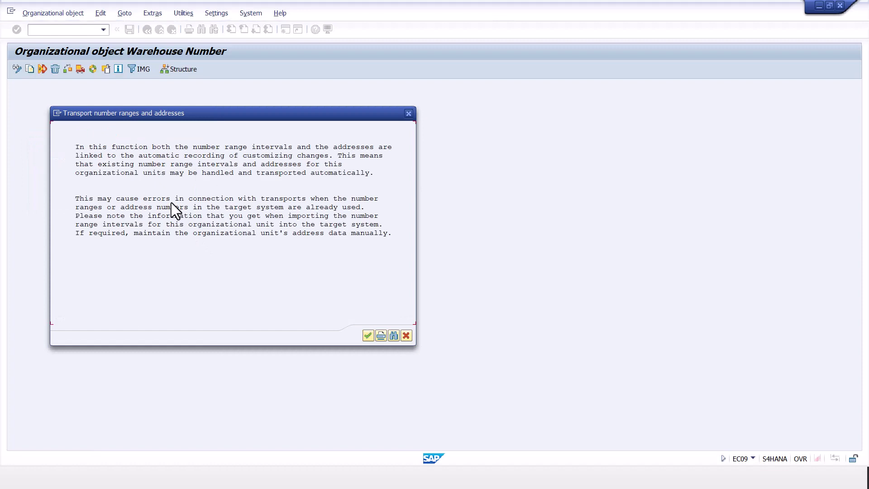
- Agree to transport the number ranges under the 'EWM E01 Warehouse' customizing request
left_click(368, 334)
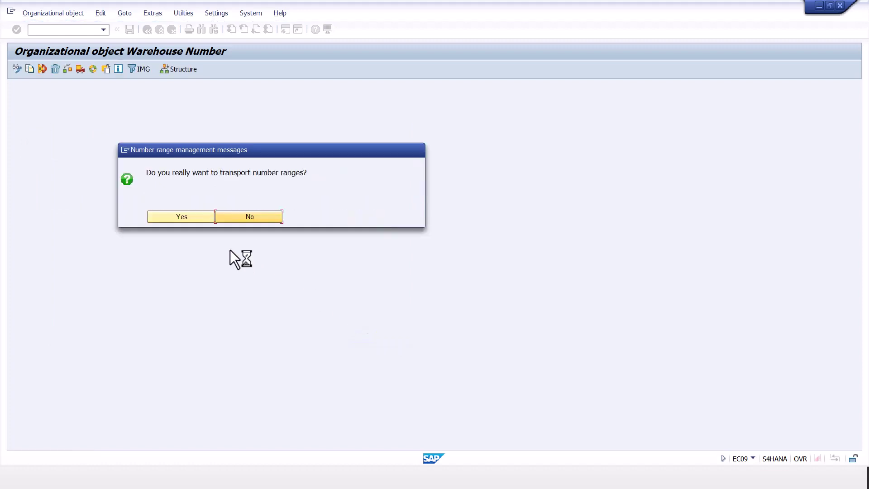
left_click(194, 216)
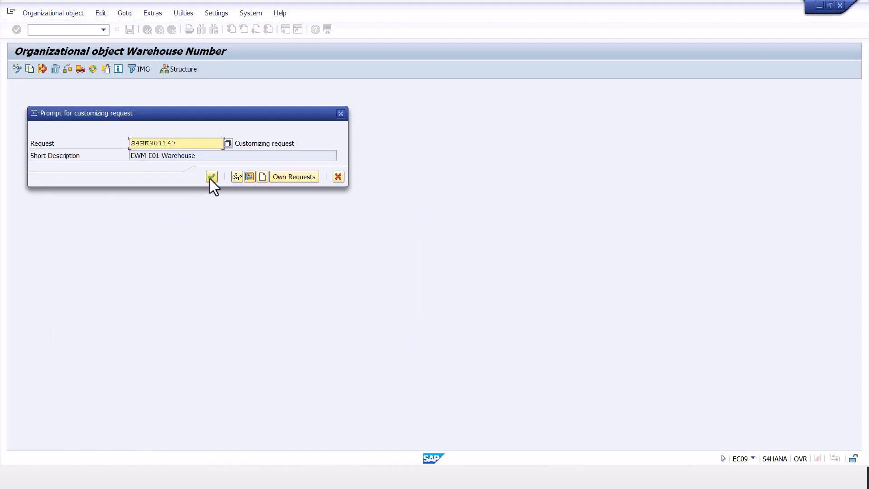
left_click(210, 179)
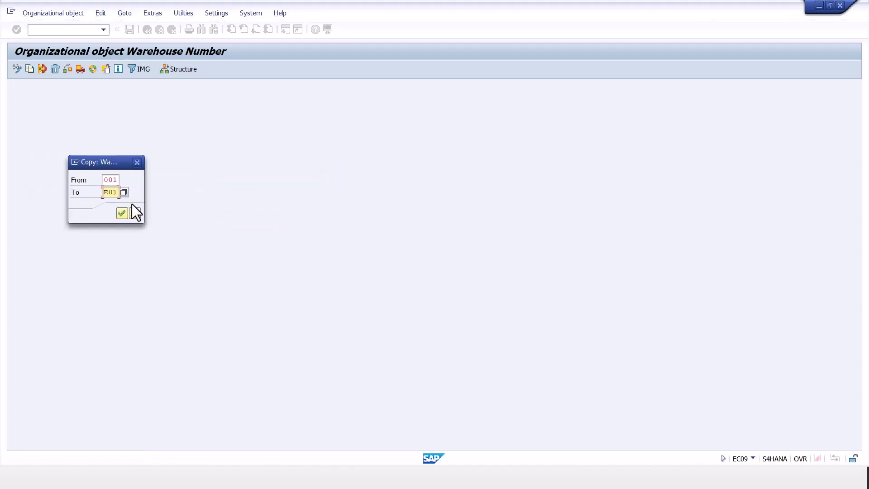
- Confirm the 001-to-E01 copy, transporting every interval set under the customizing request, and dismiss the completion message
left_click(124, 215)
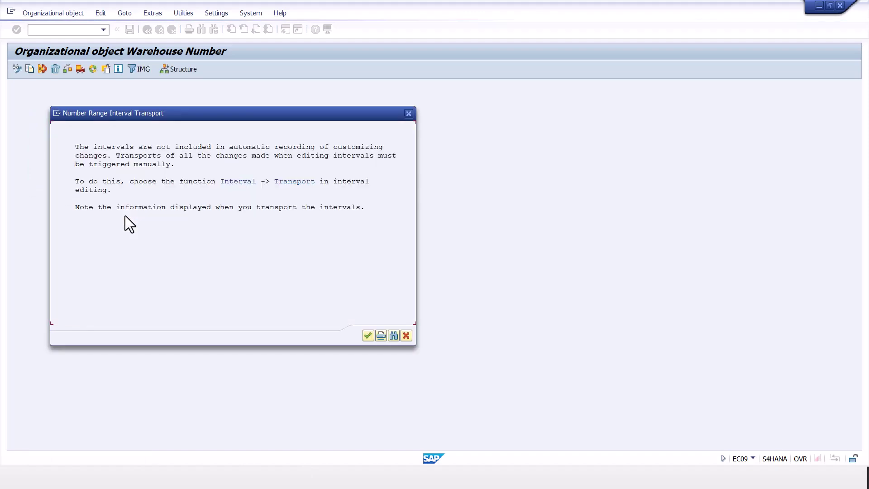
left_click(368, 335)
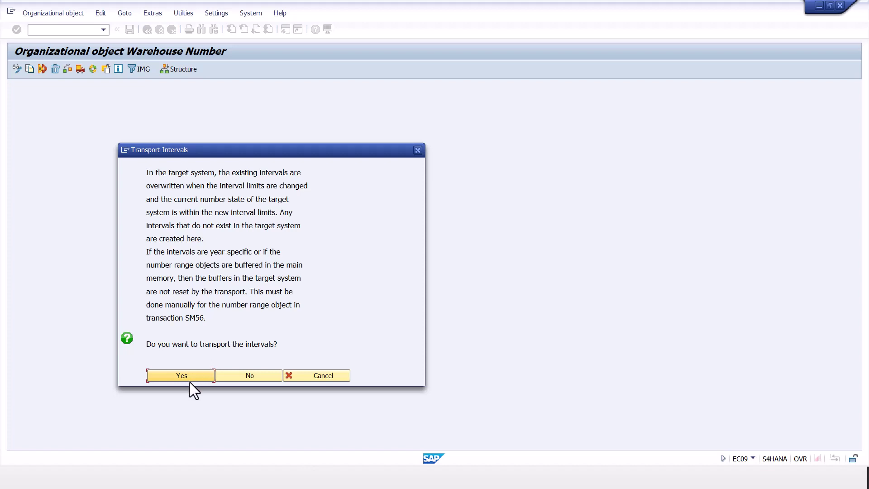
left_click(190, 377)
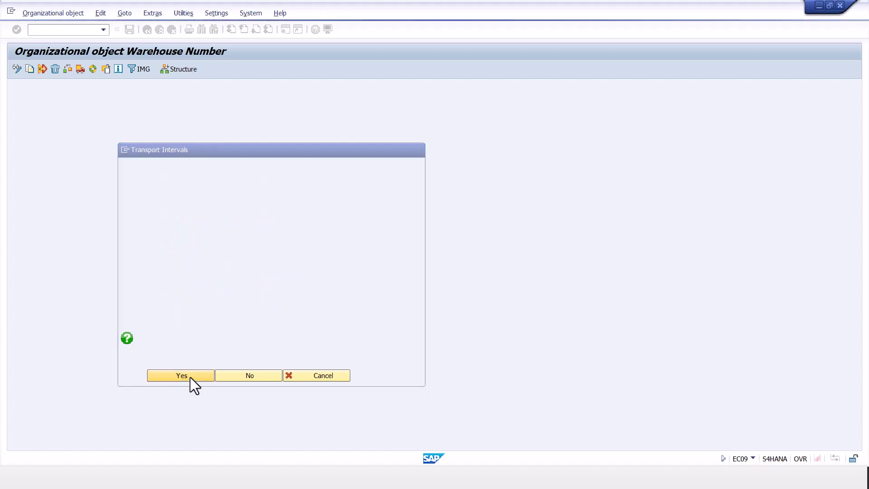
left_click(213, 189)
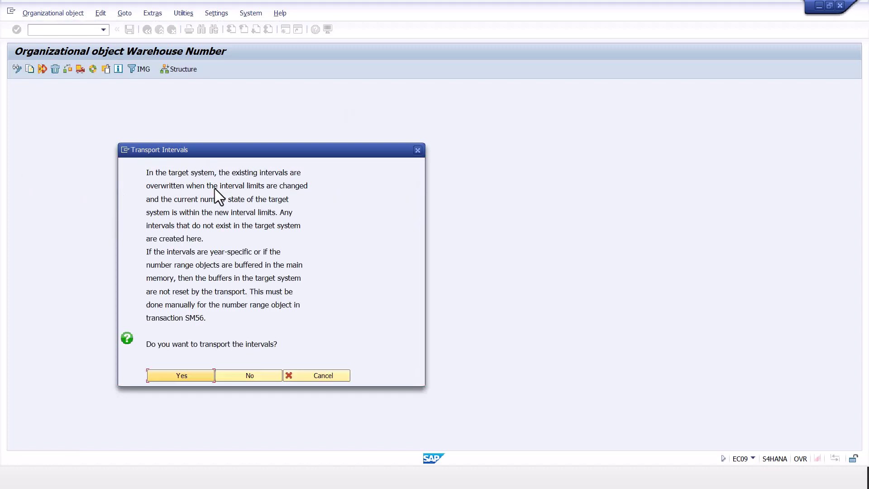
left_click(193, 379)
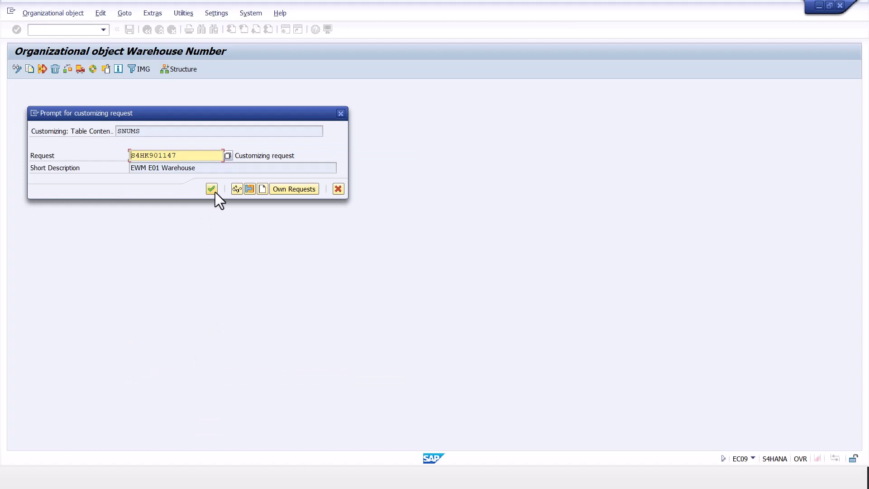
left_click(215, 192)
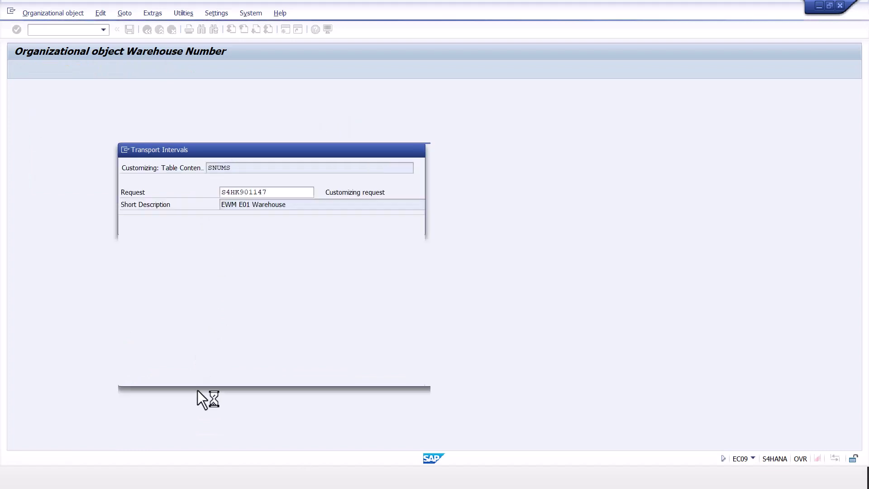
left_click(200, 378)
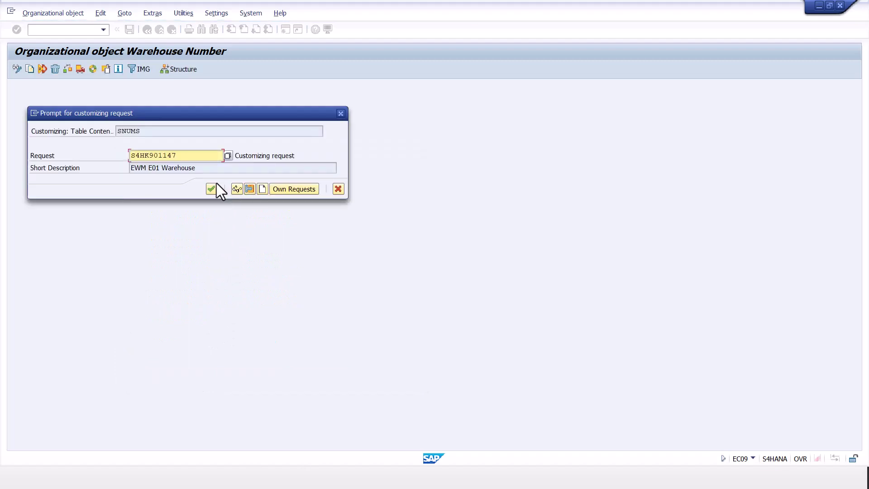
left_click(213, 191)
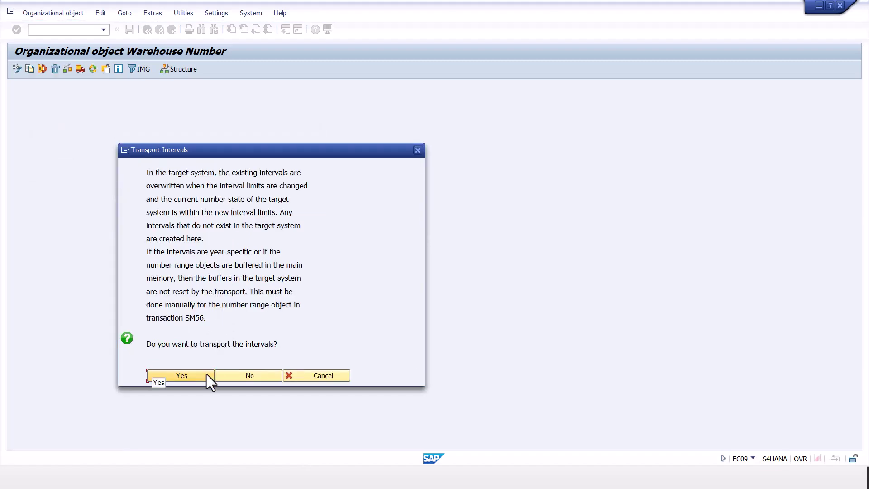
left_click(206, 375)
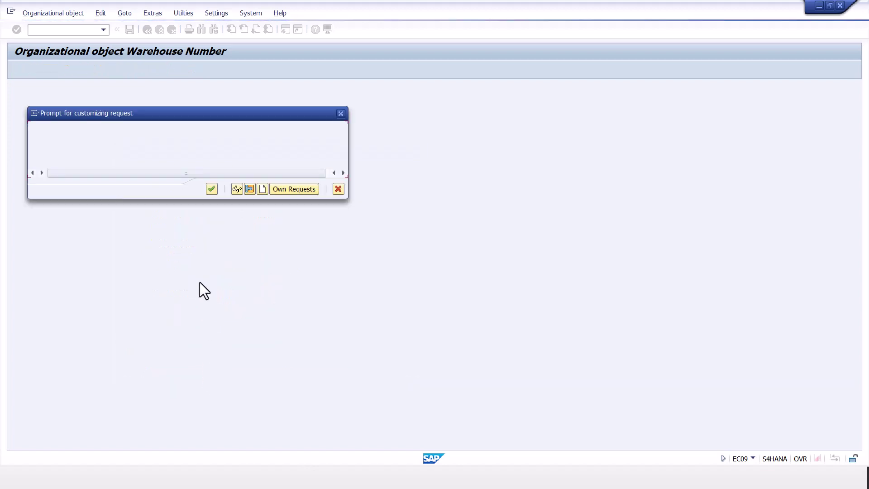
left_click(211, 189)
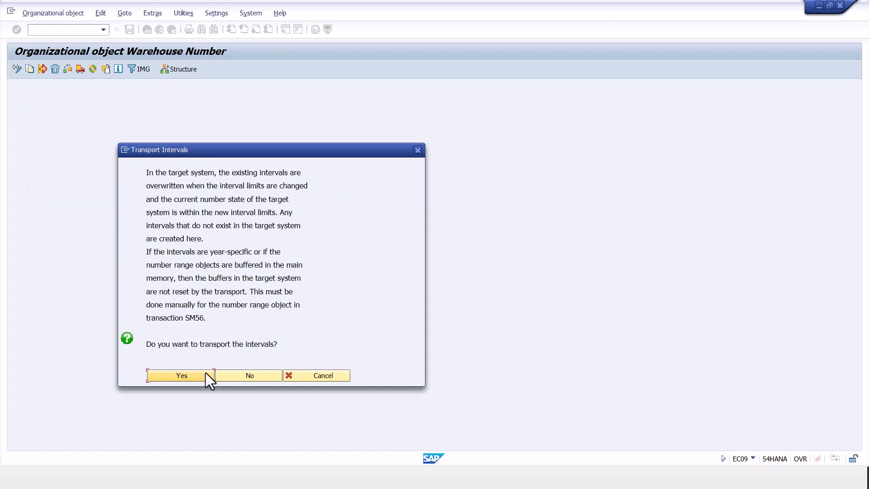
left_click(206, 373)
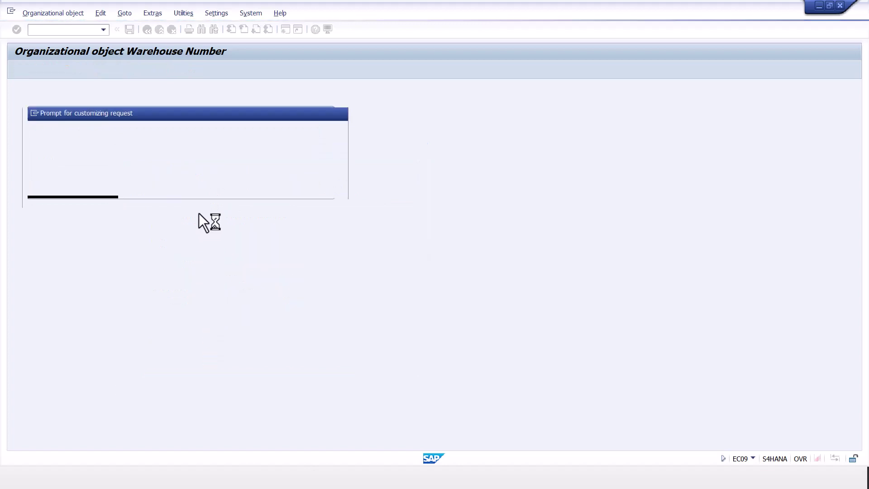
left_click(209, 190)
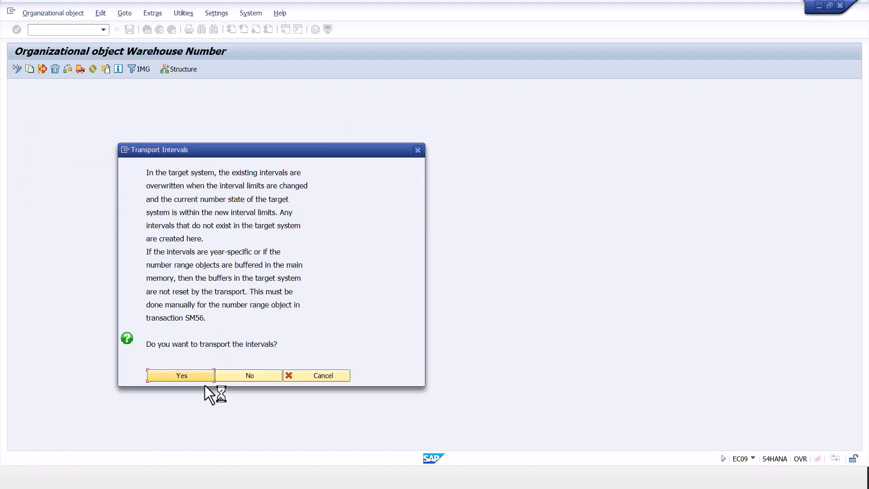
left_click(204, 376)
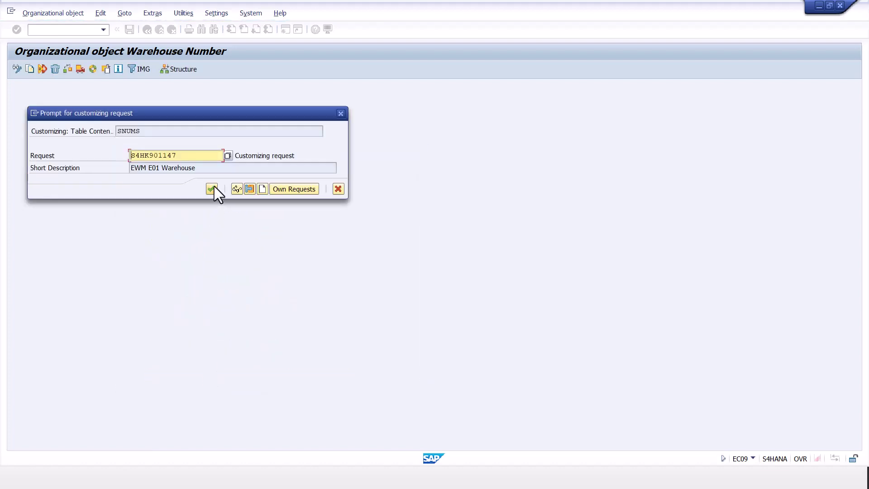
left_click(212, 188)
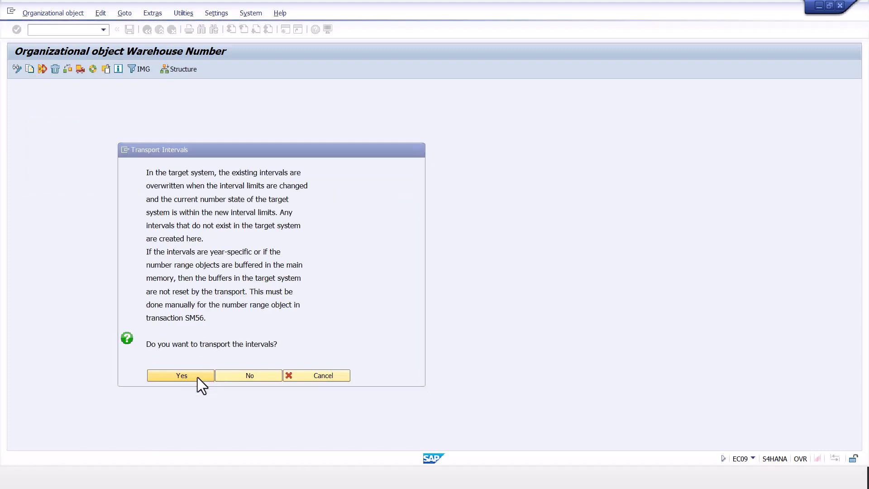
left_click(197, 377)
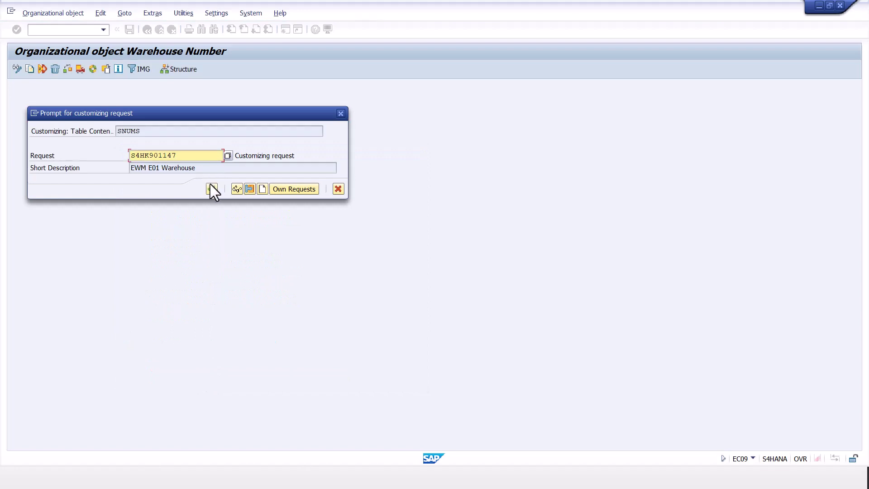
left_click(211, 189)
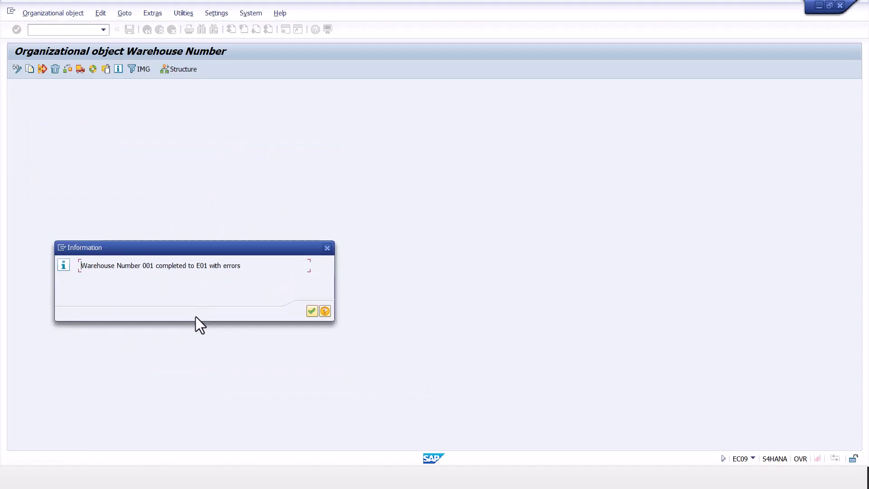
left_click(311, 311)
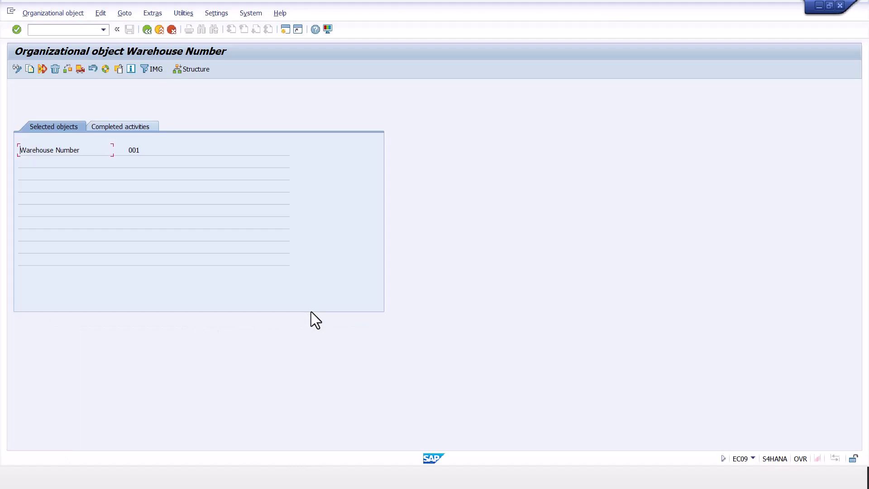
- Run Maintain storage location under Enterprise Structure > Definition > Materials Management
left_click(145, 29)
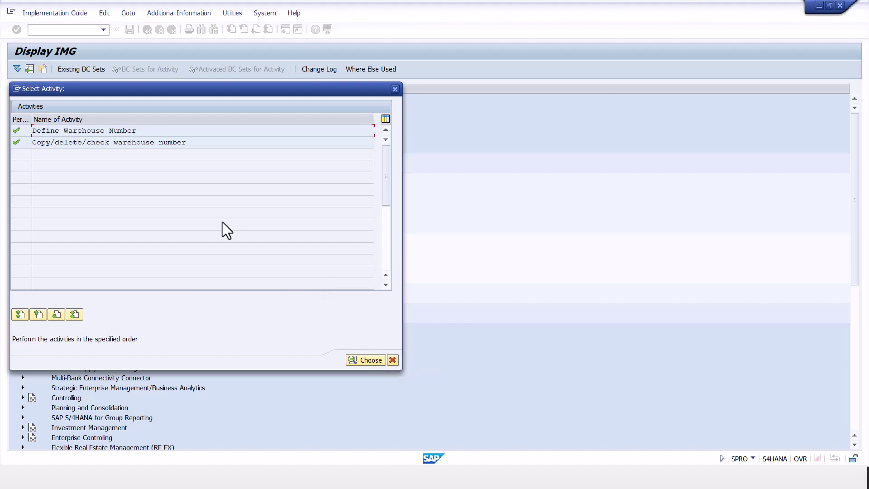
left_click(392, 360)
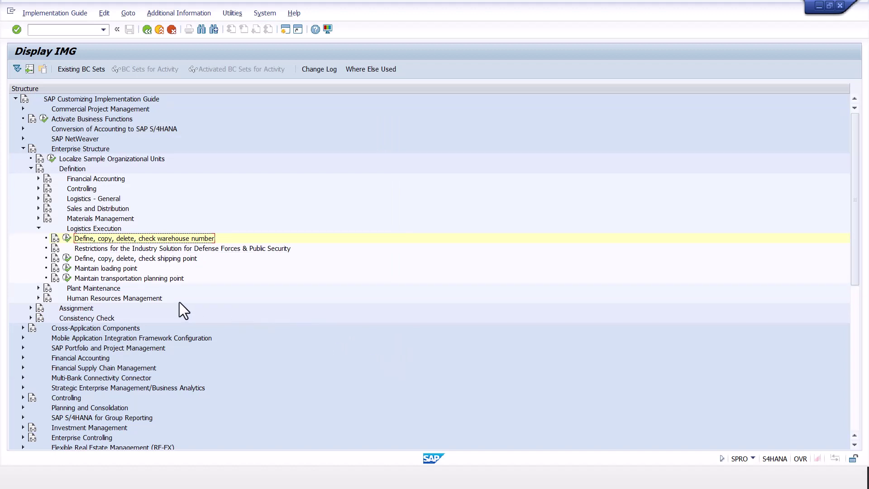
left_click(38, 228)
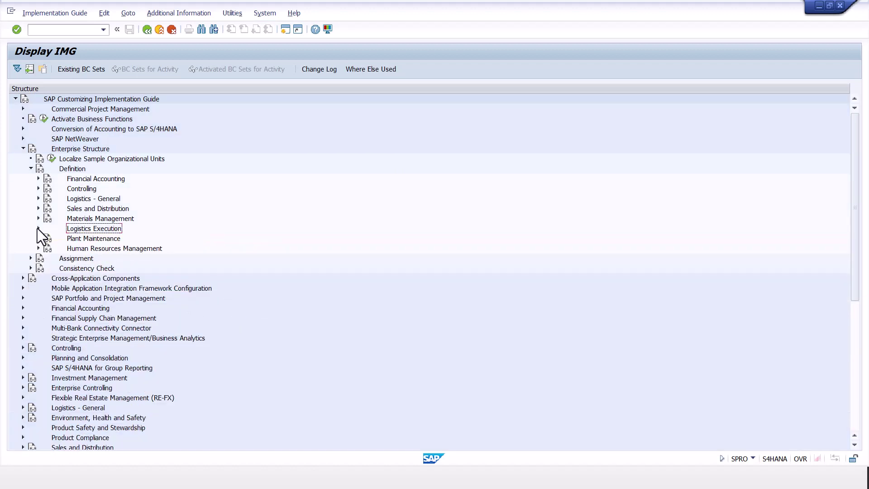
left_click(38, 216)
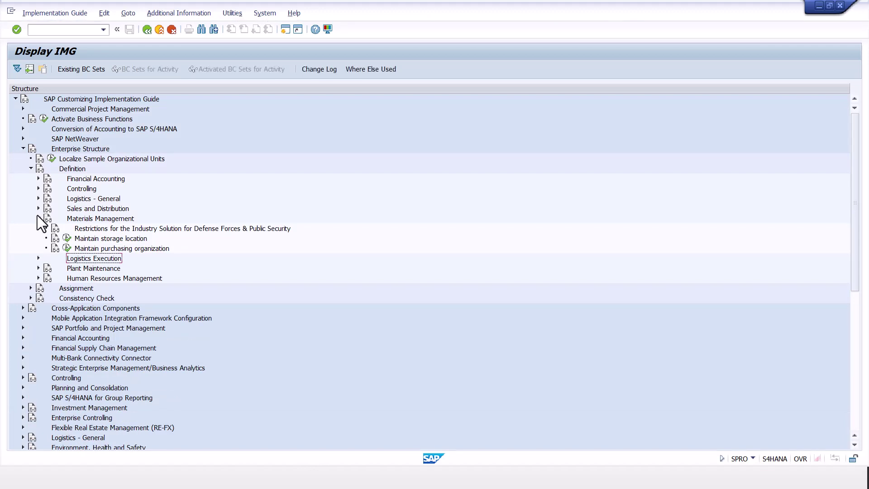
left_click(66, 238)
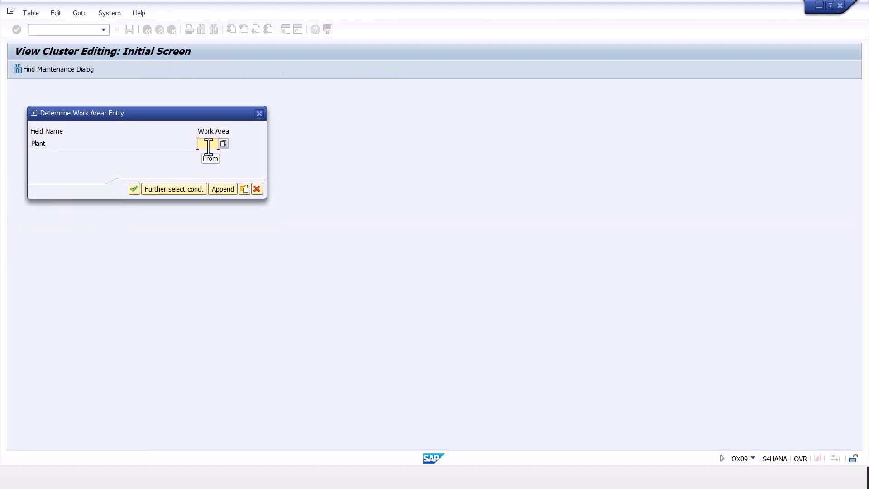
- In plant 1710, copy storage locations 171A and 171C as new entries
type("1710")
left_click(134, 189)
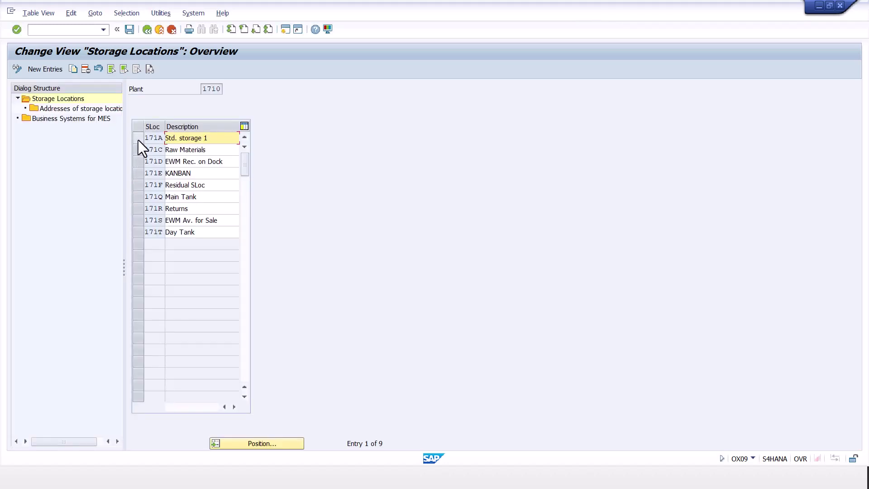
left_click(138, 140)
left_click(138, 150)
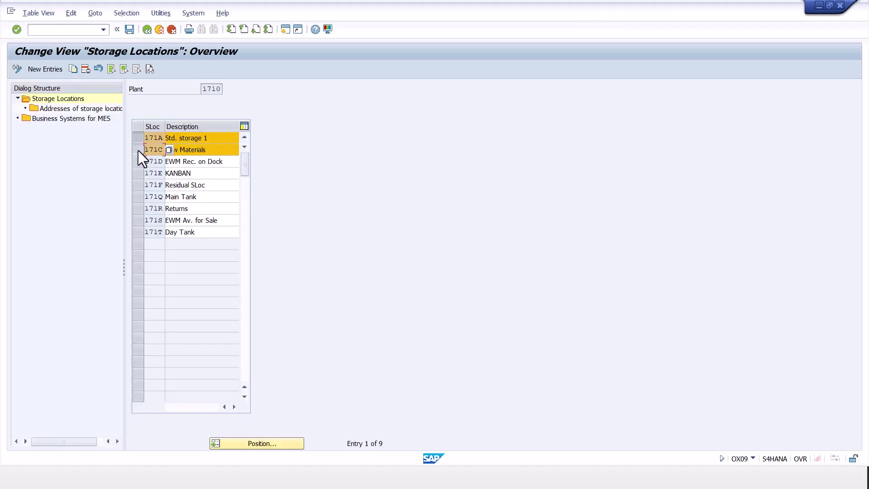
left_click(74, 68)
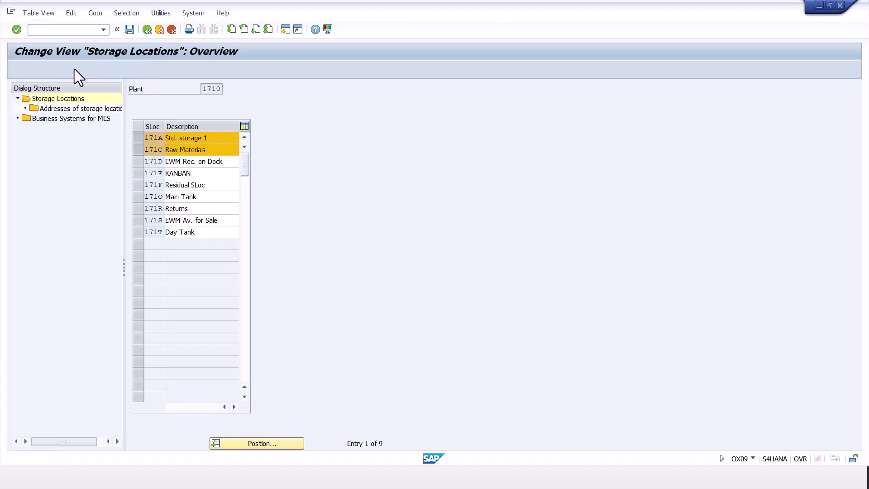
- Rename the copies to E100 'Std. storage 1' and E200 'Std. storage 2'
type("E")
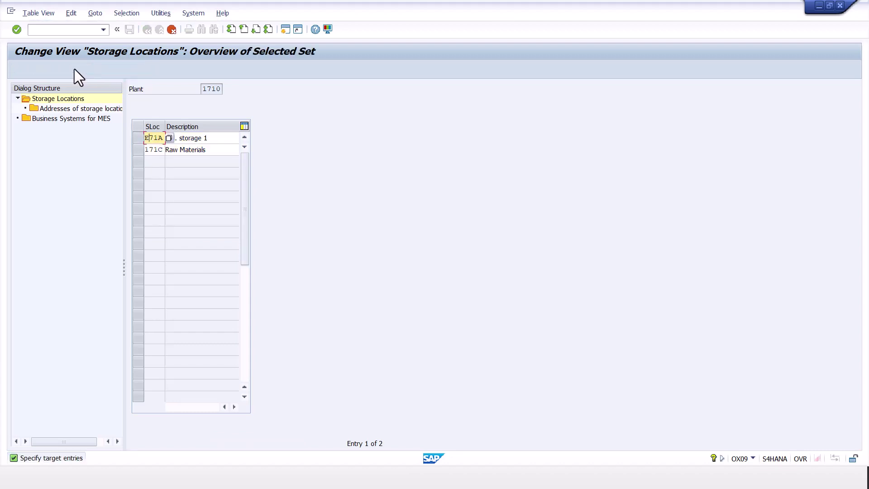
type("100")
key("Tab")
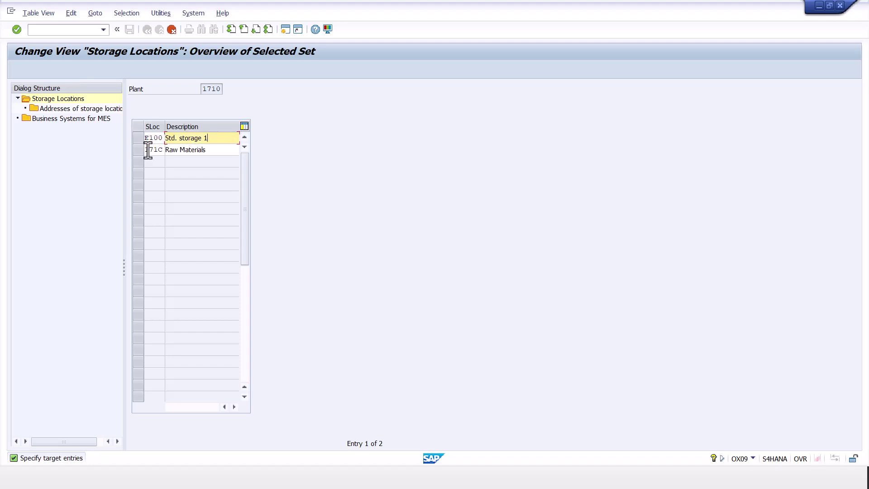
left_click_drag(148, 151, 183, 152)
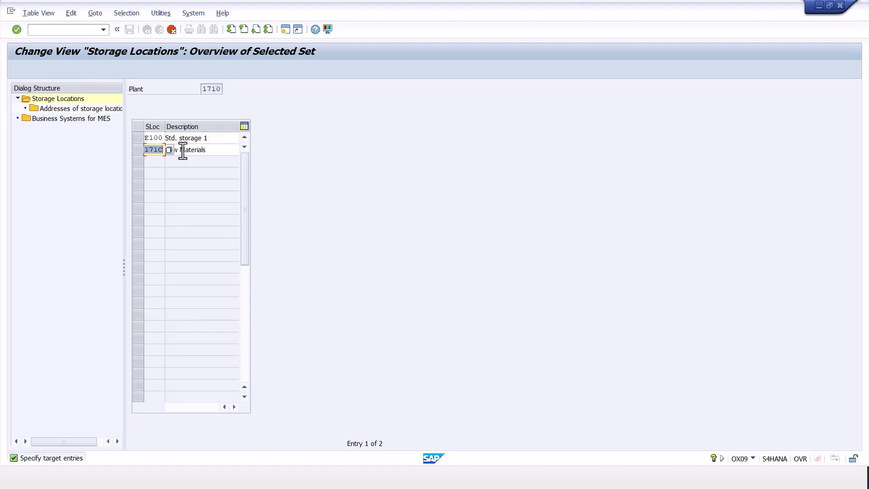
type("E200")
left_click_drag(223, 138, 134, 138)
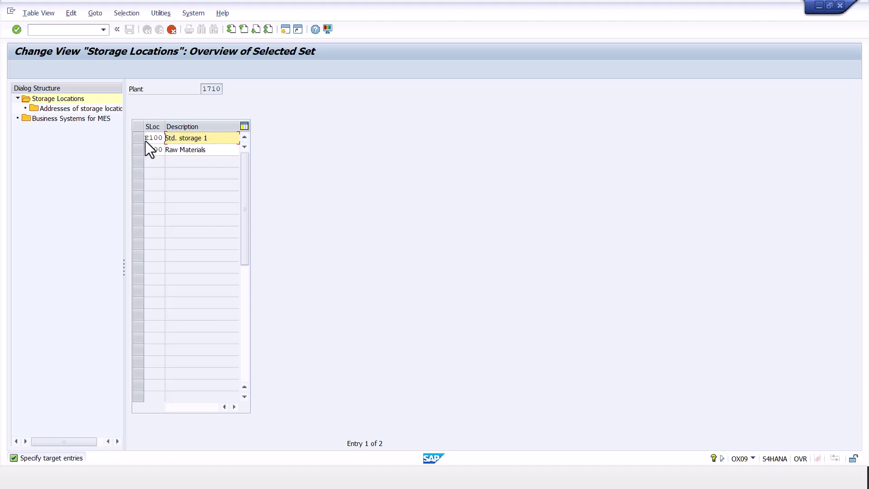
left_click_drag(212, 149, 80, 153)
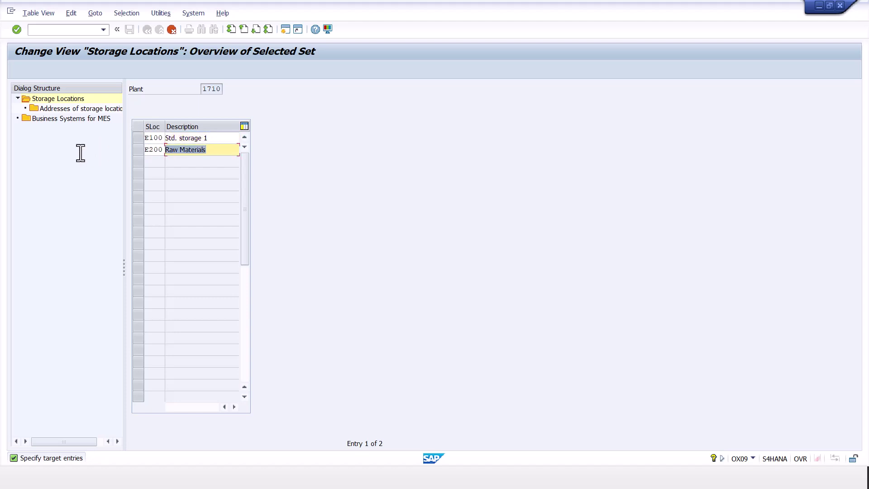
key("ctrl+v")
- Create both storage location copies with all dependent entries
key("Return")
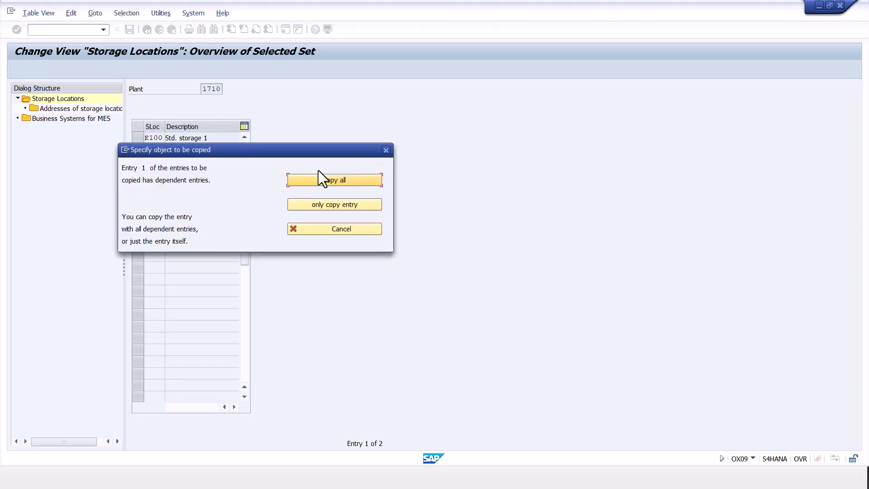
left_click(323, 181)
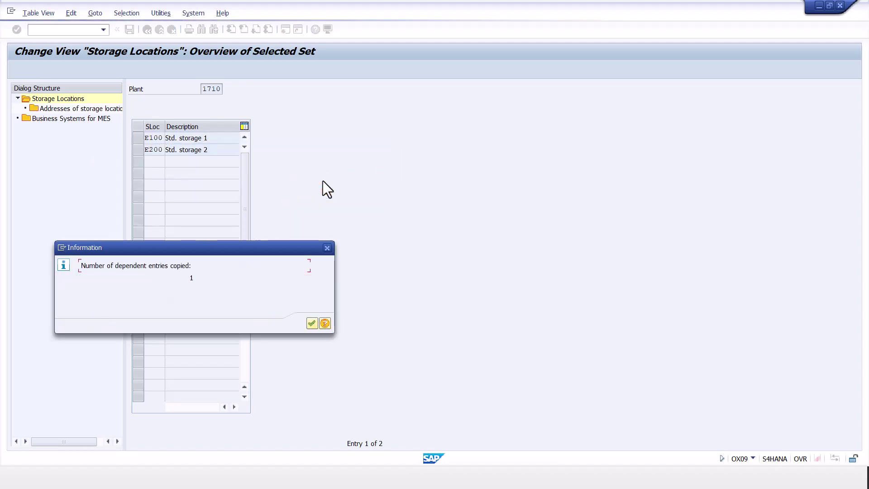
left_click(312, 323)
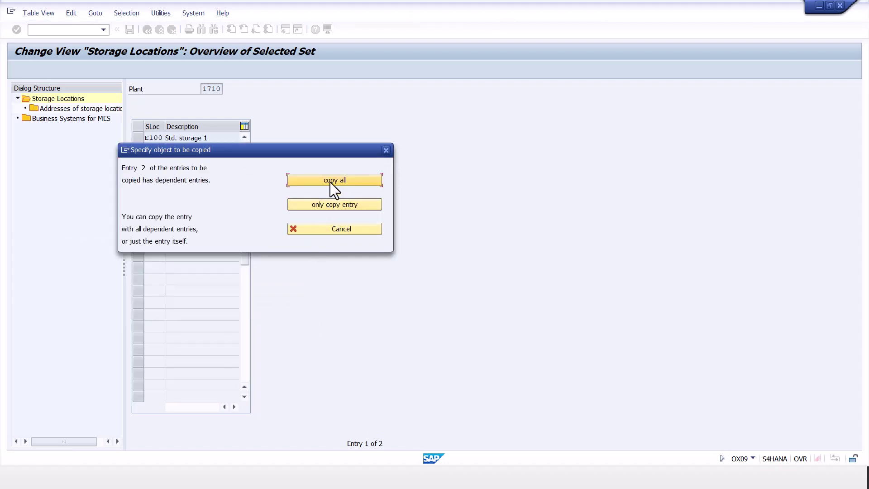
left_click(330, 178)
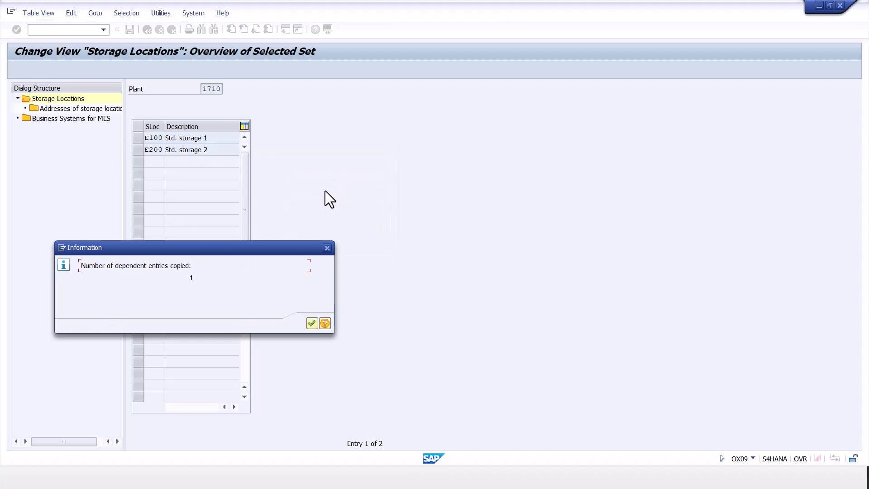
left_click(311, 324)
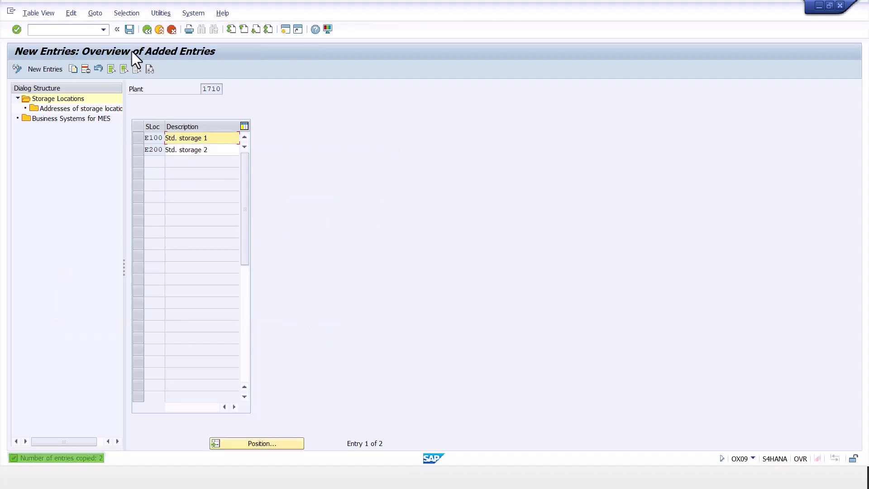
- Save E100 and E200 under a new customizing request 'EWM E01 Warehouse' and return to the IMG tree
left_click(129, 30)
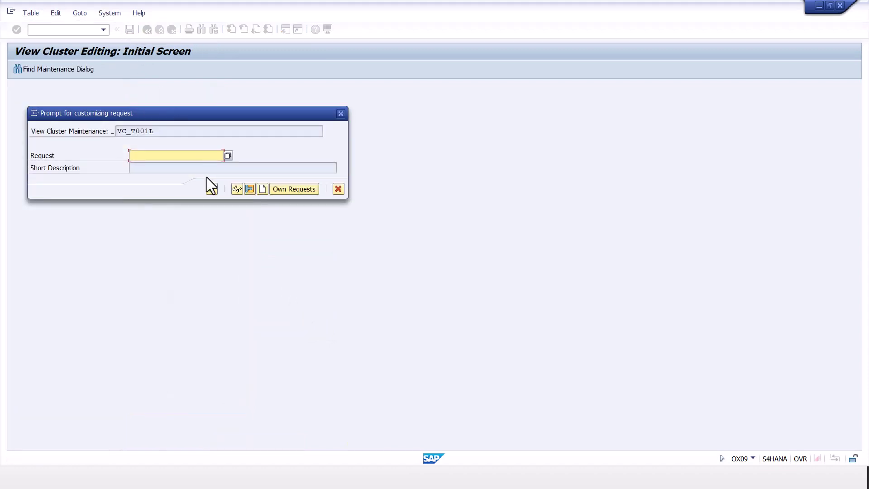
left_click(263, 189)
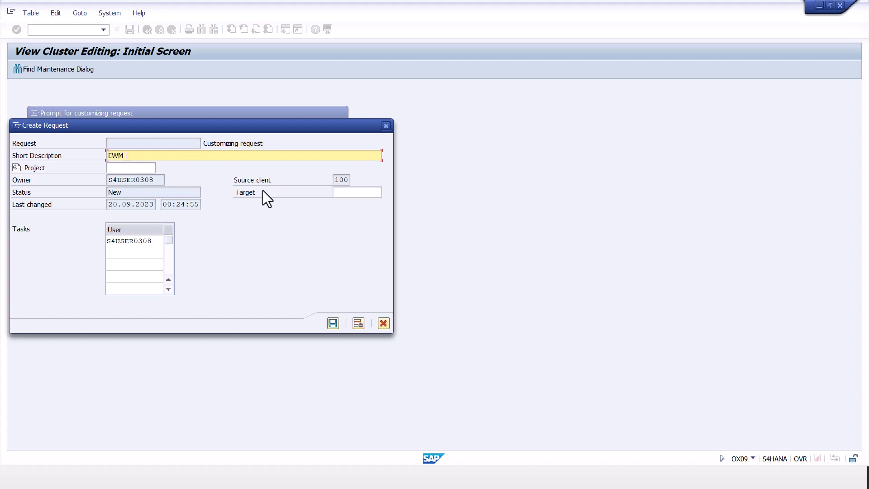
type("E01 Warehouse")
left_click(332, 322)
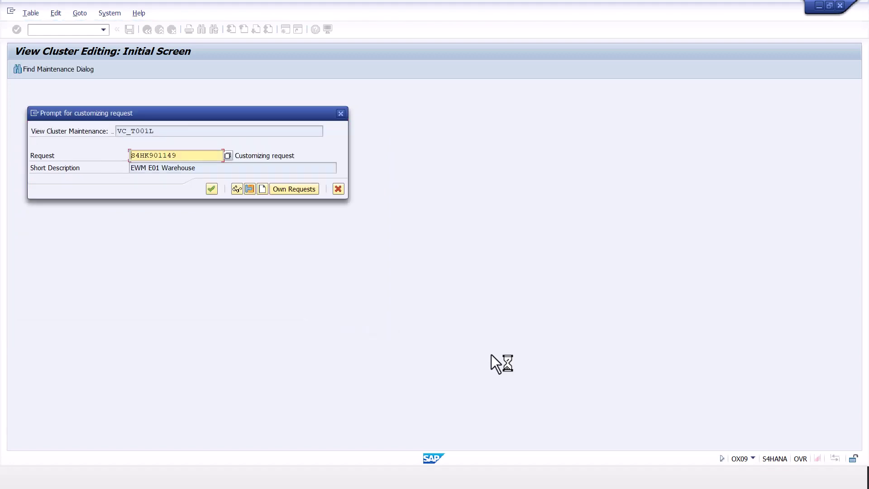
left_click(211, 188)
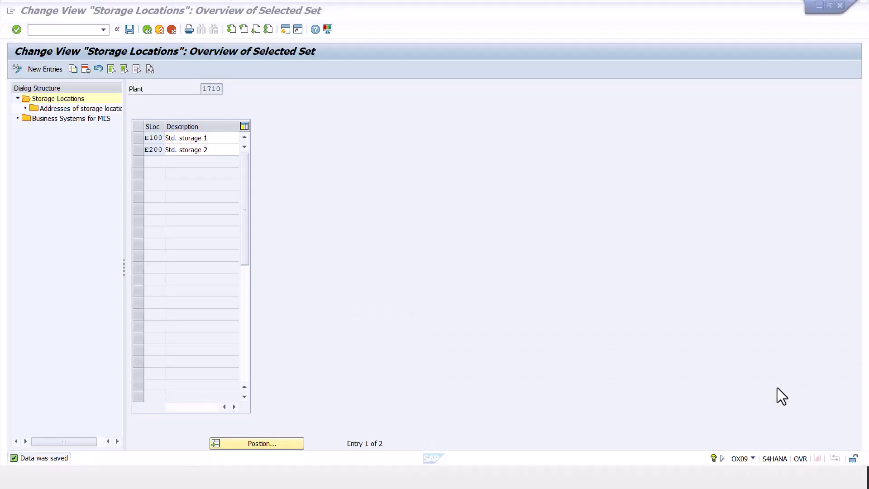
left_click(146, 30)
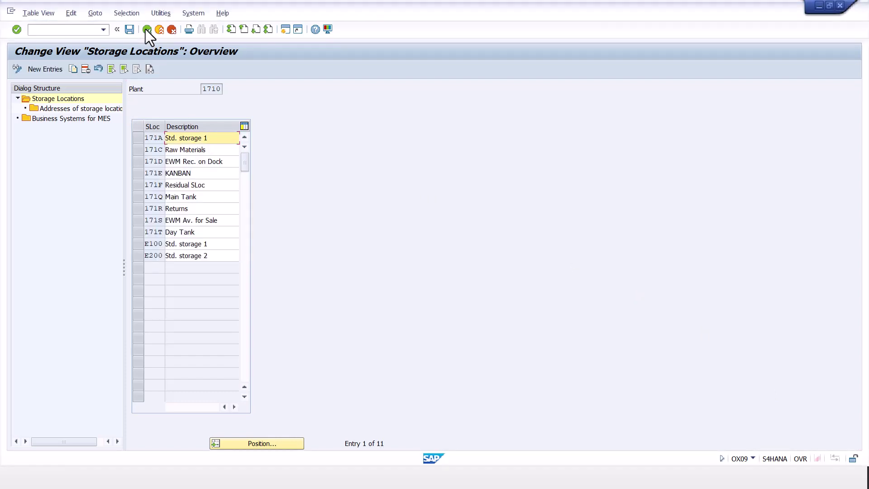
left_click(147, 29)
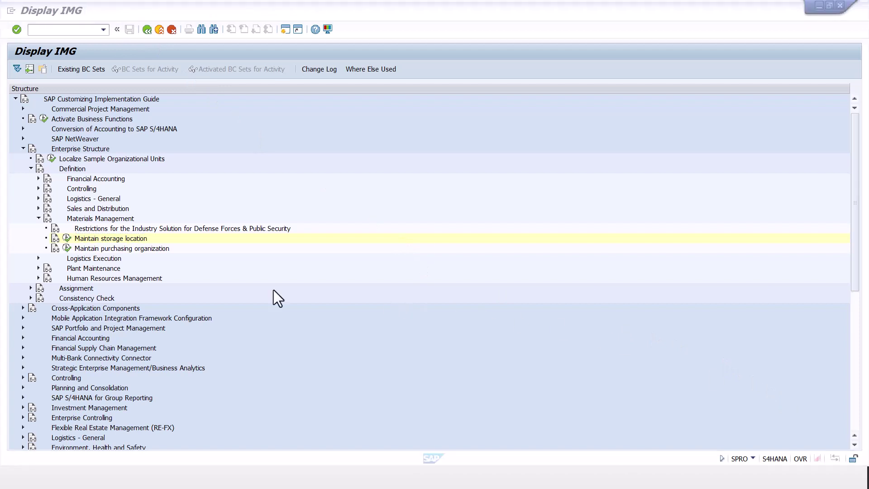
- Run Assign Warehouse Number to Plant and Storage Location under Enterprise Structure > Assignment > Logistics Execution
left_click(38, 218)
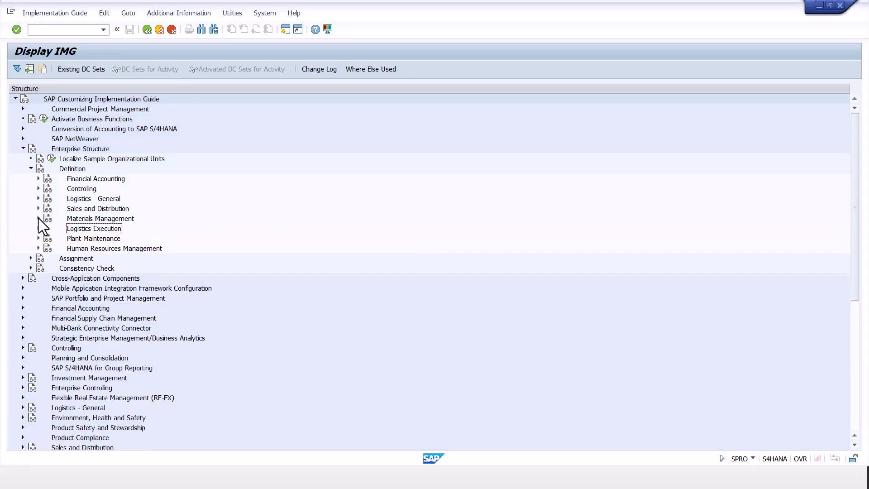
left_click(31, 168)
left_click(31, 177)
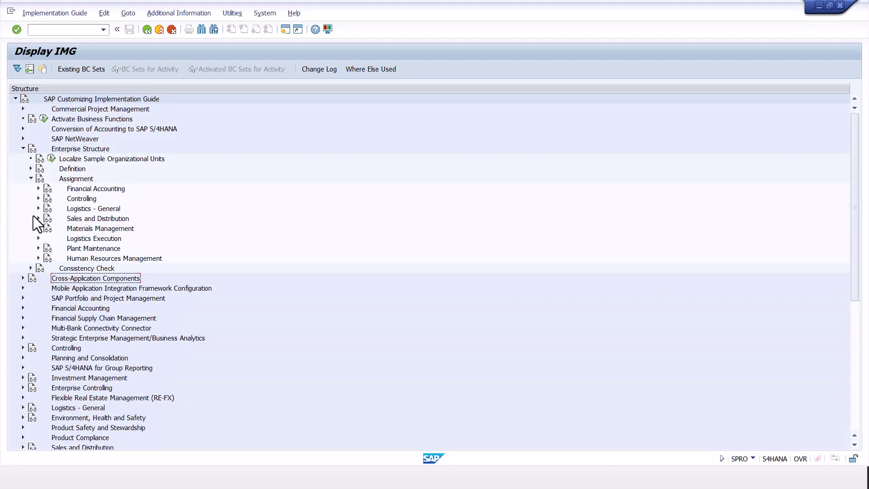
left_click(38, 238)
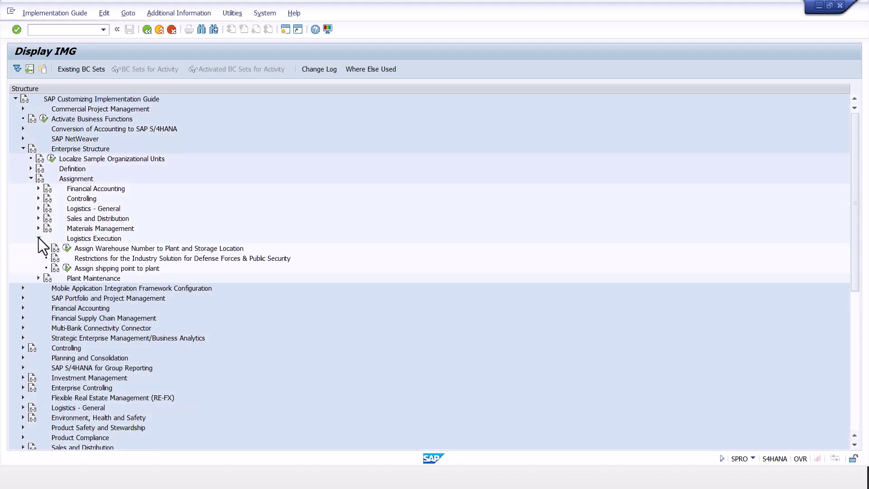
left_click(67, 248)
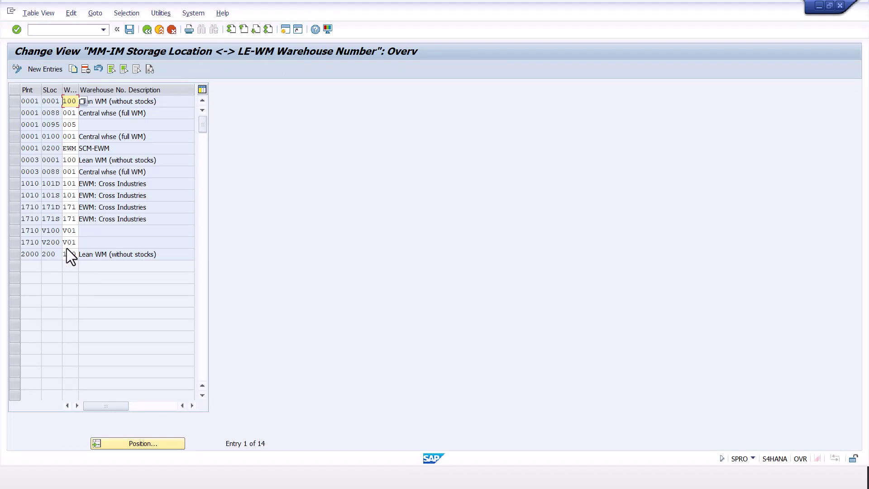
- Copy the 1710 171D and 171S assignments as storage locations E100 and E200 with warehouse E01
left_click(16, 207)
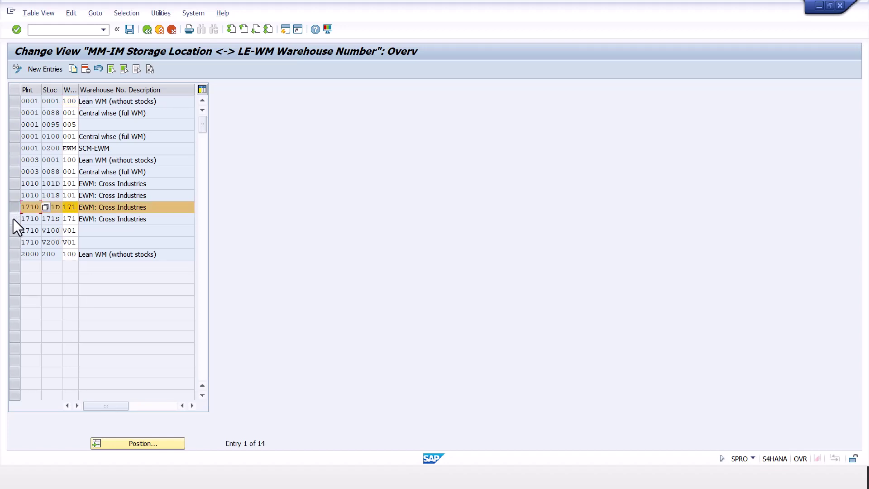
left_click(13, 219)
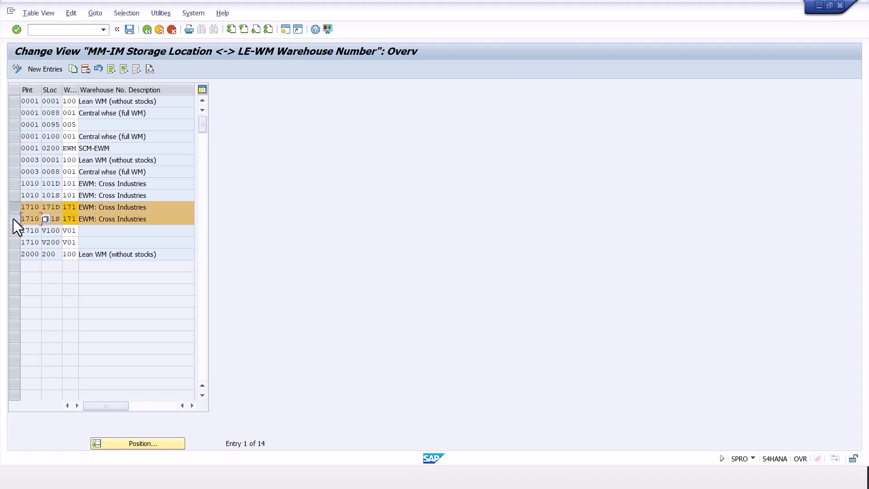
left_click(73, 69)
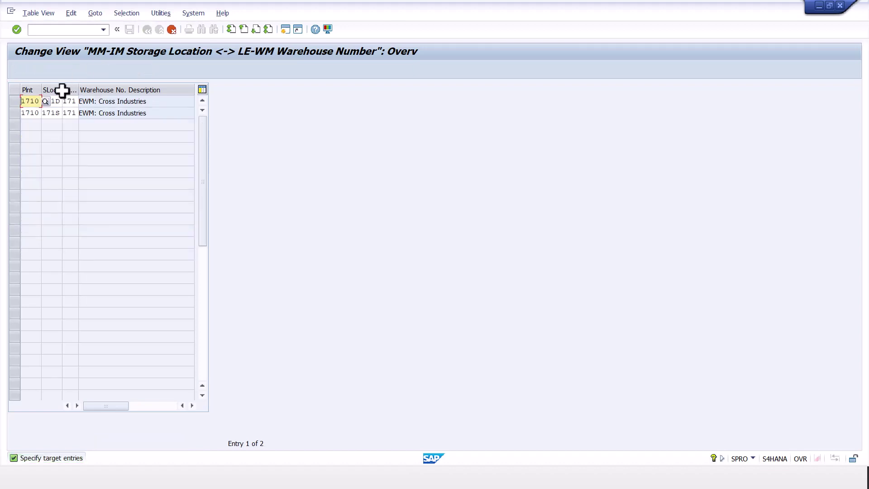
key("Tab")
type("E100")
key("Tab")
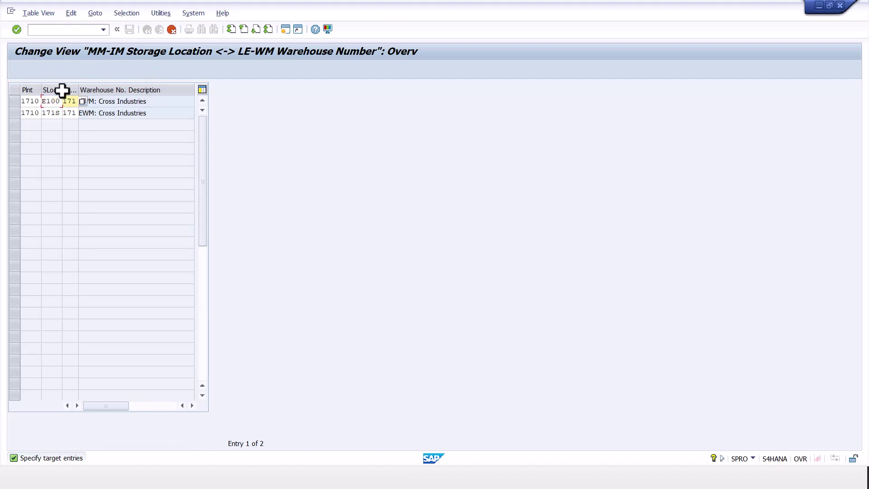
type("E01")
key("Tab")
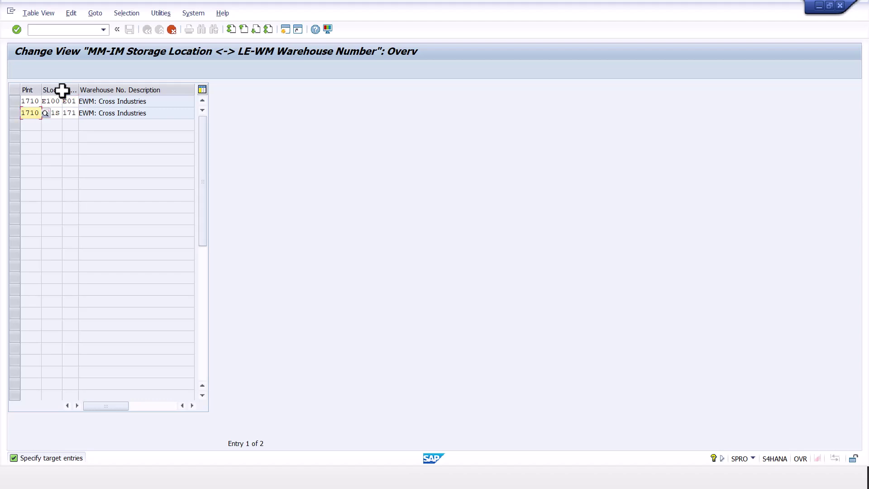
key("Tab")
type("E200")
key("Tab")
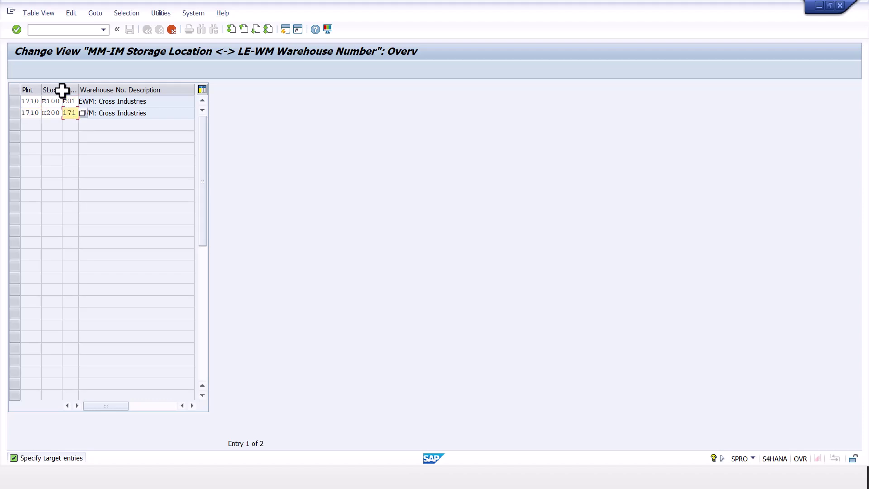
type("E01")
key("Return")
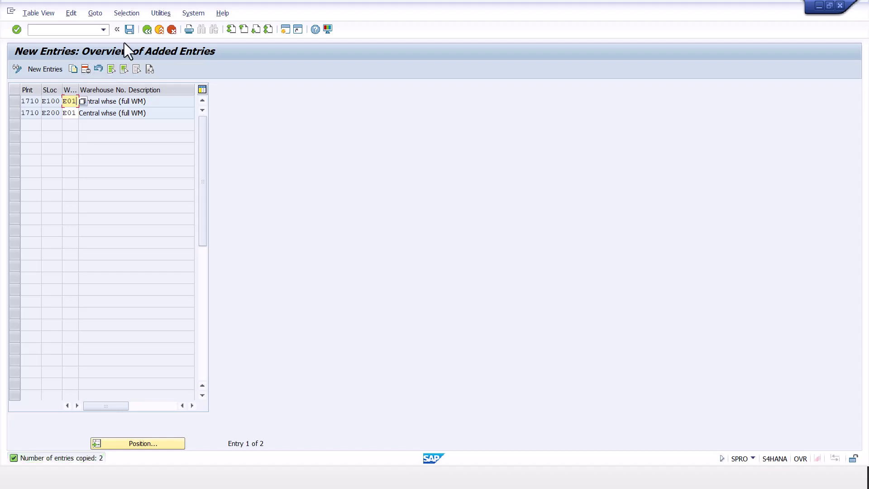
- Save the new warehouse number assignments in the customizing request
left_click(129, 30)
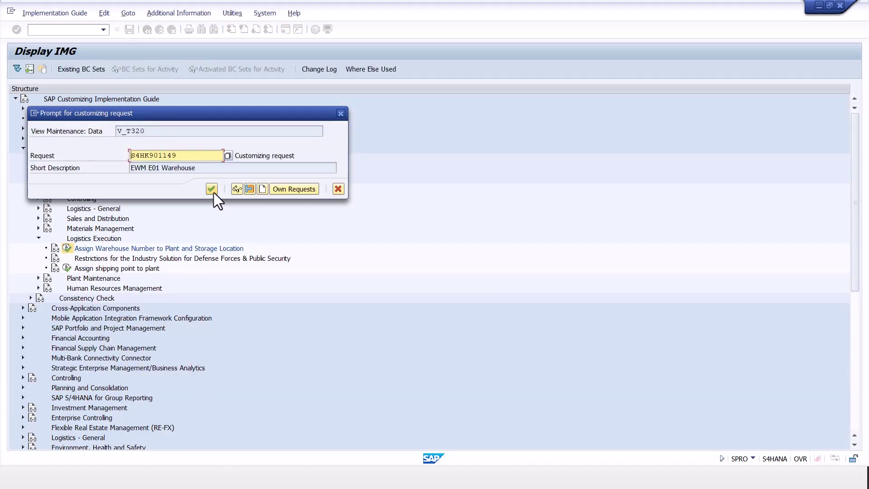
left_click(213, 190)
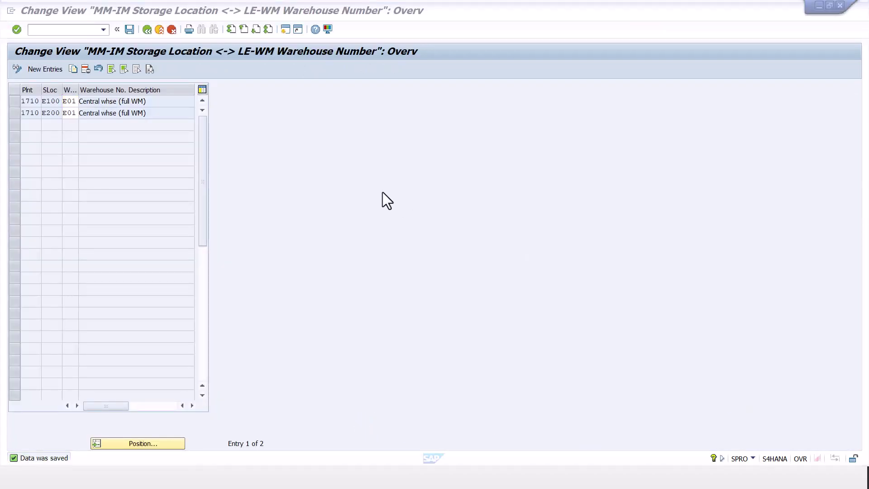
left_click(147, 30)
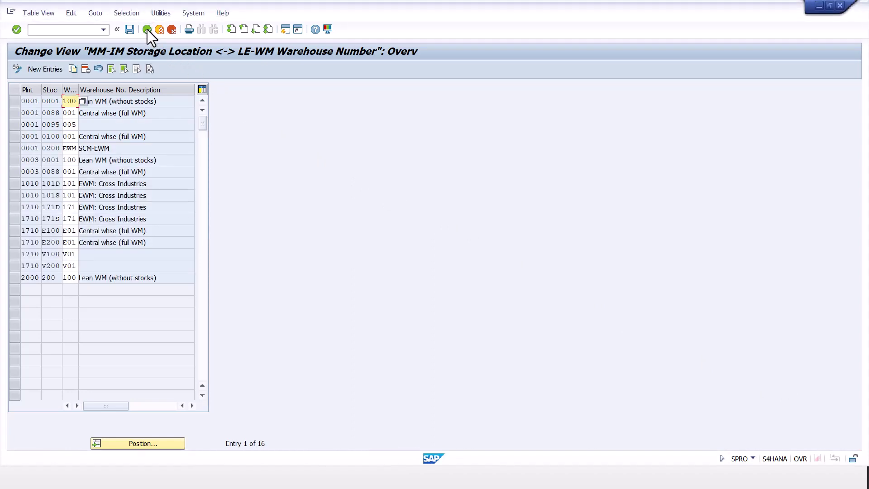
- Run Assign Goods Receiving Points for Inbound Deliveries under Logistics Execution > Shipping > Basic Shipping Functions
left_click(147, 30)
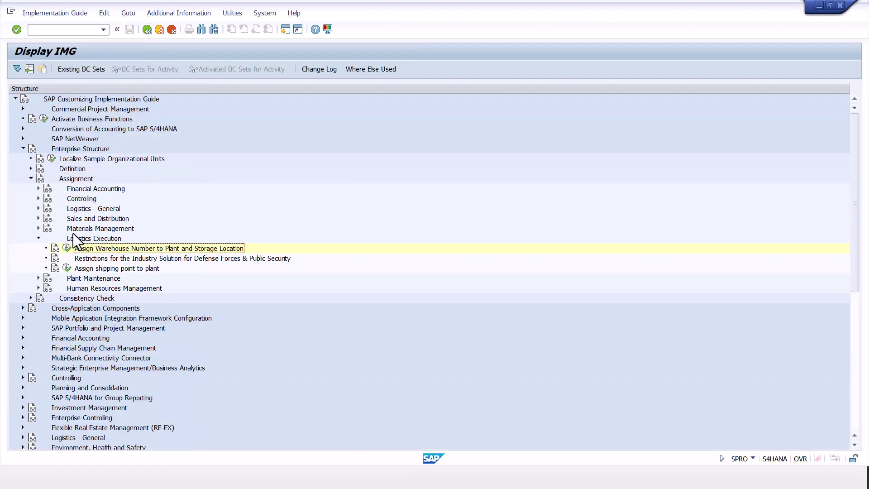
left_click(39, 238)
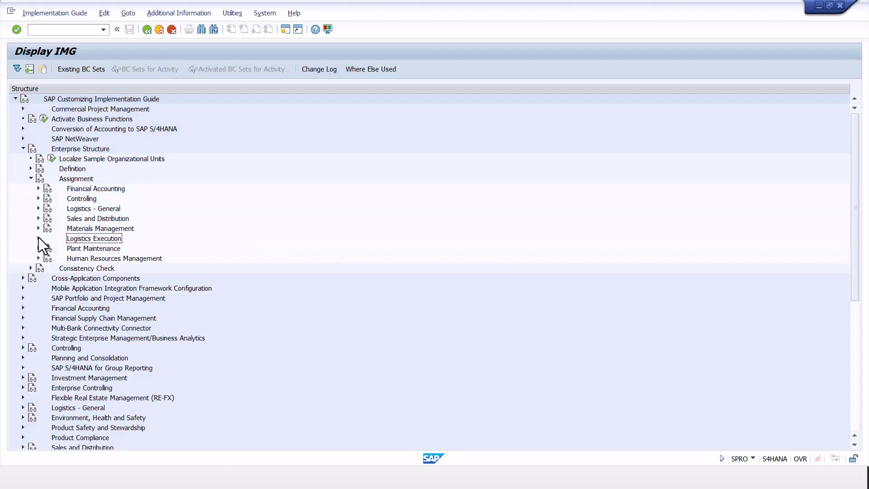
left_click(31, 178)
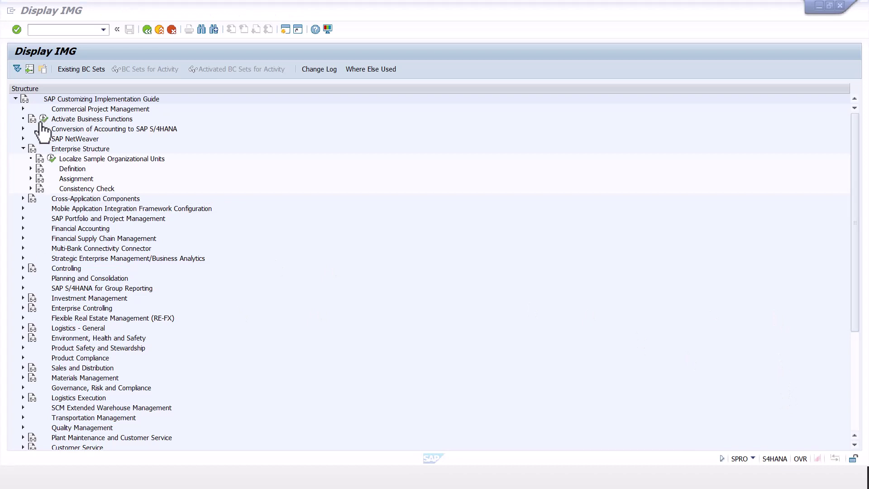
left_click(23, 145)
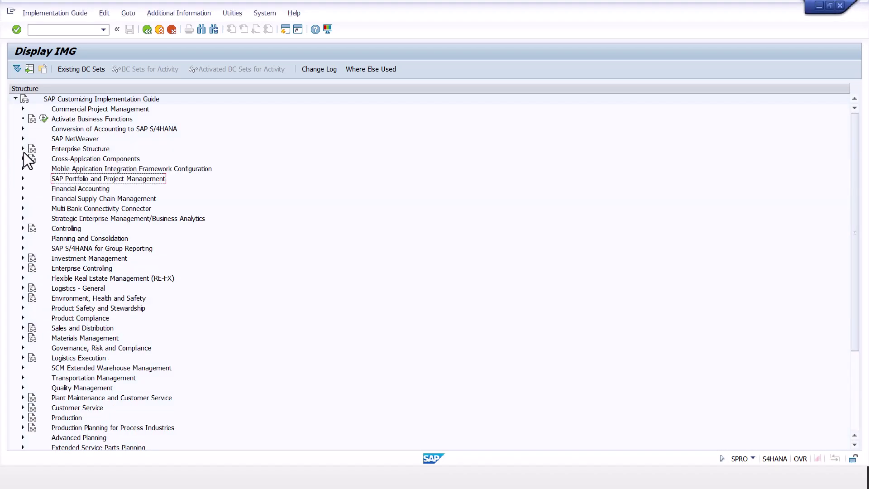
left_click(23, 358)
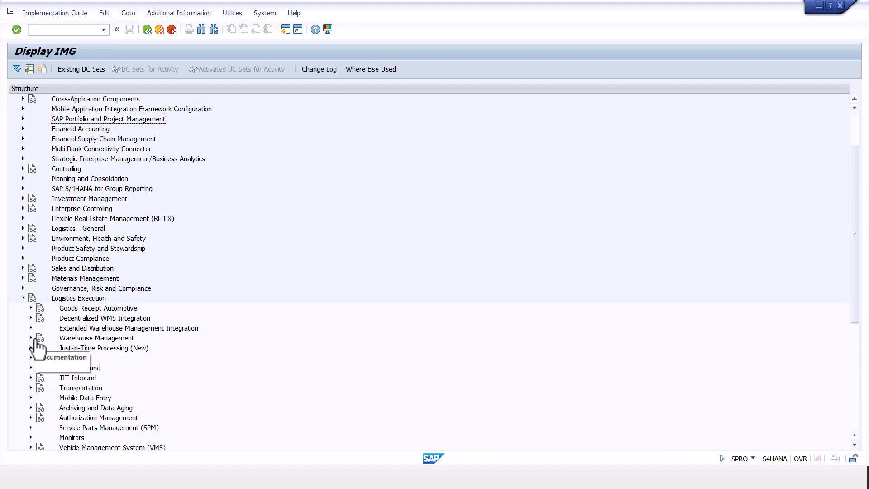
key("alt+Tab")
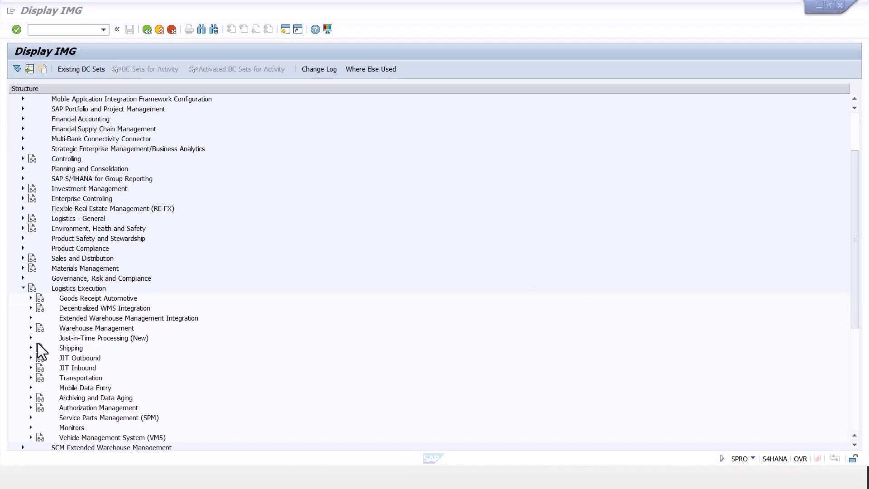
key("alt+Tab")
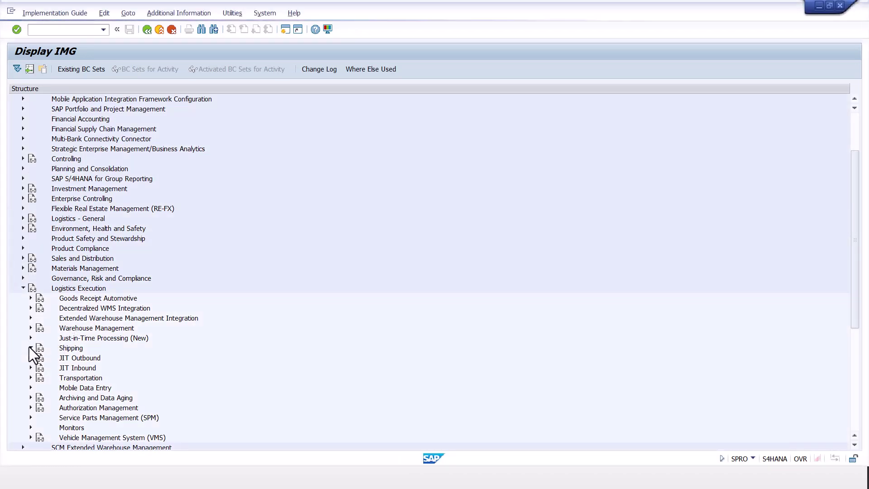
left_click(30, 348)
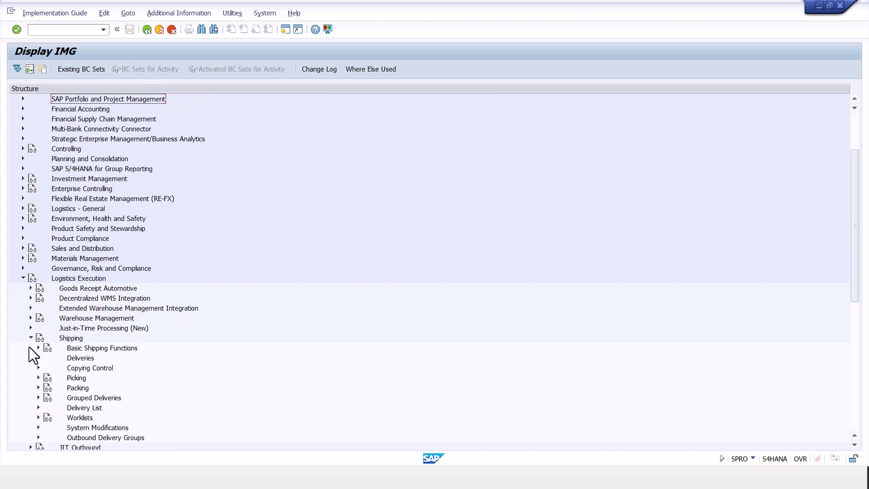
left_click(39, 347)
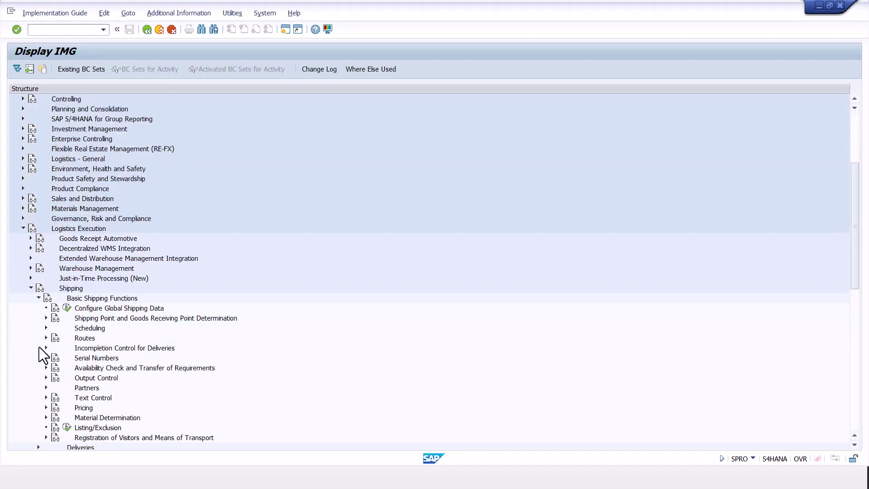
left_click(45, 318)
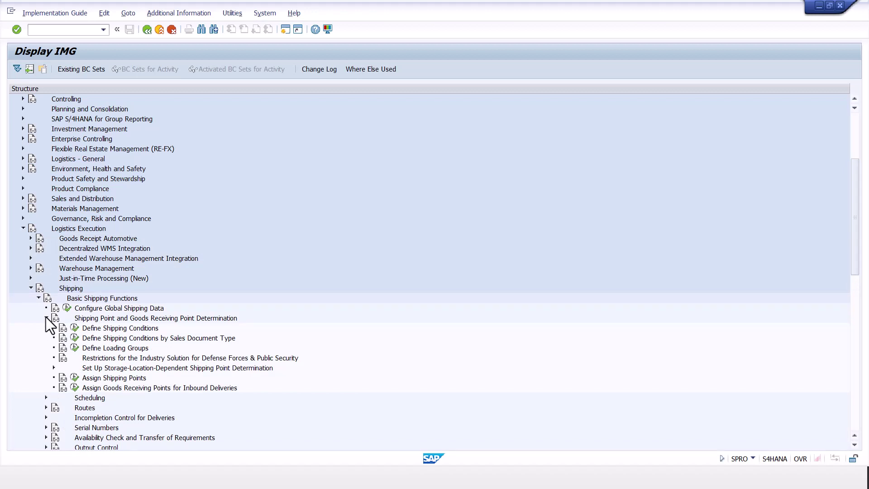
left_click(75, 388)
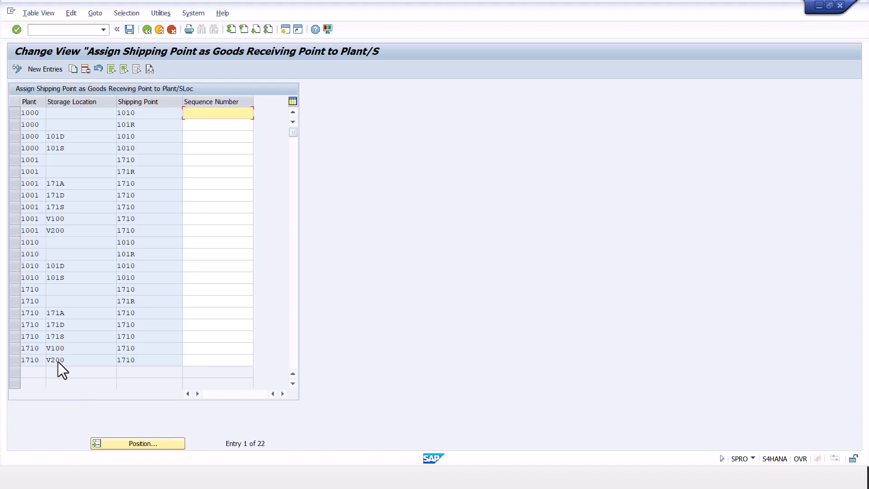
- Copy the 1710 V100 and V200 rows as storage locations E100 and E200 with shipping point 1710
left_click(15, 347)
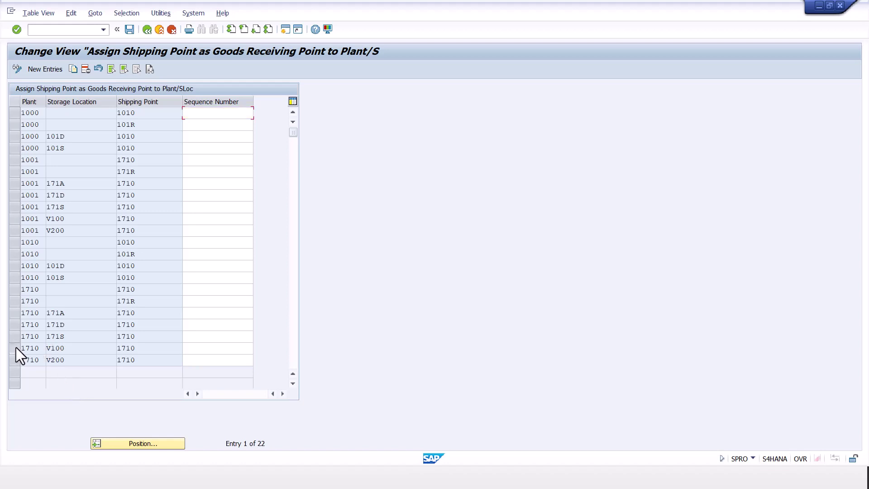
left_click(15, 358)
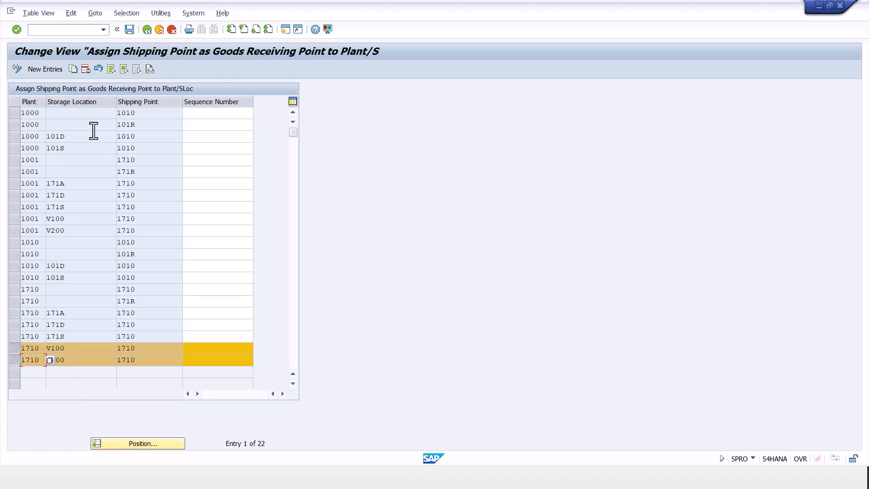
left_click(73, 74)
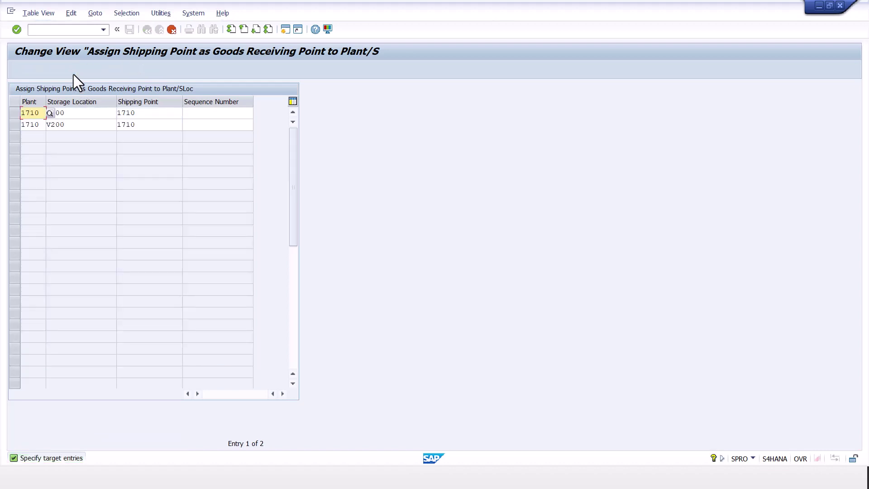
key("Tab")
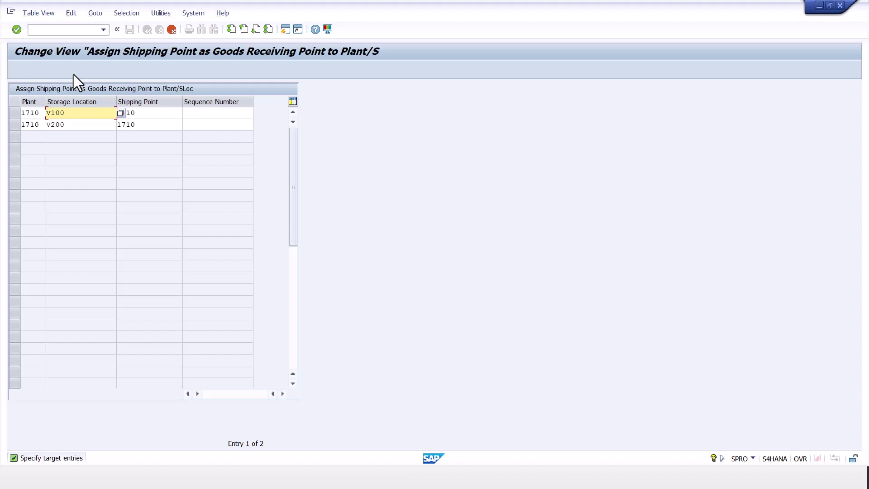
type("E")
key("Tab")
key("Tab")
key("Tab")
key("Tab")
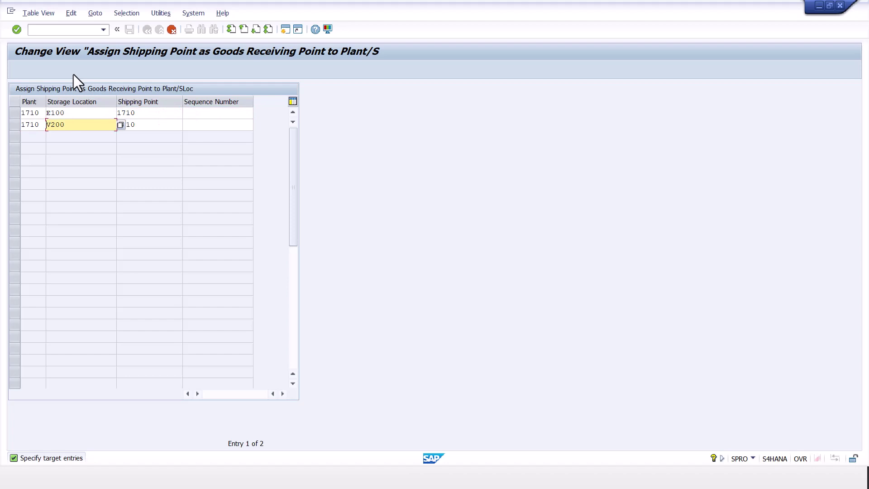
type("E")
key("Tab")
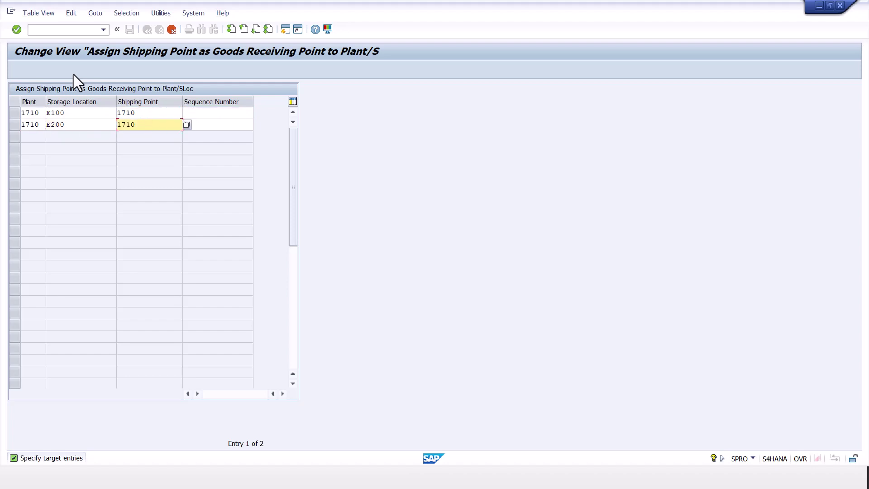
key("Return")
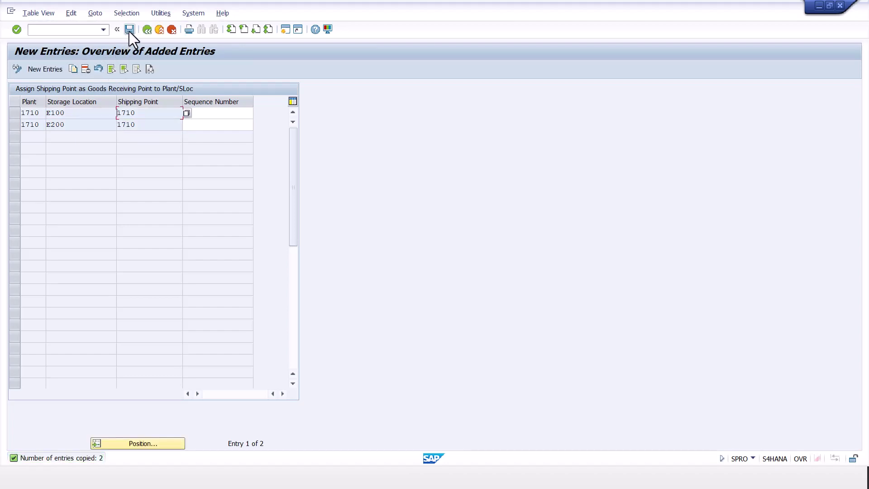
- Save the new goods receiving point assignments in the customizing request
left_click(129, 30)
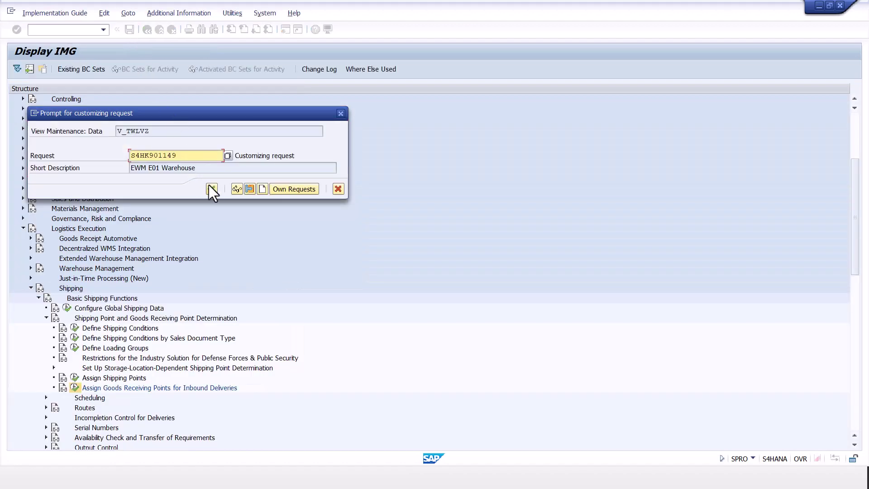
left_click(211, 189)
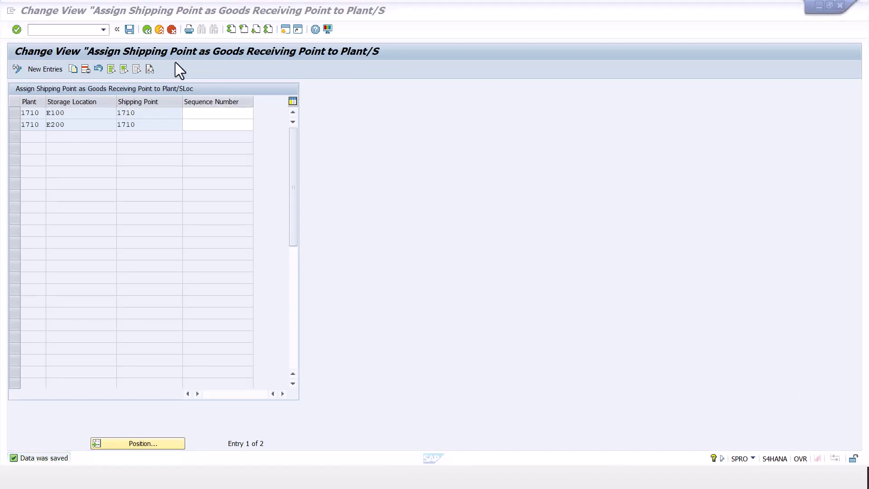
left_click(145, 30)
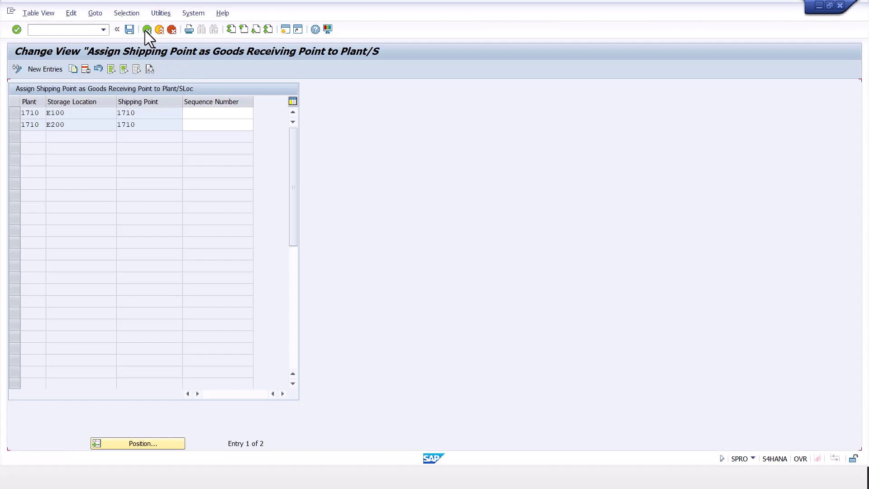
- Run Configure SAP EWM-Specific Parameters under Extended Warehouse Management Integration > Basic Setup of Connectivity
left_click(146, 30)
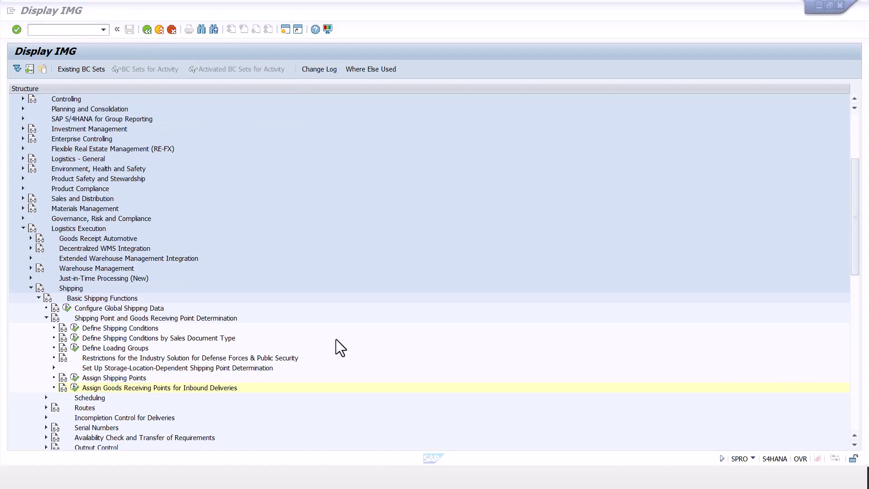
left_click(39, 298)
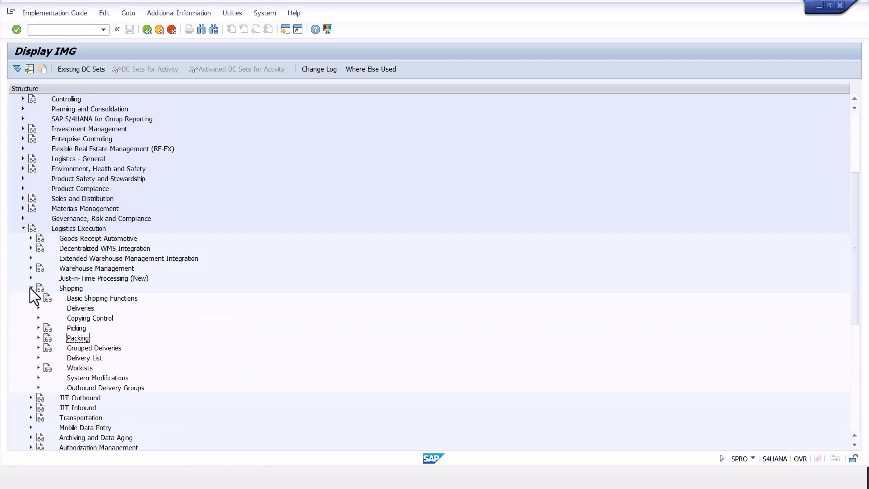
left_click(31, 288)
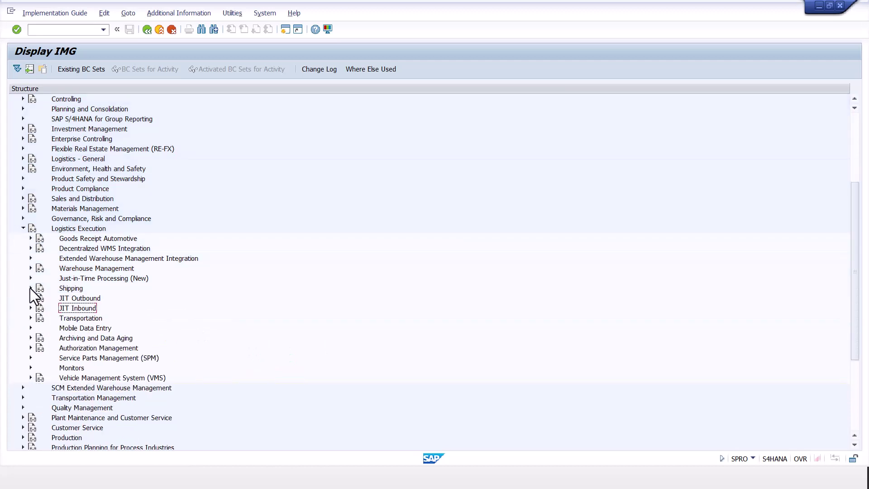
left_click(31, 258)
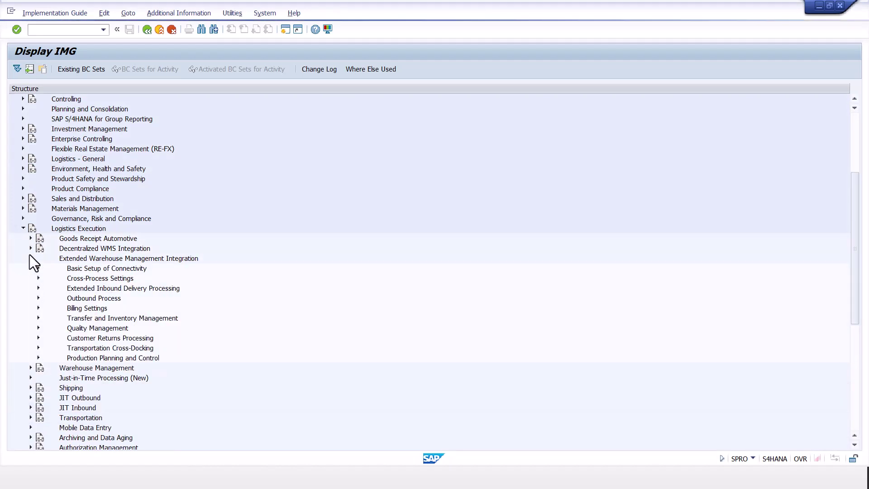
left_click(38, 268)
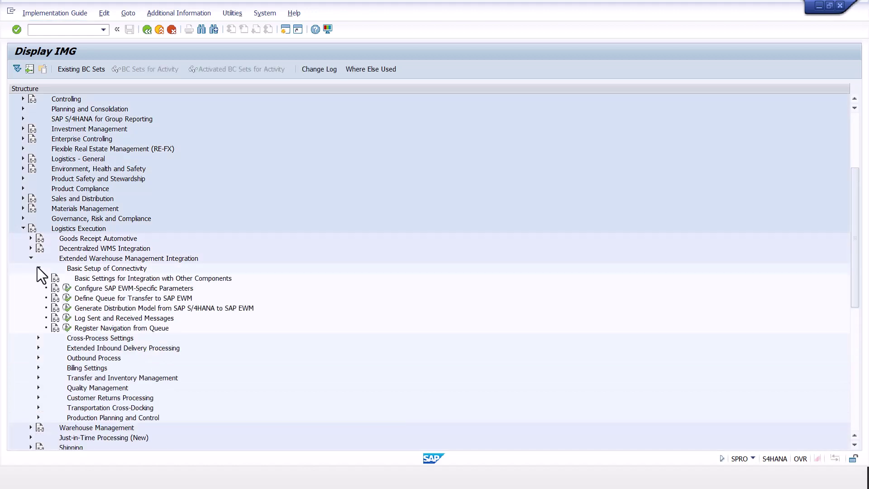
left_click(66, 288)
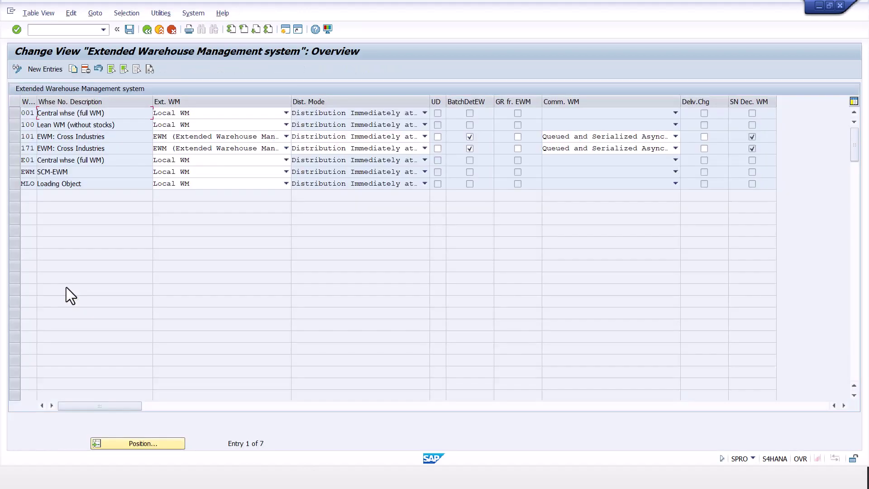
- Set warehouse E01's external WM to EWM and save it under the customizing request
left_click(12, 162)
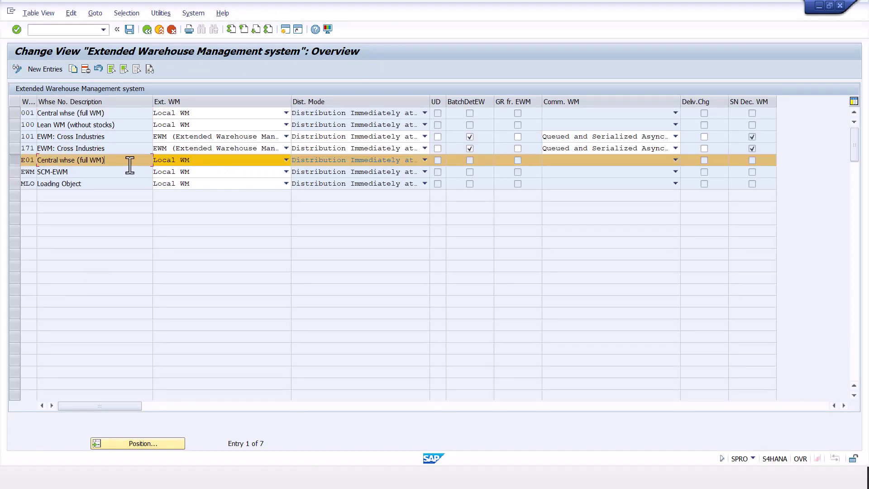
left_click(286, 159)
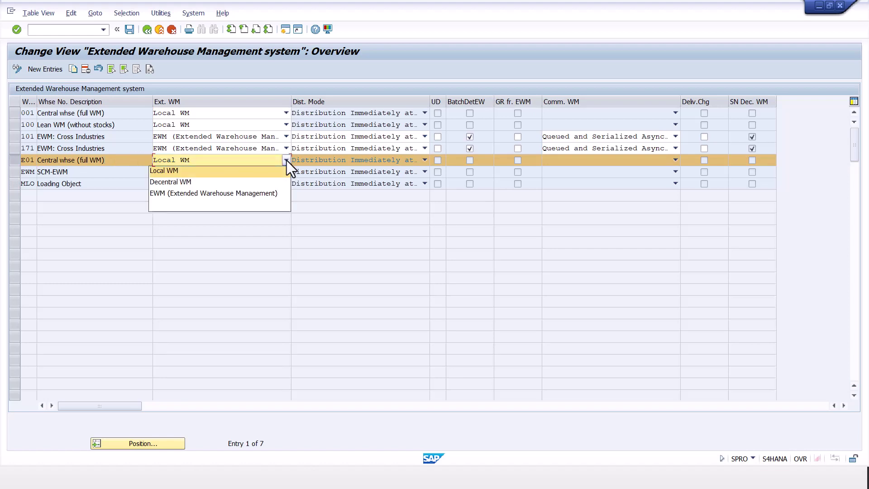
left_click(270, 195)
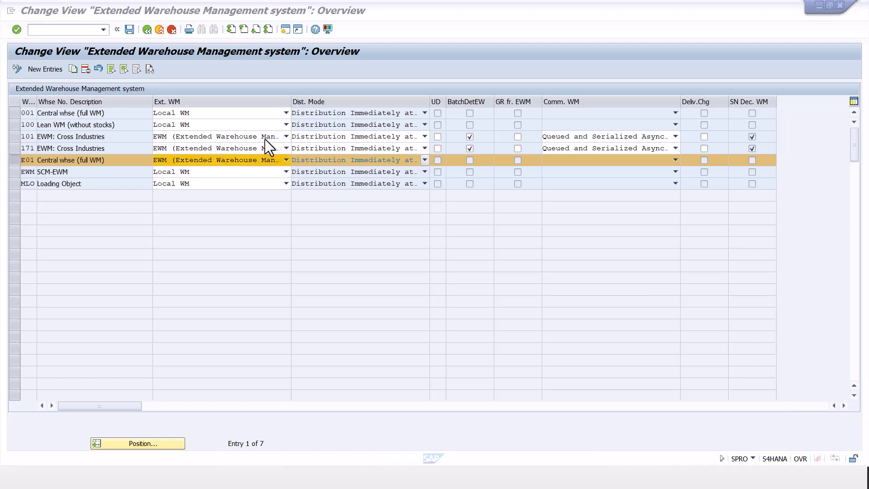
left_click(18, 70)
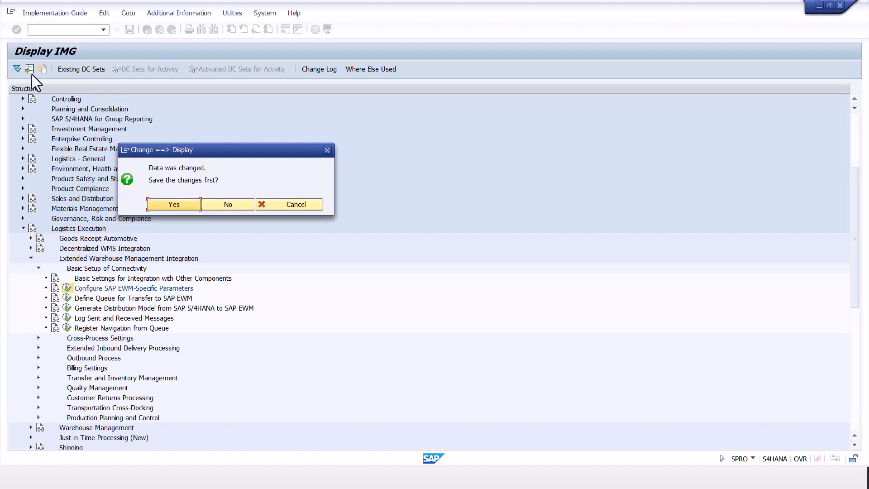
left_click(166, 204)
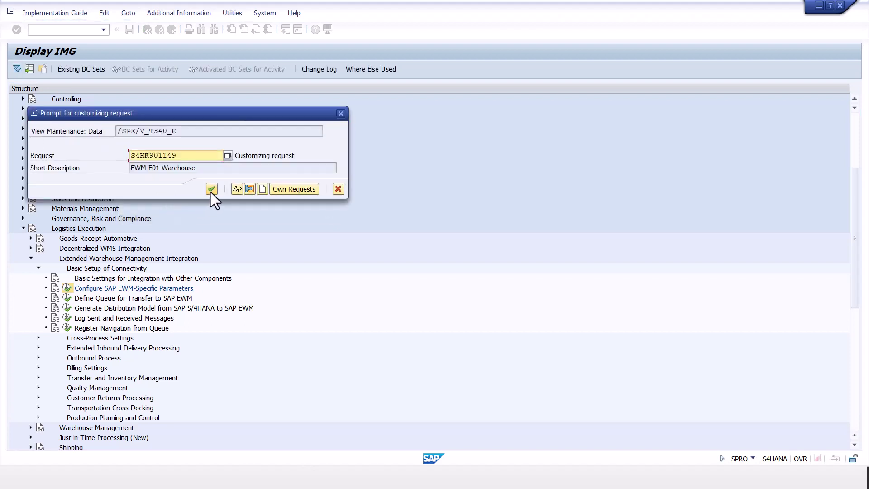
left_click(211, 191)
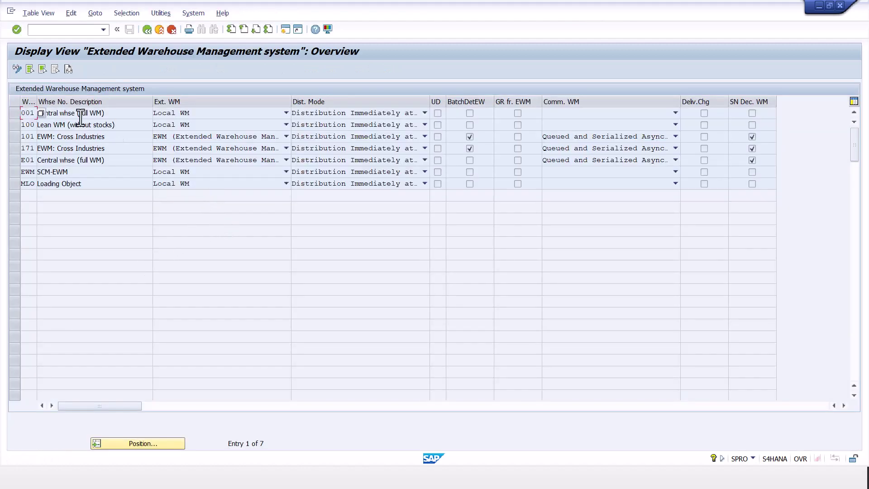
- Enable batch determination in EWM for E01, save it, and return to the IMG structure
left_click(20, 70)
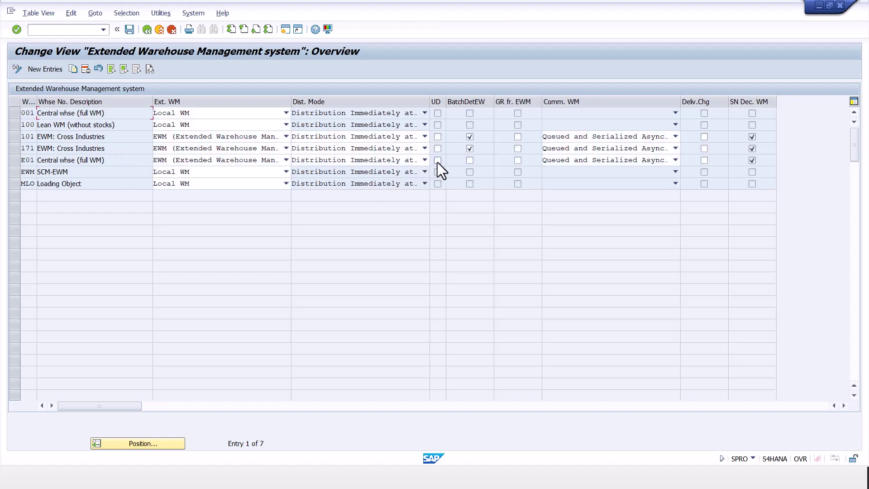
left_click(469, 160)
left_click(130, 30)
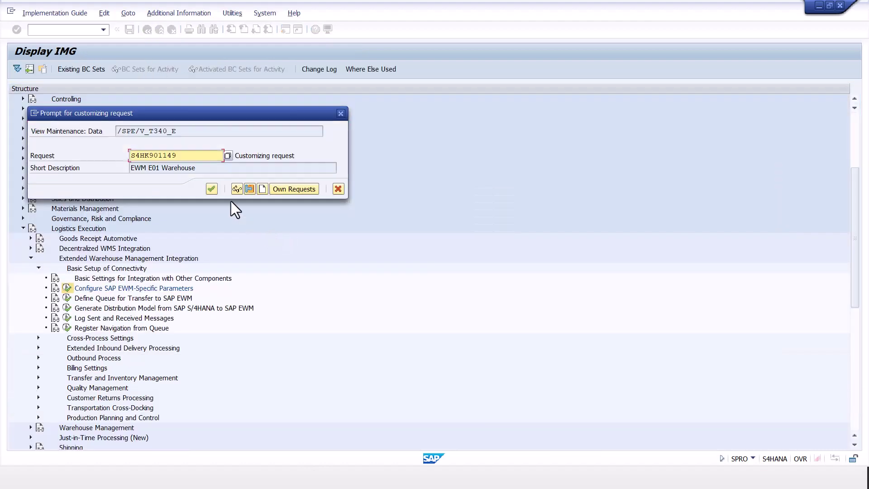
left_click(212, 189)
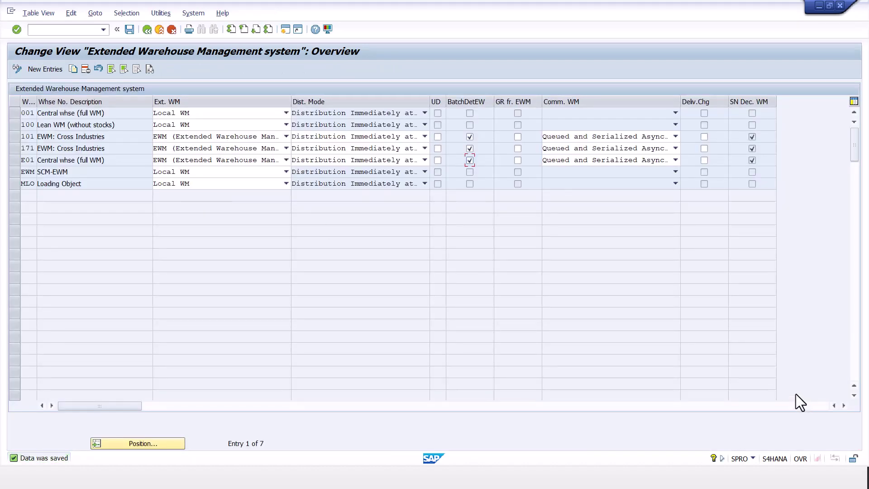
left_click(145, 33)
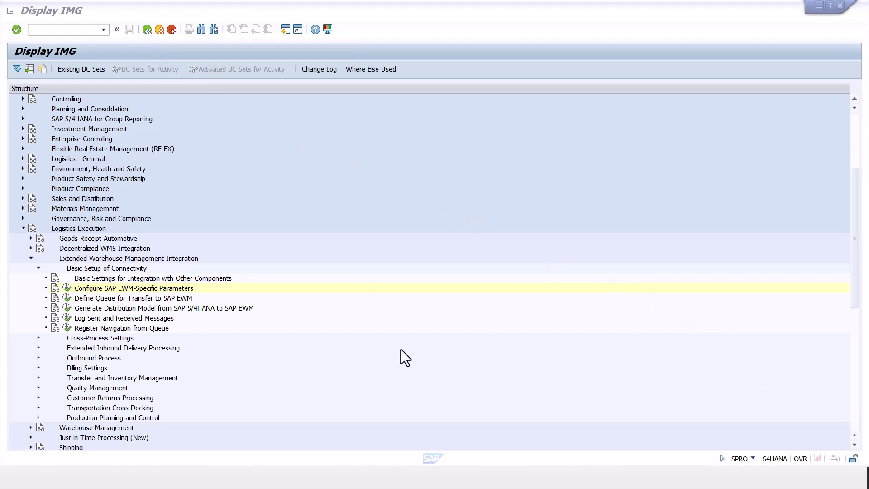
- Generate model view EWM for warehouse E01 to logical system S4HEWM100 with all object types
left_click(69, 308)
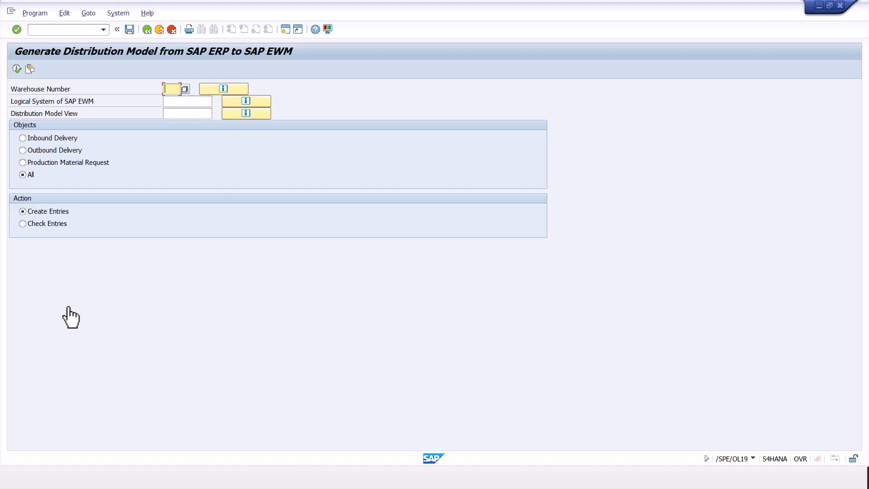
type("E01")
key("Tab")
key("Tab")
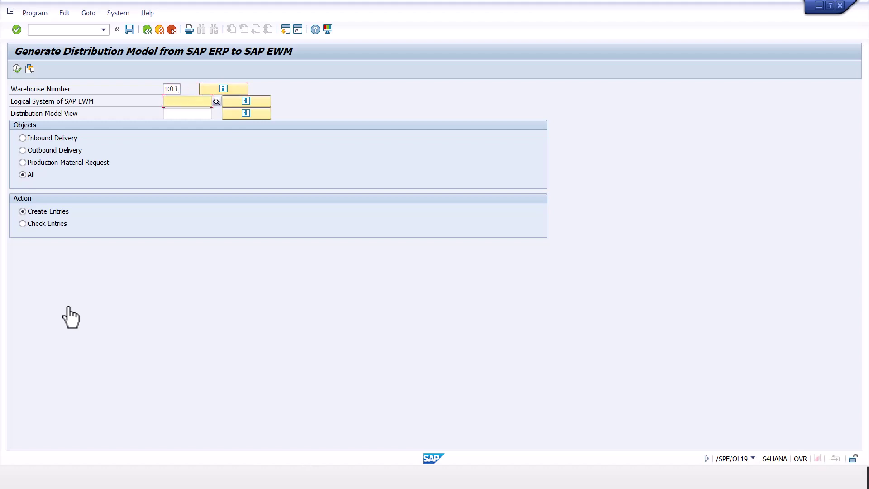
left_click(216, 101)
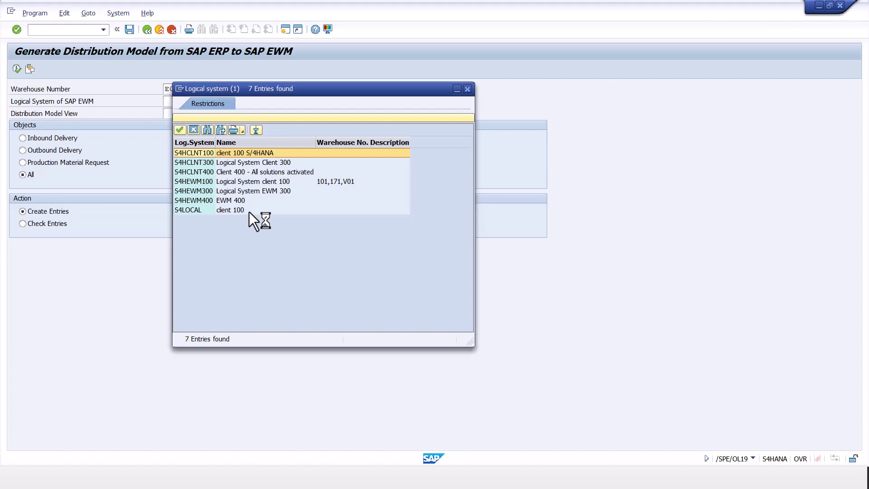
double_click(200, 181)
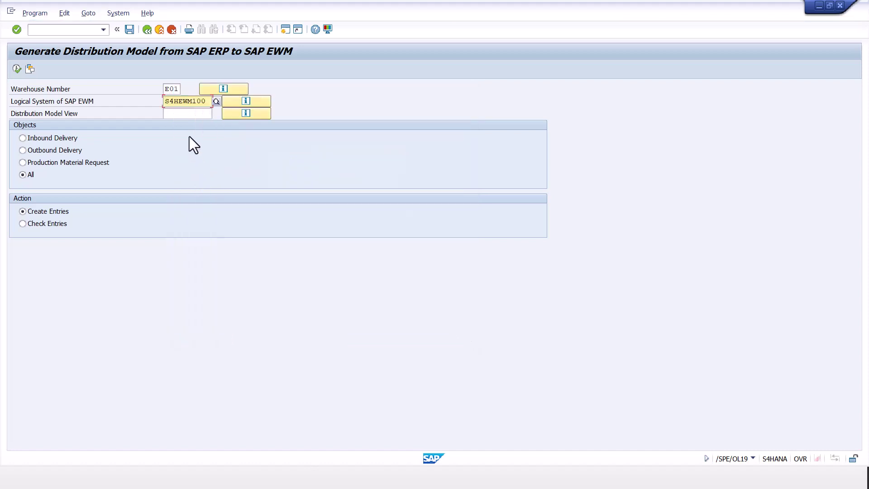
left_click(186, 116)
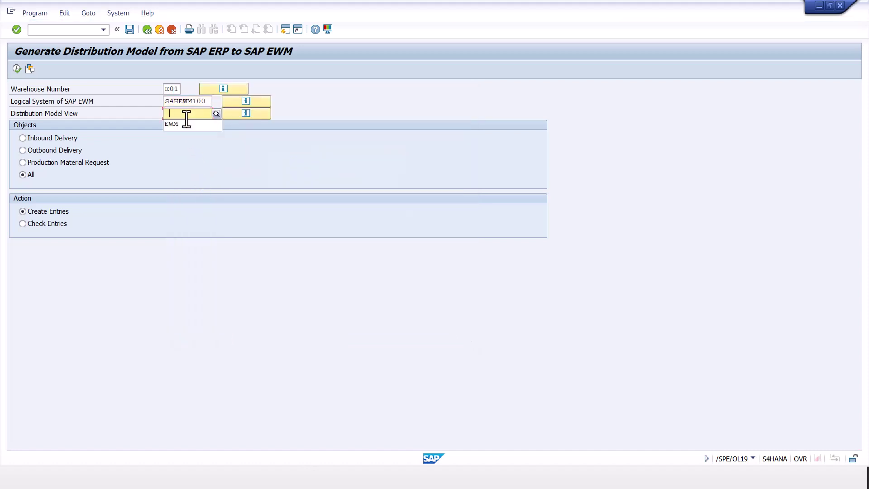
left_click(185, 125)
left_click(23, 176)
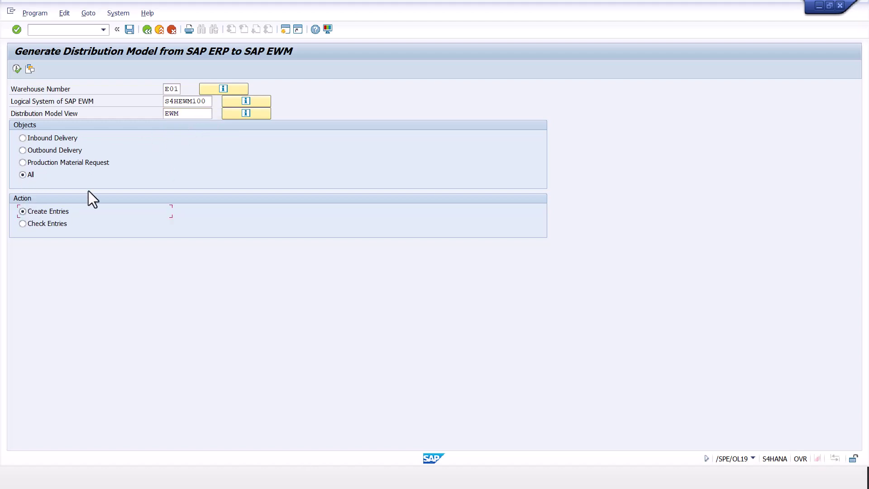
left_click(17, 70)
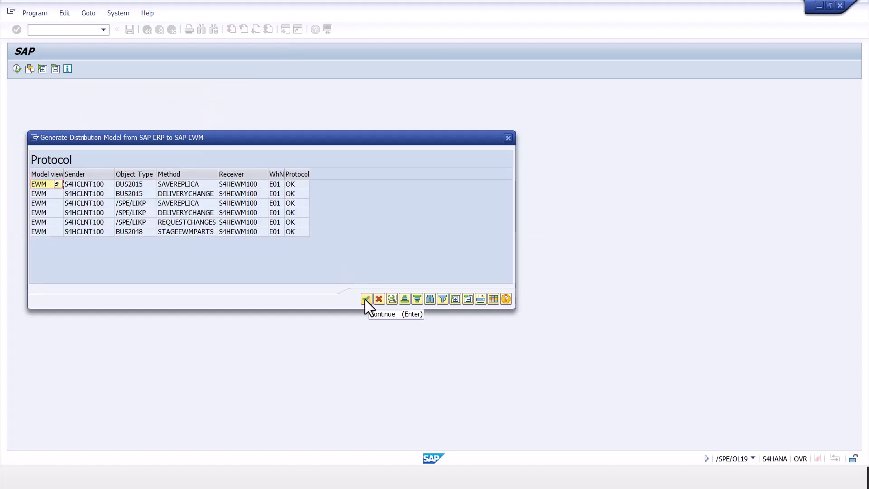
key("alt+Tab")
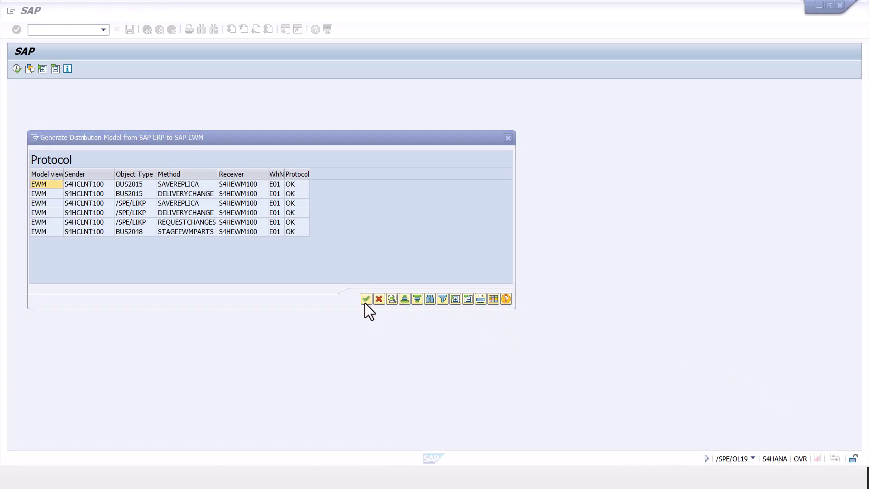
- Close the six-entry generation protocol to return to the E01 / S4HEWM100 / EWM selection
left_click(344, 271)
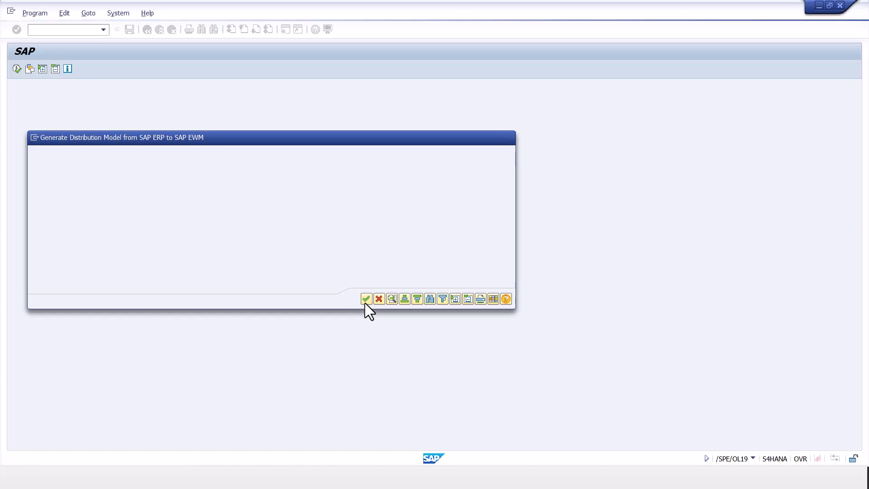
left_click(365, 303)
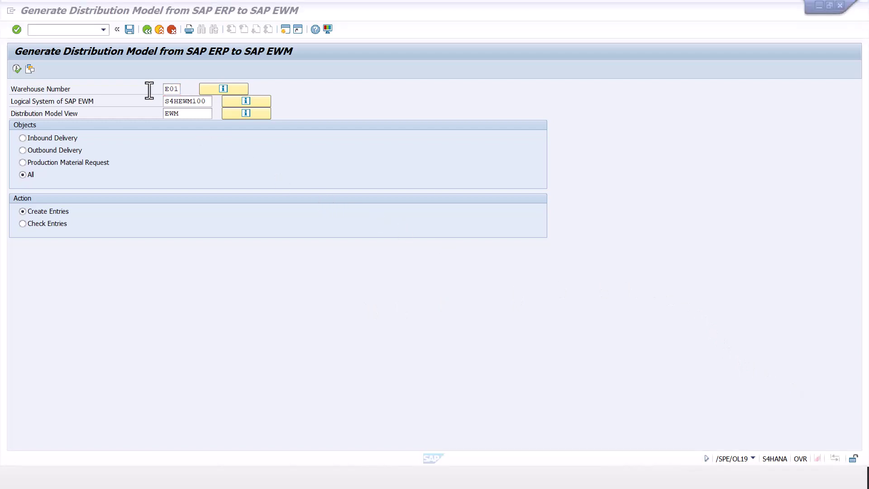
- Open Define Default Values for Deliveries under Decentralized WMS Integration > Central Processing > Application
left_click(145, 31)
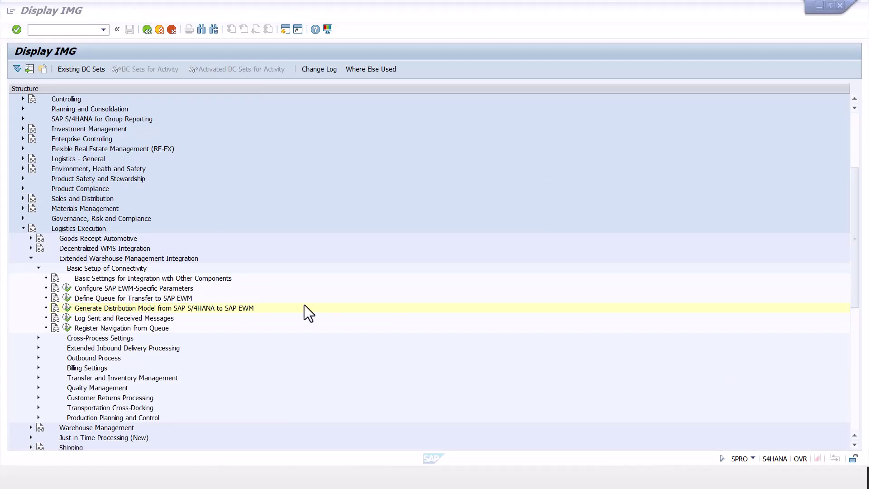
left_click(39, 268)
left_click(31, 258)
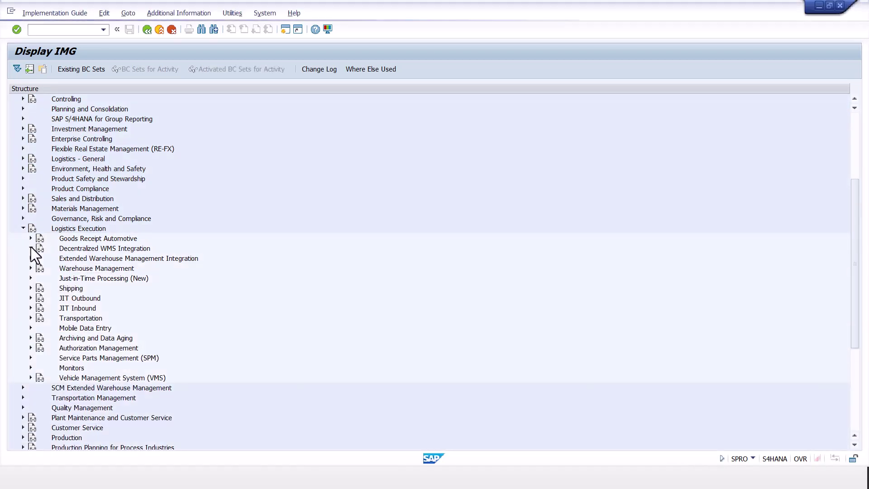
left_click(30, 248)
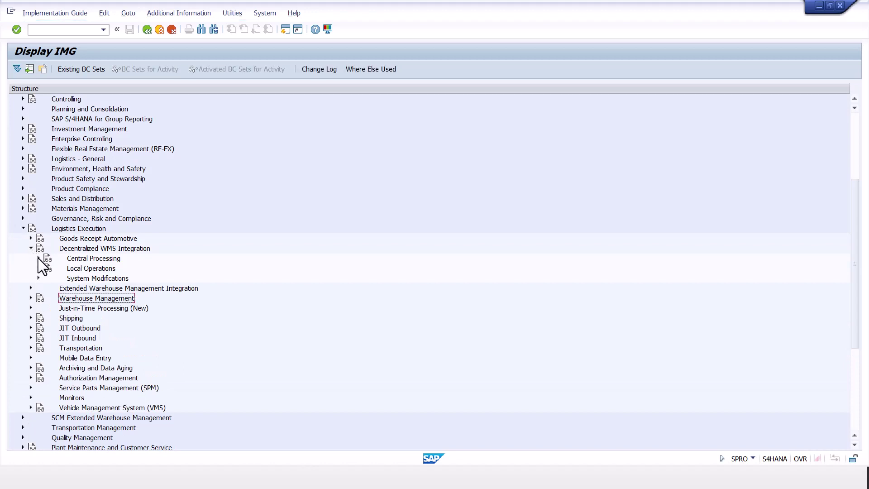
left_click(39, 258)
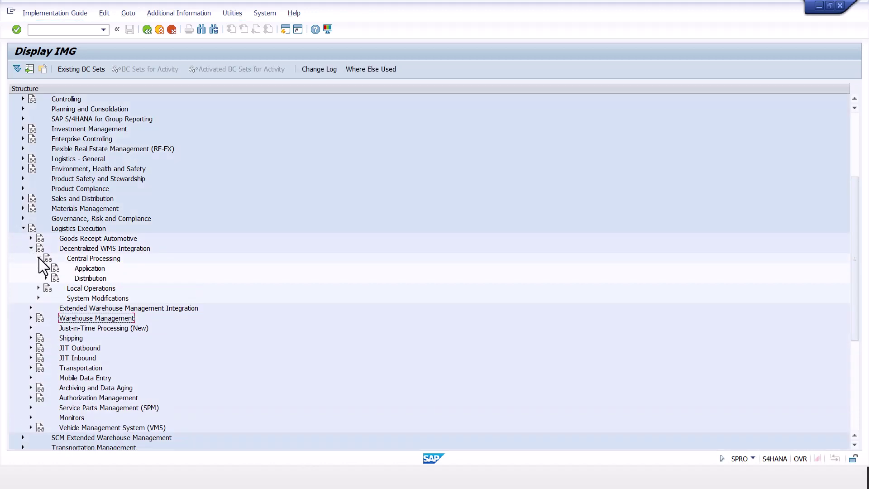
left_click(46, 267)
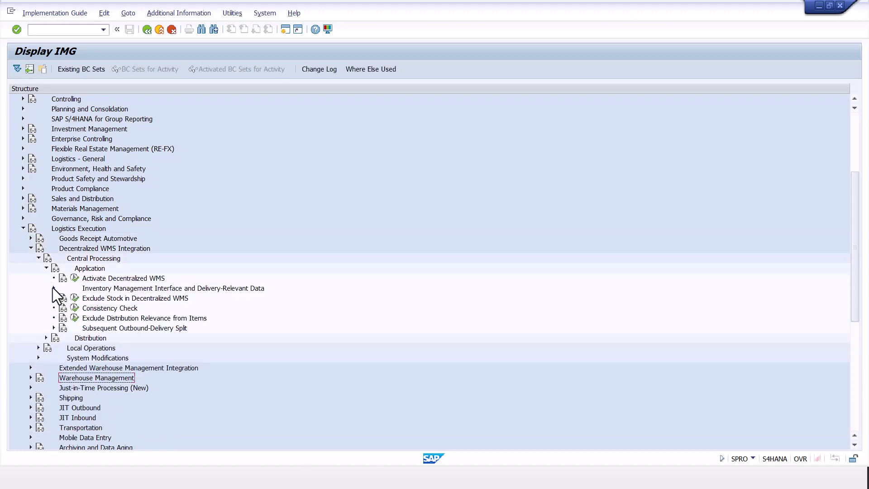
left_click(53, 288)
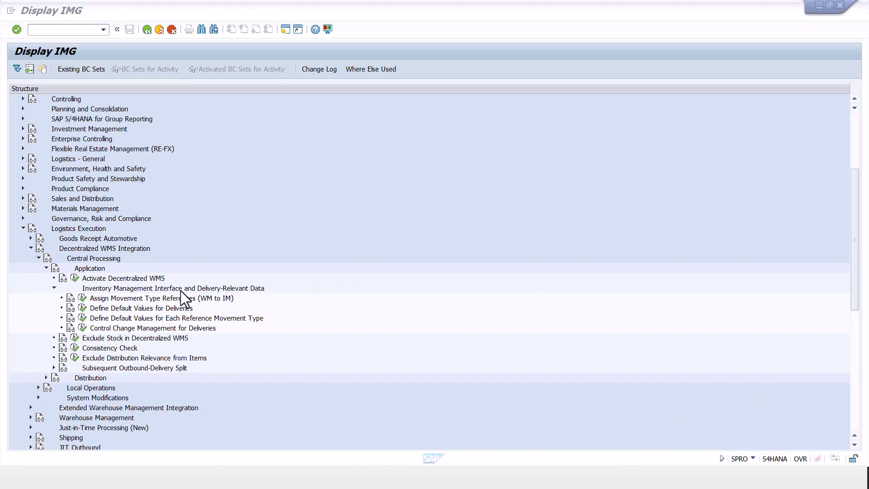
left_click(83, 308)
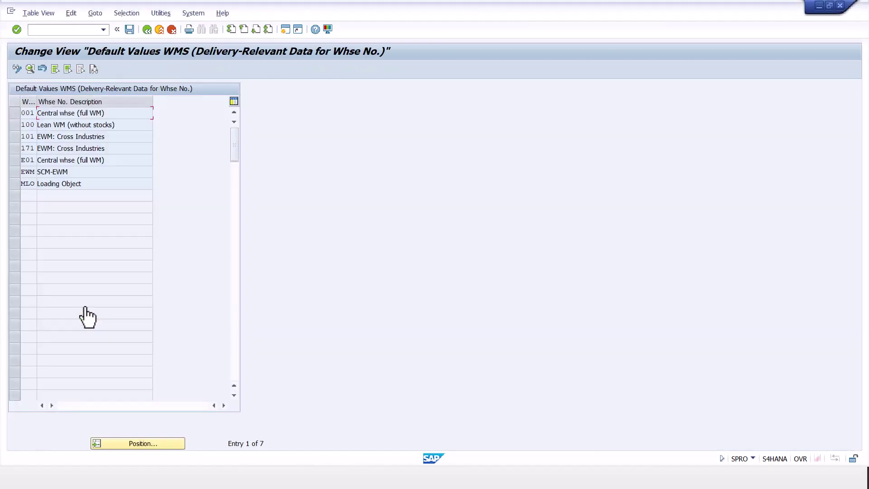
- In E01's delivery defaults, set Ship-To Party and Supplier BP1710 and Shipping Point 1710
left_click(15, 163)
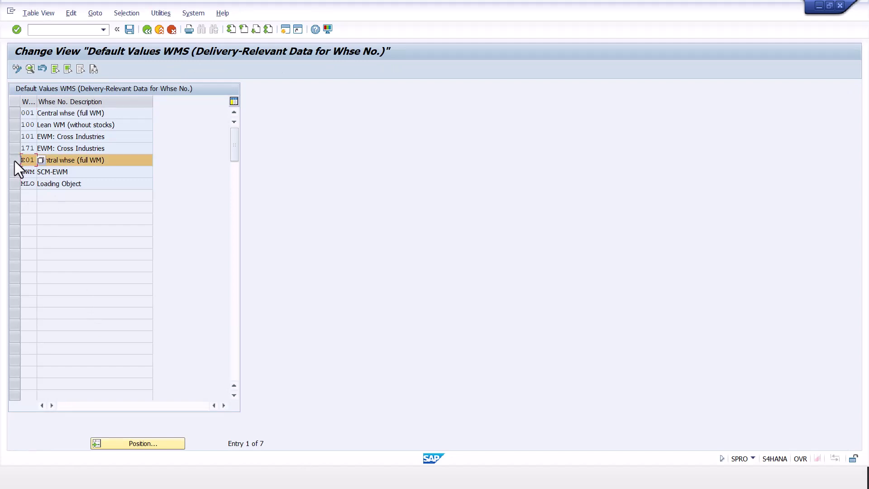
left_click(31, 71)
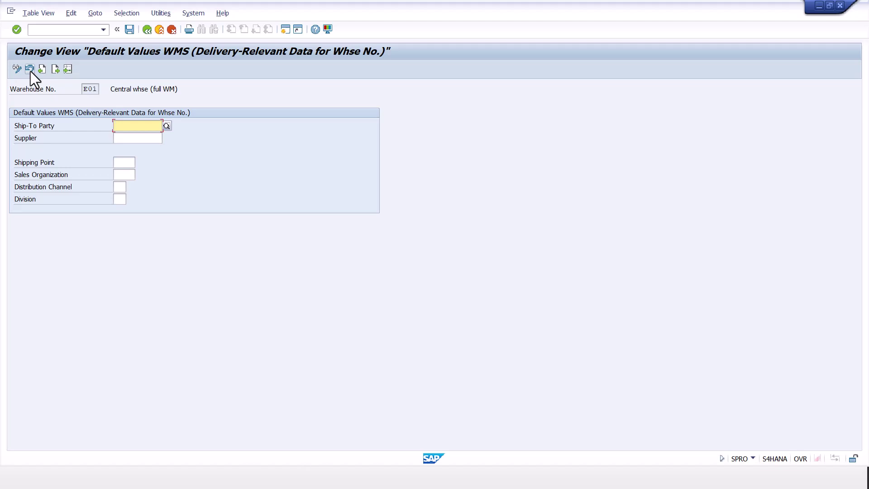
key("Down")
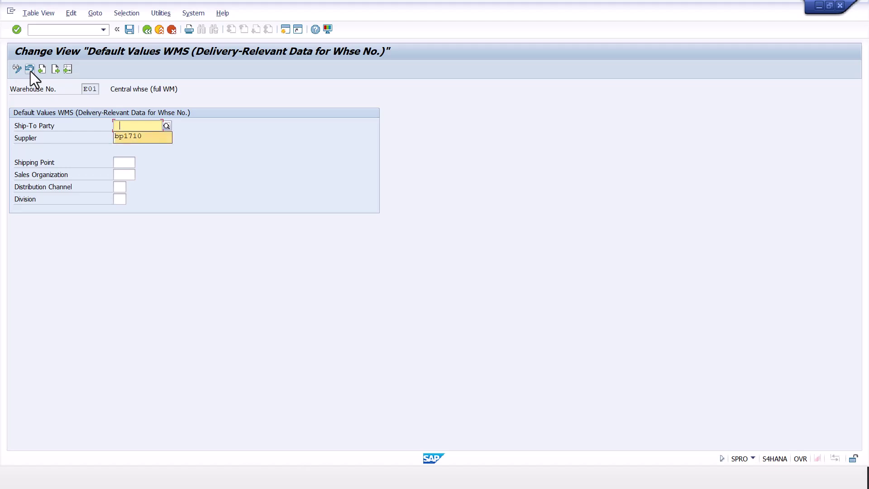
key("Return")
key("Tab")
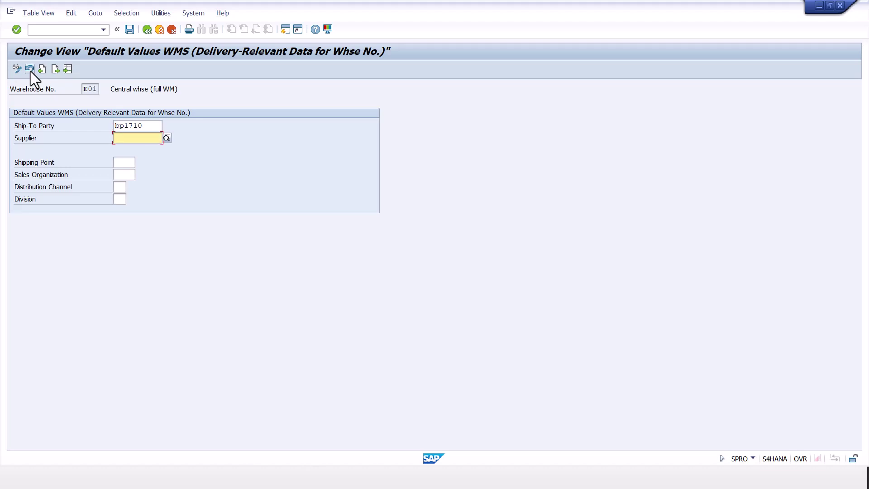
key("Down")
key("Return")
key("Tab")
key("Down")
key("Return")
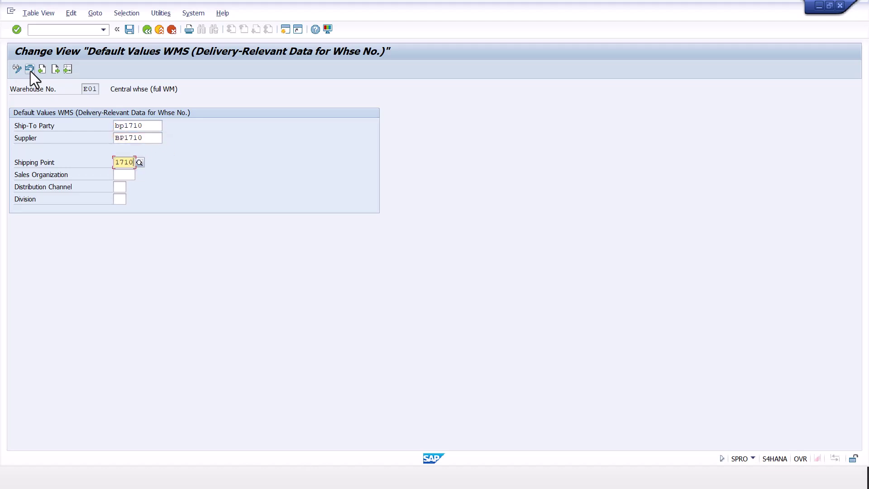
- Set Sales Organization 1710, Distribution Channel 10 and Division 00, then save the defaults
key("Tab")
key("Down")
key("Return")
key("Tab")
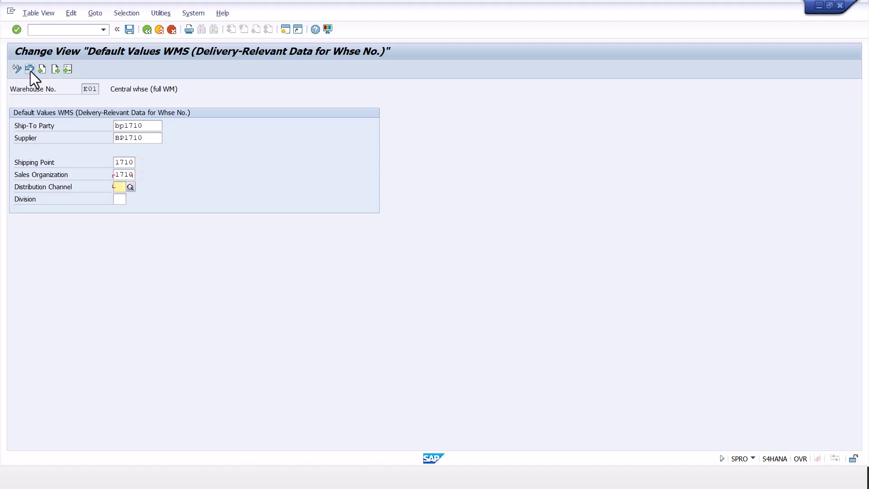
key("Down")
key("Return")
key("Tab")
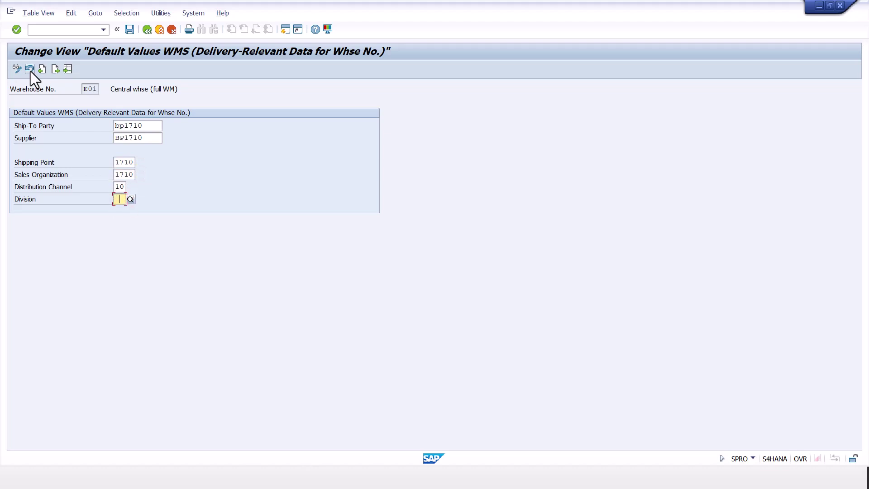
key("BackSpace")
type("00")
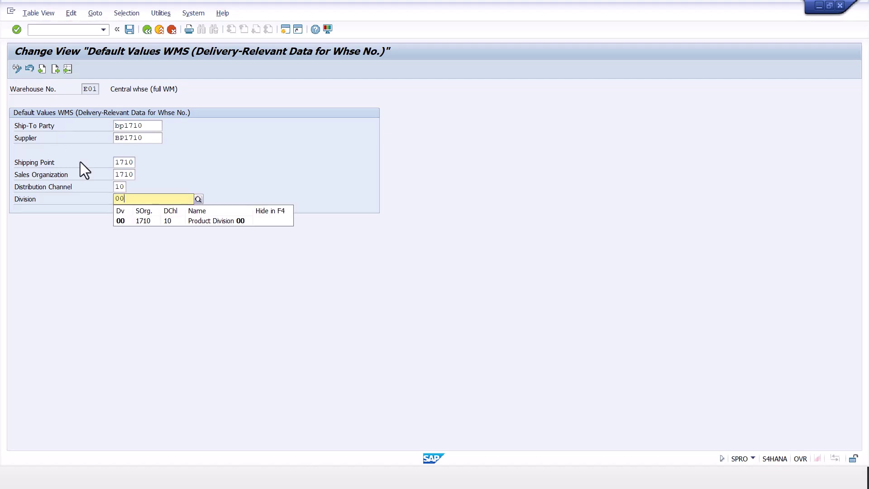
left_click(133, 221)
key("Return")
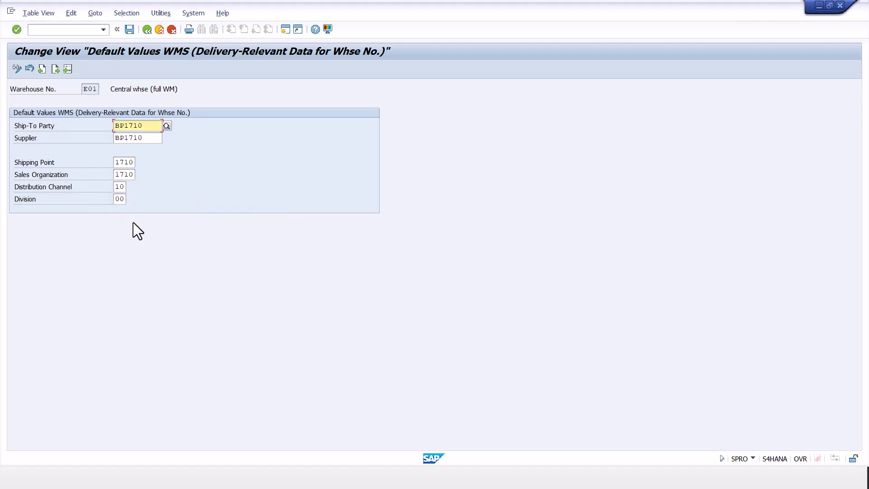
left_click(128, 29)
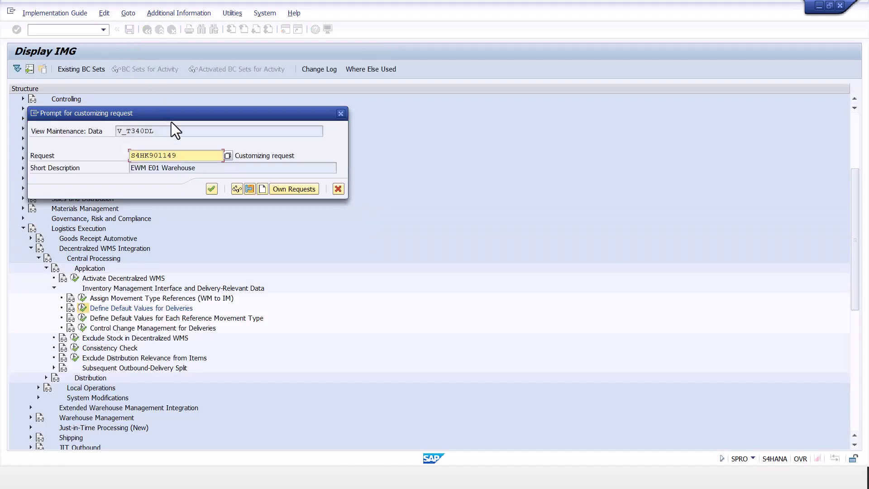
- Confirm the customizing request for E01's delivery defaults and return to the IMG tree
left_click(213, 193)
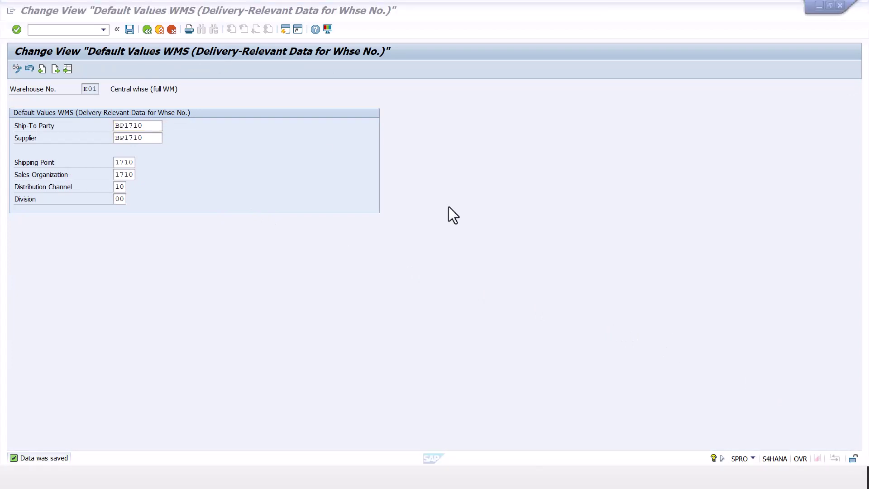
left_click(147, 30)
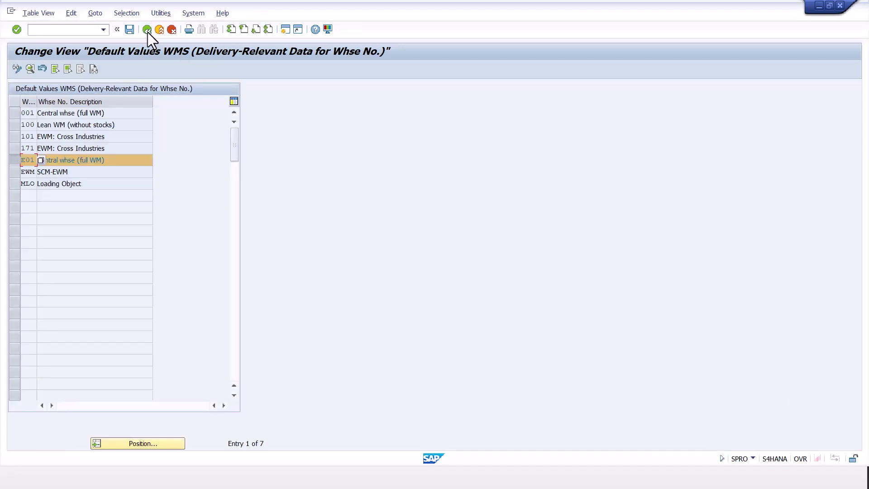
left_click(147, 31)
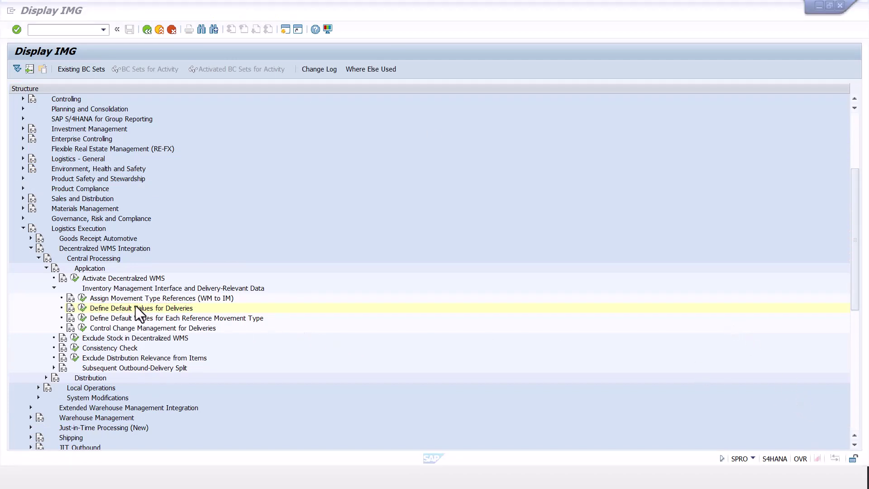
- Open Define Warehouse Numbers under SCM Extended Warehouse Management > Master Data
left_click(46, 269)
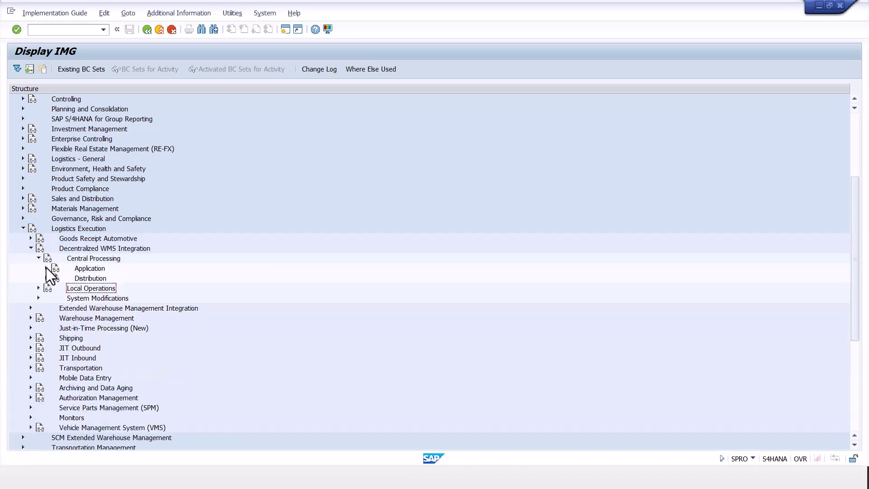
left_click(38, 258)
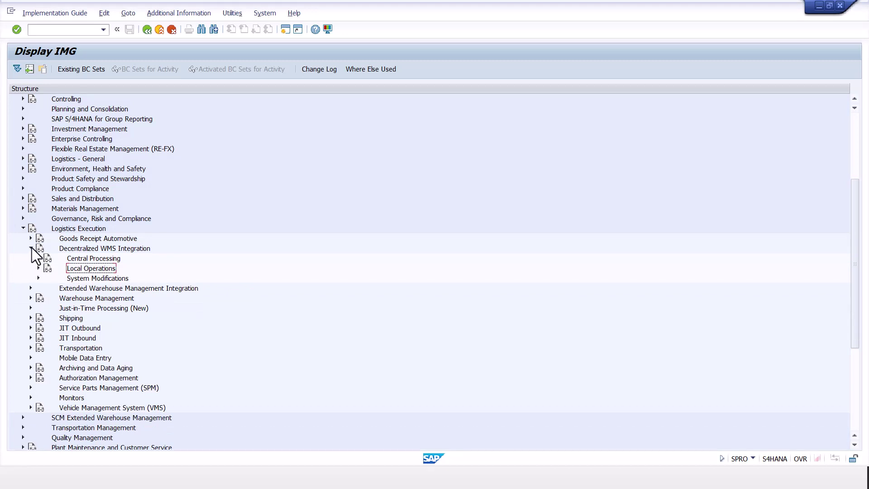
left_click(30, 248)
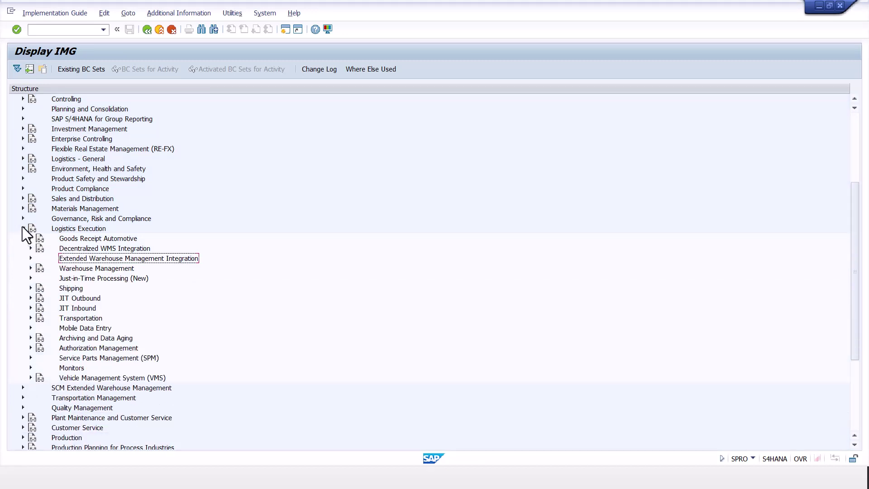
left_click(22, 227)
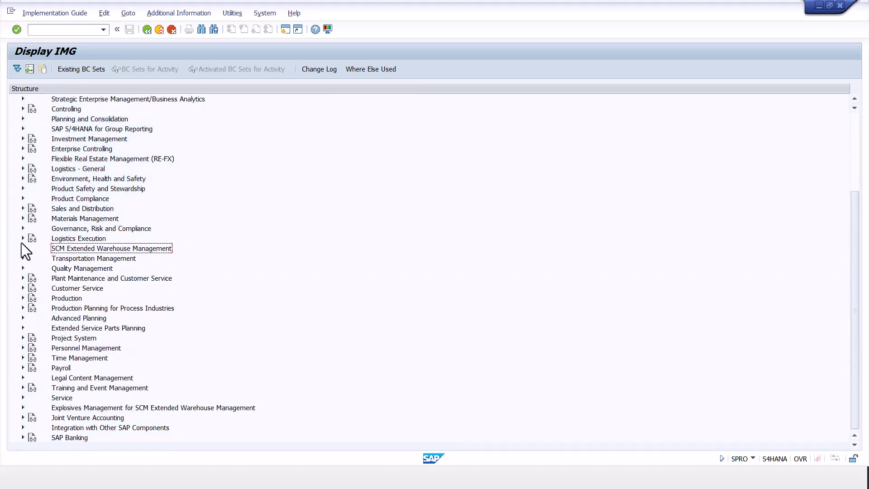
left_click(21, 248)
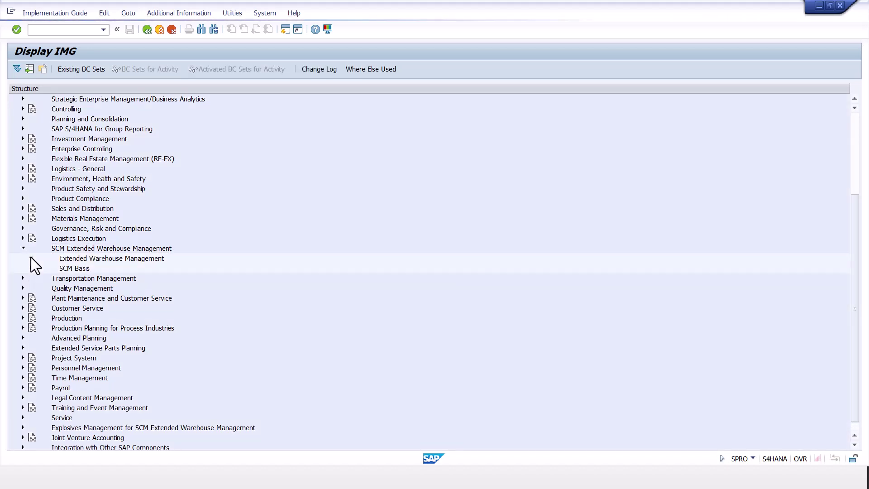
left_click(31, 257)
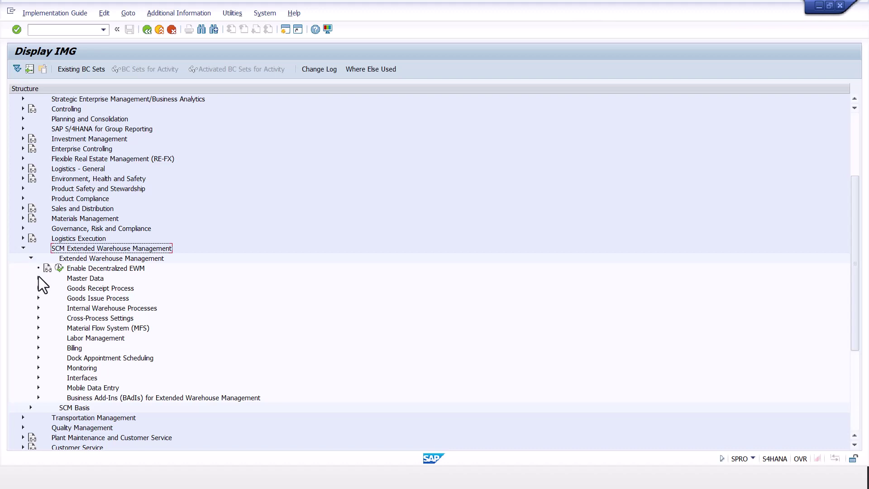
left_click(39, 277)
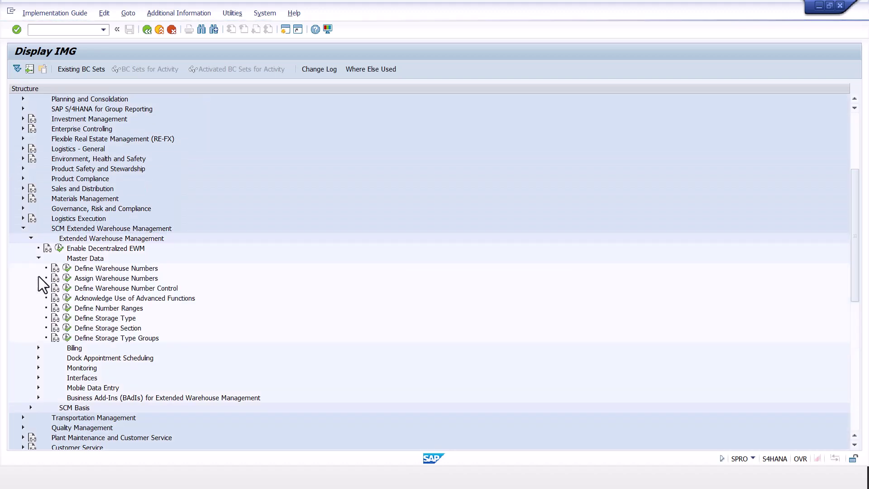
left_click(66, 268)
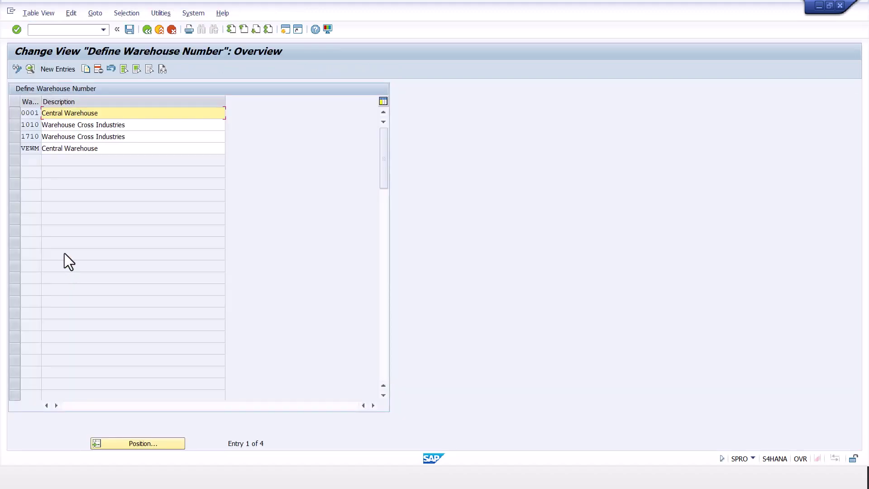
- Copy warehouse 0001 as new warehouse EWM1 with the description 'E01 Warehouse'
left_click(15, 113)
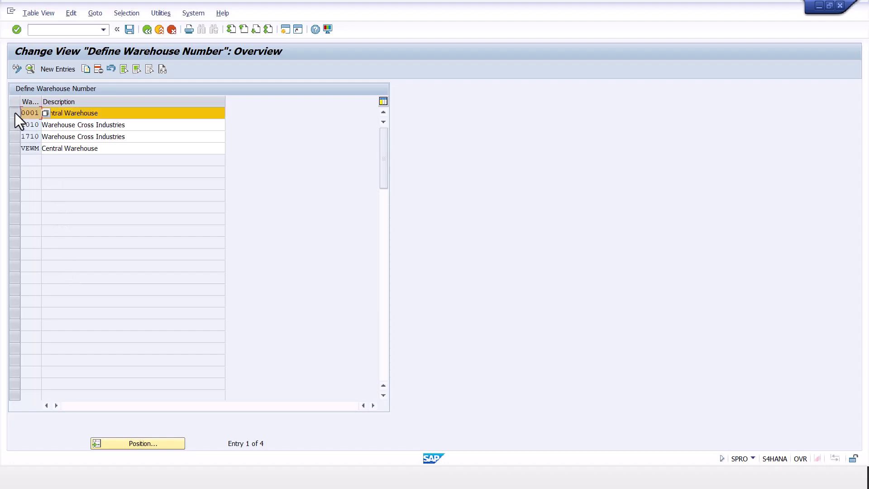
left_click(84, 69)
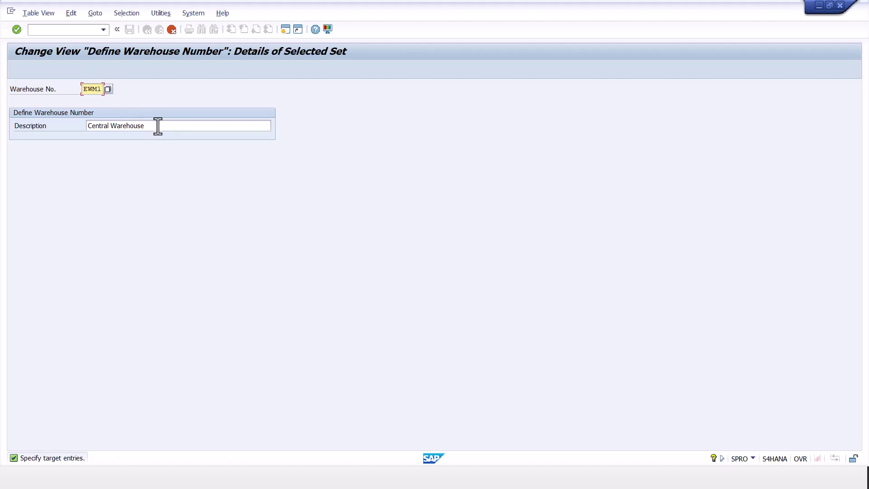
left_click_drag(158, 126, 77, 189)
key("BackSpace")
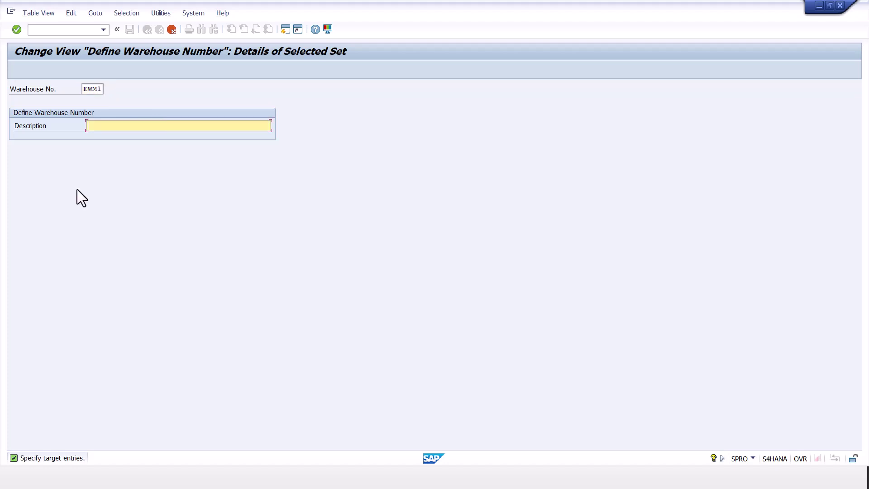
type("E01 Warehouse")
- Confirm the EWM1 copy, save it under the customizing request, and return to the IMG tree
key("Return")
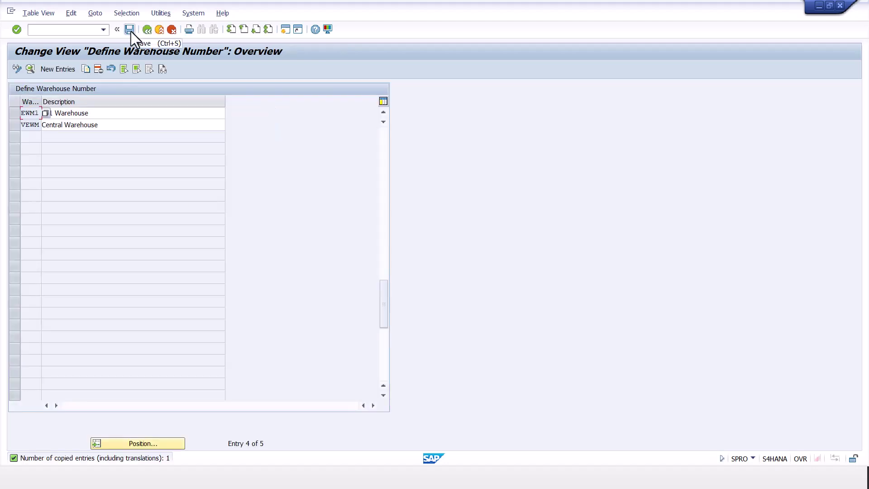
left_click(131, 31)
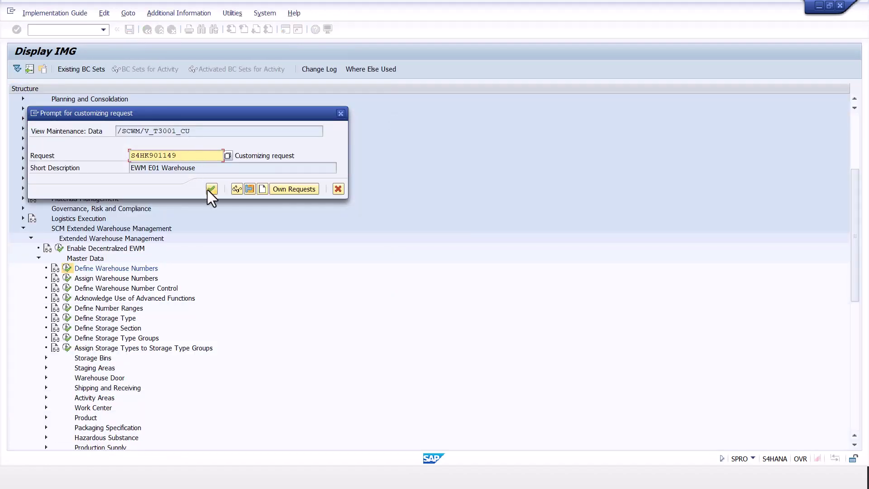
left_click(209, 189)
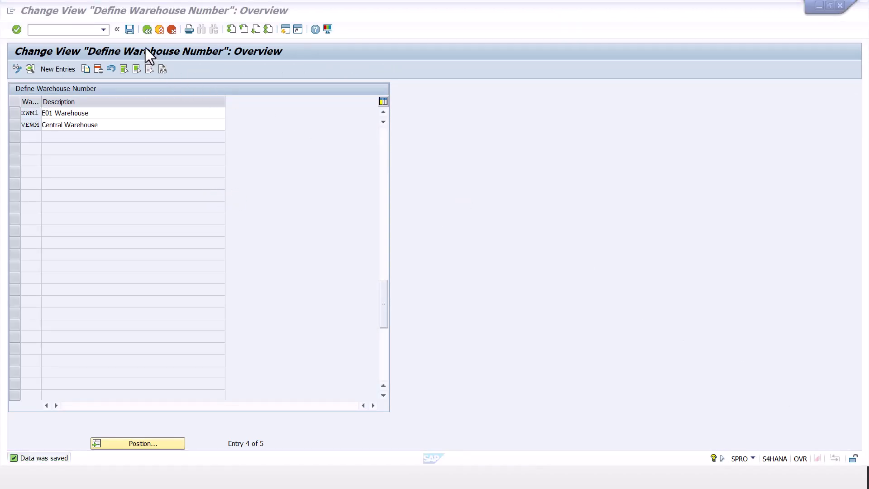
left_click(146, 30)
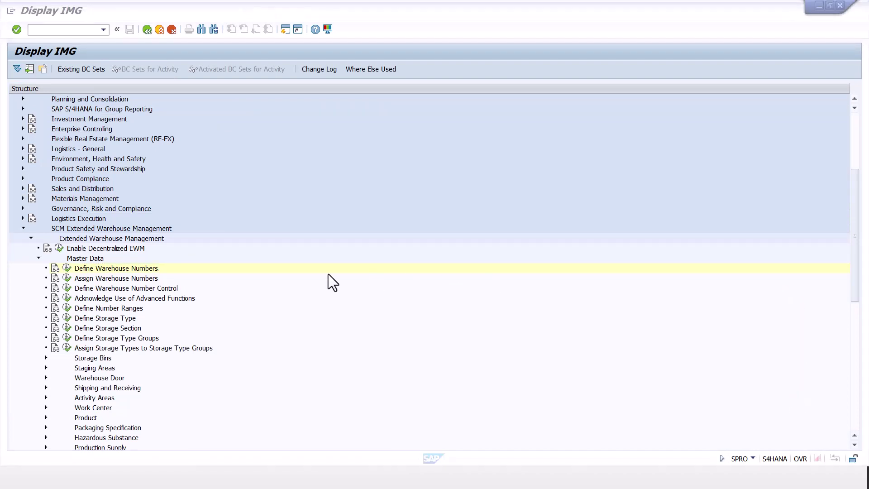
- Open Copy Warehouse Number Customizing under EWM Cross-Process Settings
left_click(39, 258)
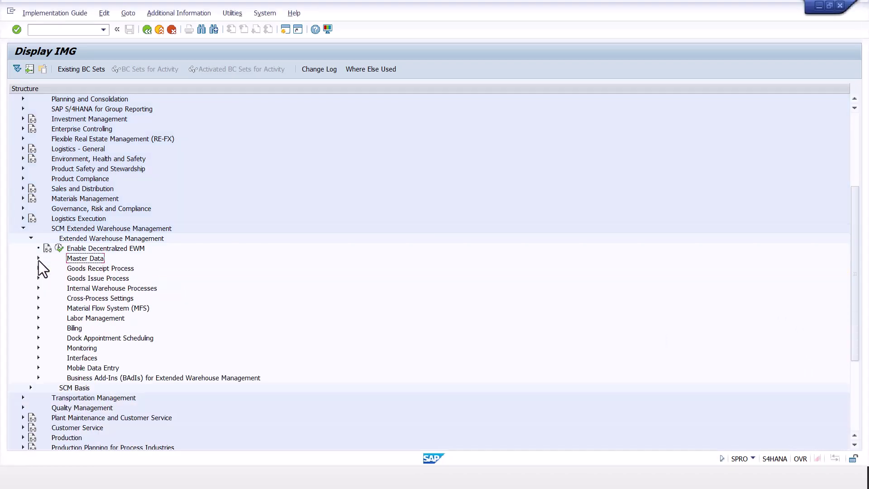
left_click(38, 298)
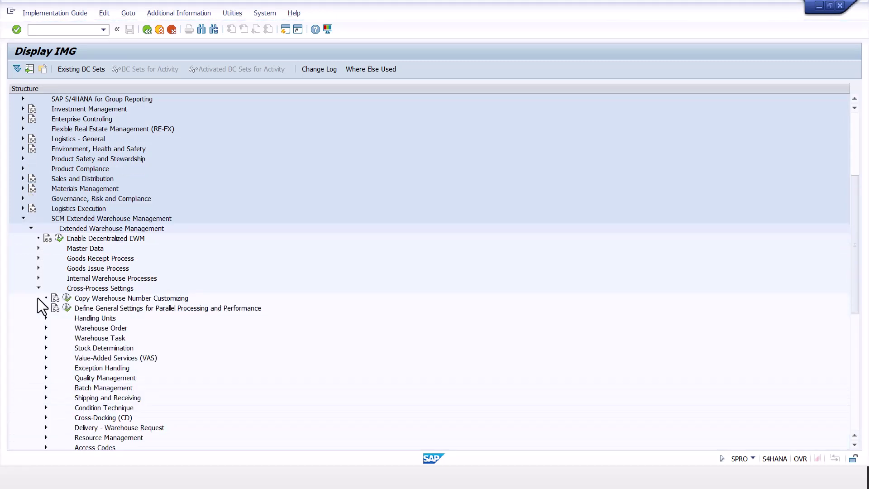
left_click(67, 299)
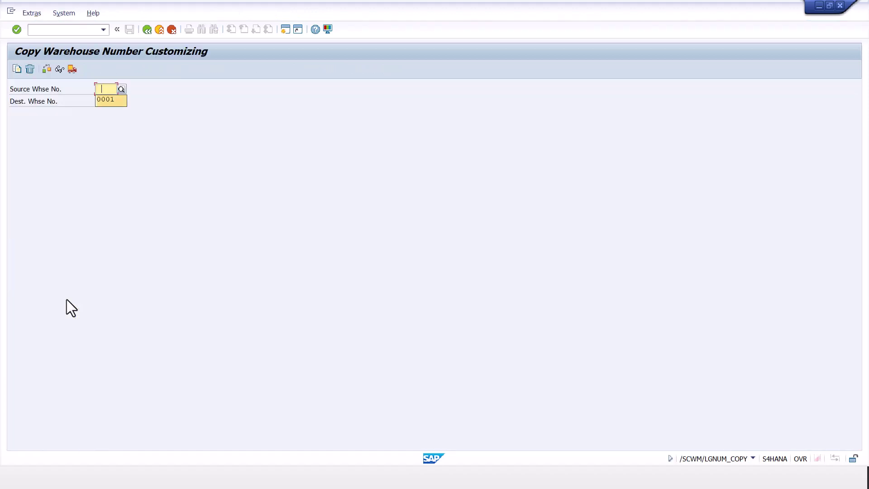
- Run the customizing copy from source warehouse 0001 to destination warehouse EWM1
key("Down")
key("Return")
key("Tab")
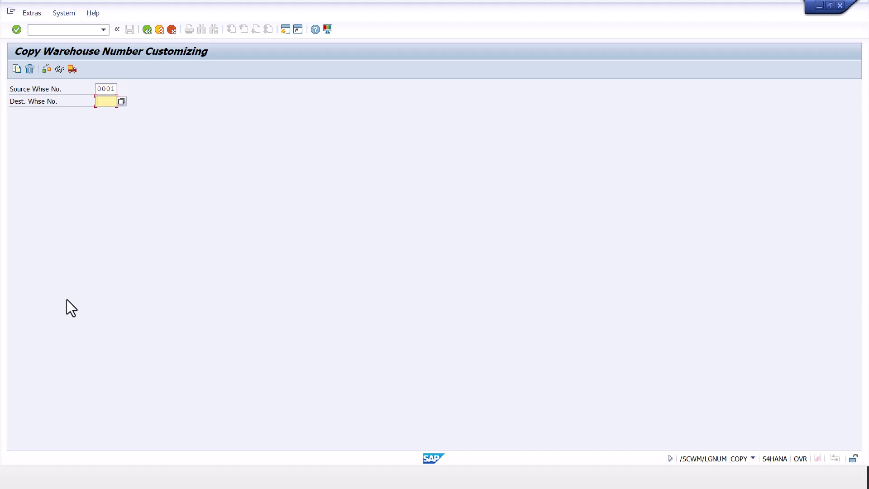
type("EWM1")
left_click(17, 69)
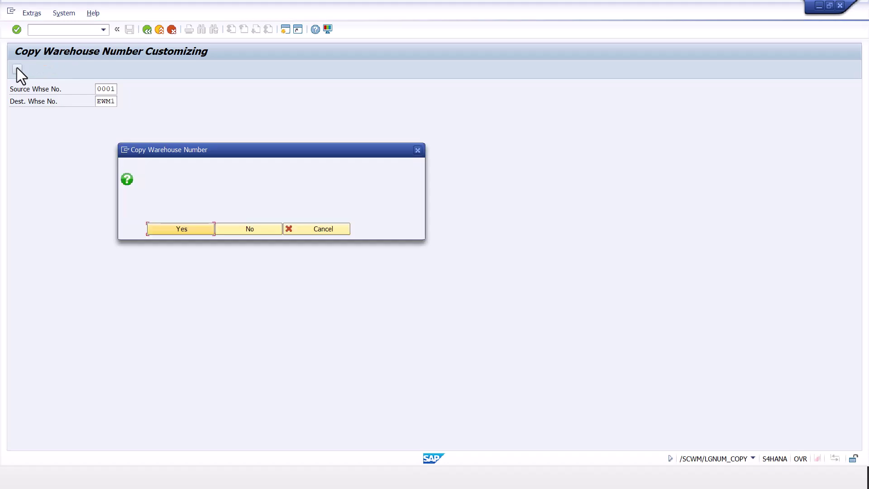
- Confirm the copy and each customizing request prompt, then return to the IMG tree
left_click(159, 225)
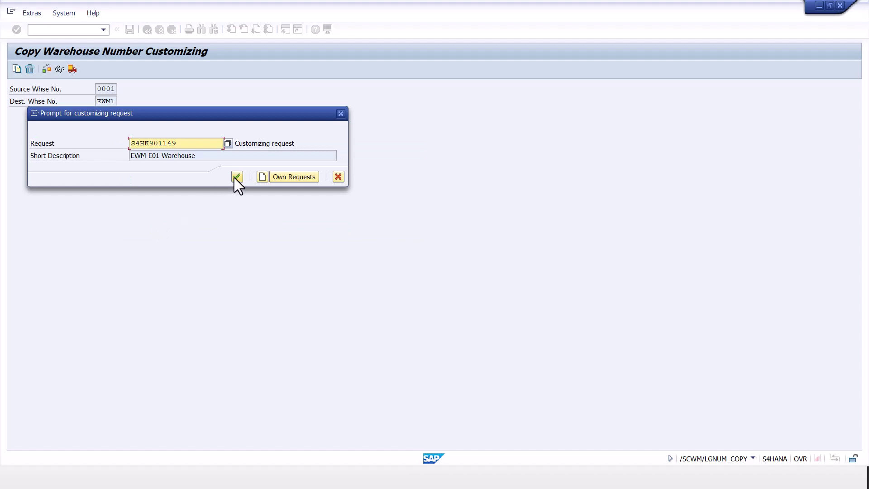
left_click(234, 178)
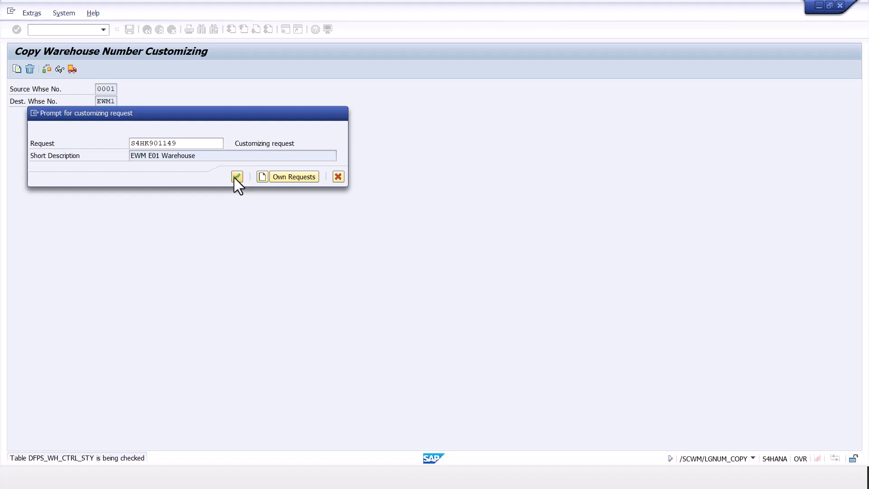
left_click(237, 177)
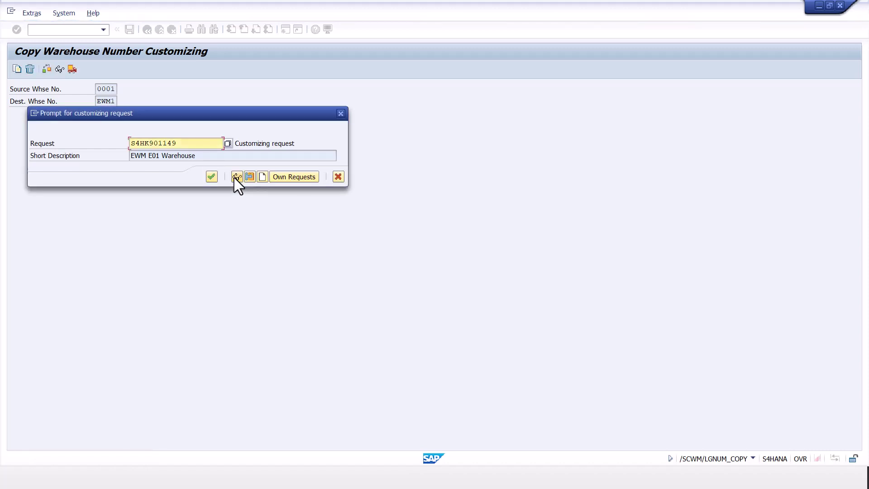
left_click(211, 177)
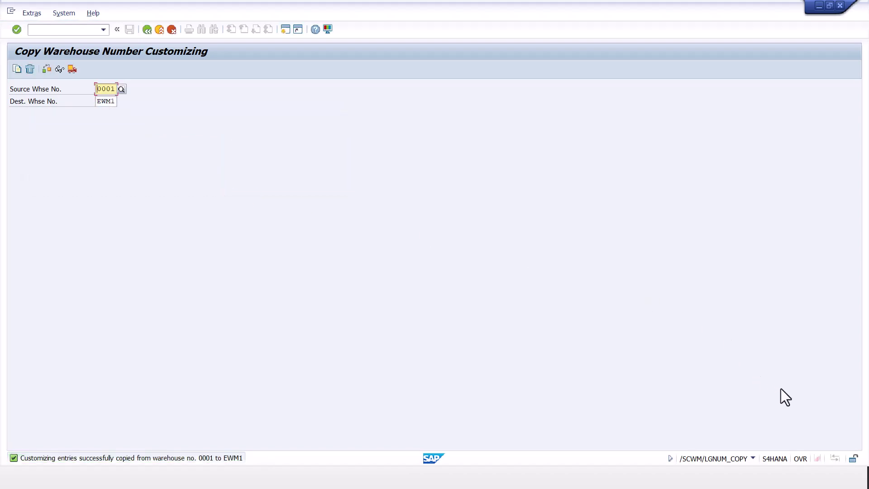
key("alt+Tab")
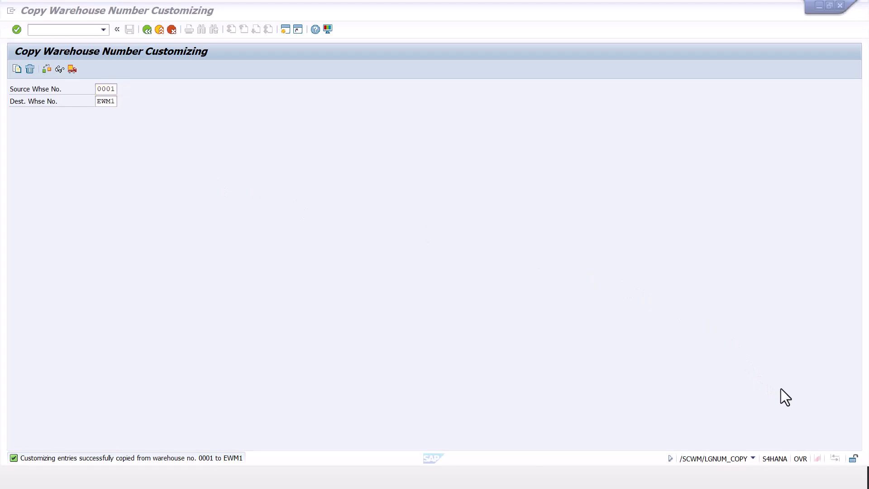
left_click(148, 33)
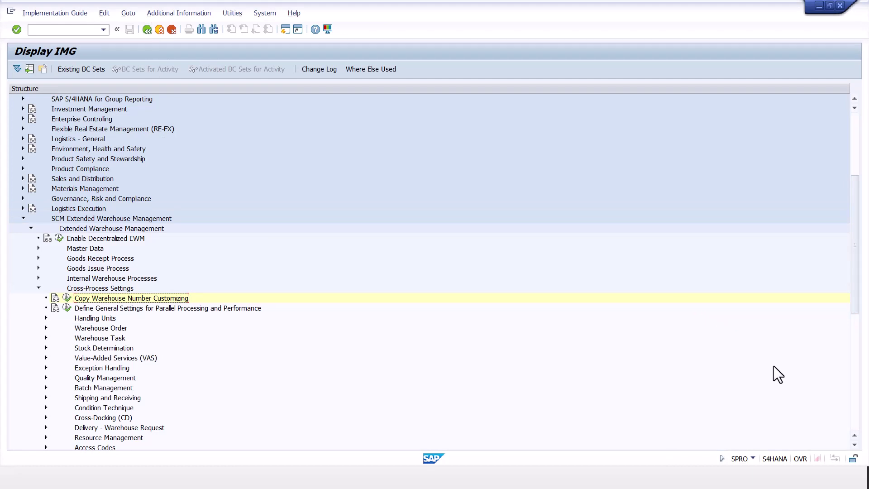
- In the IMG tree, collapse Cross-Process Settings and open Define Warehouse Number Control under Master Data
key("alt+Tab")
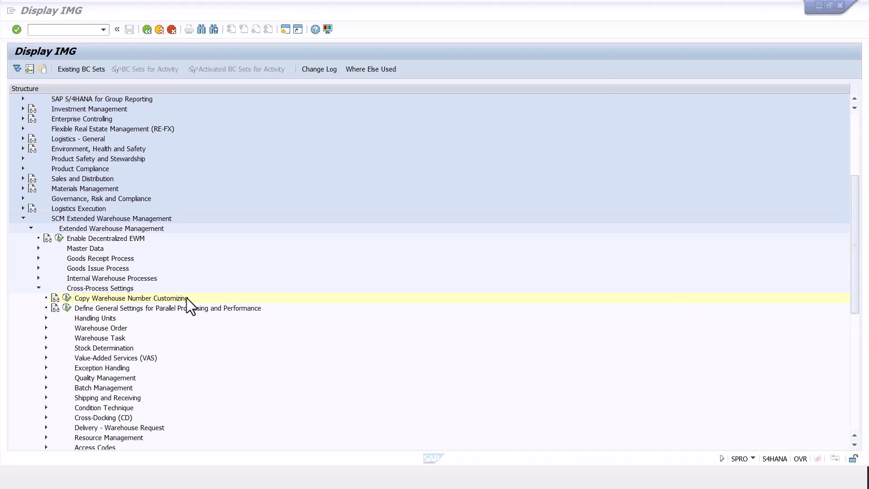
left_click(38, 288)
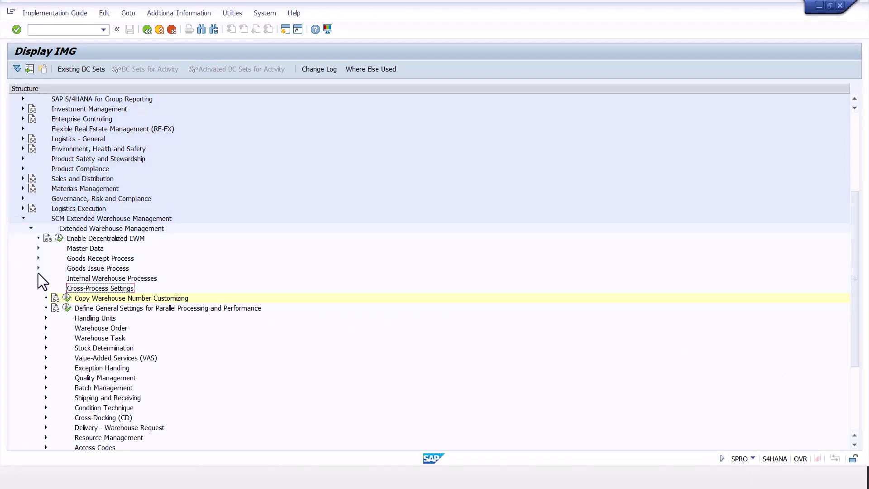
left_click(38, 248)
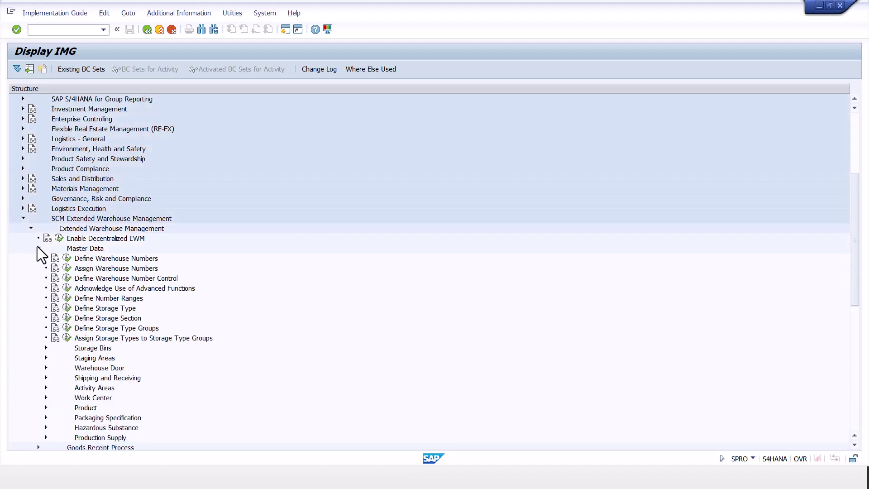
left_click(67, 278)
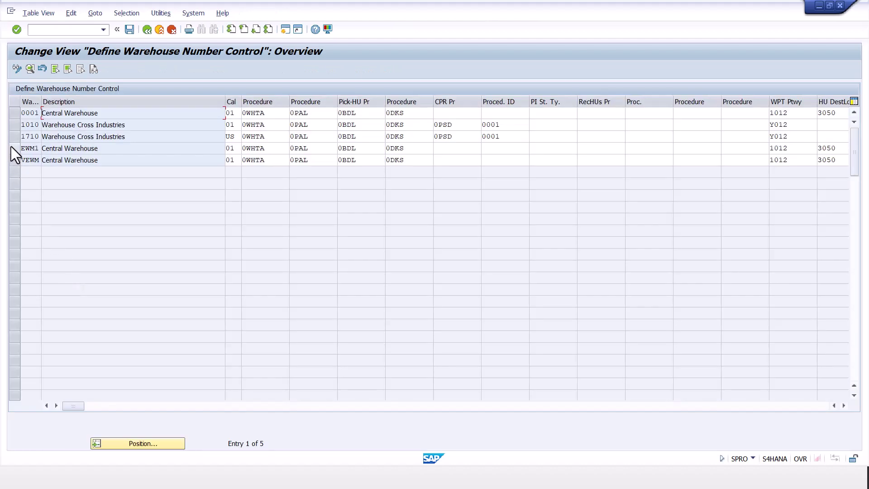
- Review EWM1's warehouse number control details (KG, M3, EUR), save them, and return to SAP Easy Access
left_click(11, 147)
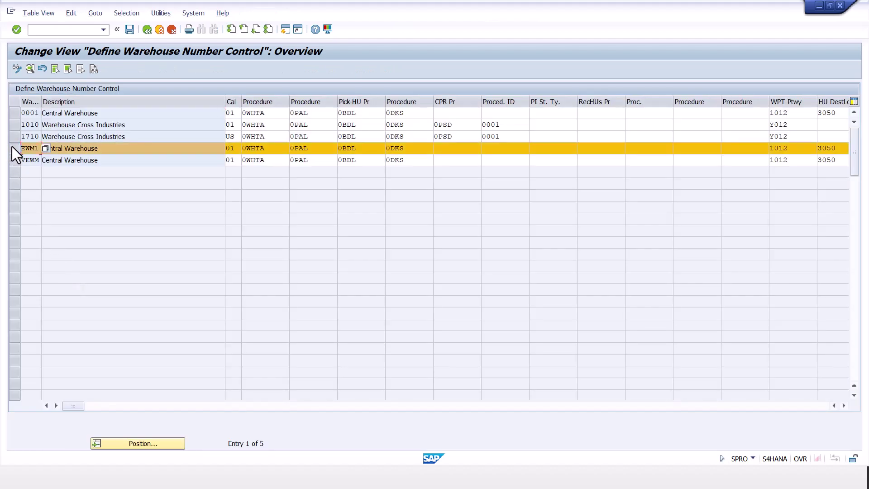
left_click(28, 69)
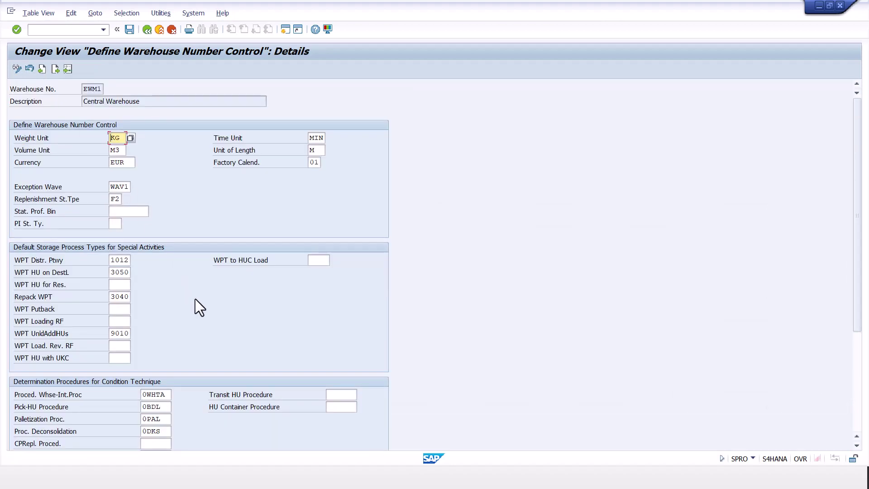
left_click_drag(857, 268, 854, 287)
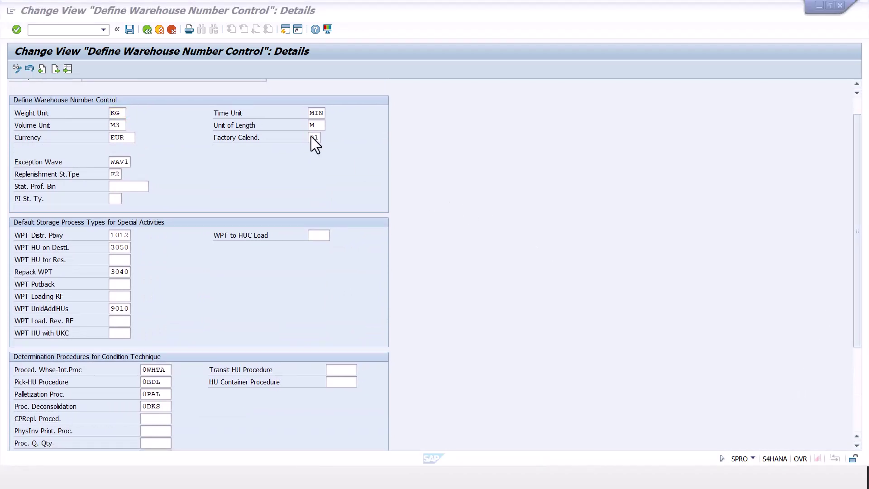
left_click(128, 29)
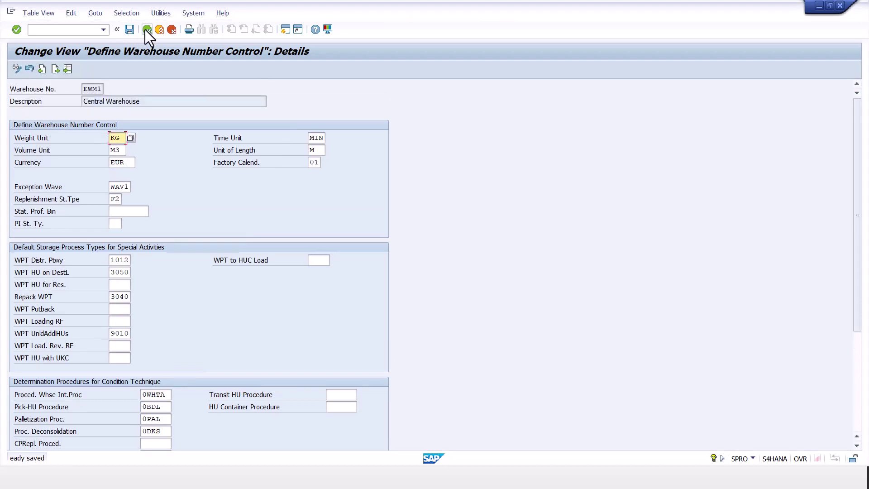
left_click(147, 30)
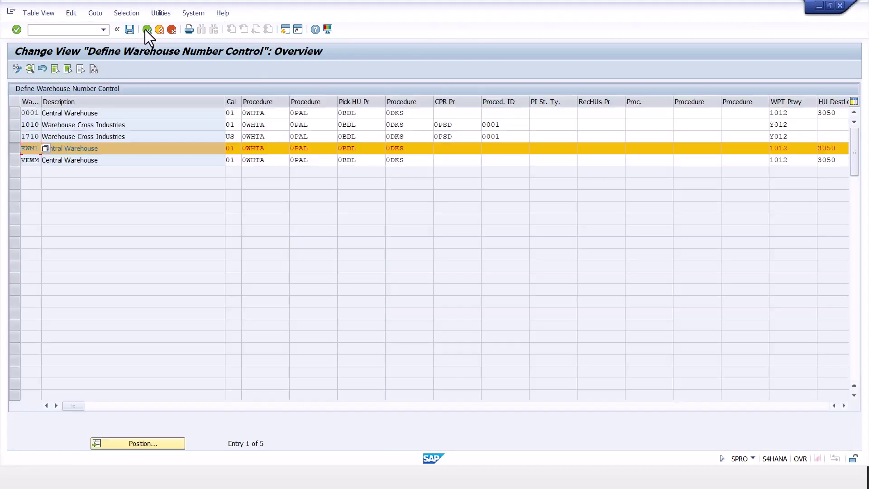
left_click(146, 30)
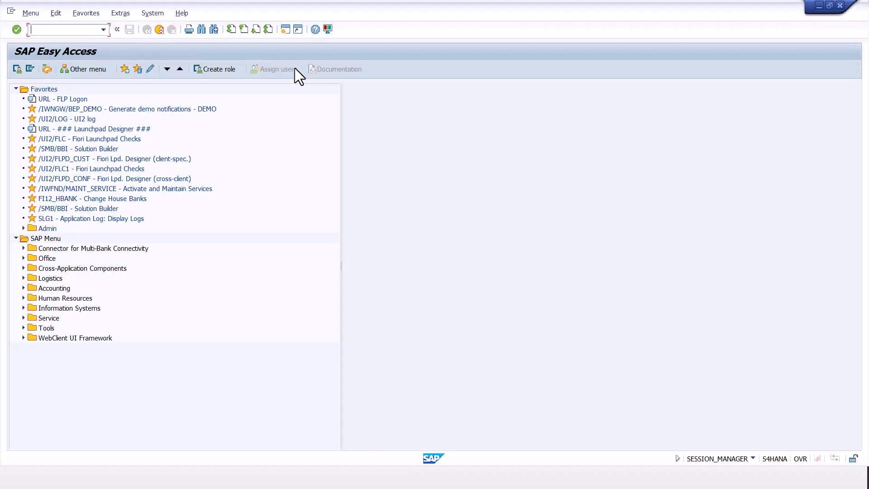
- Start supply chain unit maintenance with transaction /n/SCMB/SCUMAIN
type("/n")
key("ctrl+v")
key("Return")
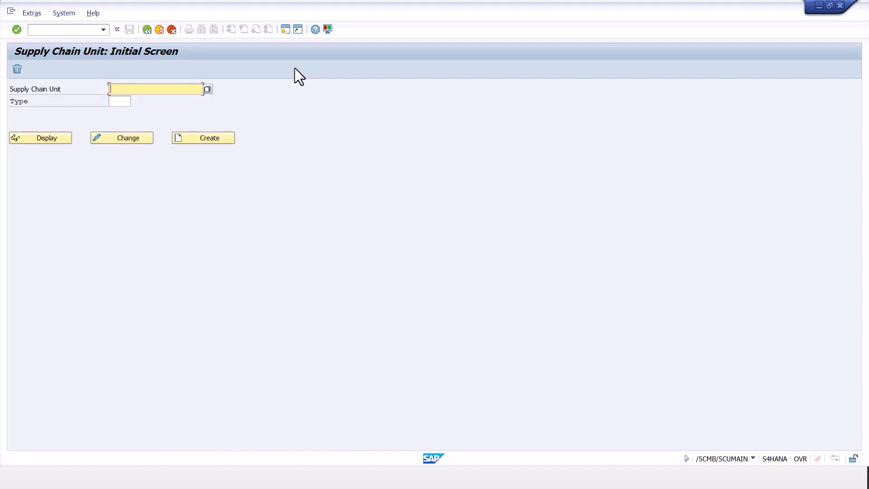
- Create supply chain unit SCU-EWM1 of type 1001
type("SC")
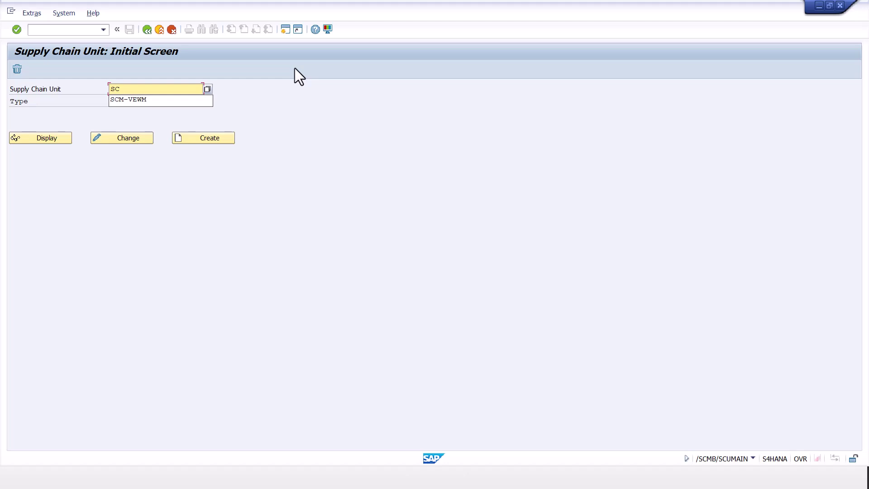
key("BackSpace")
key("BackSpace")
key("Escape")
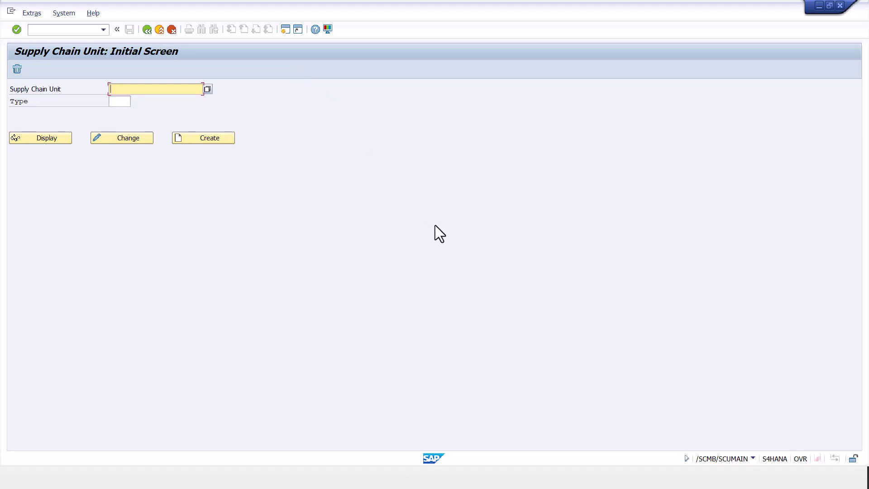
type("SC")
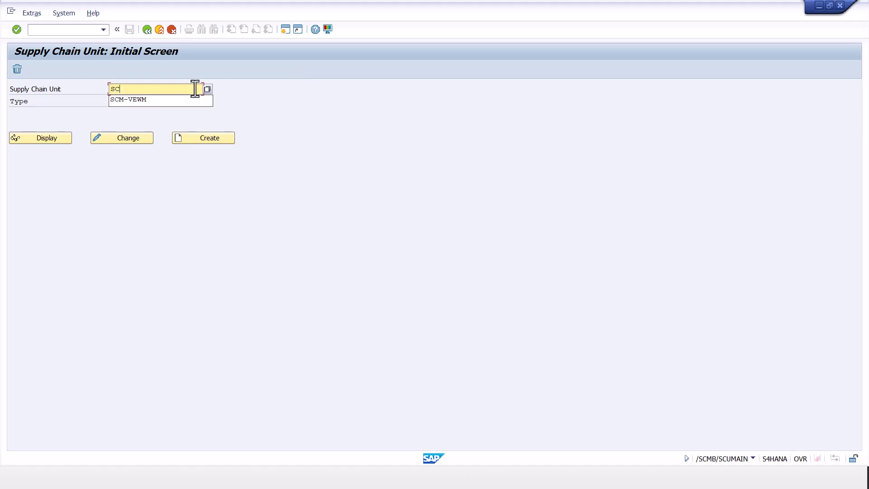
type("U-EWM")
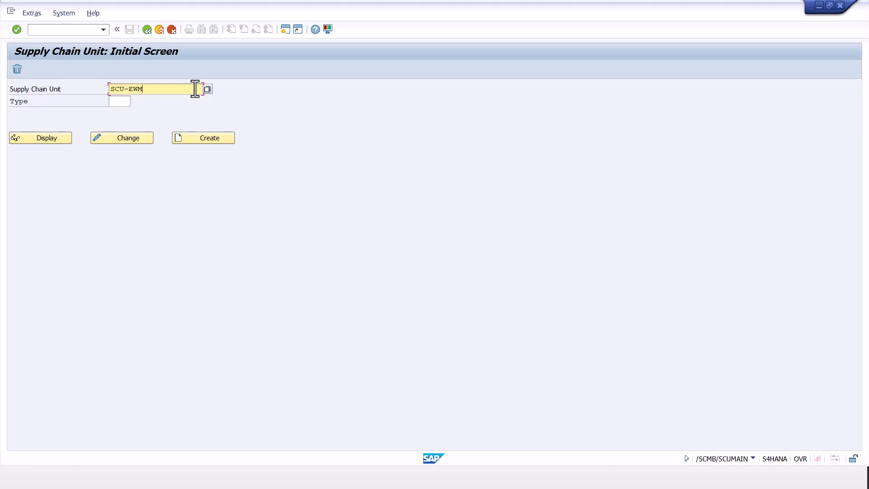
type("1")
left_click(119, 102)
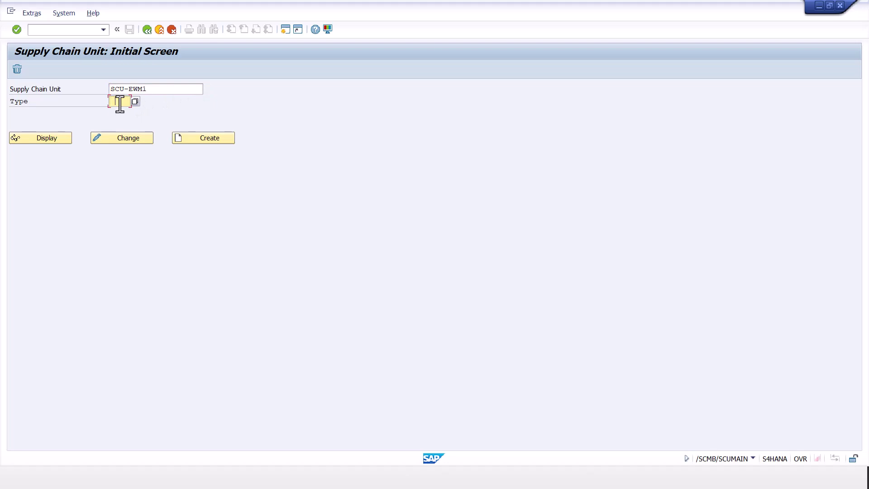
left_click(119, 103)
left_click(202, 137)
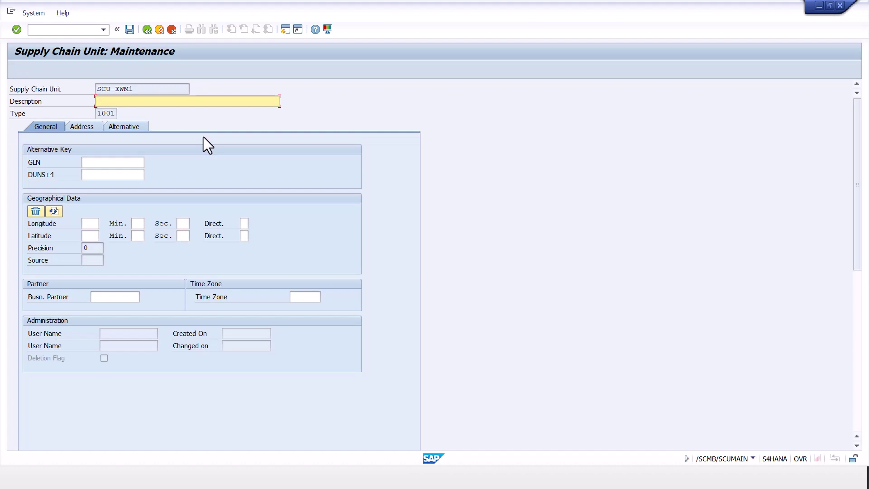
- Give SCU-EWM1 the description 'SCU for Warehouse EWM1' and the title Company
key("Down")
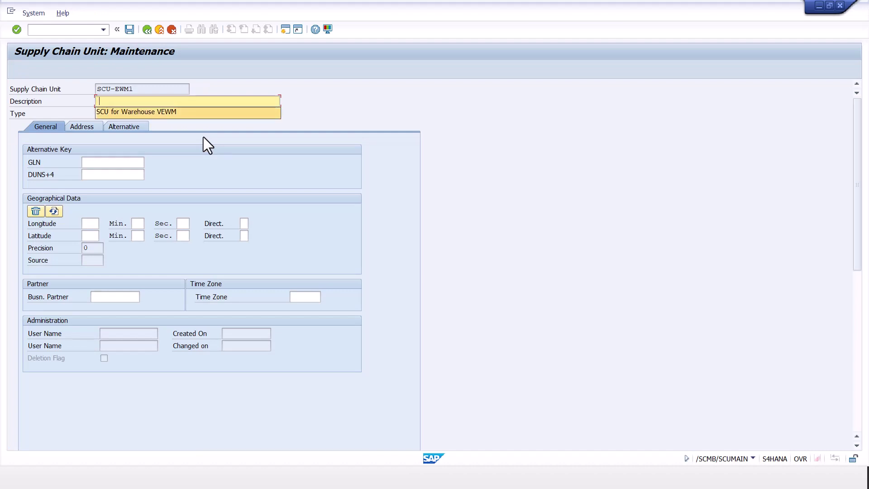
key("BackSpace")
key("BackSpace")
key("BackSpace")
key("BackSpace")
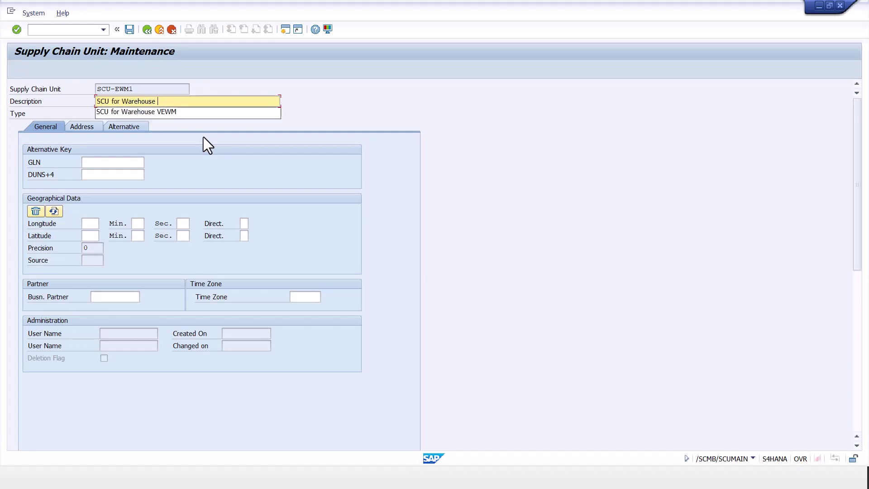
type("EWM")
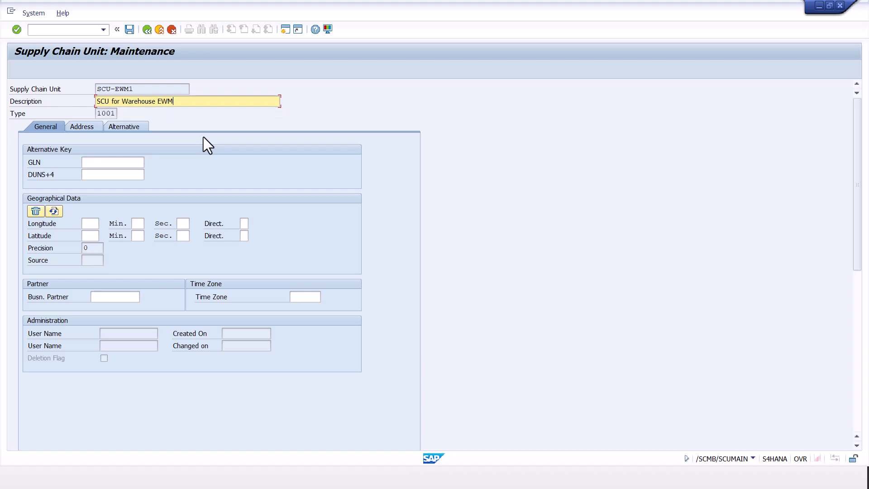
type("1")
left_click(82, 126)
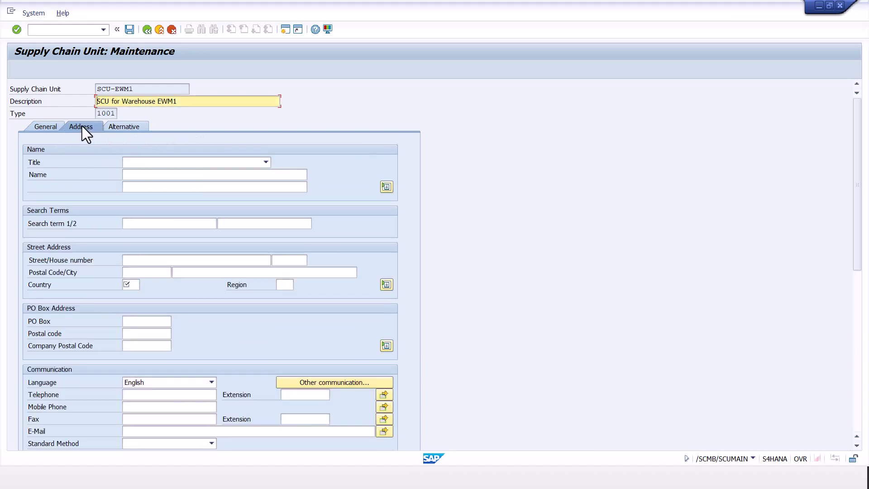
left_click(198, 165)
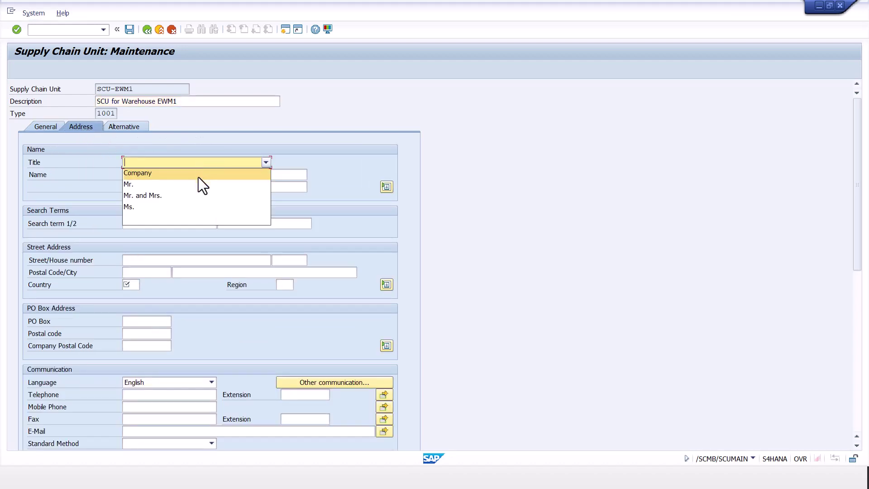
left_click(198, 176)
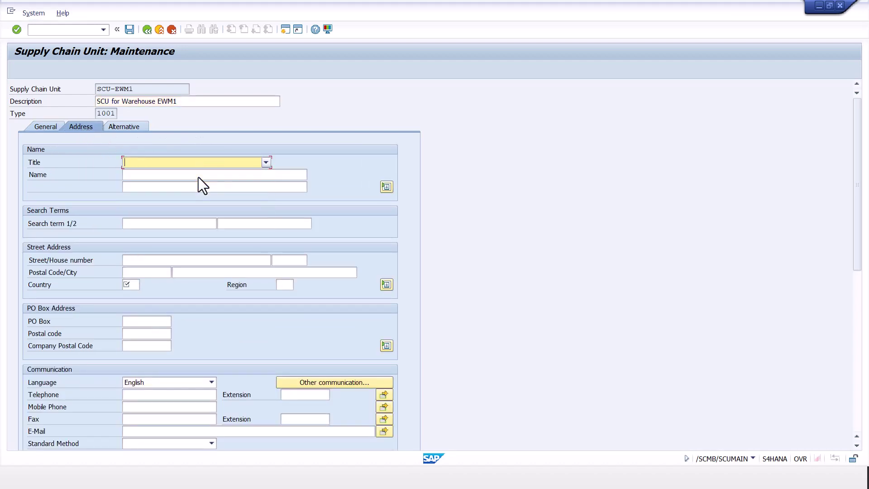
left_click(184, 260)
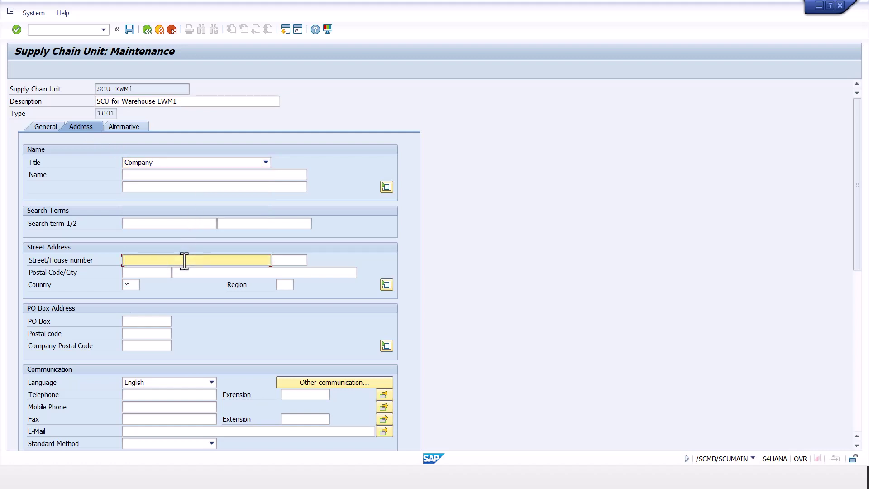
type("128 Richmond Street")
left_click(158, 273)
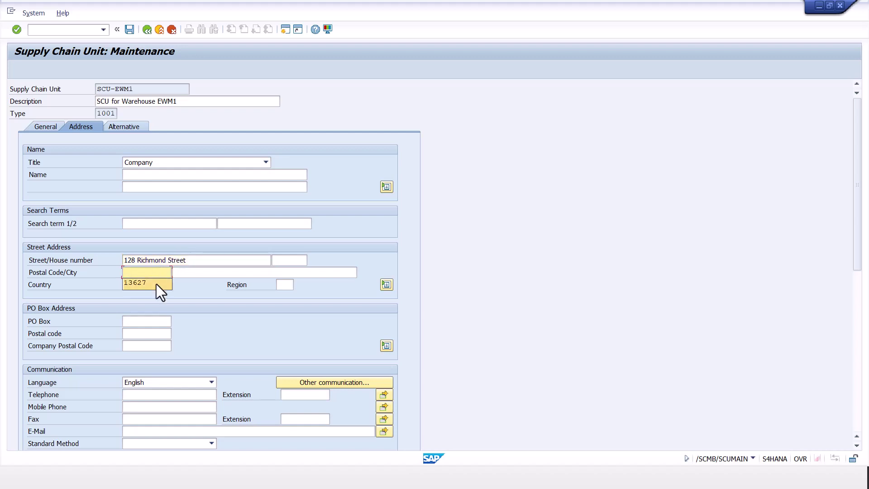
left_click(156, 283)
left_click(188, 274)
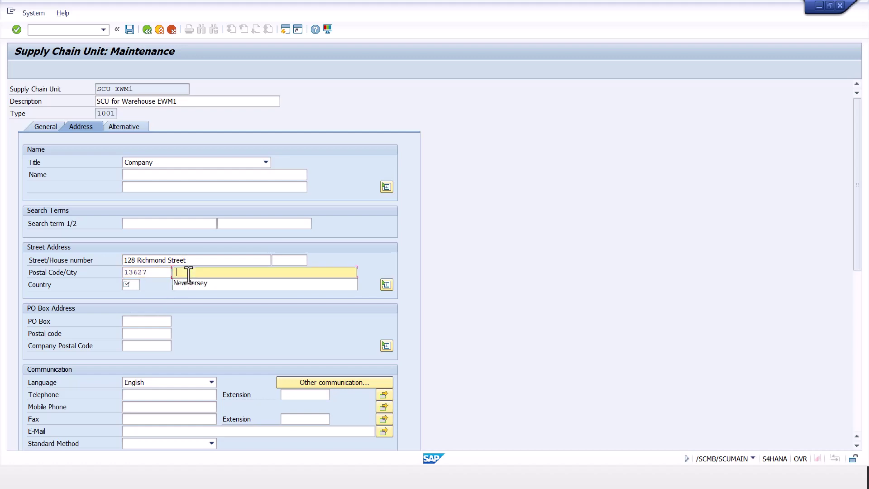
left_click(189, 284)
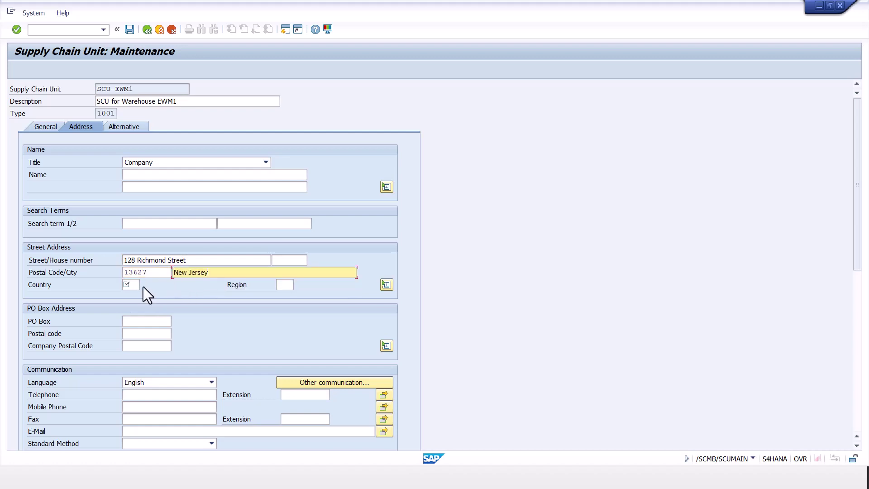
left_click(135, 284)
type("us")
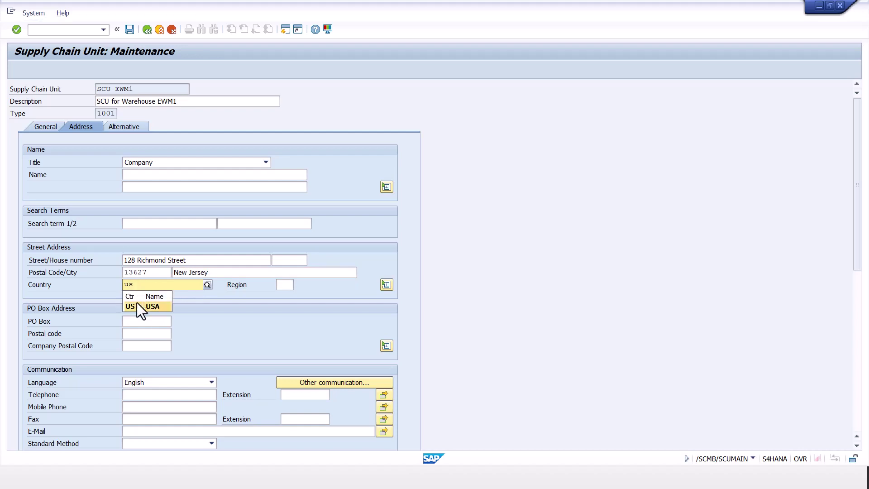
left_click(137, 304)
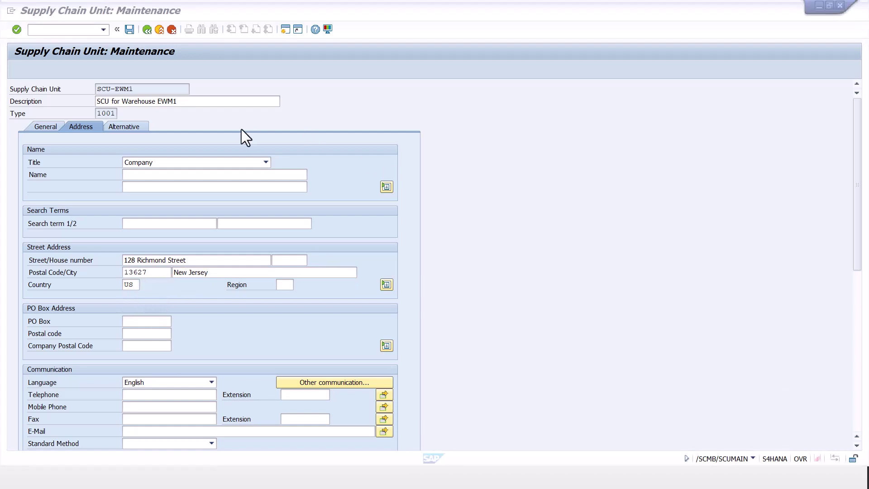
left_click(124, 126)
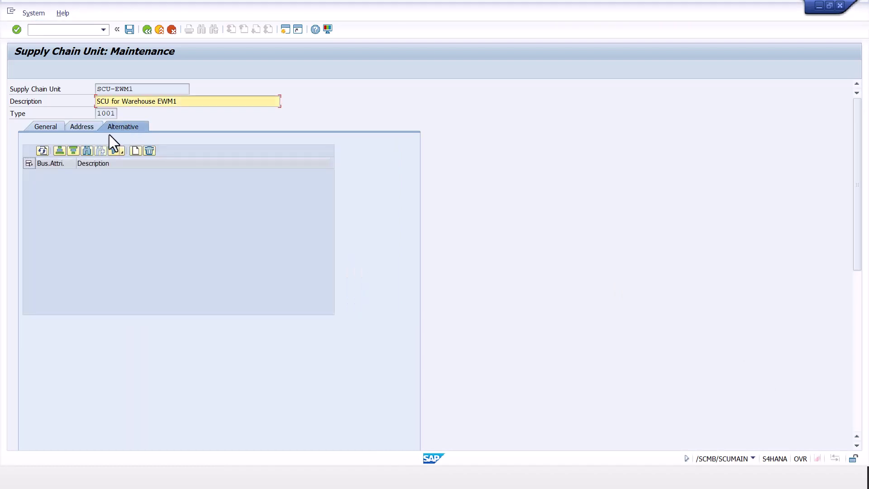
- Assign business attributes INV, RO and SO to SCU-EWM1
left_click(134, 150)
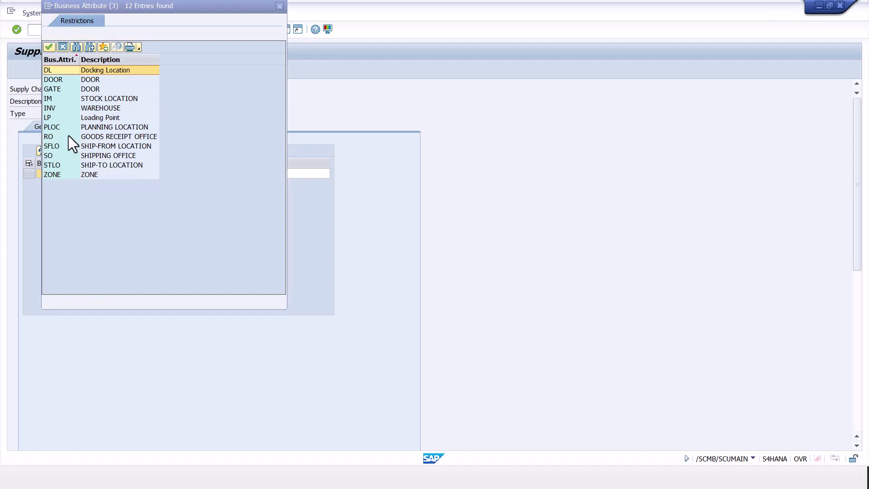
double_click(52, 108)
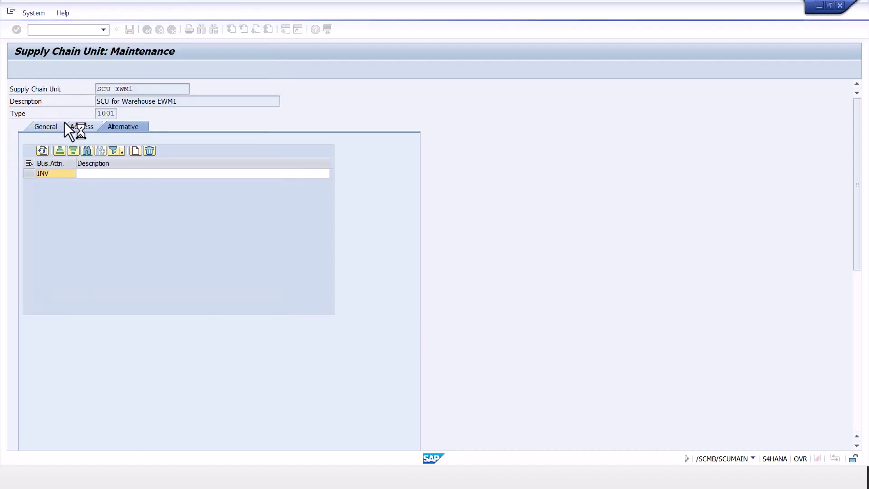
left_click(135, 150)
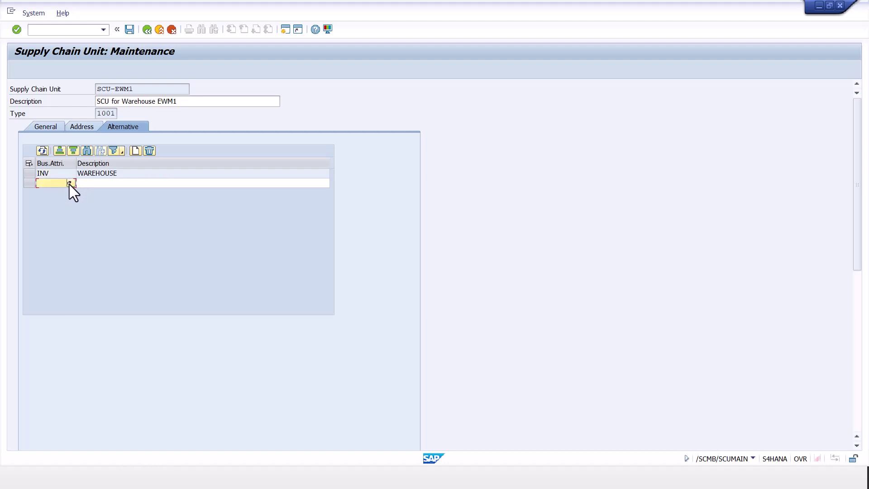
left_click(69, 182)
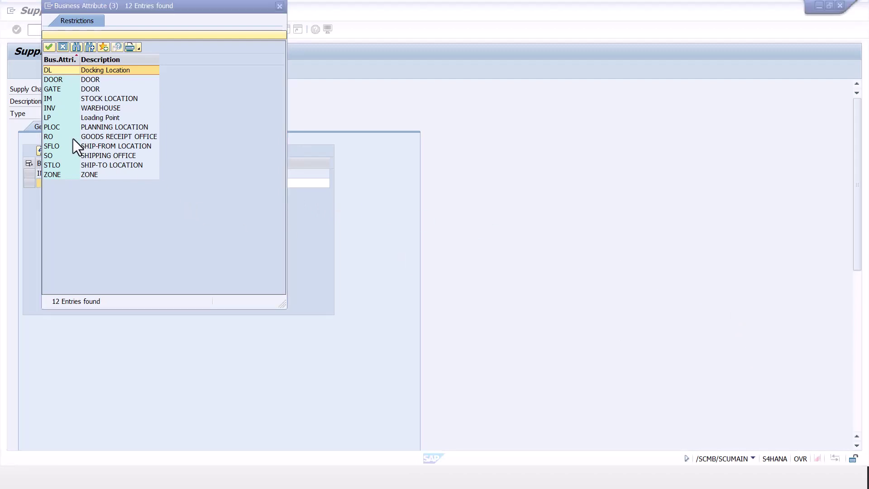
double_click(49, 136)
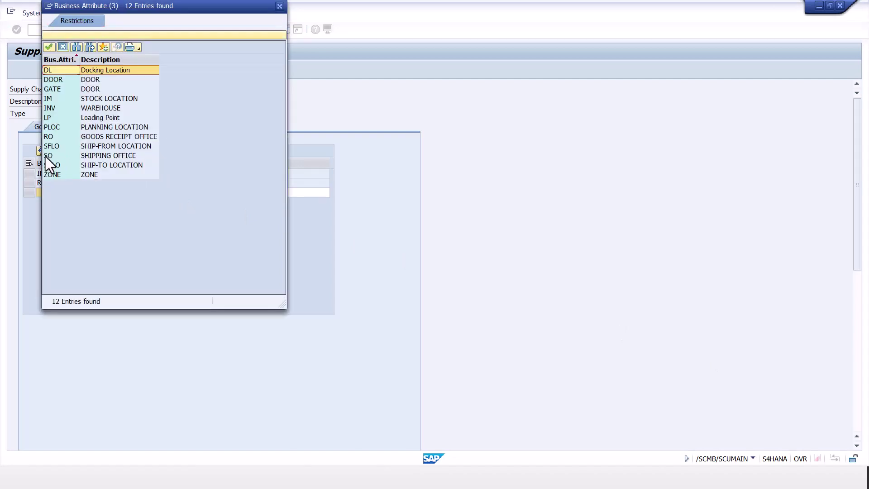
double_click(47, 156)
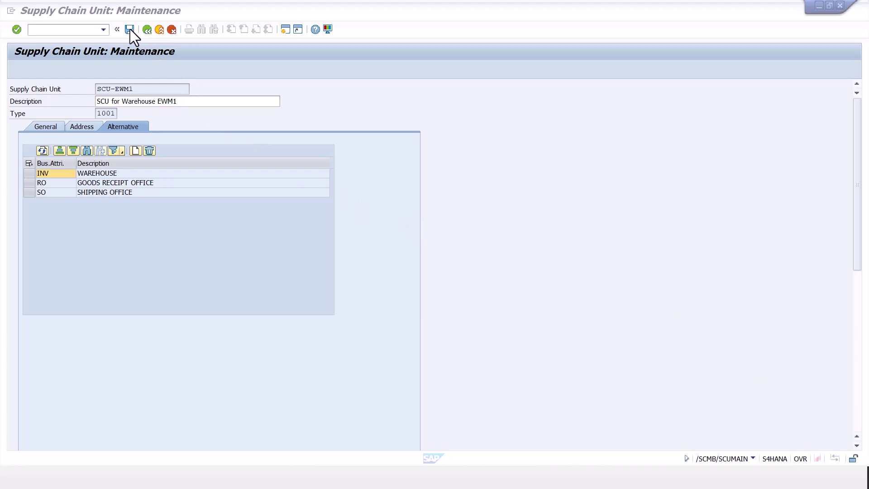
- Save supply chain unit SCU-EWM1 and return to the initial screen
left_click(92, 127)
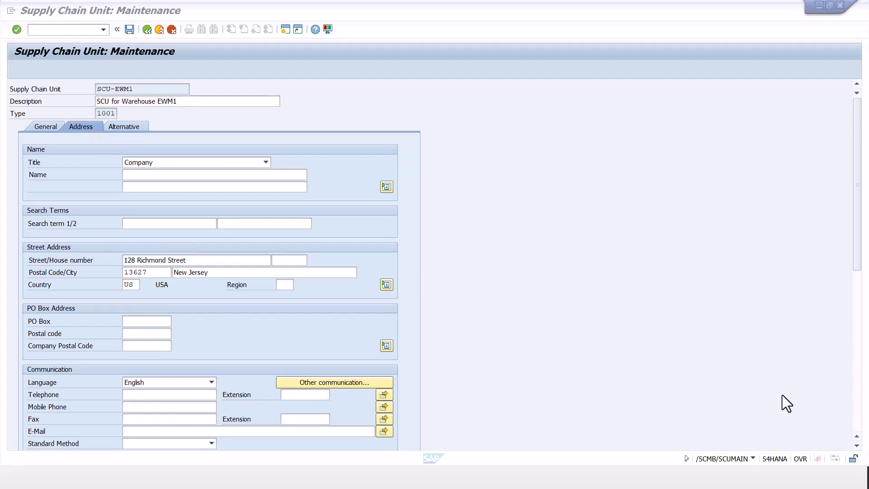
left_click(131, 31)
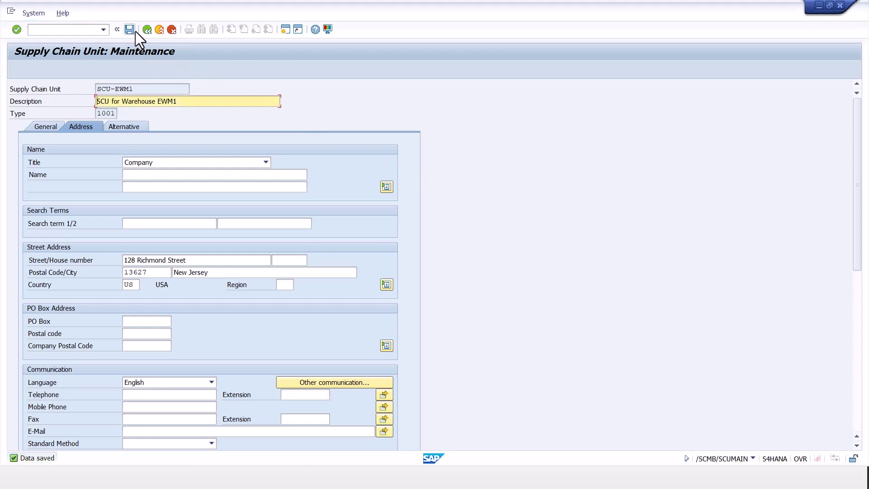
left_click(147, 29)
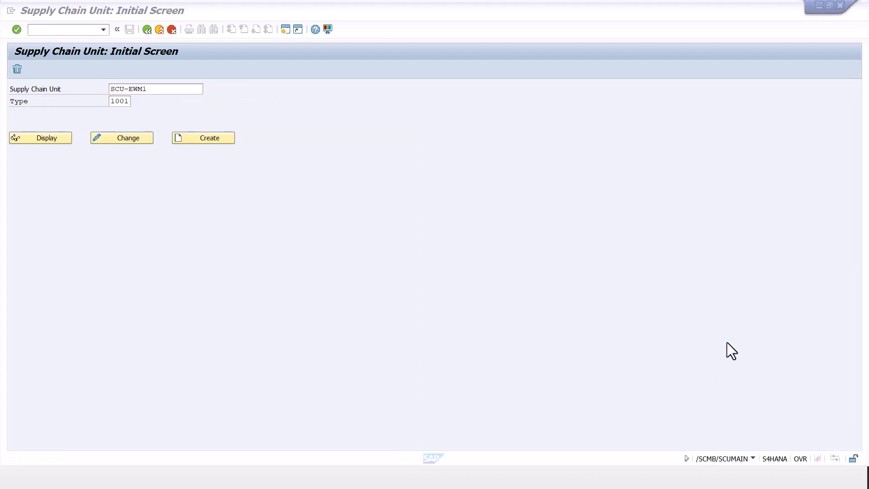
- Open Assign Warehouse Numbers in the IMG with EWM1 as the work area
left_click(147, 30)
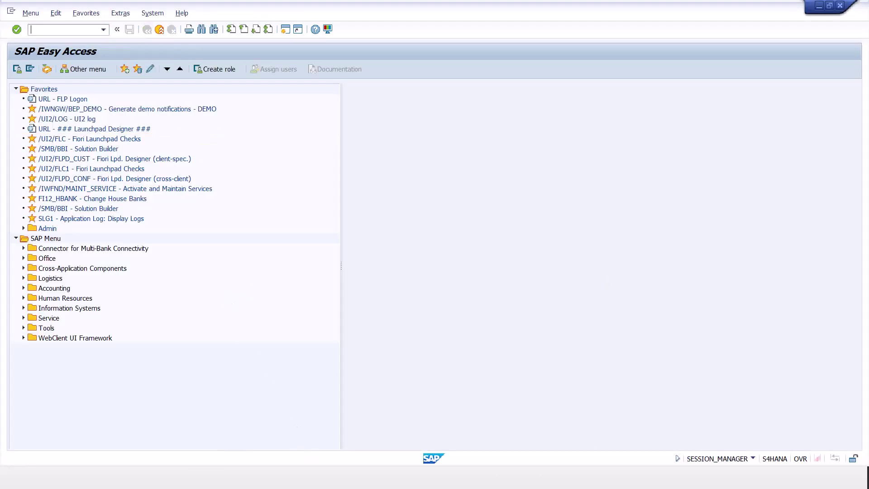
left_click(283, 419)
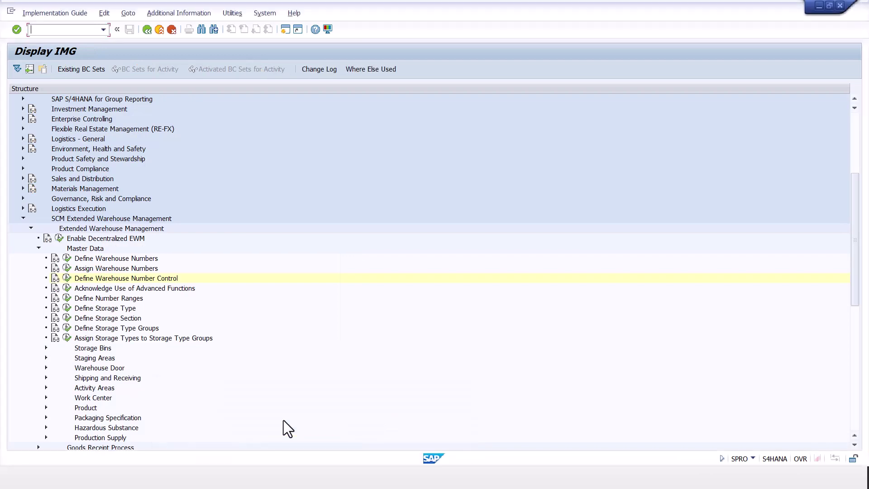
left_click(67, 267)
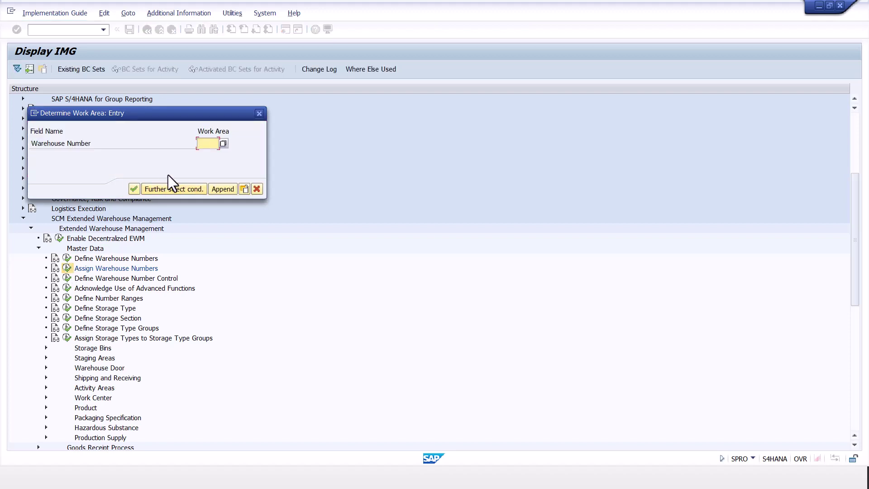
type("EWM1")
left_click(132, 188)
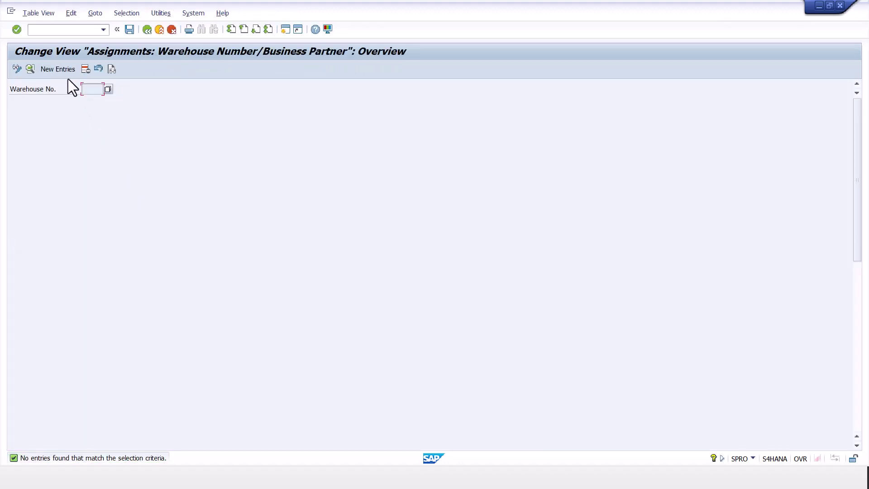
- Add a new warehouse EWM1 entry with supply chain unit SCU-EWM1
left_click(63, 68)
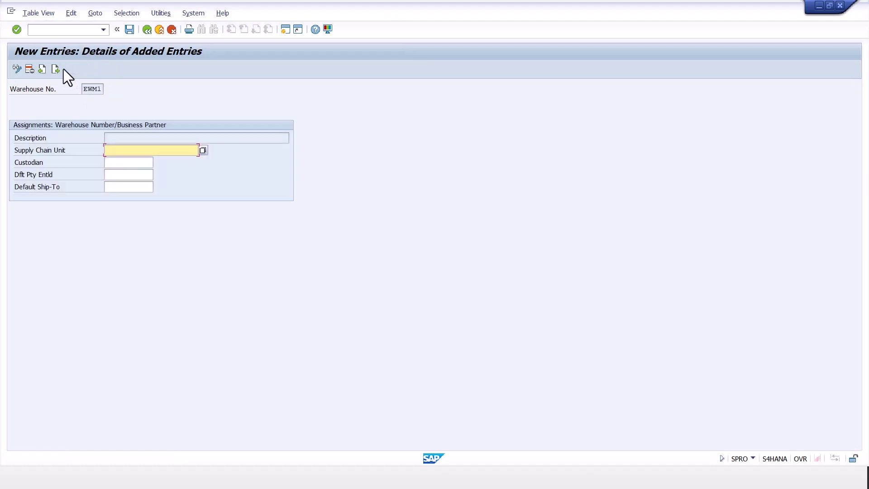
key("Down")
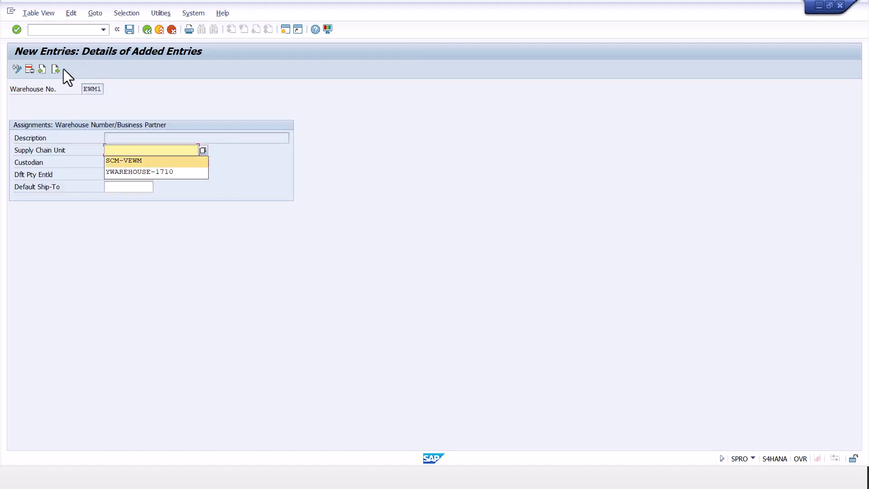
key("BackSpace")
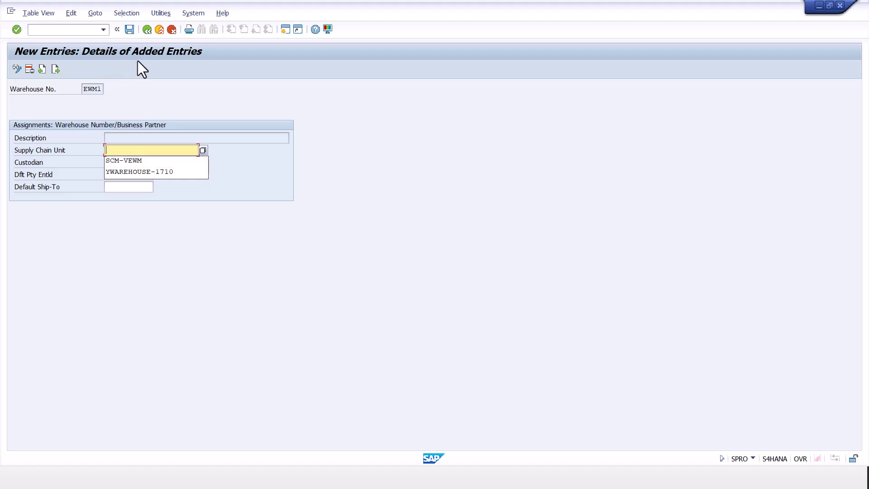
left_click(202, 151)
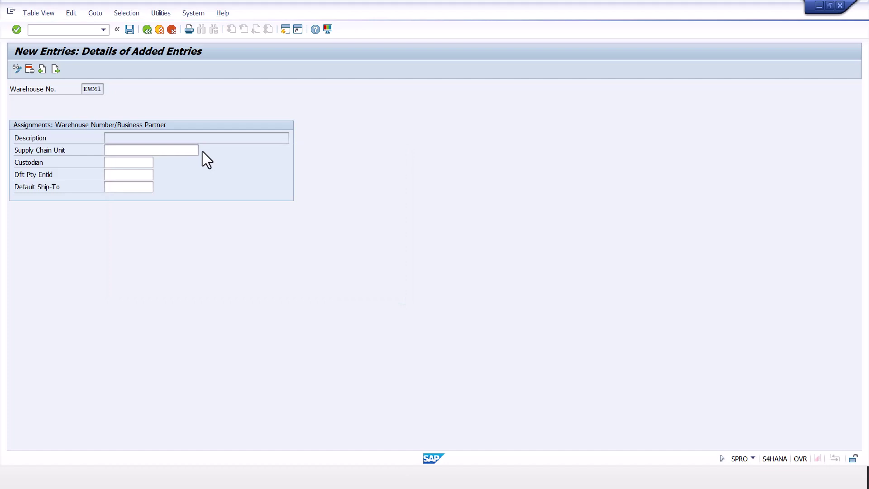
key("F4")
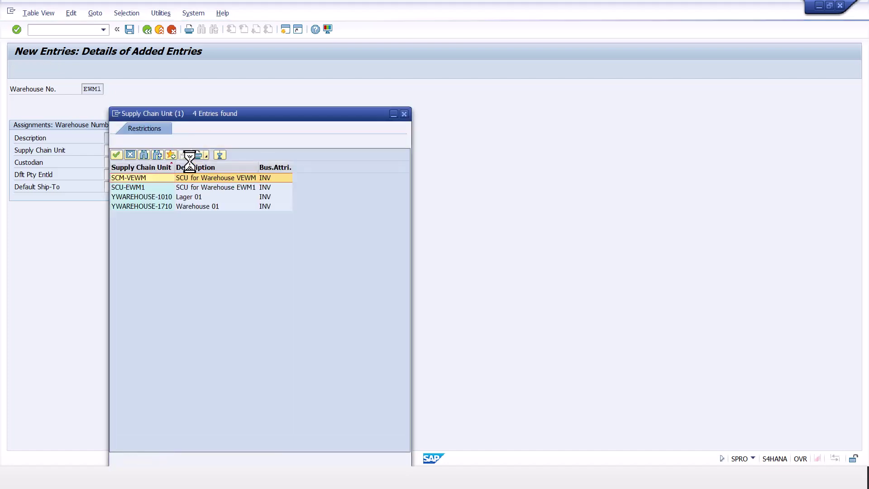
double_click(137, 187)
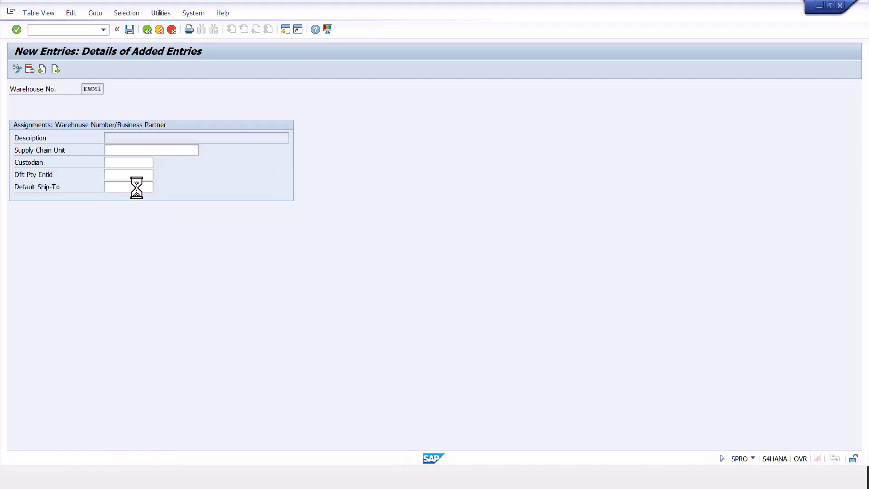
- Set business partner BP1710 as custodian and default party entitled
left_click(133, 164)
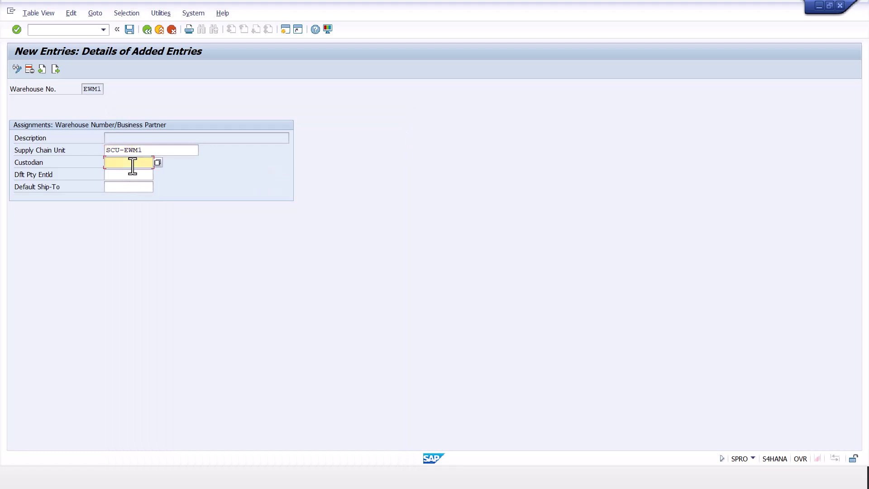
key("space")
key("Down")
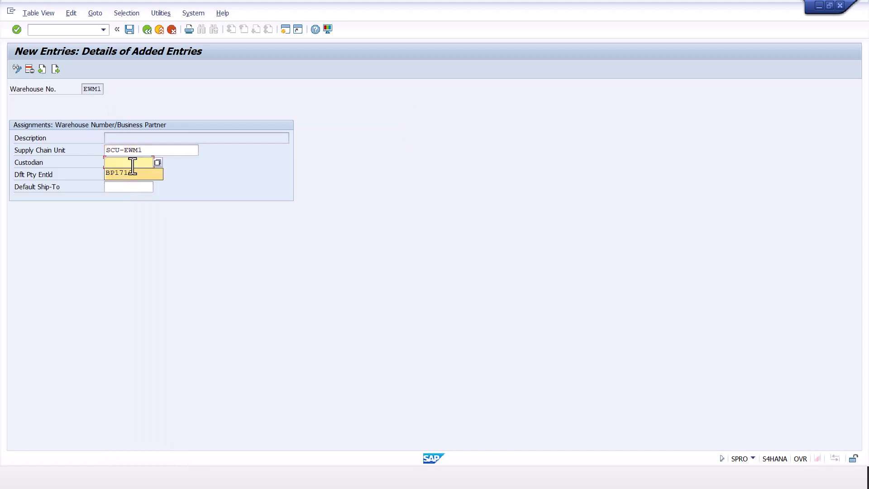
key("Return")
key("Tab")
key("space")
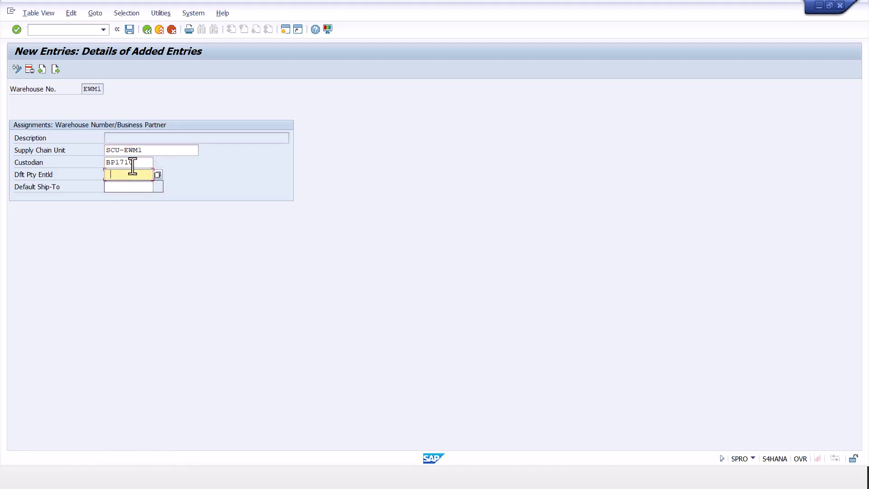
key("Down")
key("Return")
key("Tab")
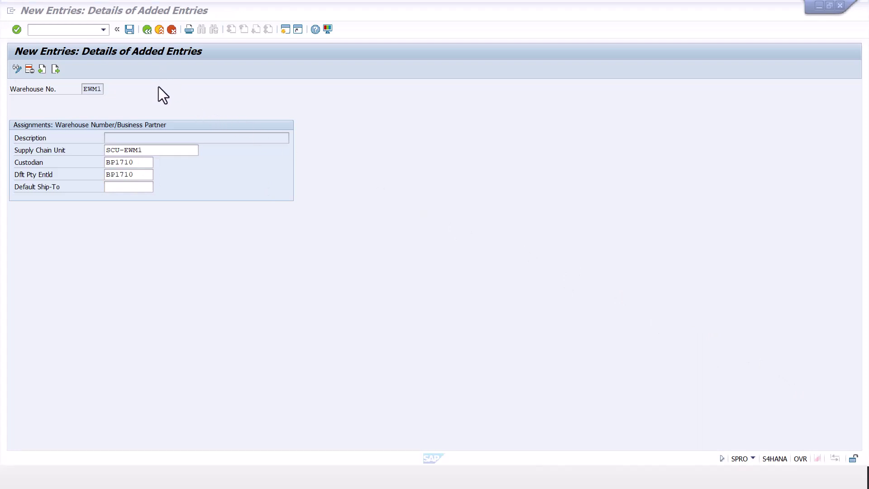
- Save the EWM1 partner assignment and return to the IMG tree
left_click(129, 28)
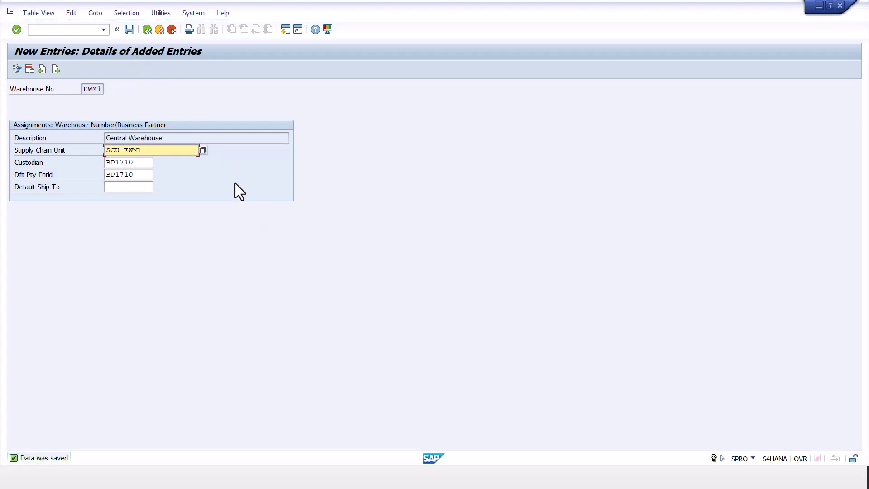
left_click(148, 30)
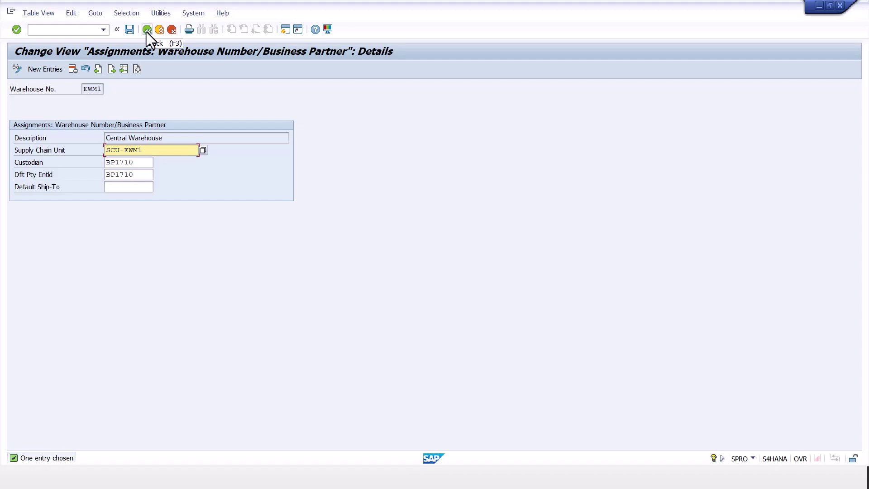
left_click(126, 30)
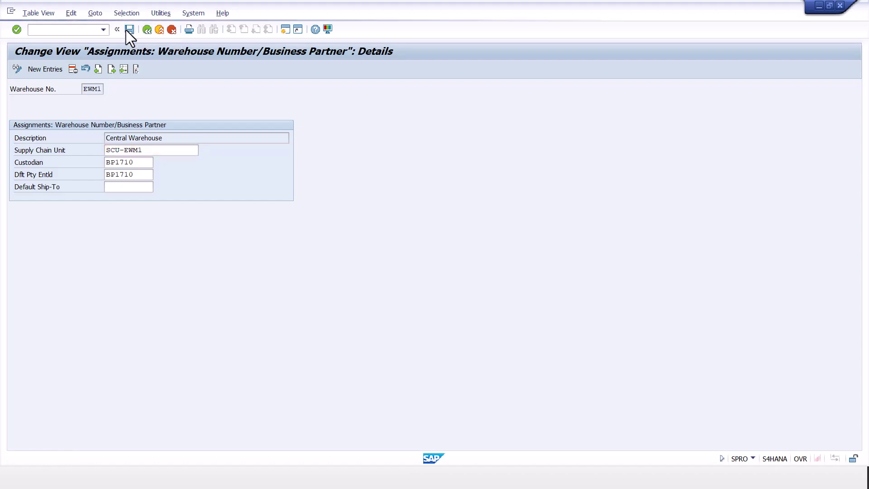
left_click(145, 30)
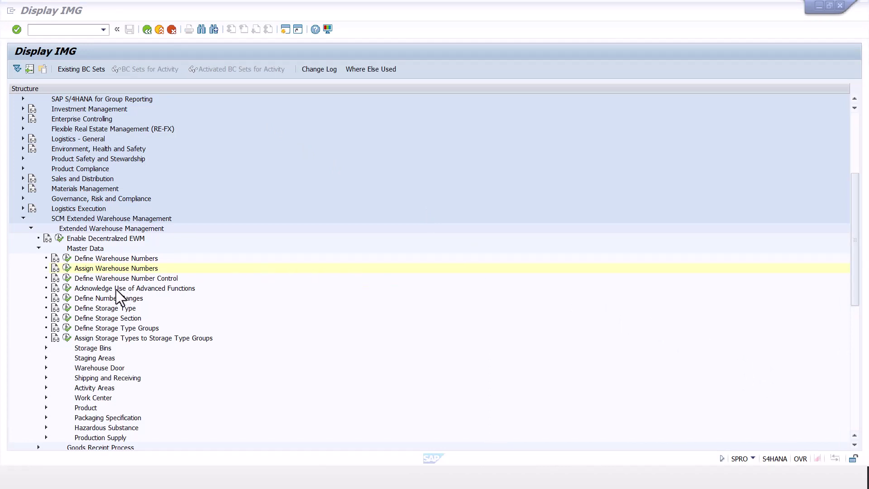
- Open the warehouse task number ranges (/SCWM/TO) and enter warehouse number EWM1
left_click(67, 299)
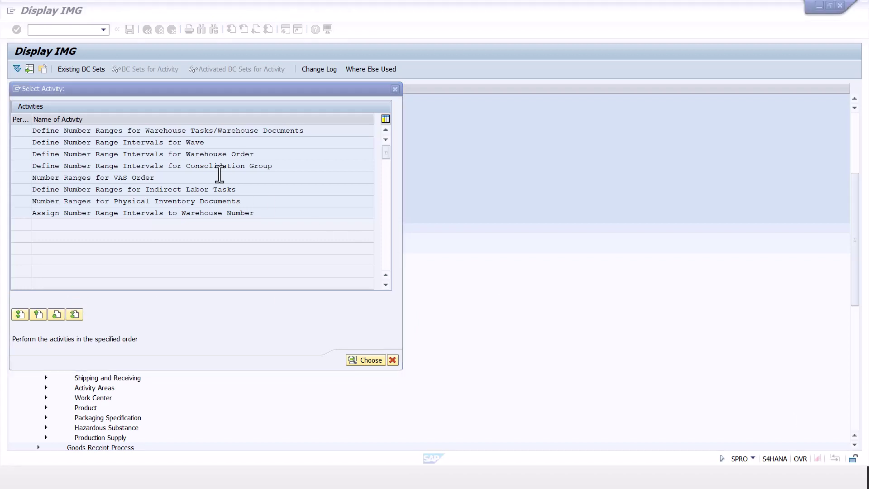
double_click(163, 130)
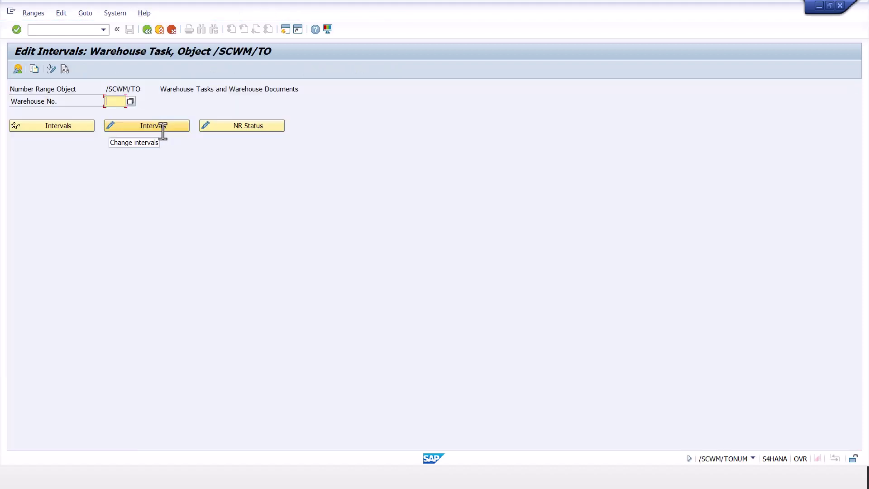
type("EWM")
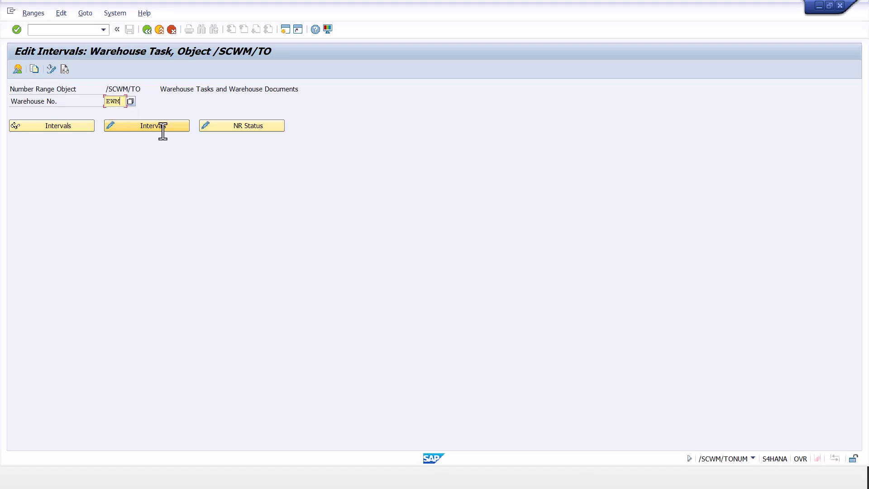
type("1")
left_click(150, 128)
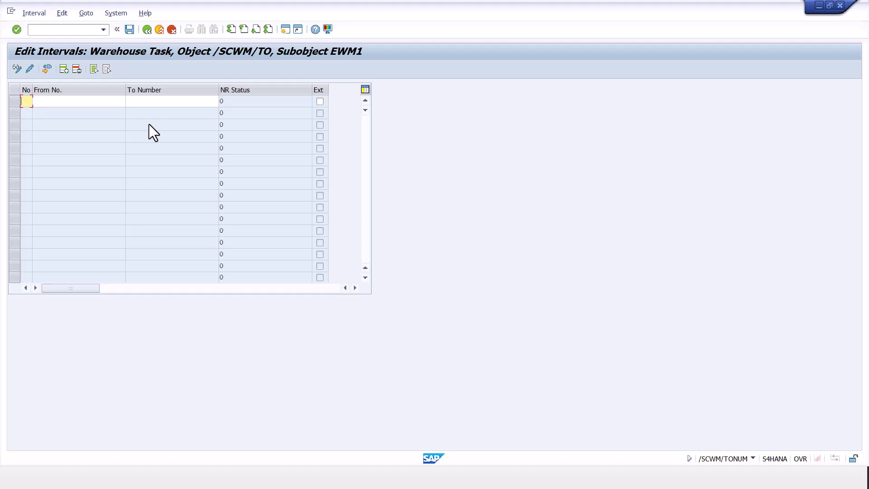
key("BackSpace")
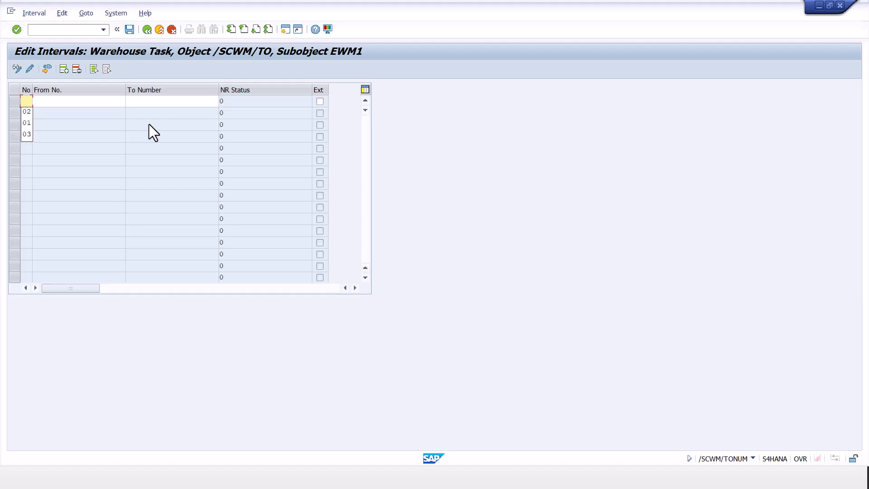
key("Down")
key("Down")
key("Return")
key("Tab")
key("BackSpace")
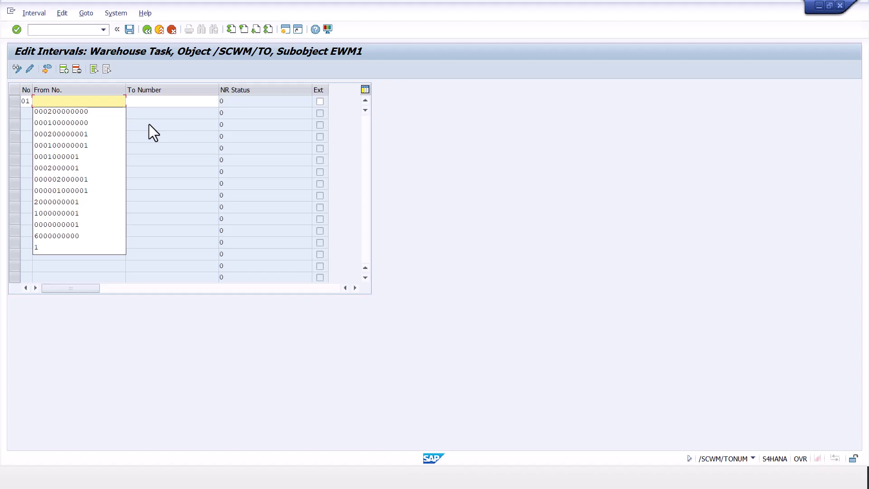
key("Down")
key("Down")
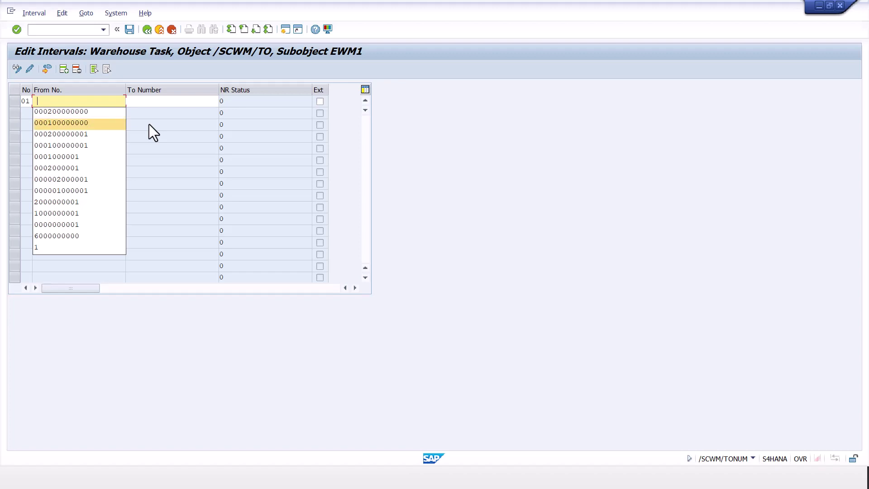
key("Down")
key("Down")
key("Return")
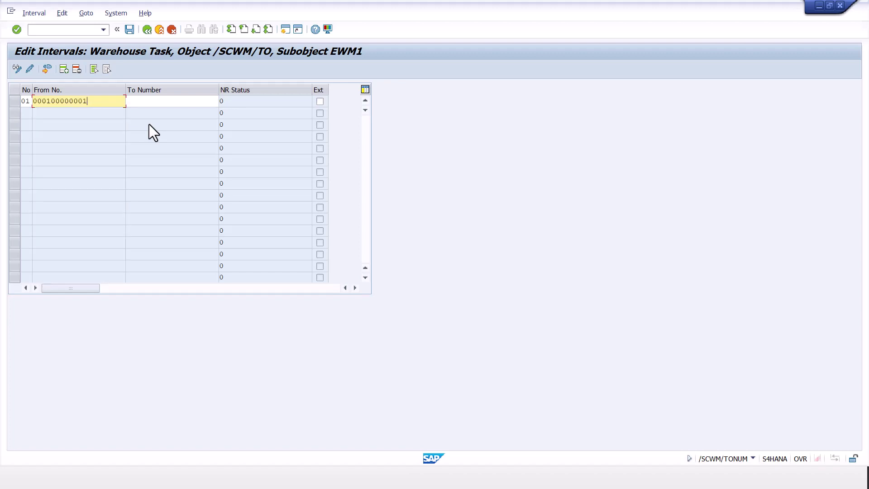
key("Tab")
key("BackSpace")
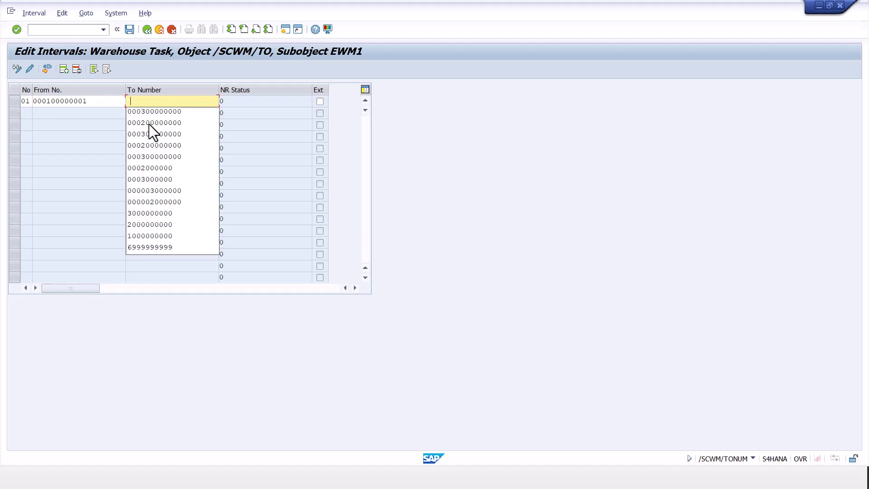
key("Down")
key("Down")
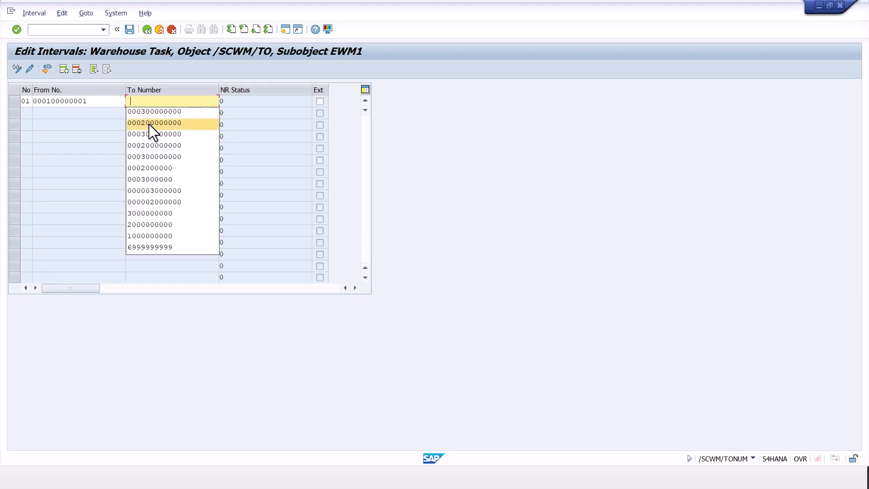
key("Return")
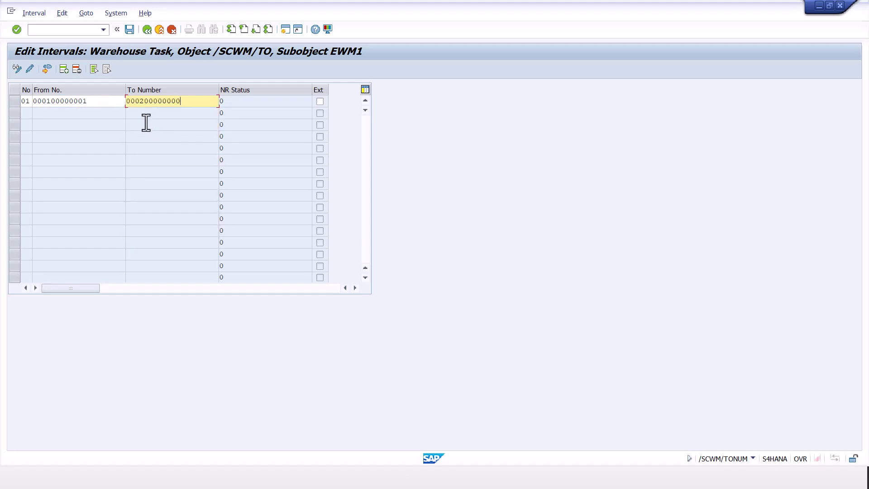
left_click(62, 70)
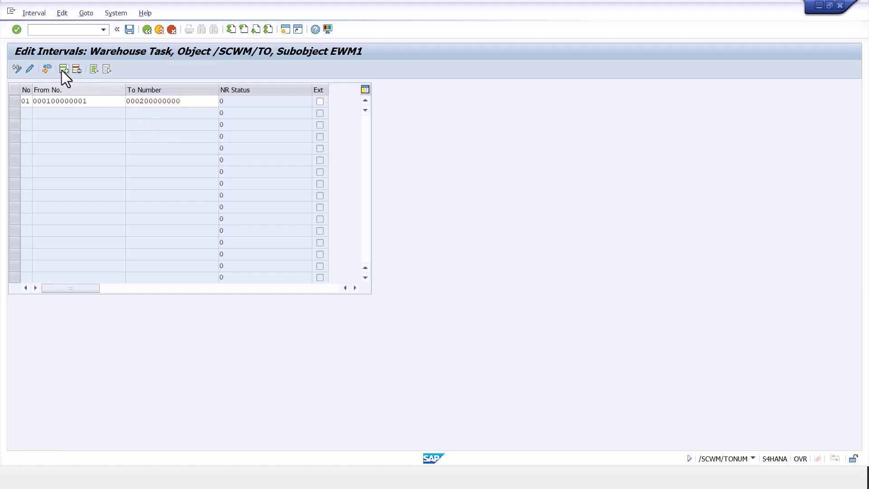
type("02")
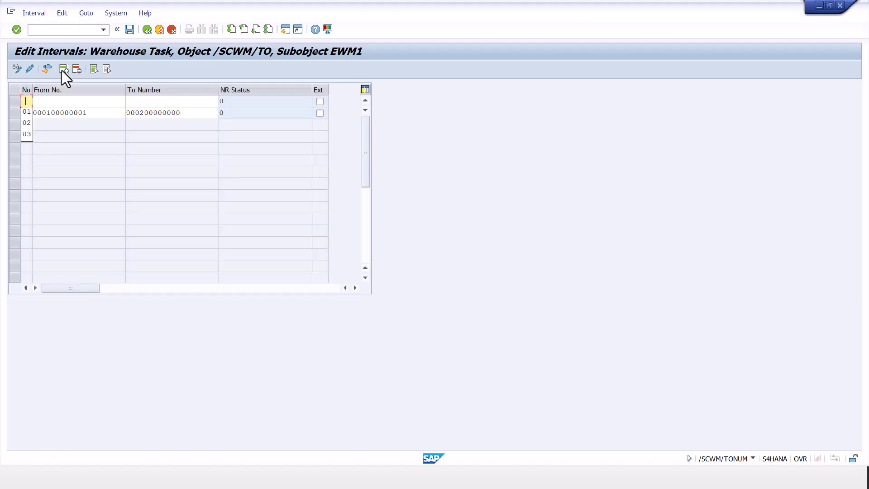
key("Tab")
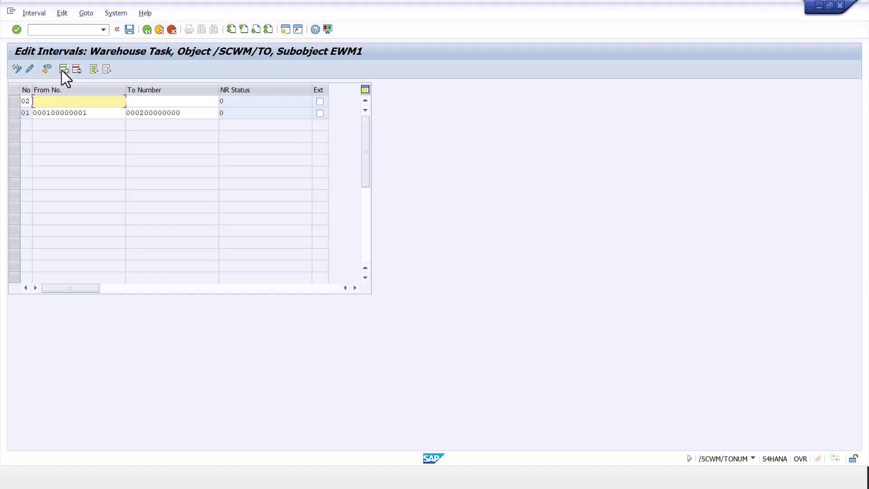
key("Down")
key("Down")
key("Down")
key("Down")
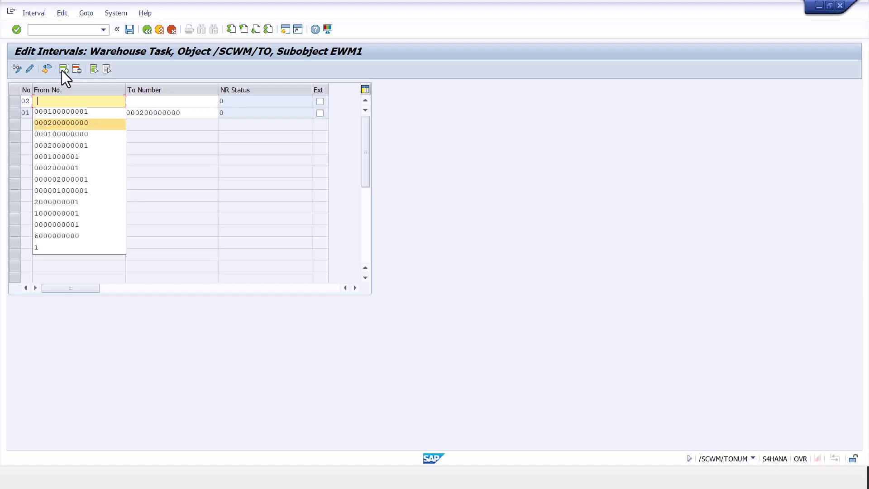
key("Return")
key("Tab")
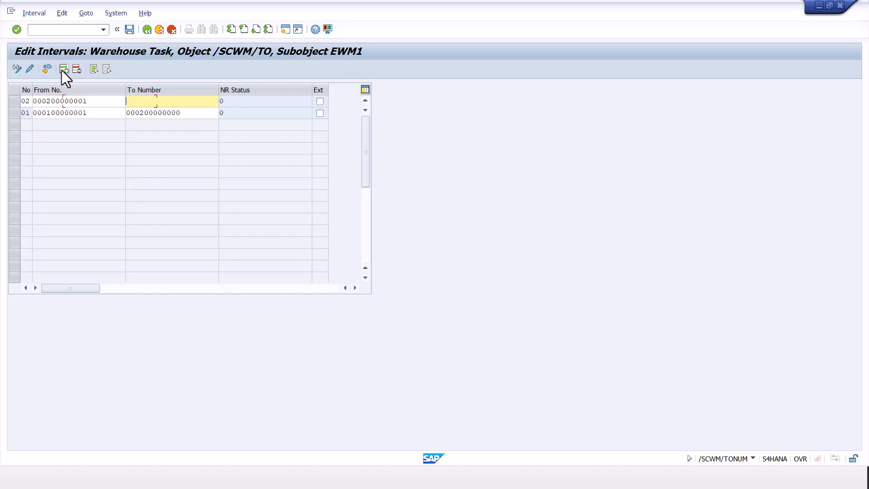
key("Down")
key("Down")
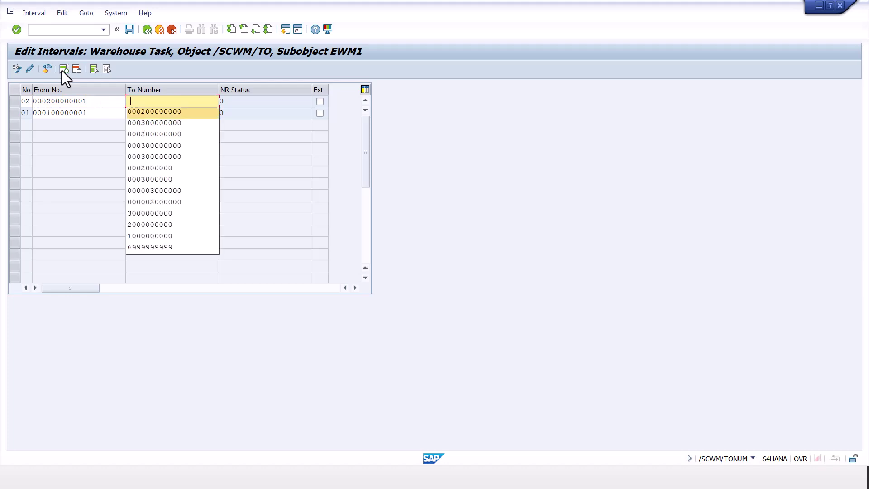
key("Return")
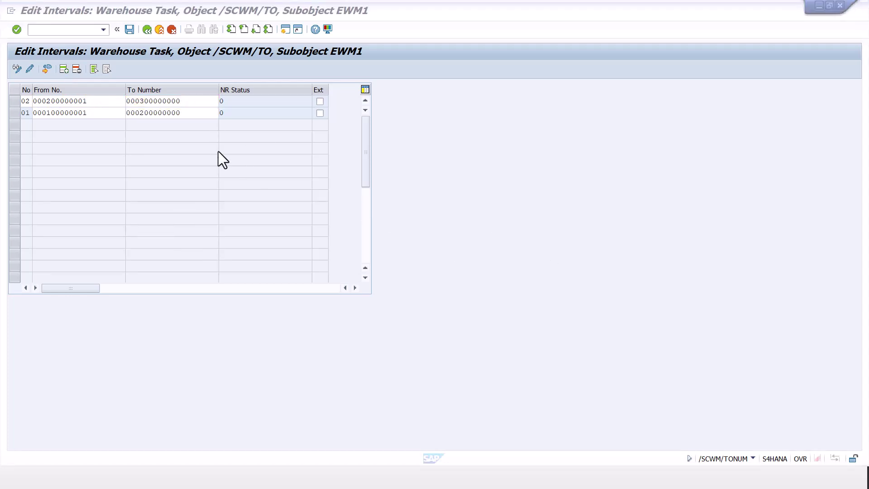
- Save both intervals, acknowledge the transport notice, and return to the number range screen
left_click(127, 30)
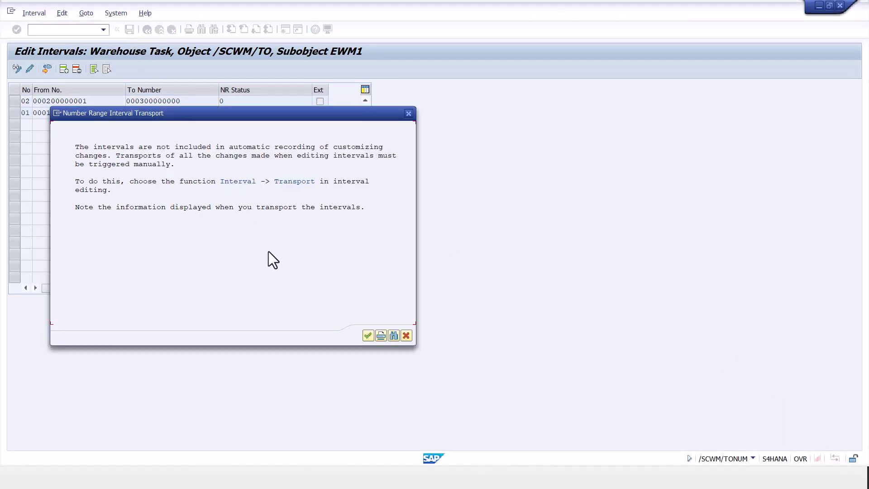
left_click(368, 336)
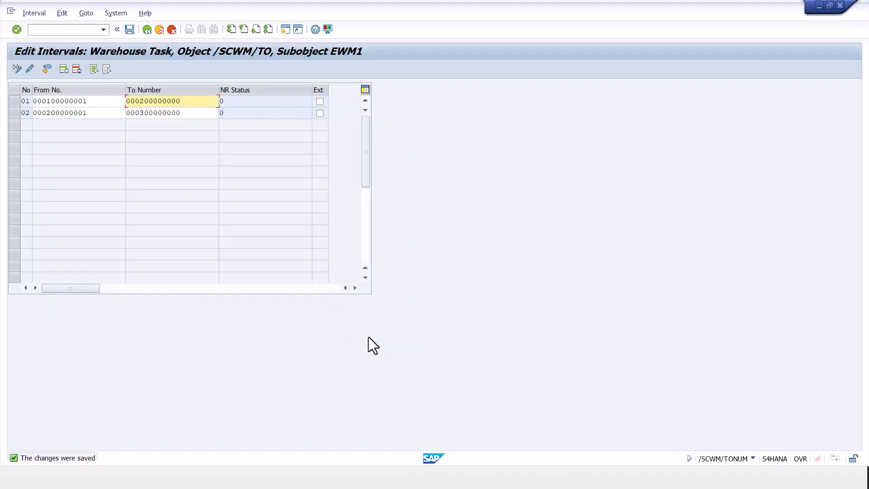
left_click(145, 27)
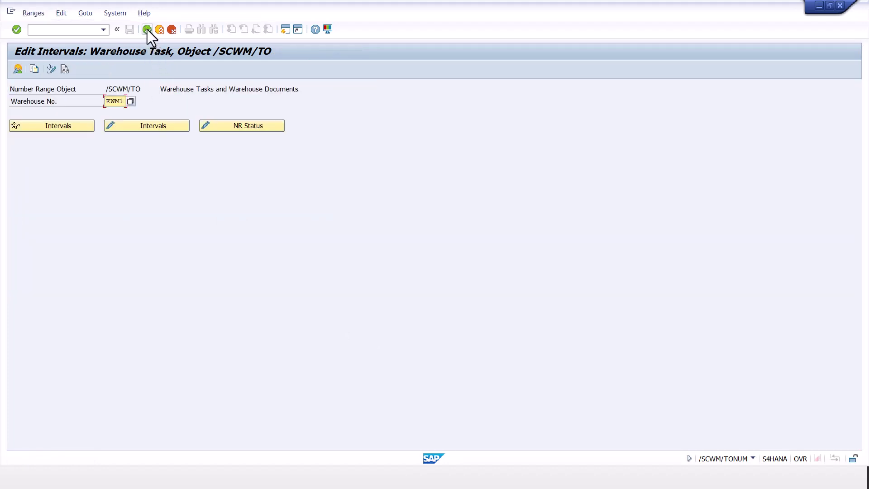
- Exit the number range activity list and collapse Master Data in the IMG tree
left_click(147, 29)
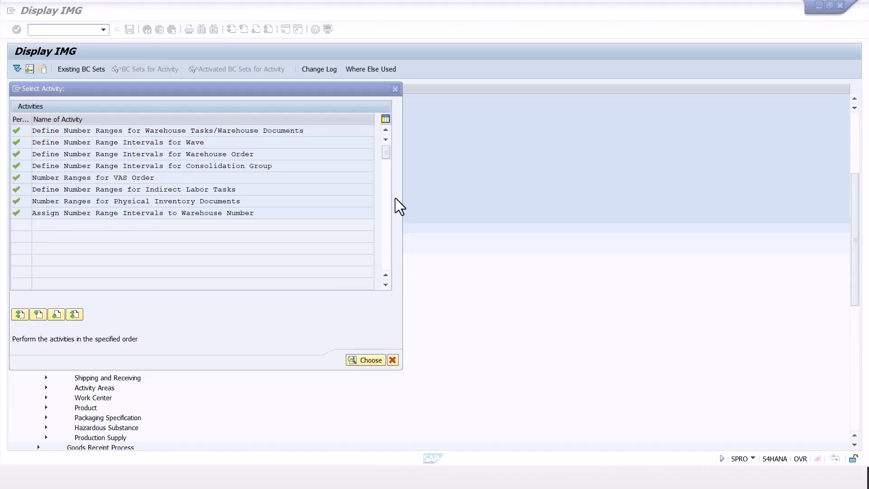
left_click(395, 90)
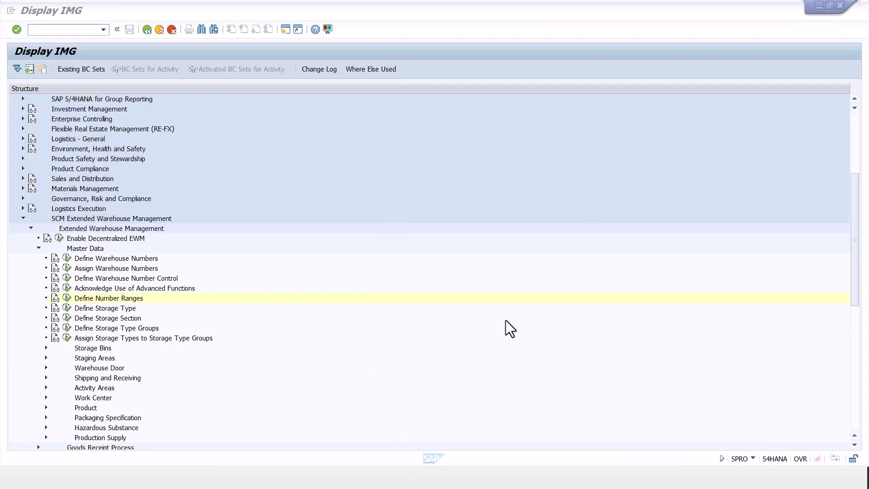
left_click(37, 249)
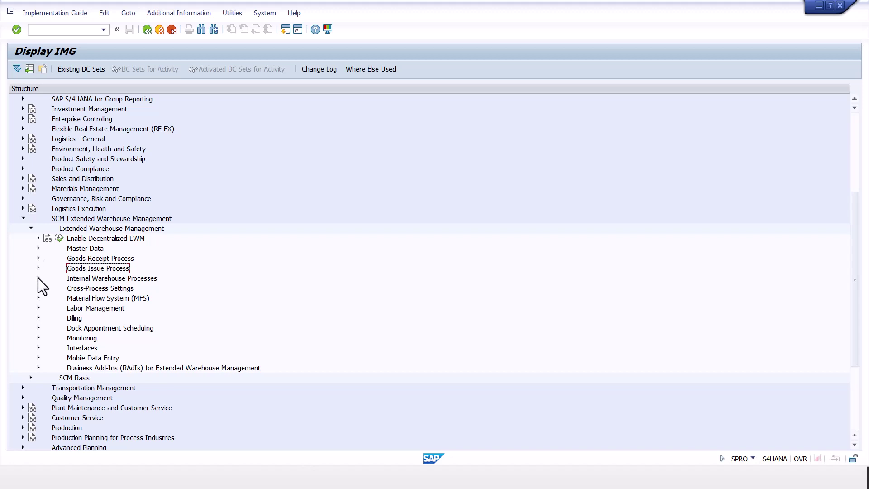
- Expand Interfaces > ERP Integration > General Settings and run Assign Warehouse Numbers from Logistics Execution
left_click(38, 348)
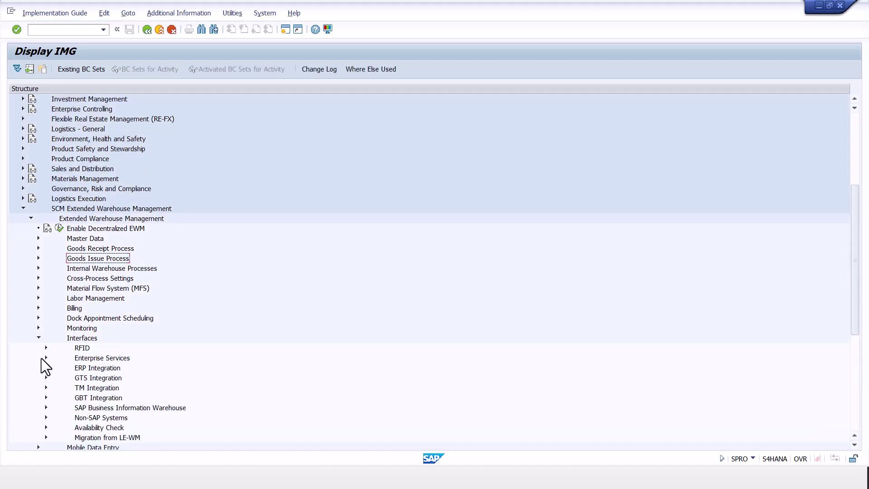
left_click(46, 367)
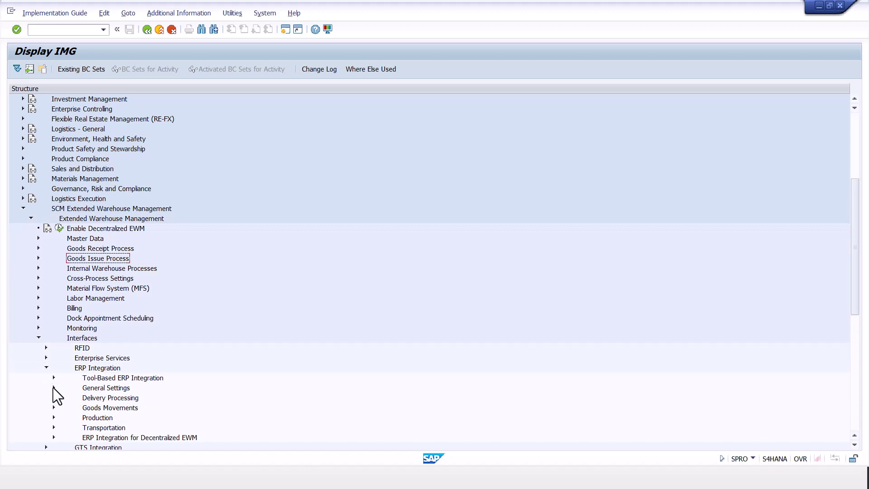
left_click(54, 387)
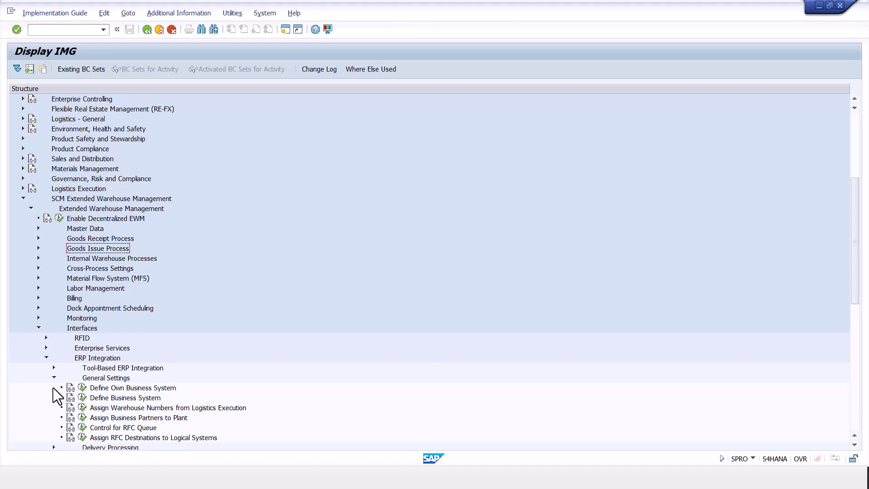
scroll(84, 362, "down", 2)
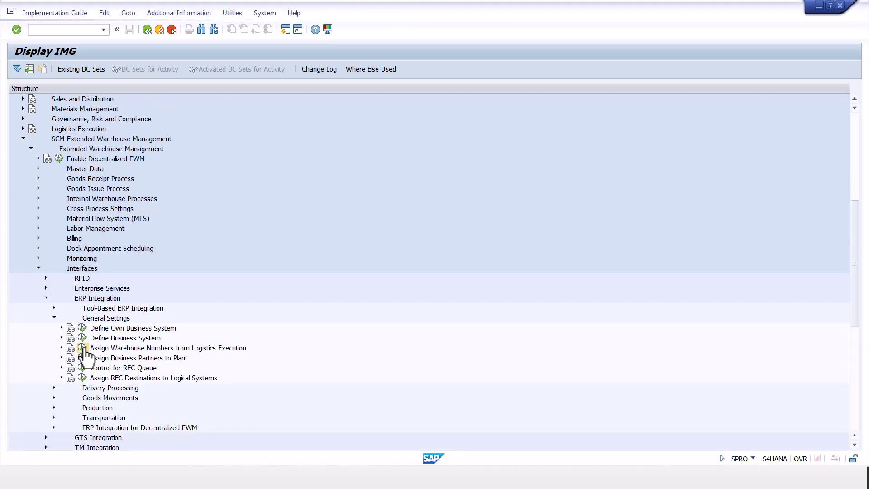
left_click(83, 348)
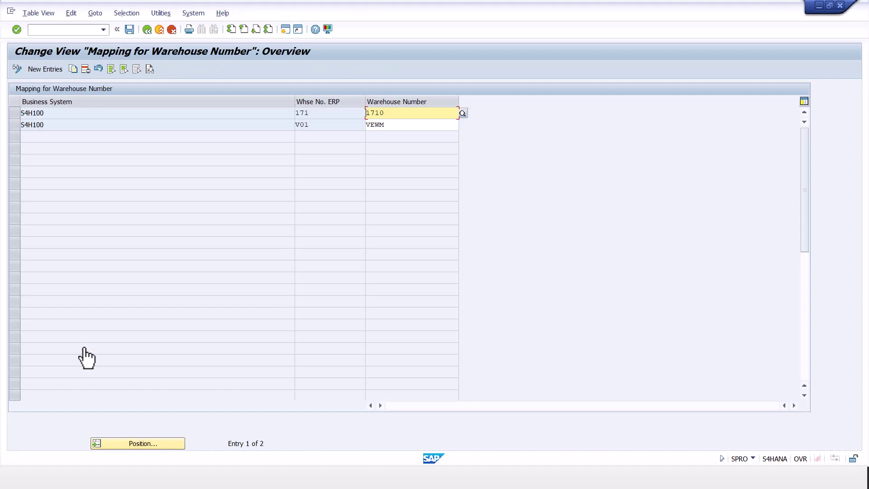
- Copy the 171 / 1710 mapping row and change its ERP warehouse number to E01
left_click(14, 113)
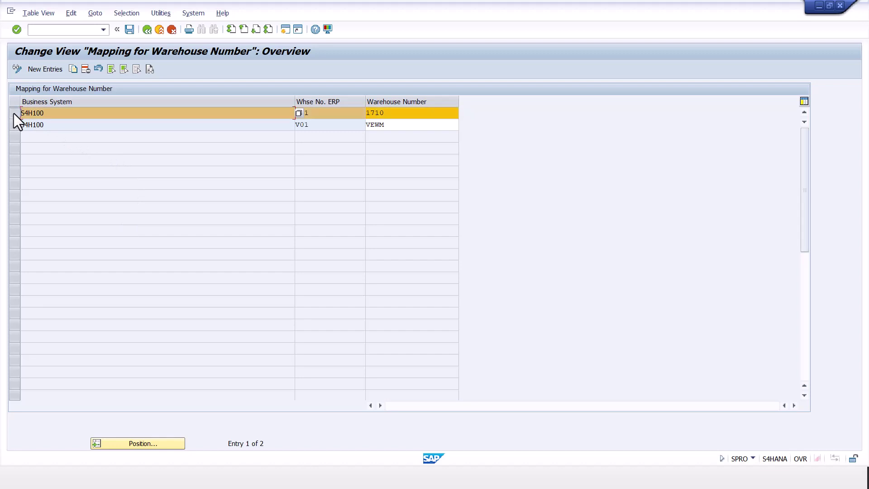
left_click(72, 70)
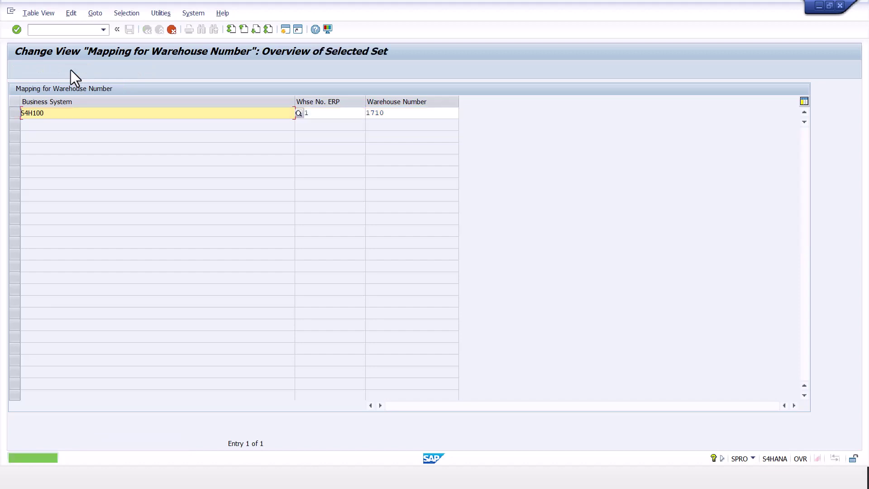
left_click(326, 113)
type("71")
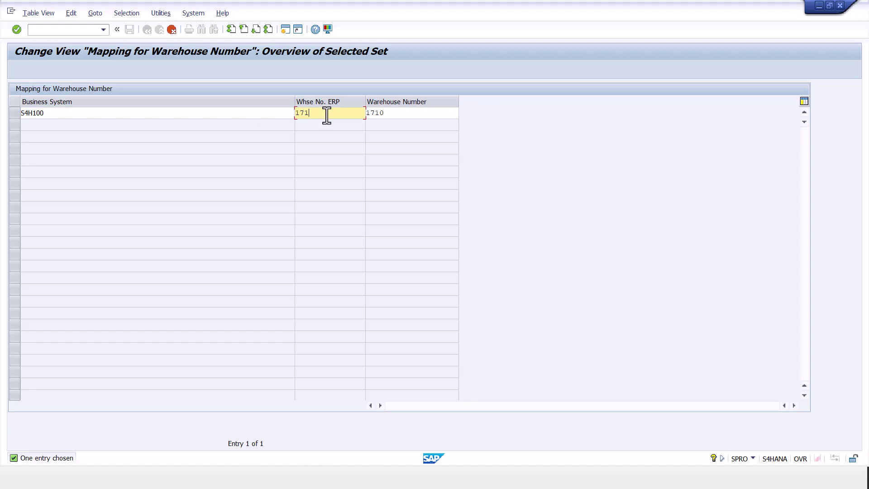
key("BackSpace")
key("BackSpace")
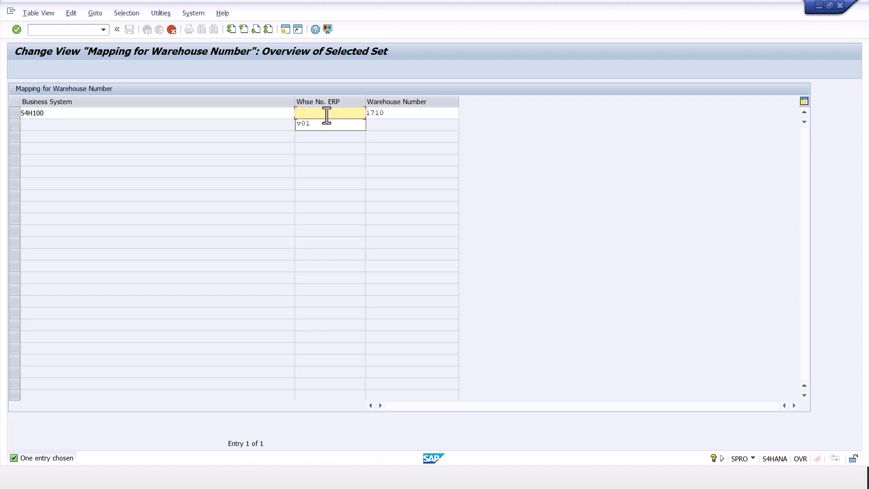
type("E01")
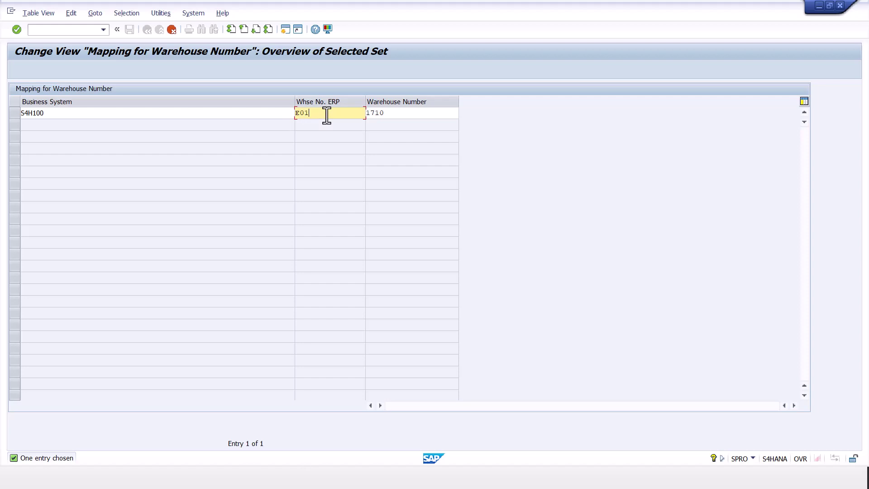
- Map E01 to EWM warehouse EWM1 Central Warehouse and return to the IMG tree
key("Tab")
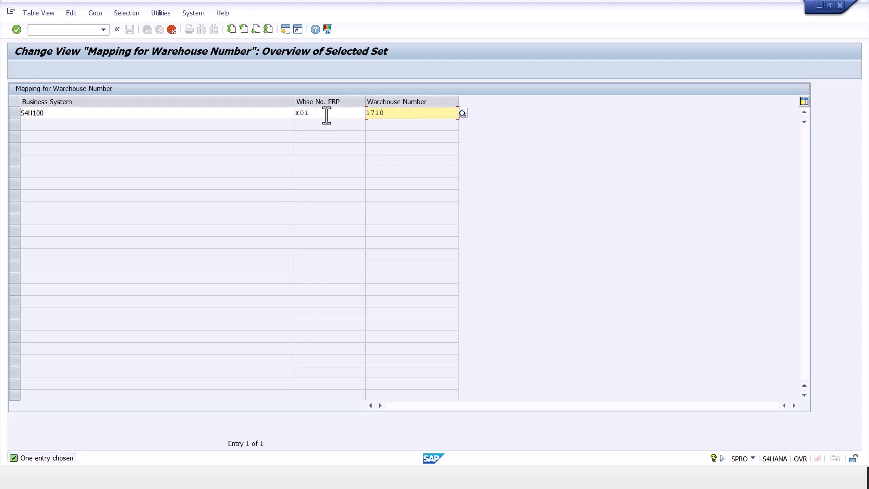
type("EWM1")
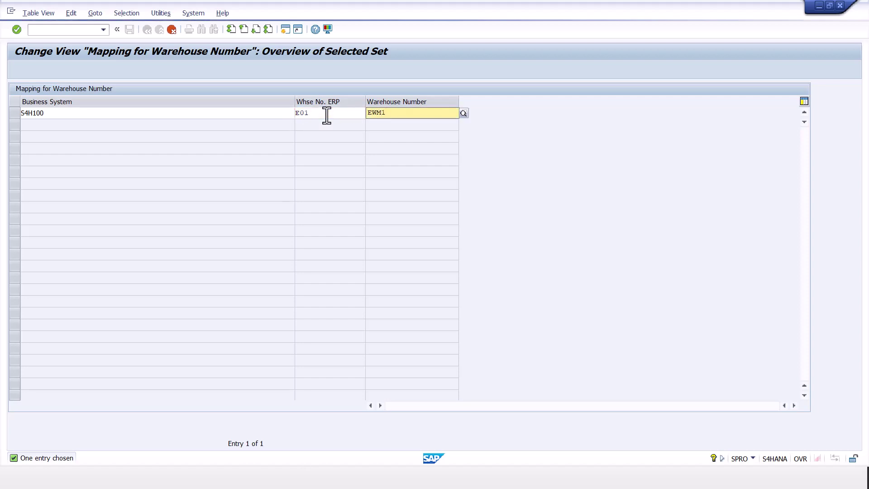
key("Return")
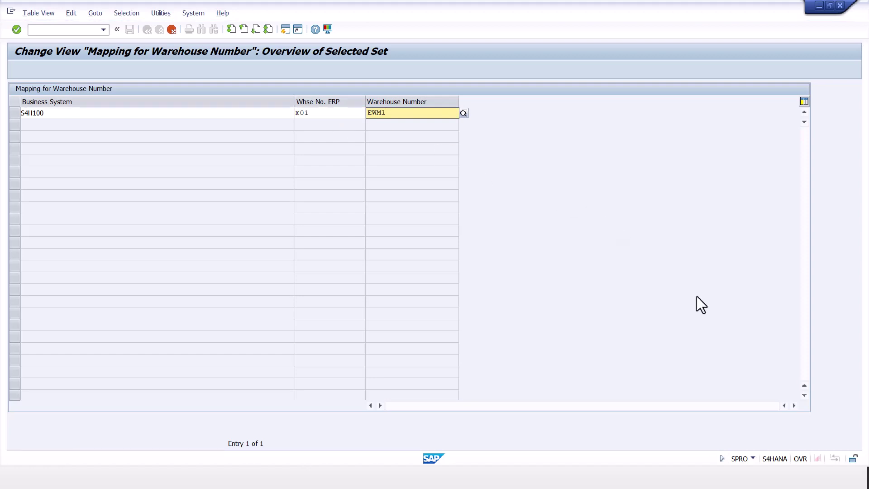
key("F4")
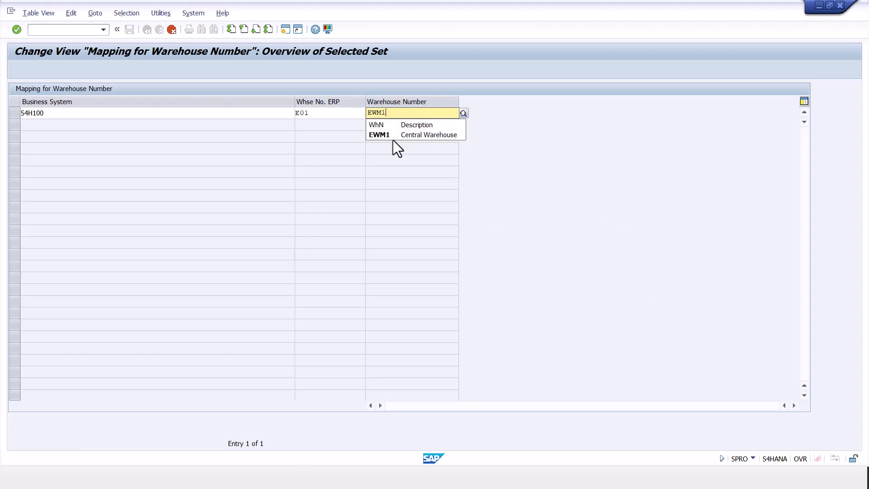
left_click(376, 135)
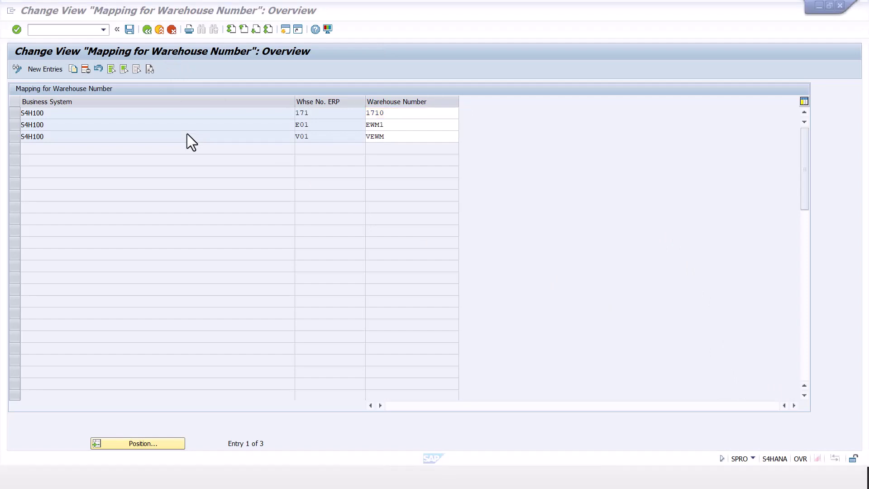
left_click(146, 30)
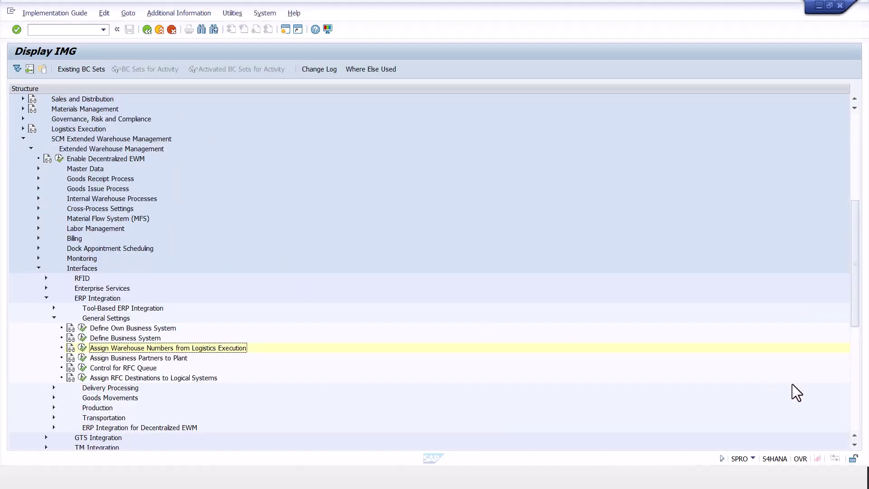
- Collapse General Settings, expand Goods Movements and run Map Storage Locations from ERP System to EWM
left_click(53, 317)
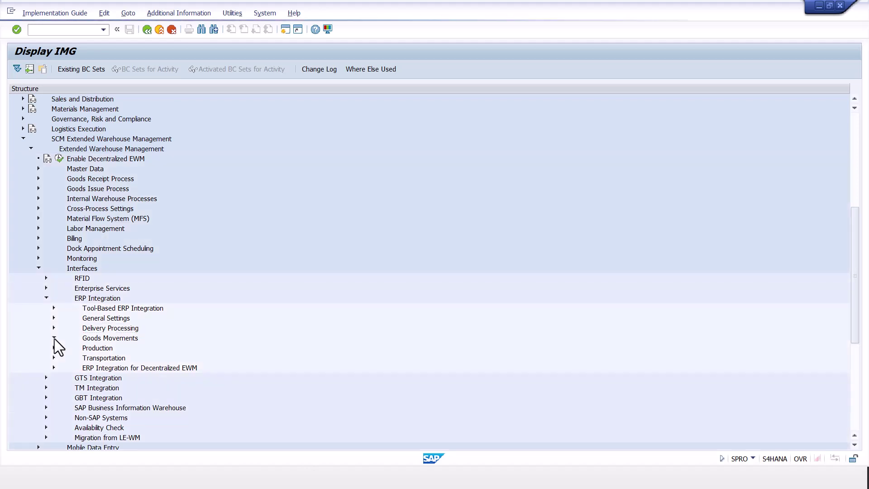
left_click(54, 338)
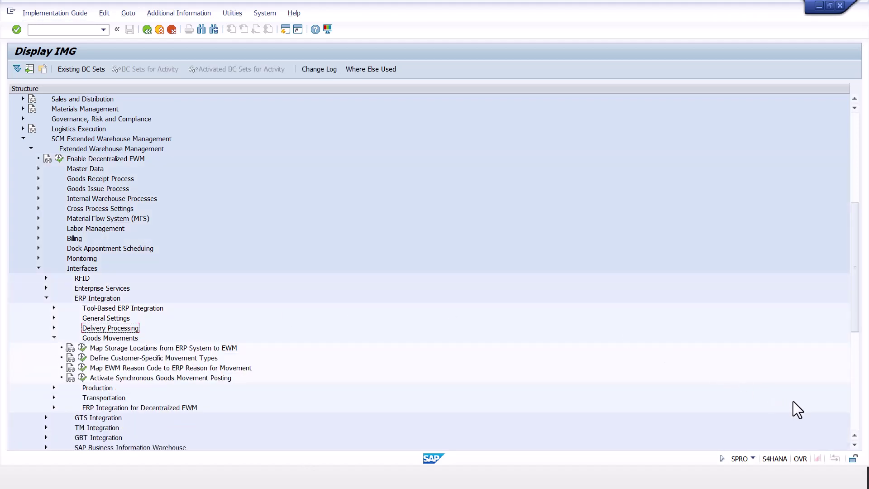
key("alt+Tab")
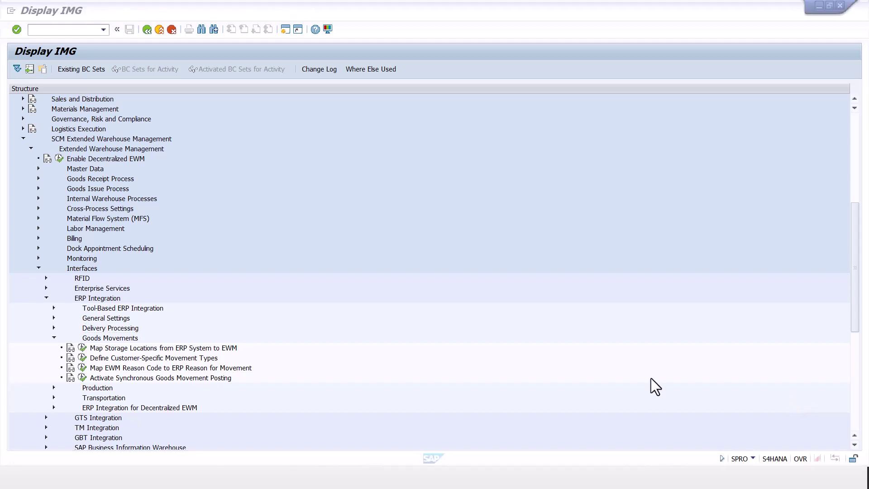
left_click(82, 348)
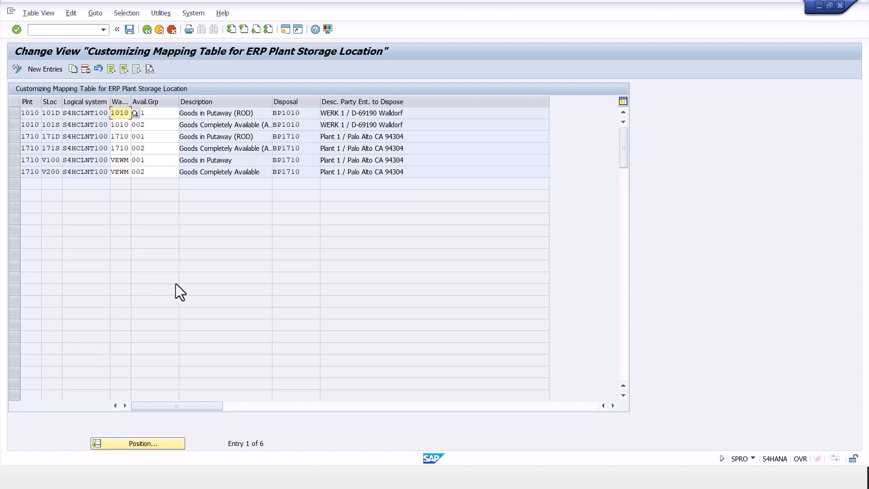
- Copy the plant 1710 rows 171D and 171S and assign the first copy to warehouse EWM1
left_click(14, 136)
left_click(15, 147)
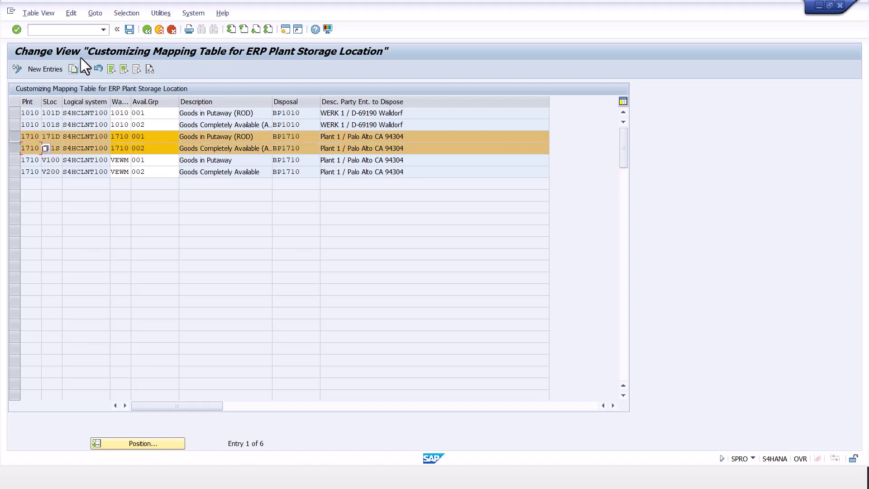
left_click(73, 68)
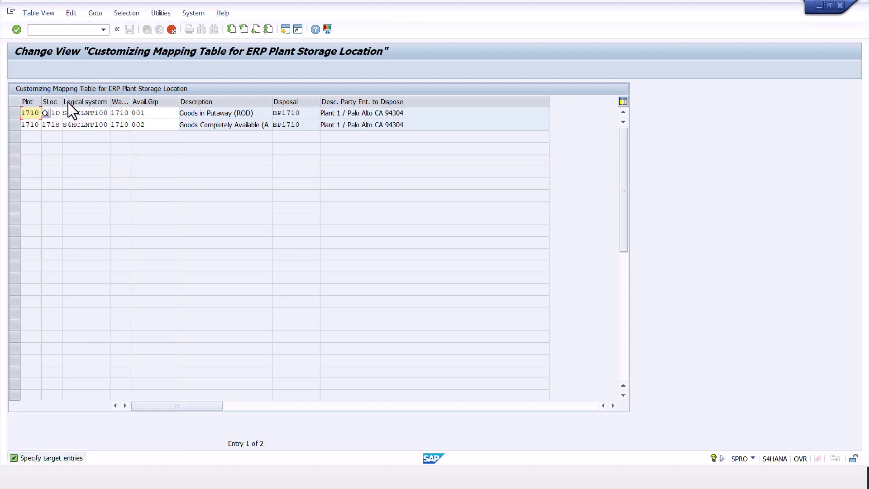
key("Tab")
key("Tab")
key("Tab")
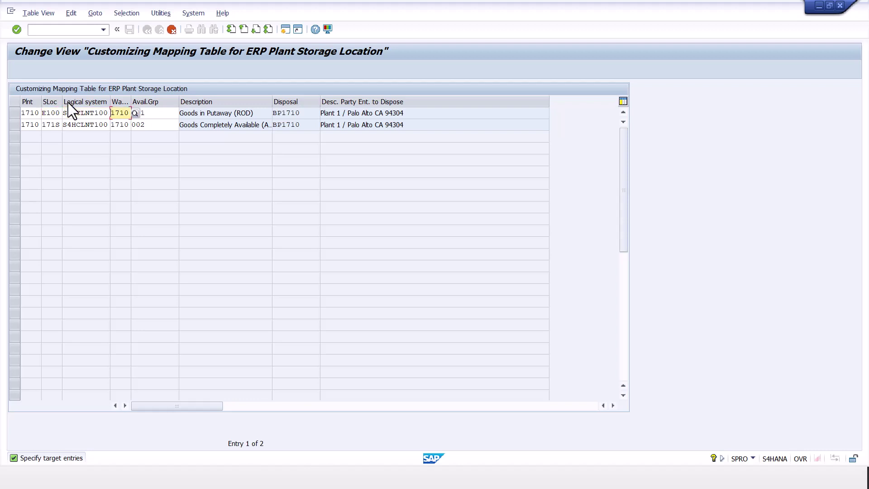
type("EW")
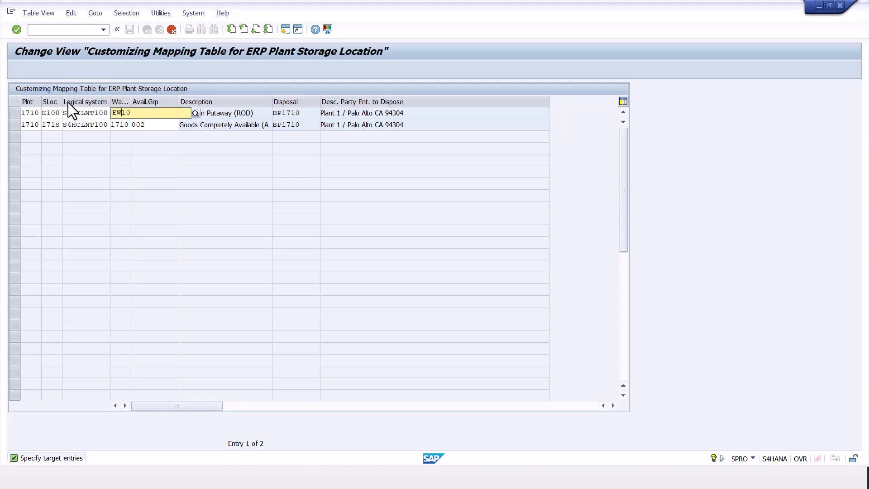
type("M1")
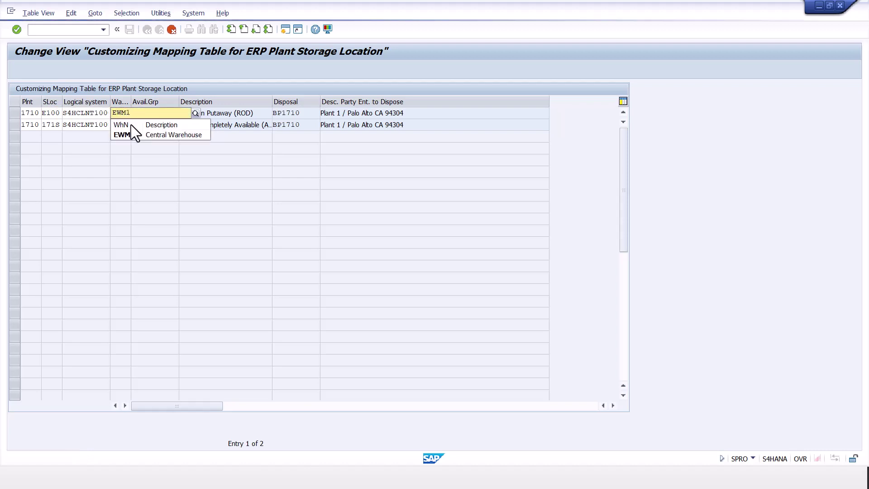
left_click(134, 134)
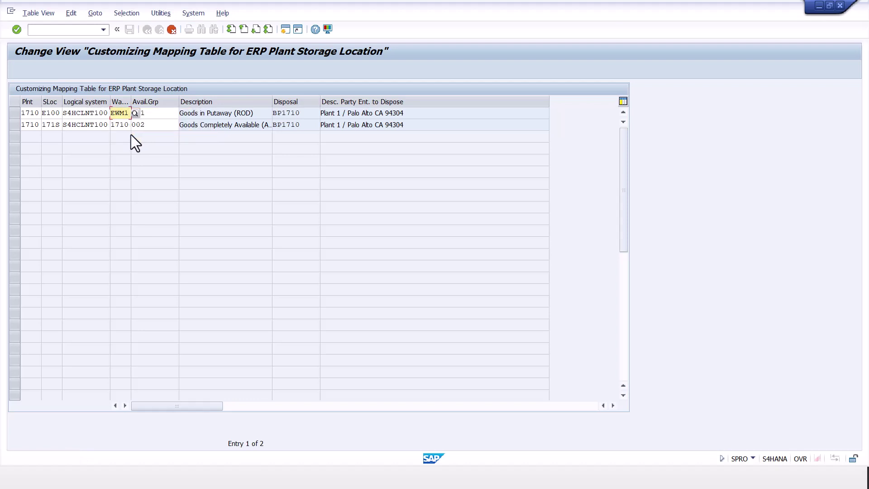
- Set the second copy to storage location E200 with warehouse EWM1, then save
left_click_drag(46, 126, 70, 126)
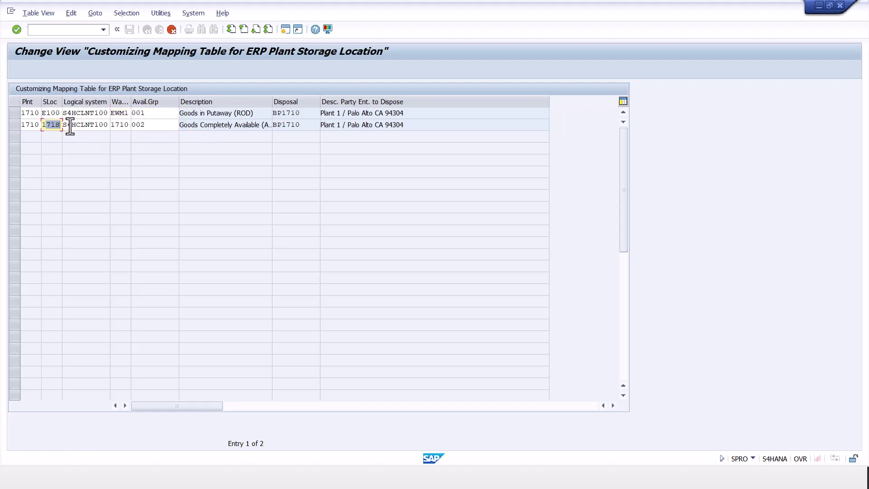
type("E200")
key("Tab")
key("Tab")
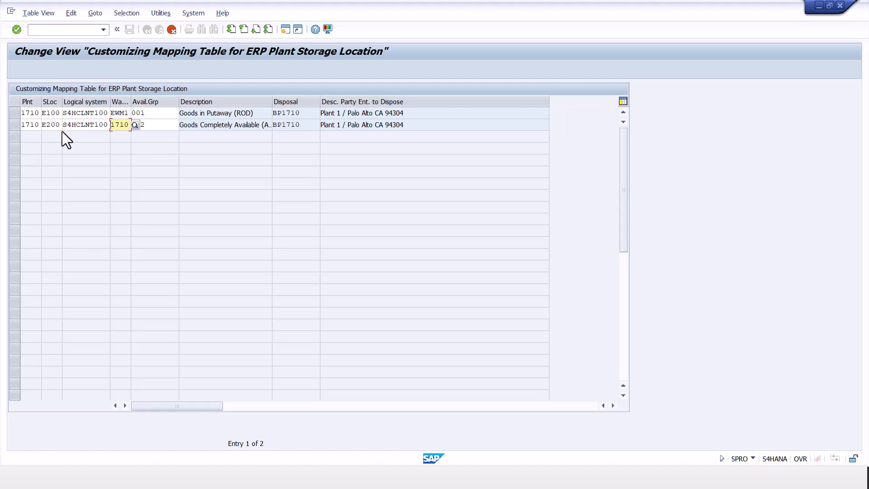
type("EWM1")
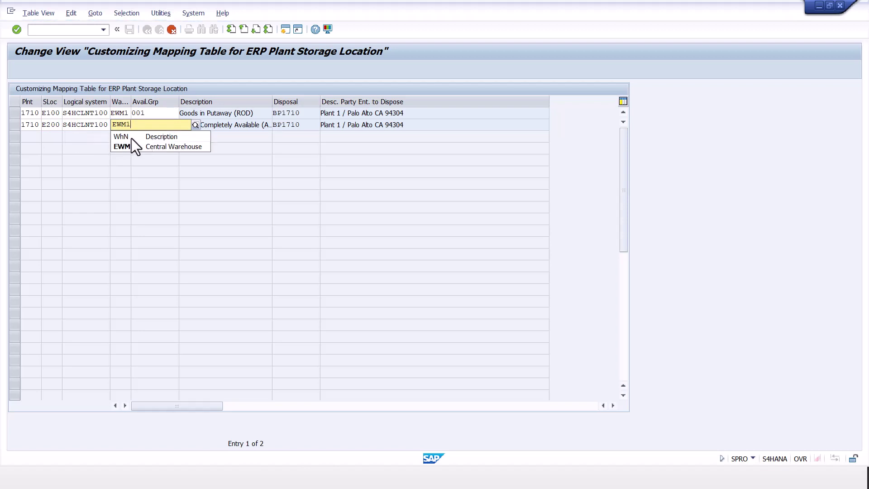
left_click(131, 144)
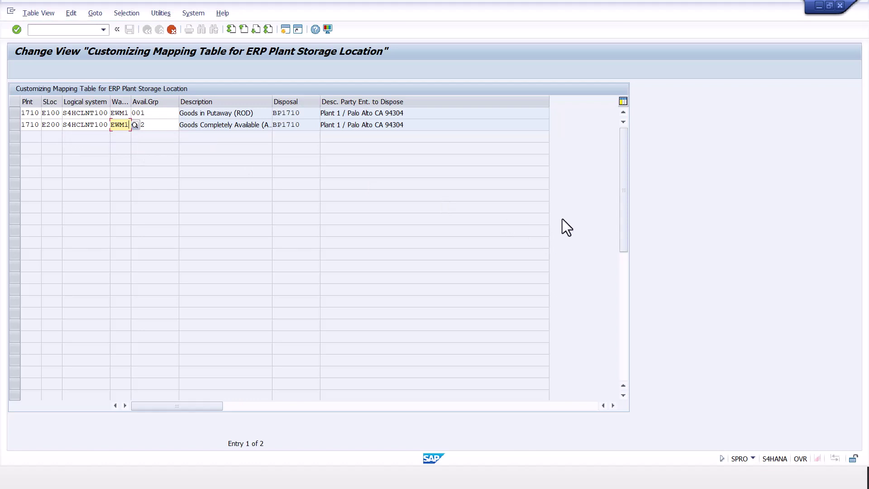
left_click(414, 124)
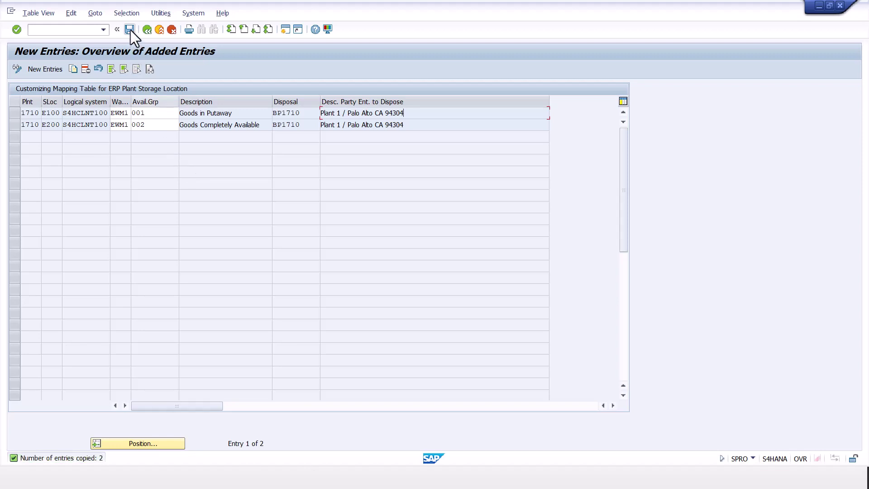
left_click(130, 30)
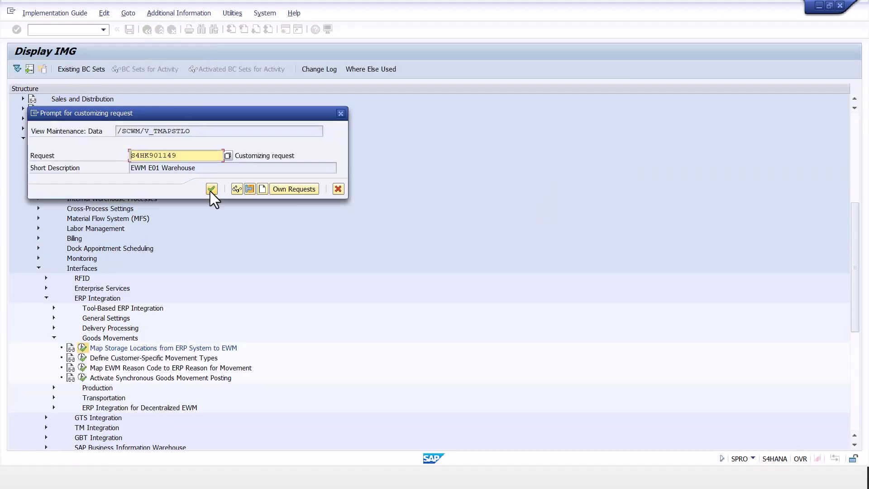
- Save under the EWM E01 Warehouse request, return to the IMG tree and collapse SCM Extended Warehouse Management
left_click(211, 189)
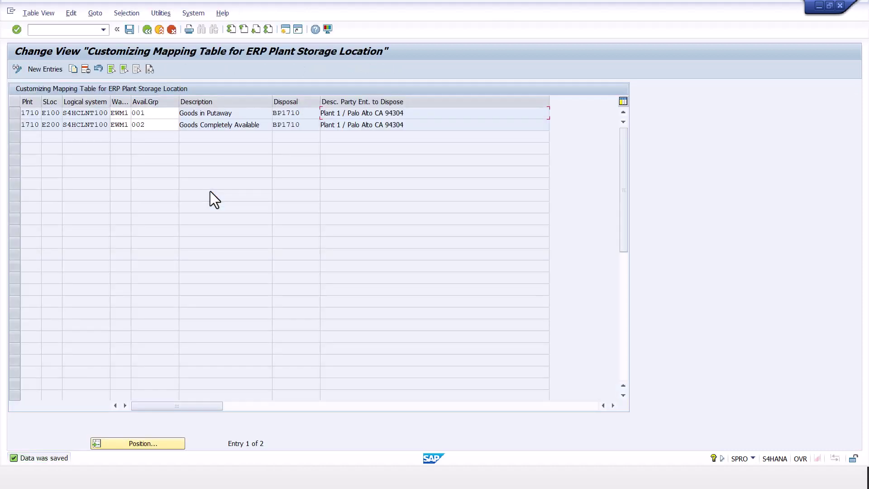
left_click(146, 33)
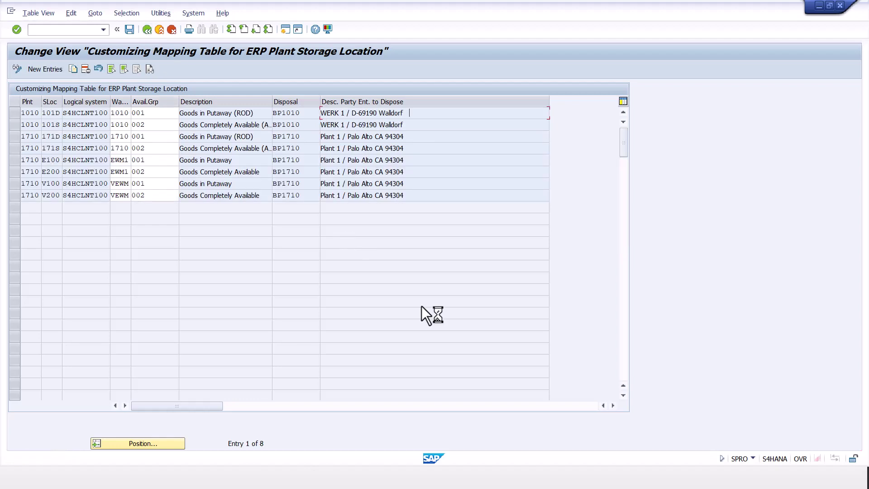
left_click(145, 30)
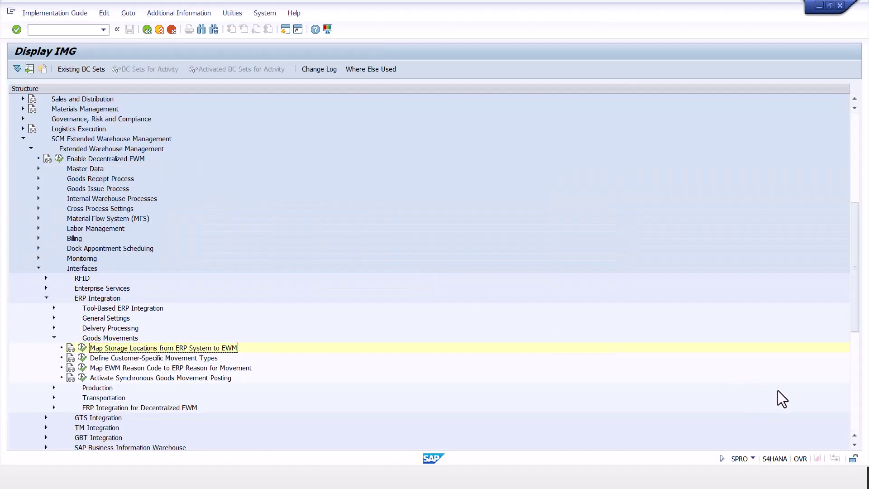
key("alt+Tab")
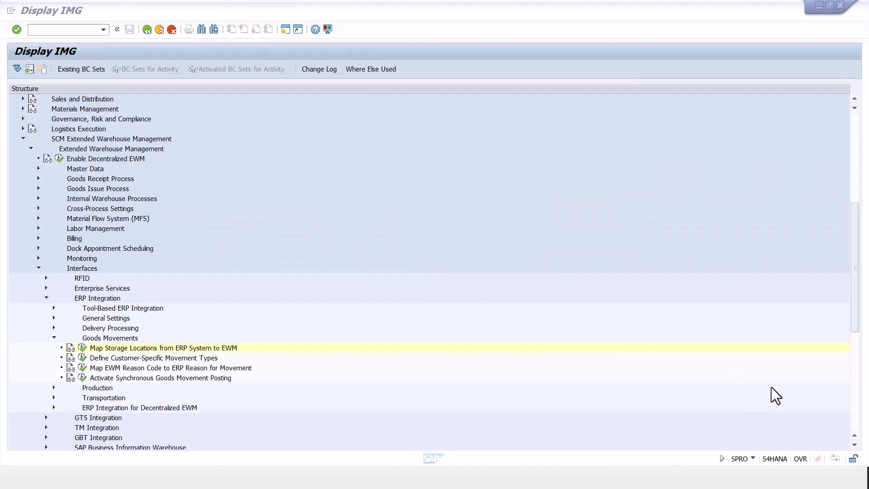
left_click(22, 140)
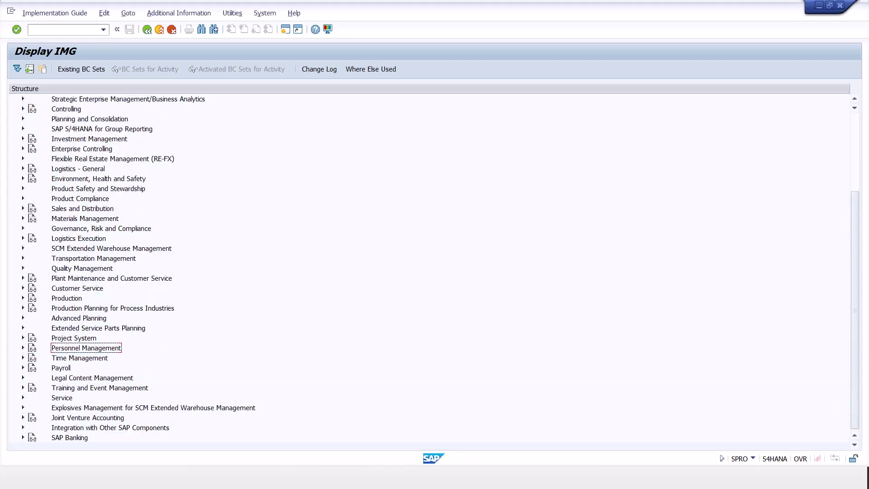
- In MM01 start material EWM-E01-01, sector M, Trading Goods, copying from EWMS4-01
left_click(399, 416)
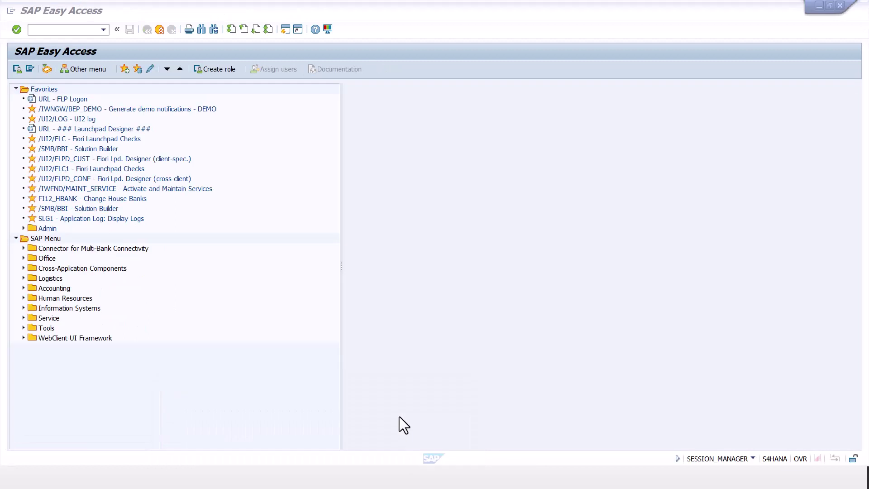
type("mm")
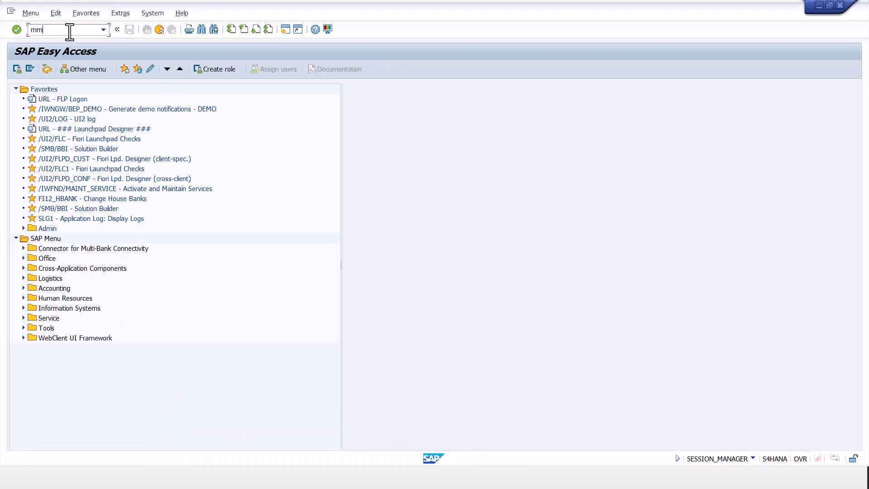
type("01")
key("Return")
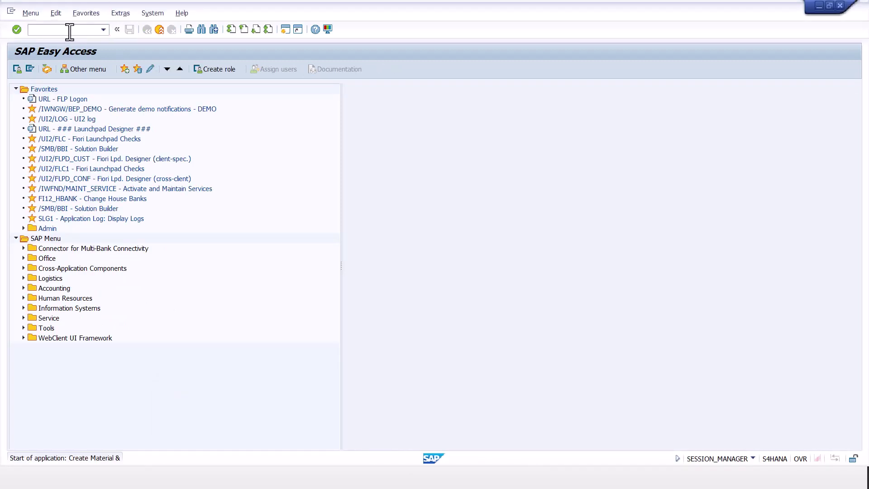
type("E")
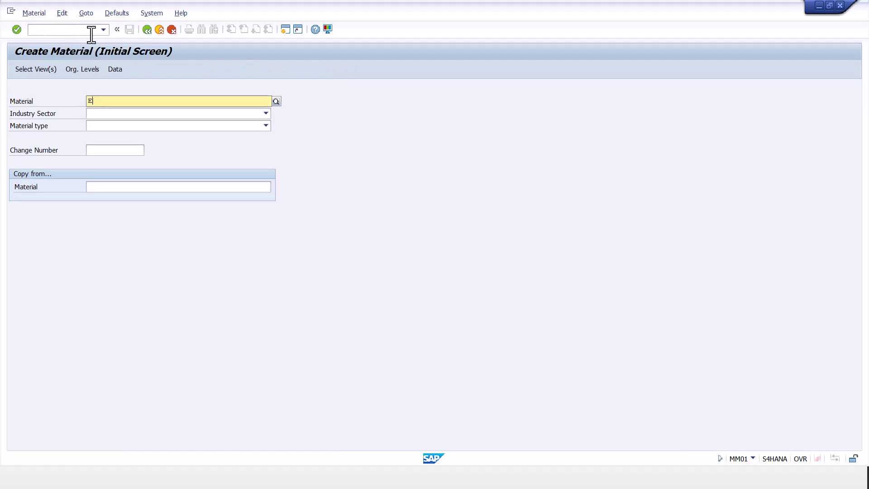
type("WM-")
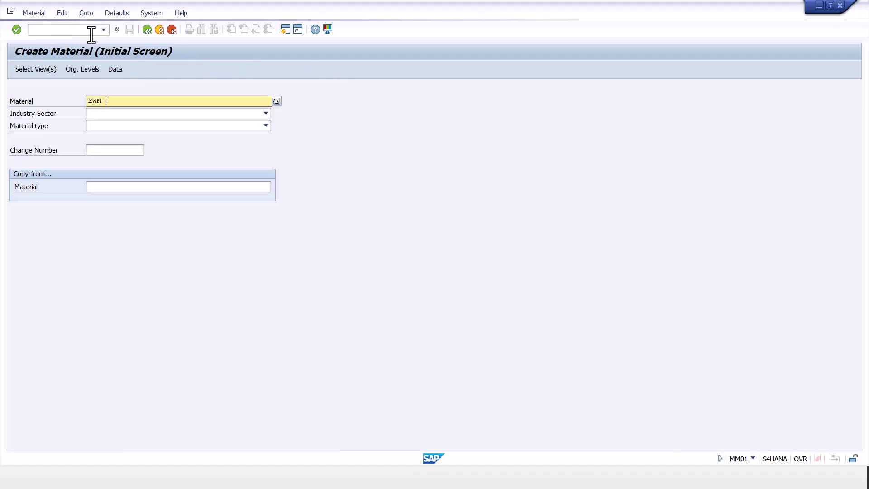
type("E01-")
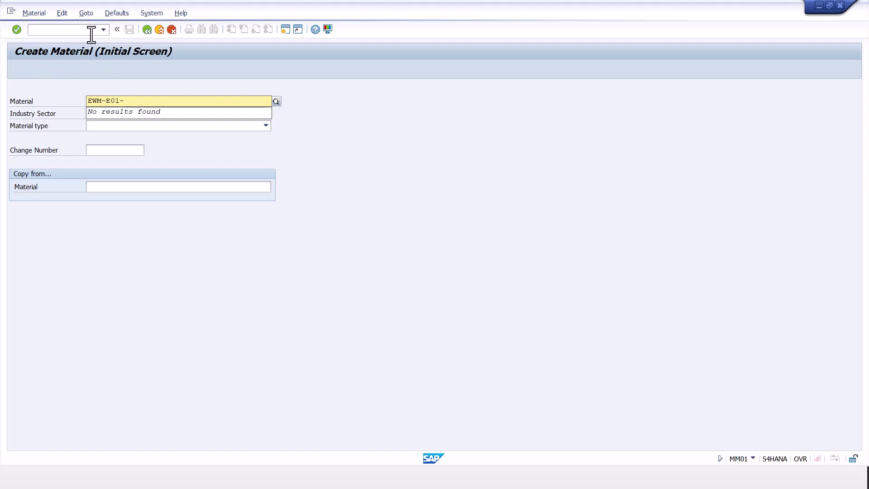
type("01")
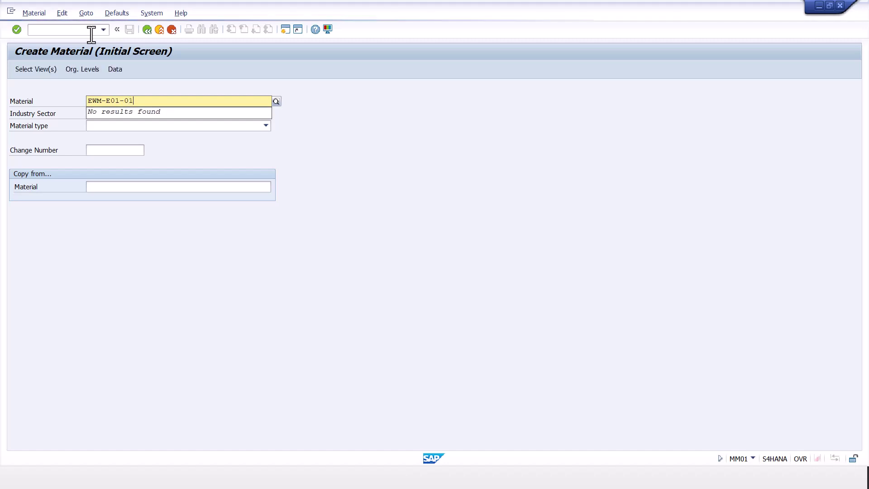
key("Return")
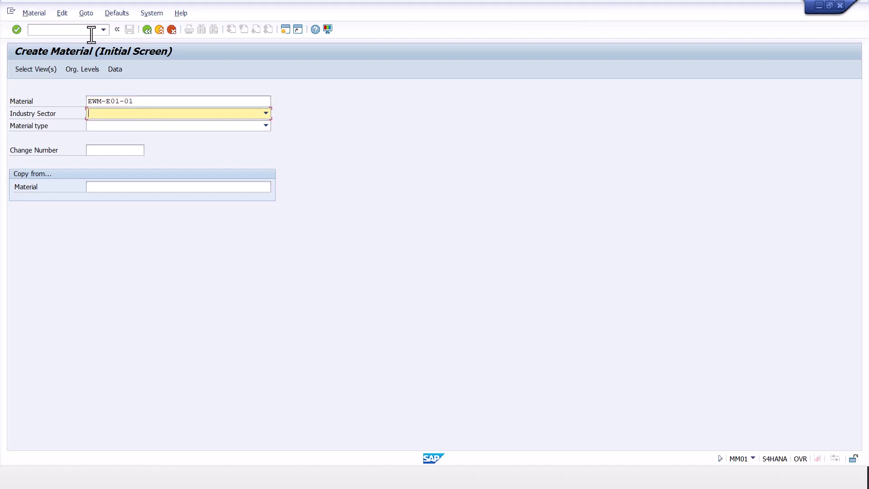
type("M")
key("Tab")
type("T")
key("Tab")
key("Tab")
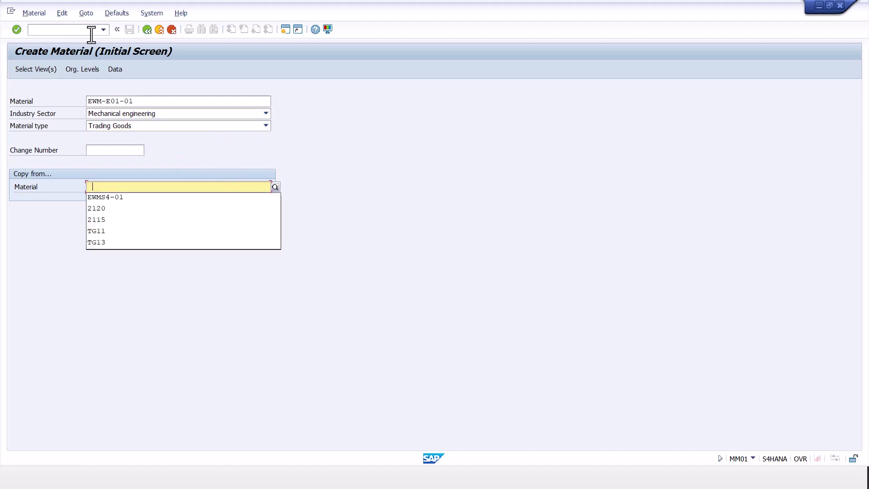
key("Down")
key("Return")
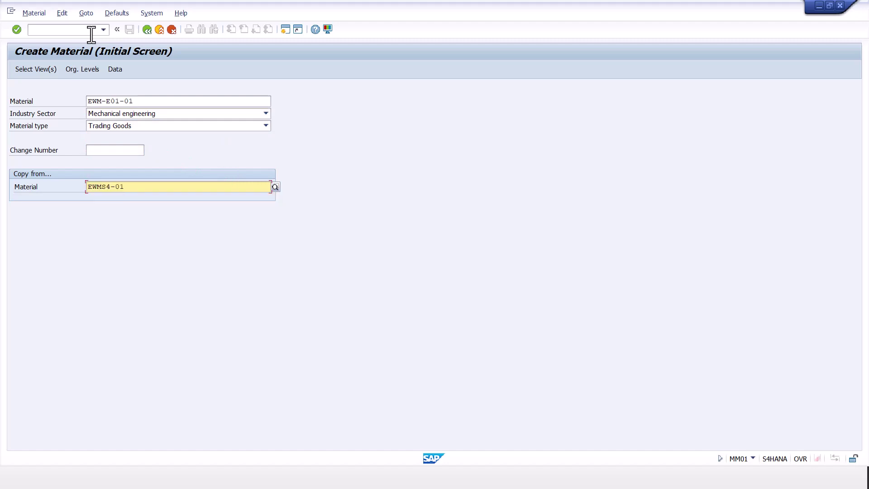
key("Return")
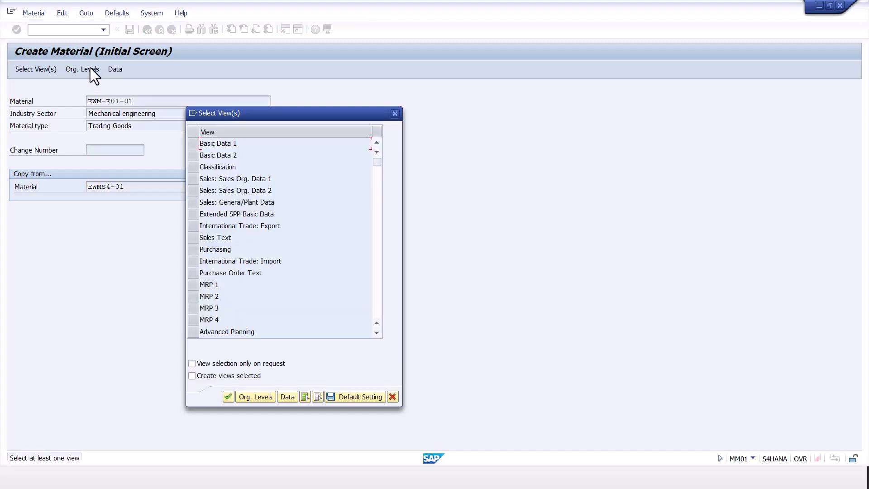
- Select all material views except Purchase Order Text and scroll through the view list to check them
left_click(304, 397)
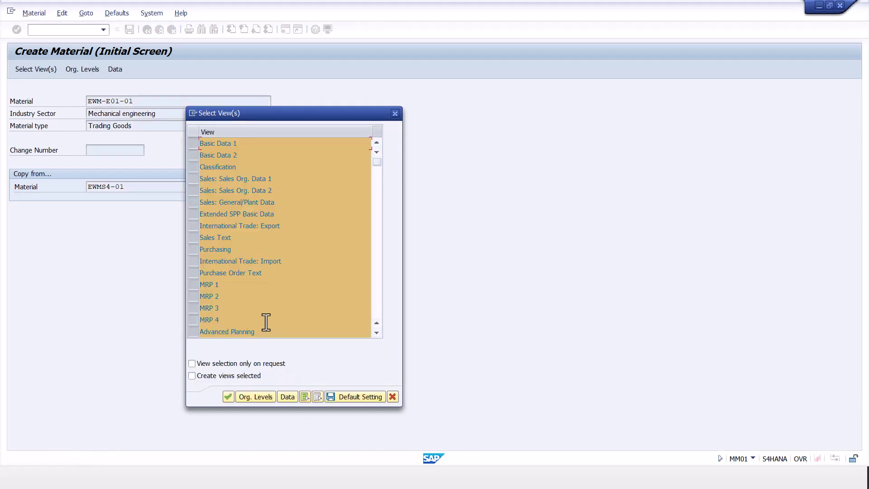
left_click(196, 238)
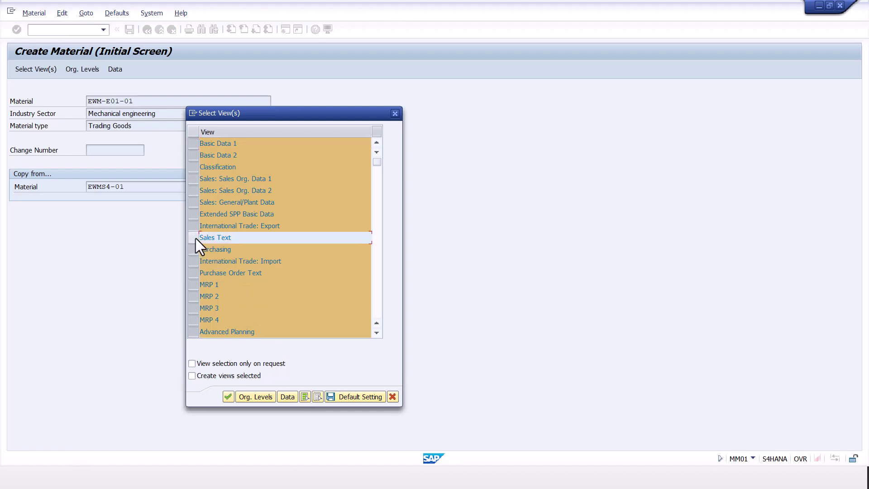
left_click(193, 271)
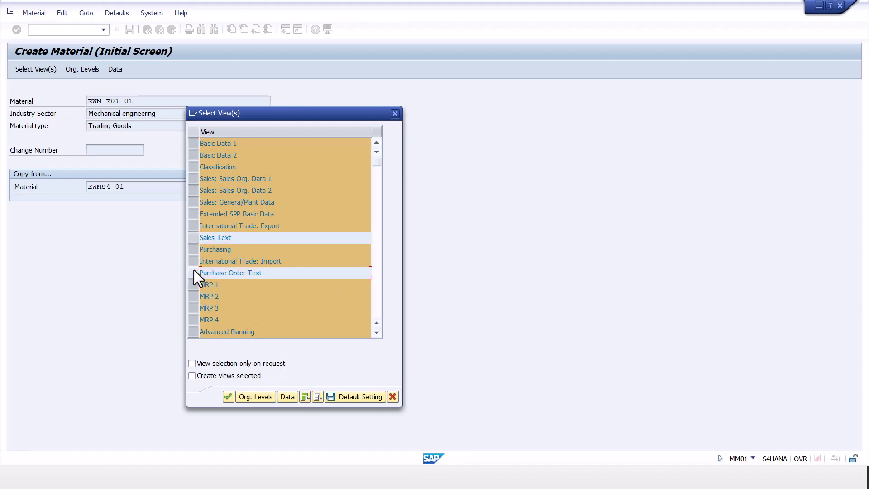
left_click(376, 334)
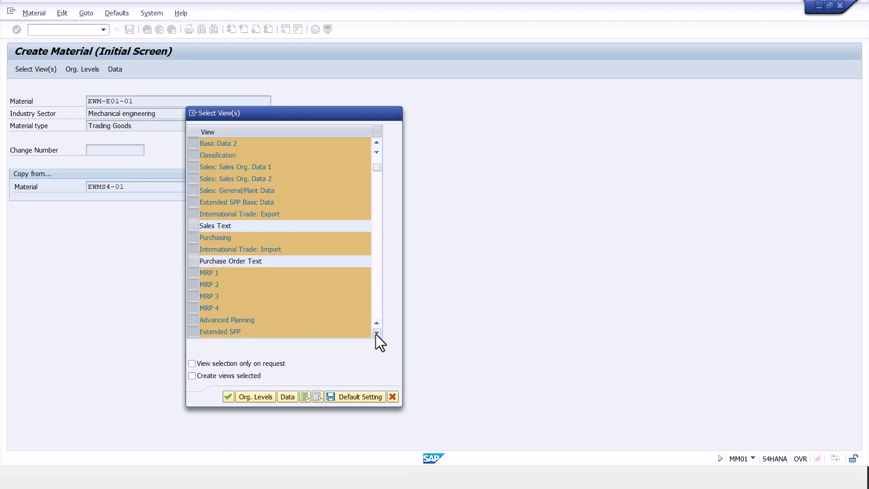
left_click(376, 334)
left_click(376, 334)
left_click(376, 333)
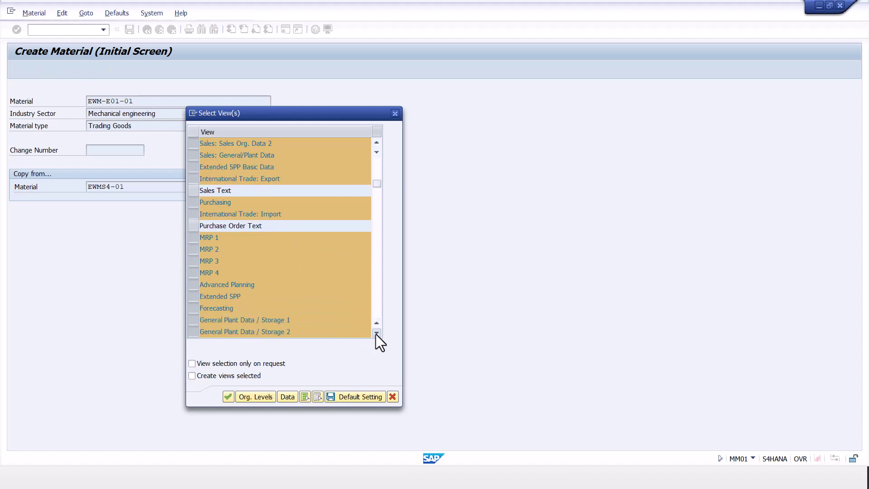
left_click(376, 334)
left_click(376, 334)
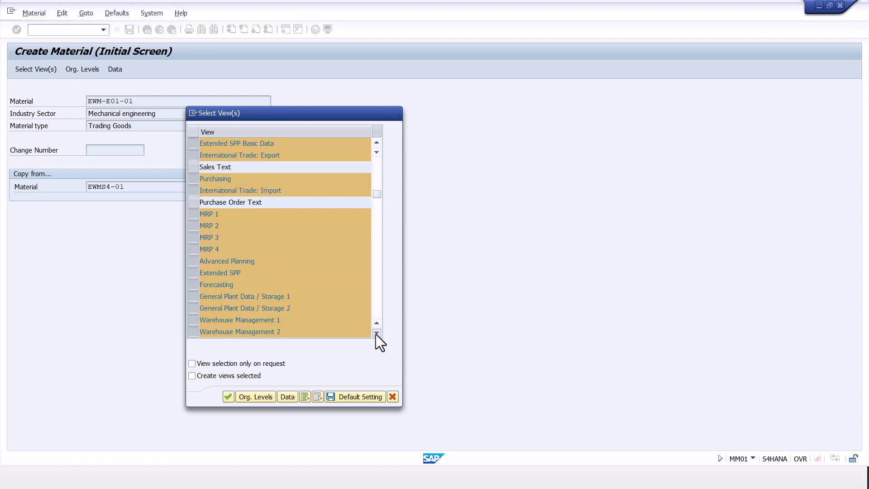
left_click(376, 334)
left_click(376, 334)
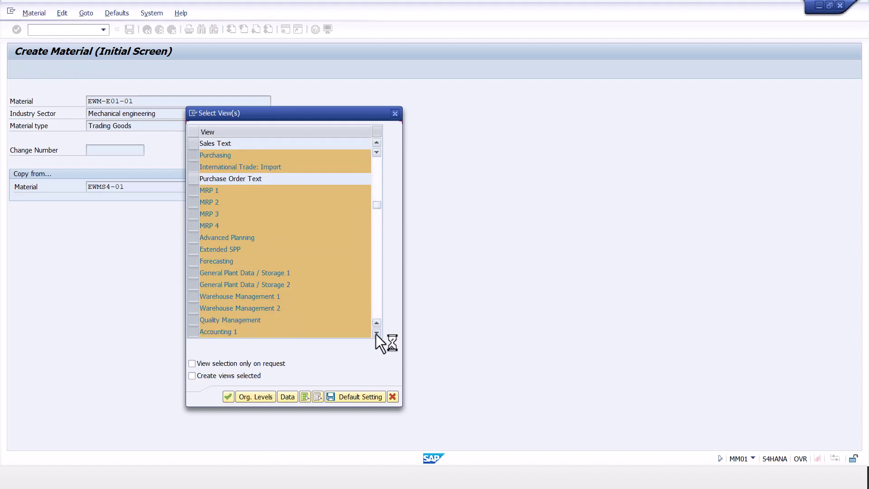
left_click(376, 333)
left_click(376, 333)
left_click(376, 334)
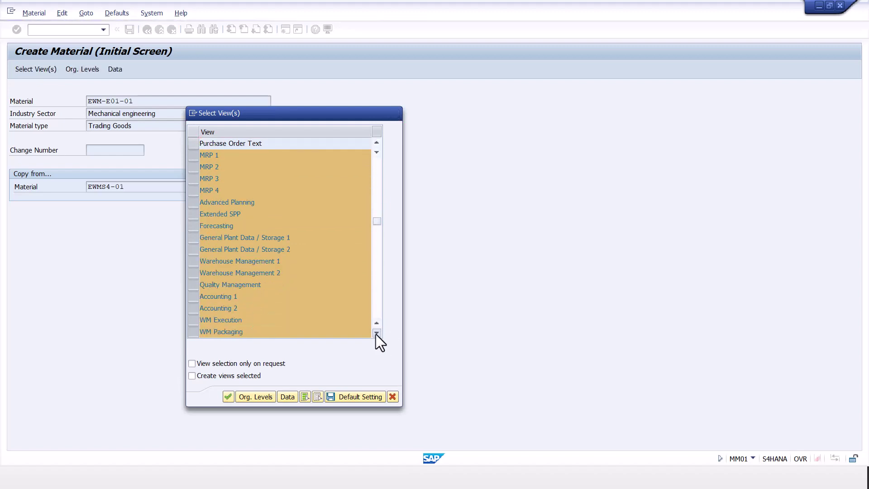
left_click(376, 334)
left_click(376, 334)
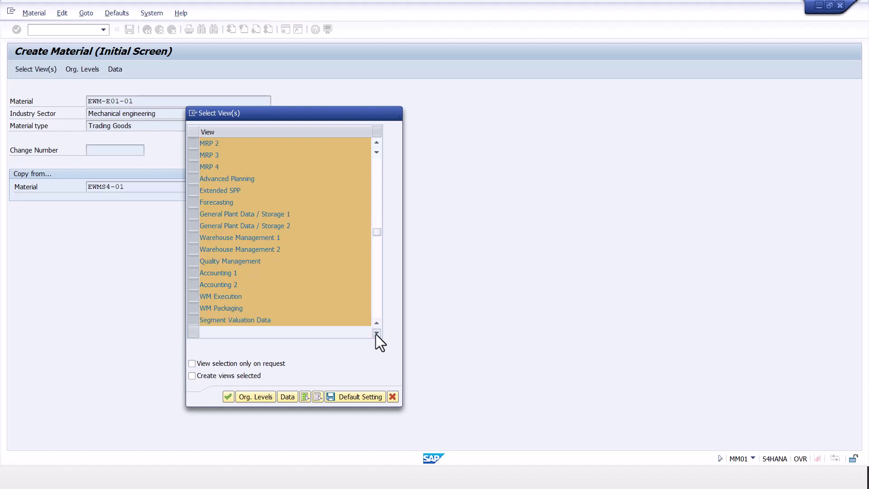
left_click(375, 280)
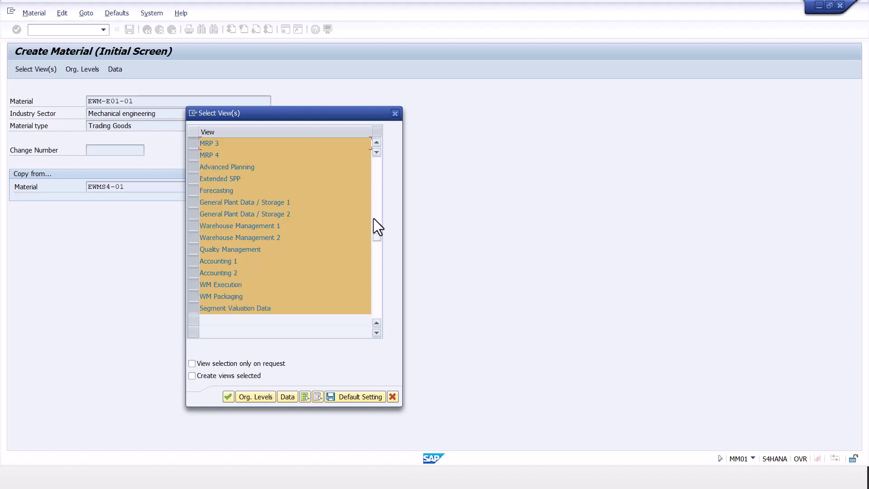
left_click(379, 143)
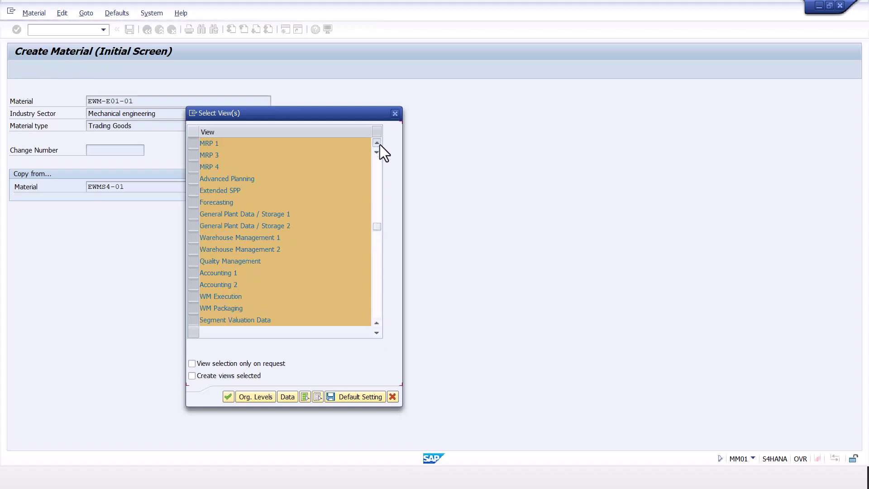
left_click(379, 145)
left_click(380, 145)
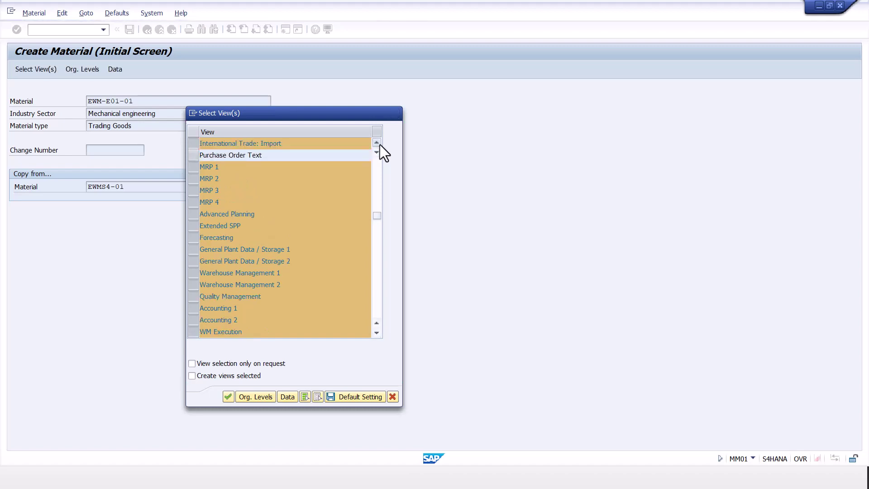
left_click(379, 145)
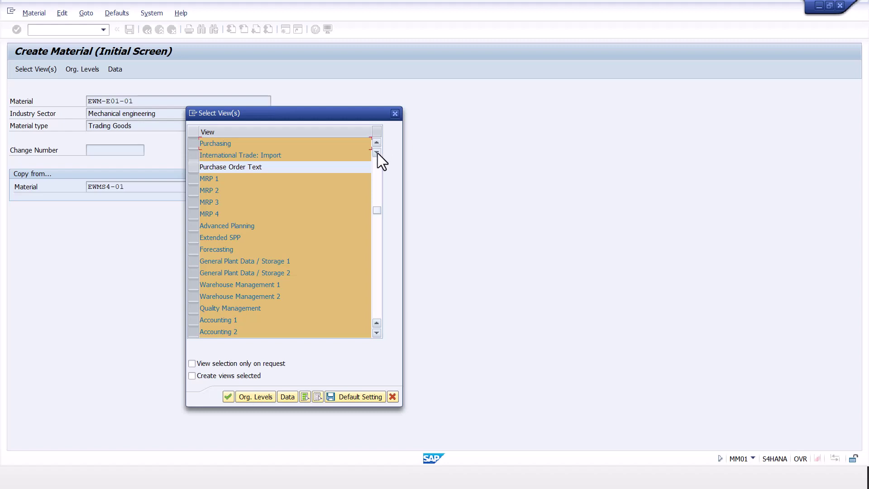
- Enter org levels plant 1710, storage location E100, sales org 1710, channel 10, warehouse E01
left_click(228, 397)
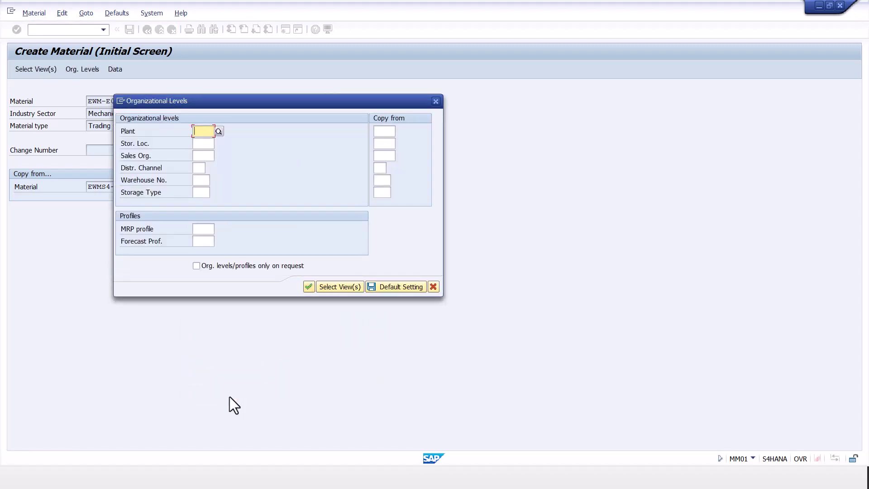
key("Down")
key("Down")
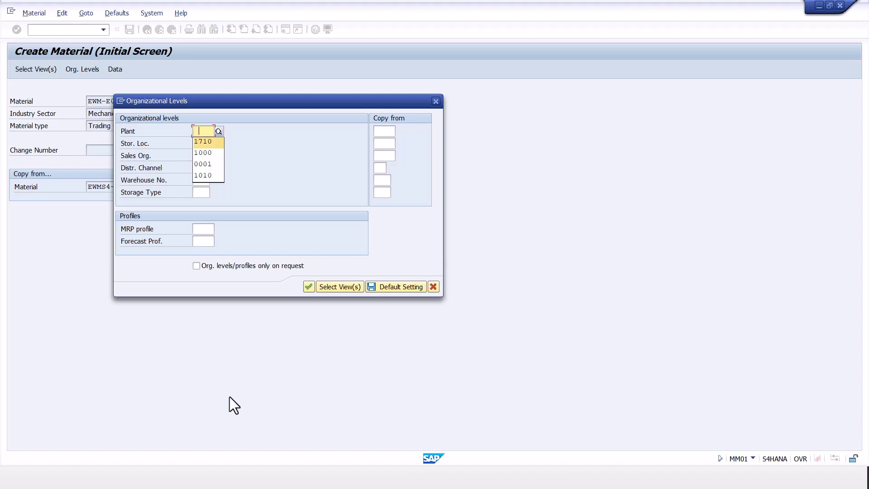
key("Return")
key("Down")
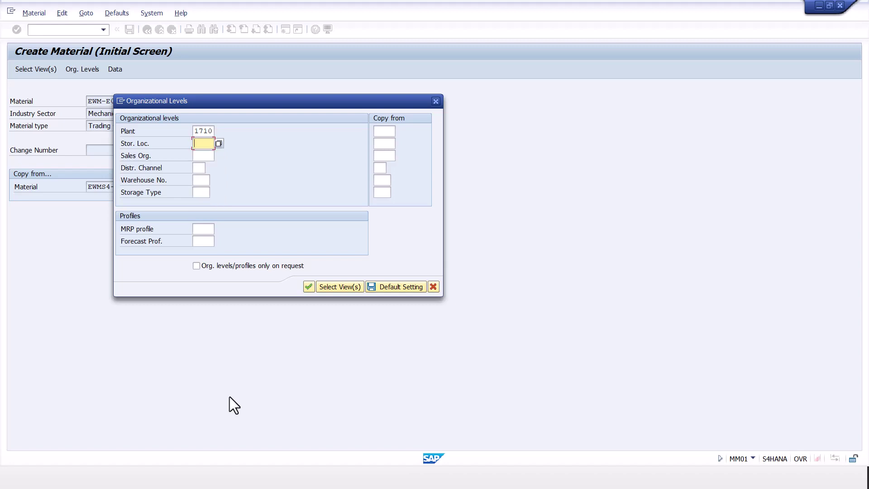
type("E100")
key("Tab")
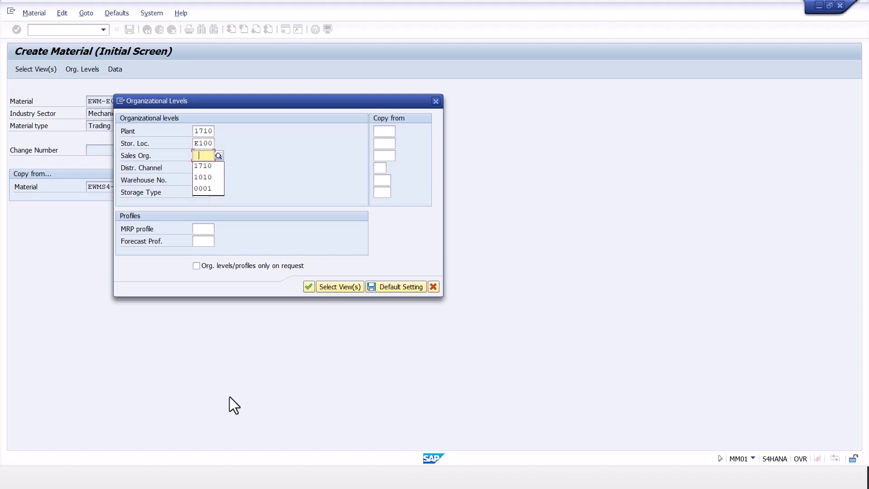
type("1710")
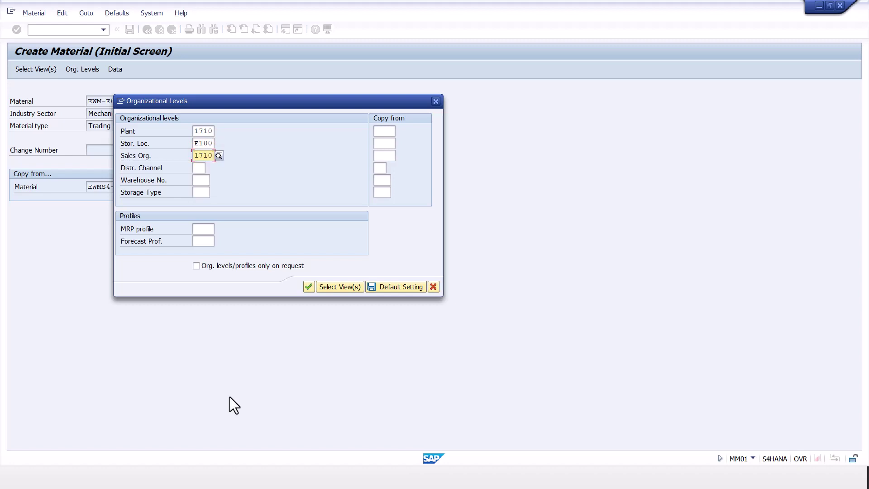
key("Tab")
type("10")
key("Tab")
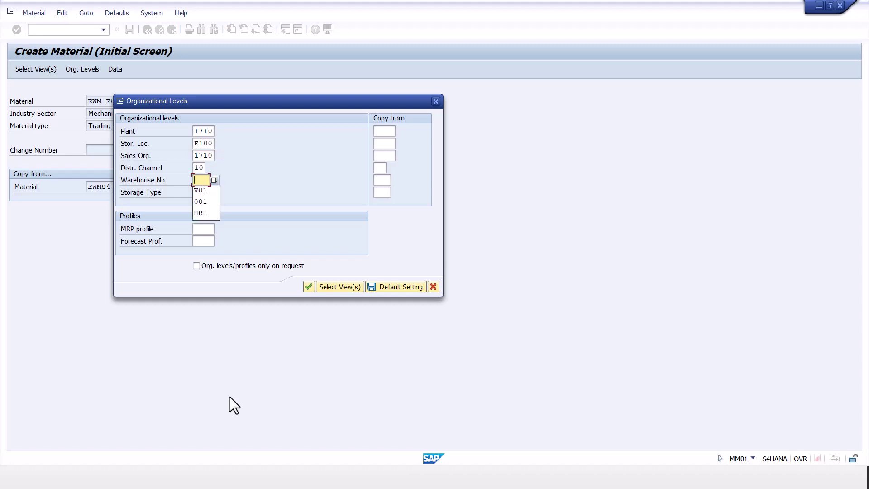
type("E01")
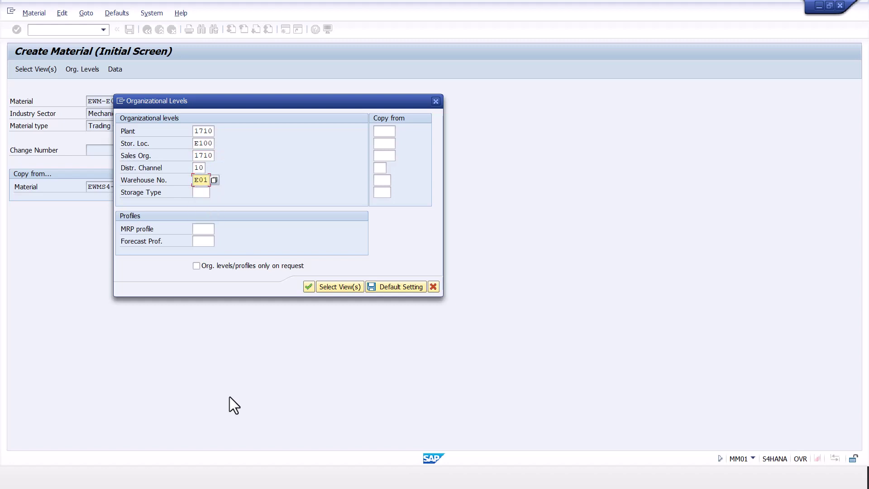
key("Tab")
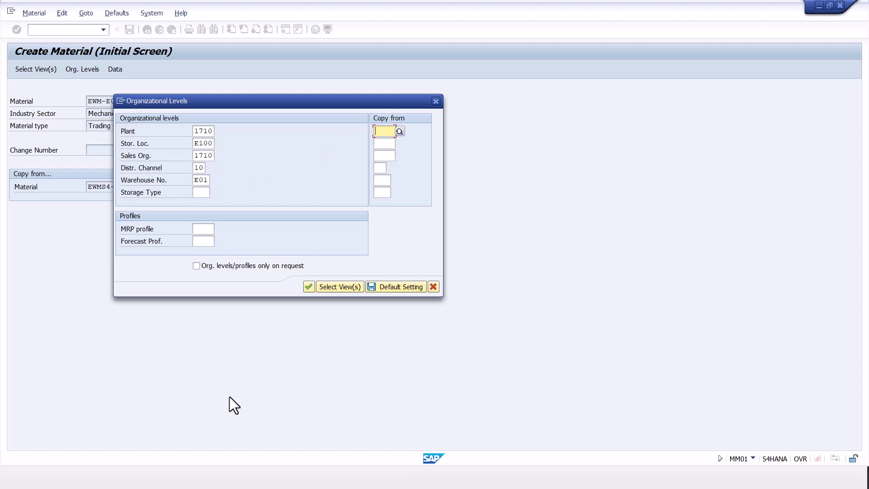
- Fill the copy-from fields with plant 1710, storage location 171D, sales org 1710, channel 10
key("Down")
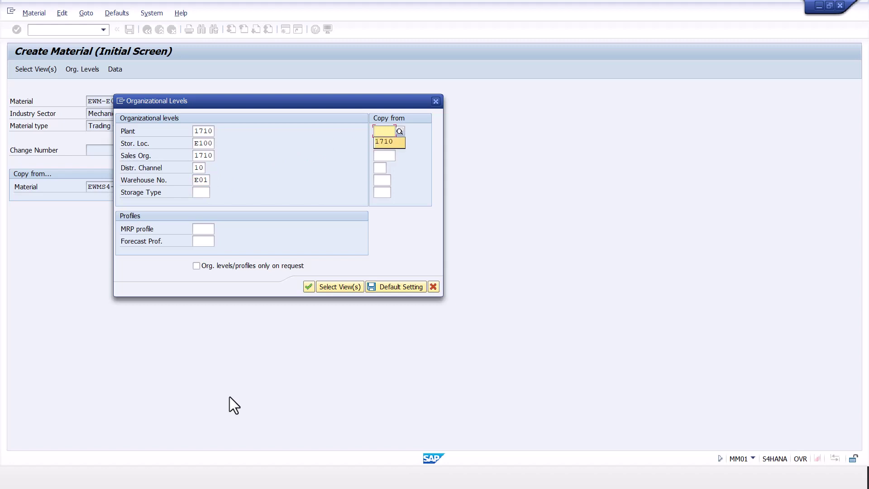
key("Return")
key("Tab")
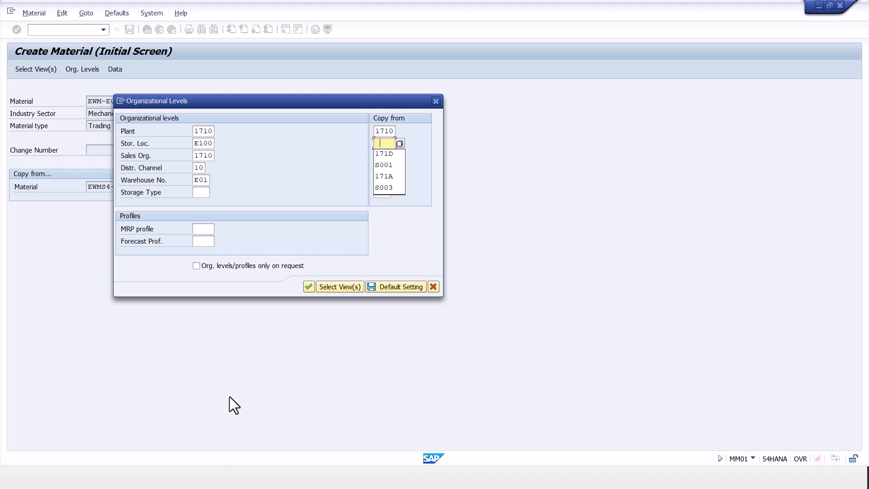
key("Down")
key("Return")
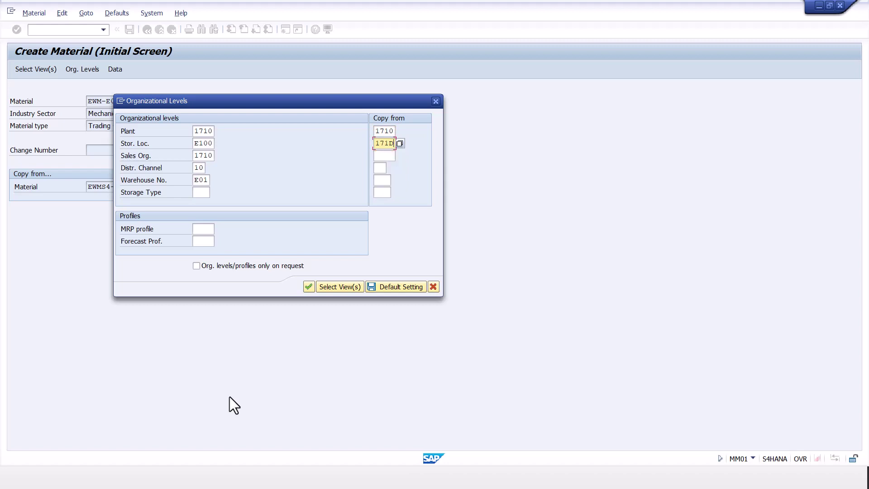
key("Tab")
key("BackSpace")
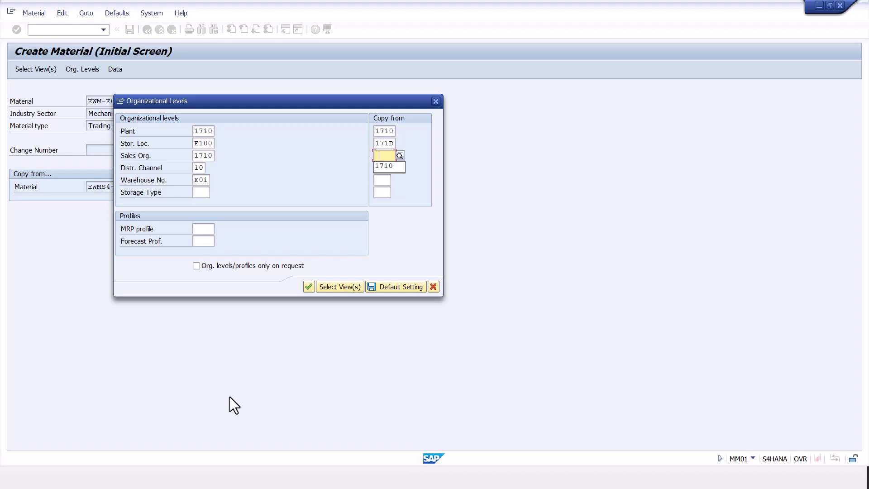
key("Down")
key("Return")
key("Tab")
key("BackSpace")
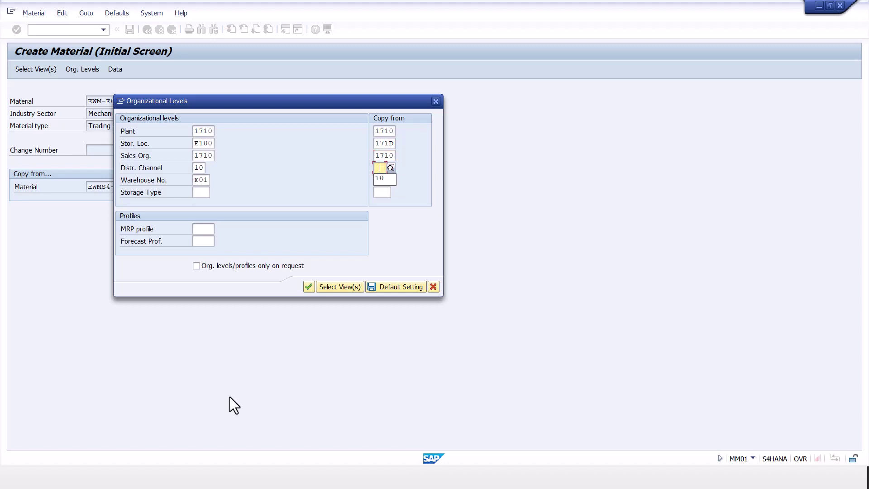
key("Down")
key("Return")
key("Tab")
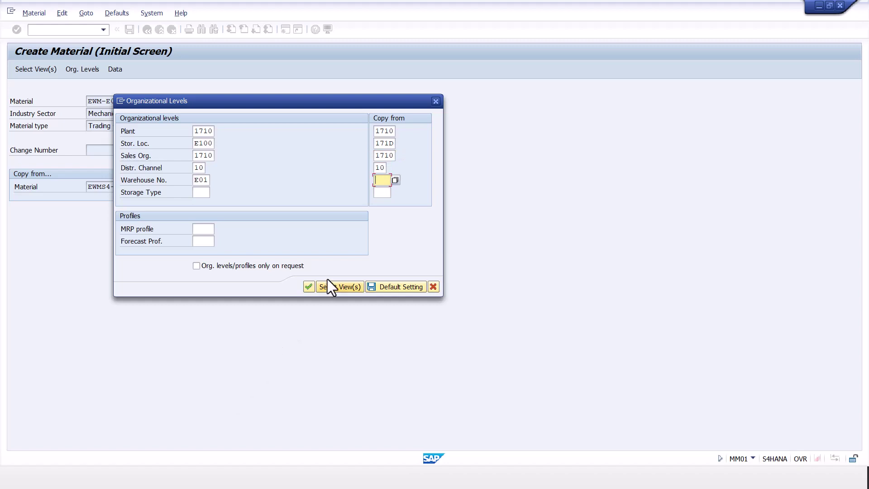
- Correct the copy-from storage location to 171A and submit the organizational levels
left_click(392, 145)
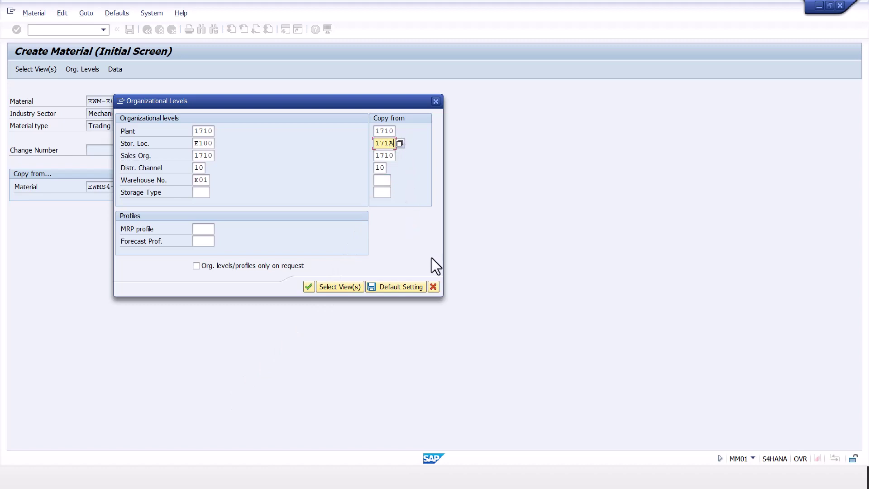
key("Return")
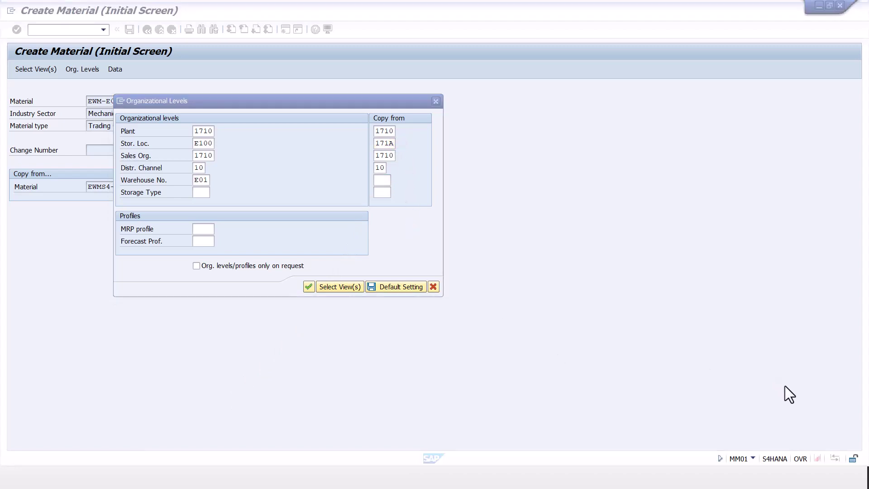
left_click_drag(302, 102, 378, 89)
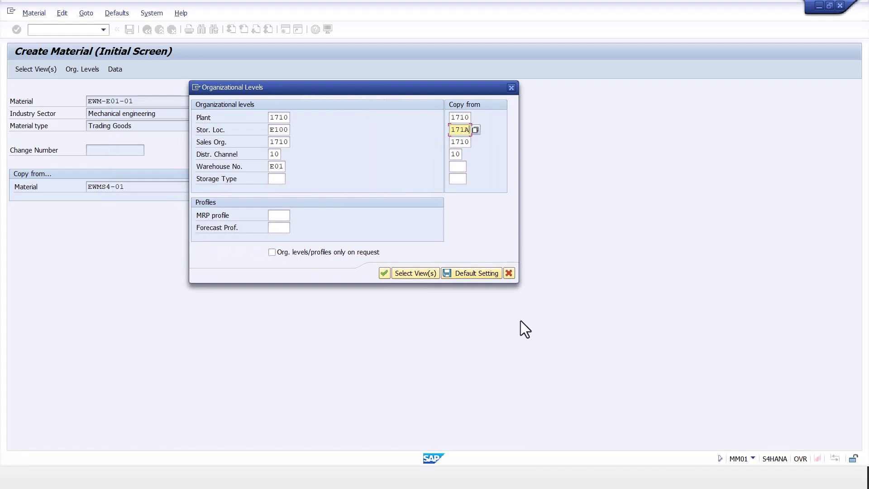
key("Return")
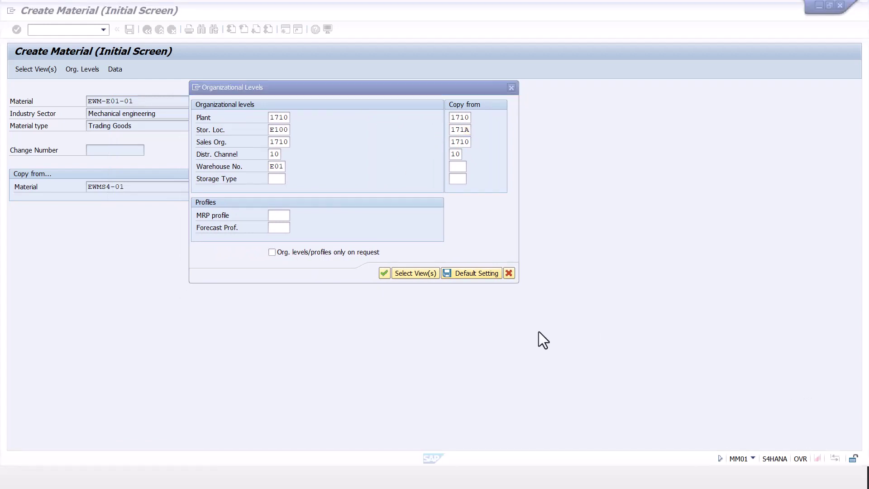
- Continue to Basic data 1, save material EWM-E01-01, and return to the main menu
left_click(385, 273)
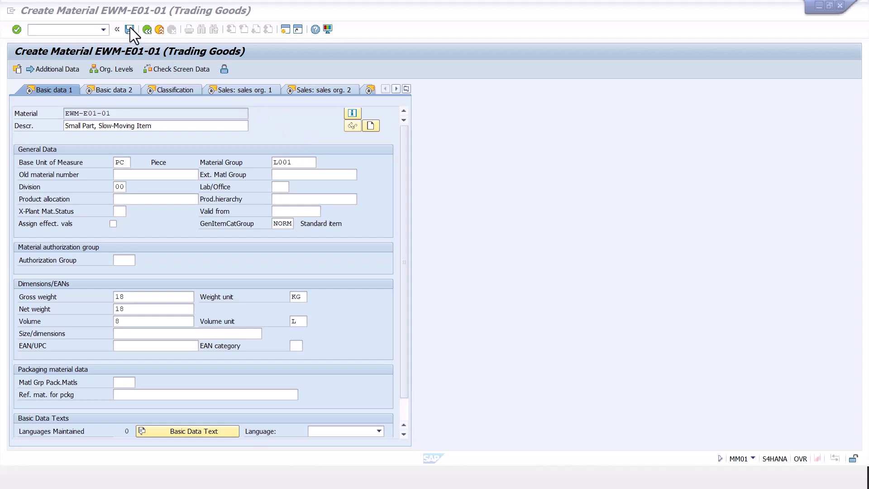
left_click(129, 29)
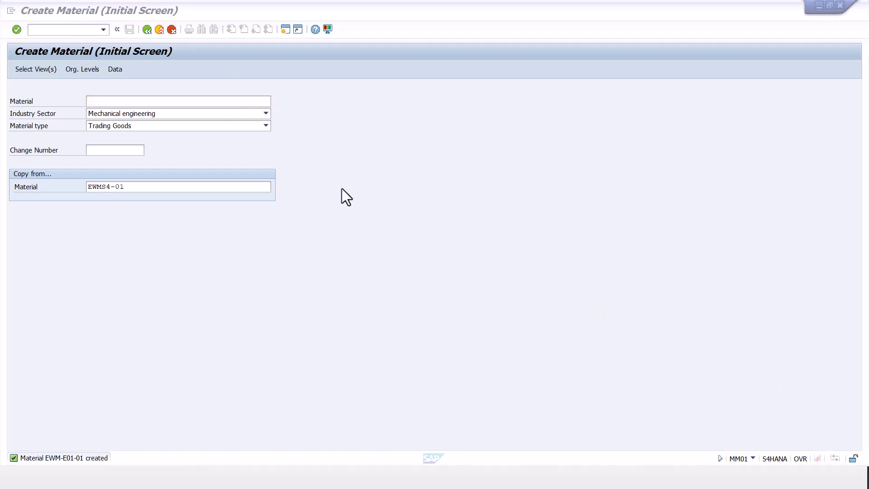
left_click(144, 29)
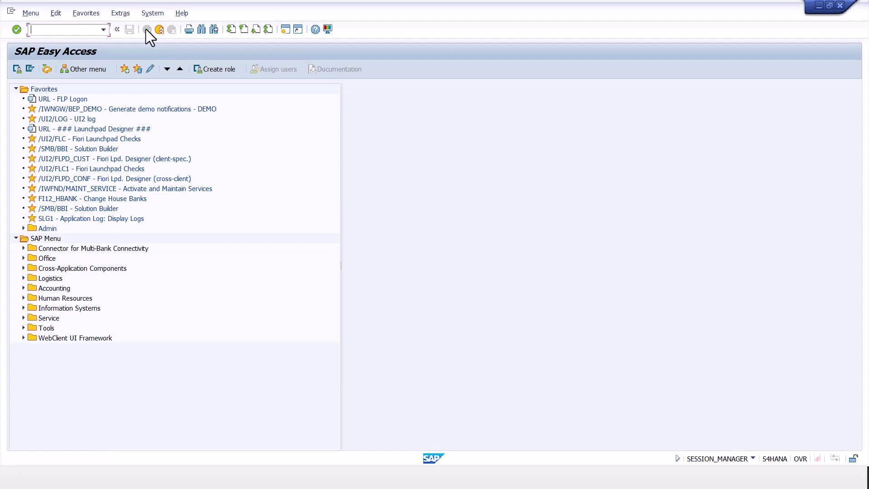
- Display product EWM-E01-01 in /SAPAPO/MAT1, then go back to SAP Easy Access
type("/n")
type("/SAPAPO/MAT1")
key("Return")
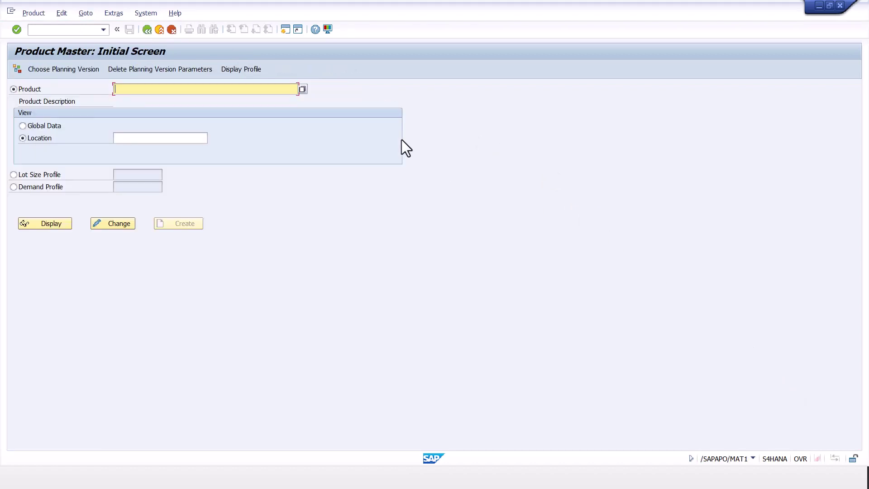
type("EWM")
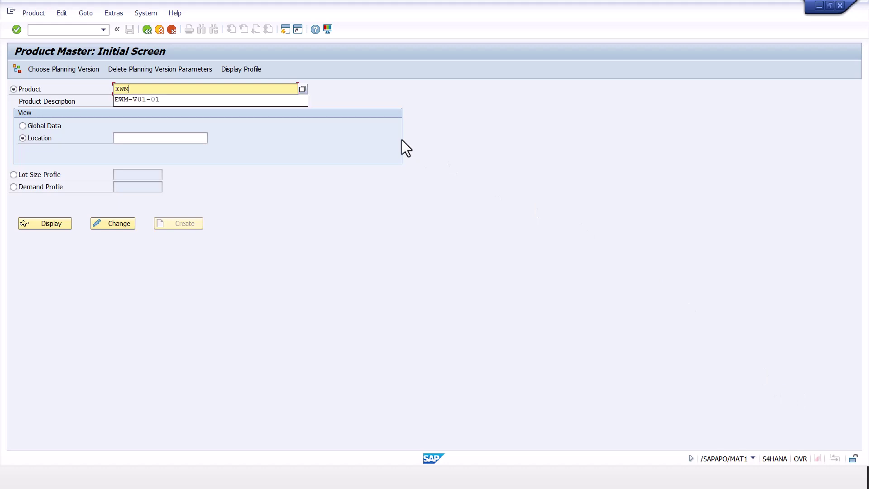
type("-E")
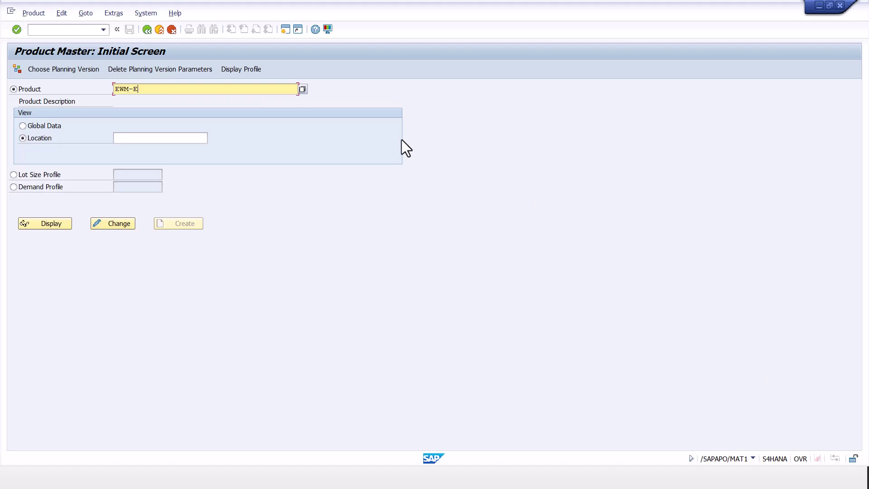
type("01-01")
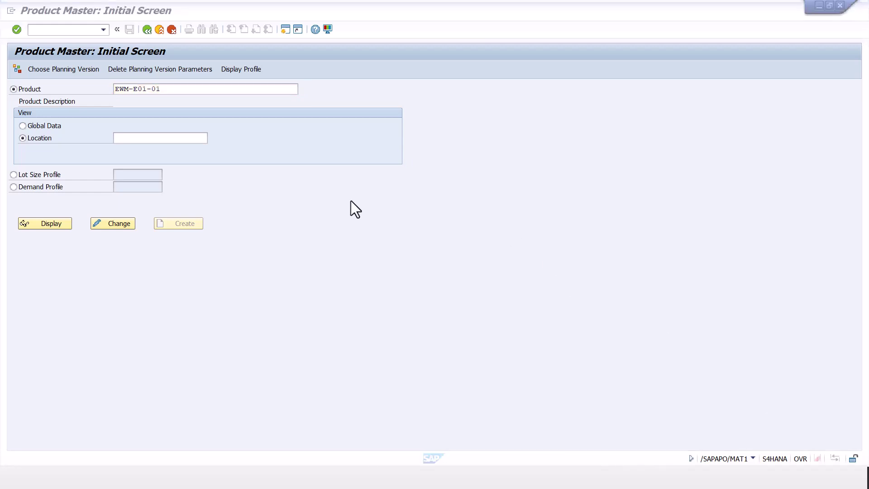
left_click(59, 226)
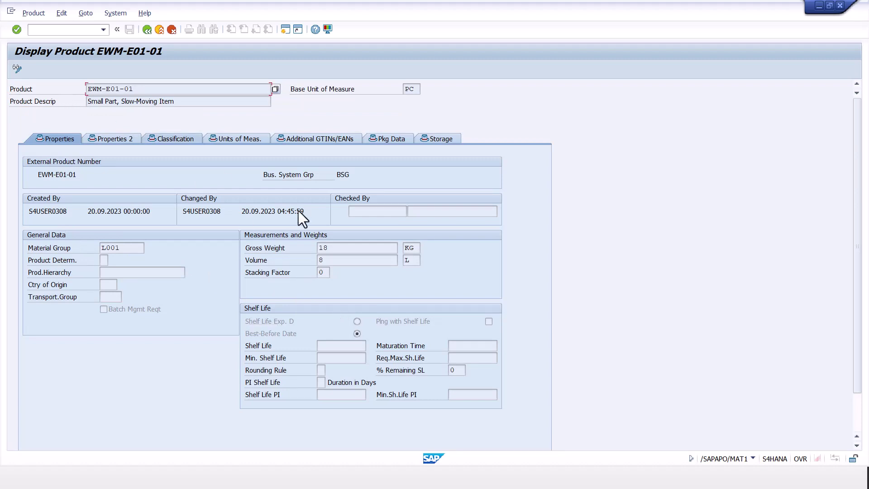
key("alt+Tab")
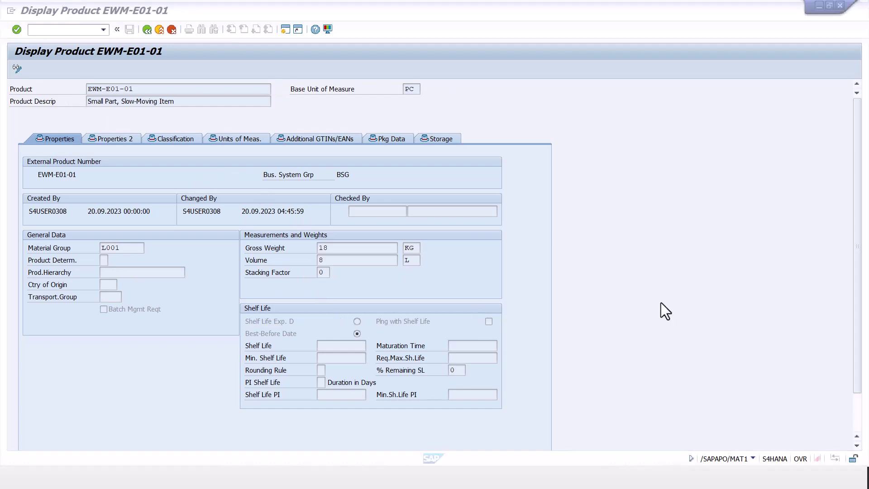
left_click(148, 30)
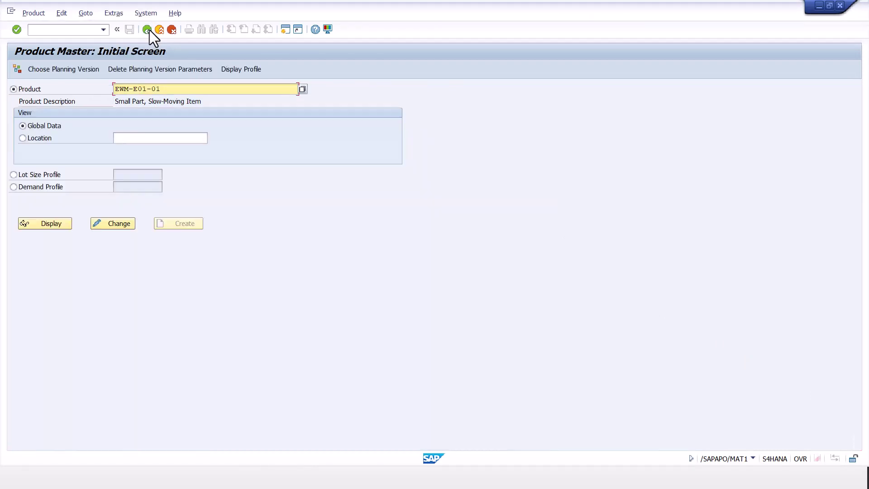
left_click(148, 30)
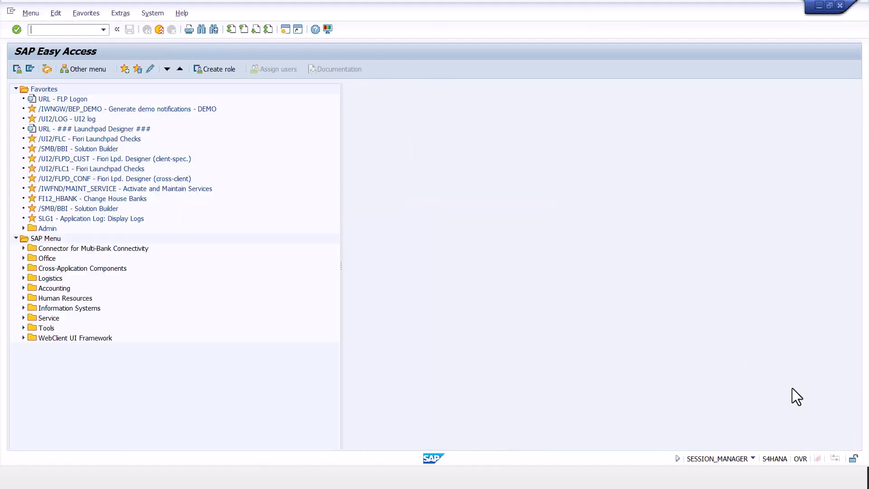
- Open warehouse product EWM-E01-01 for EWM1 in /SCWM/MAT1, review its warehouse data, save, and return to the menu
left_click(73, 29)
type("/n/SCWM/MAT1")
key("Return")
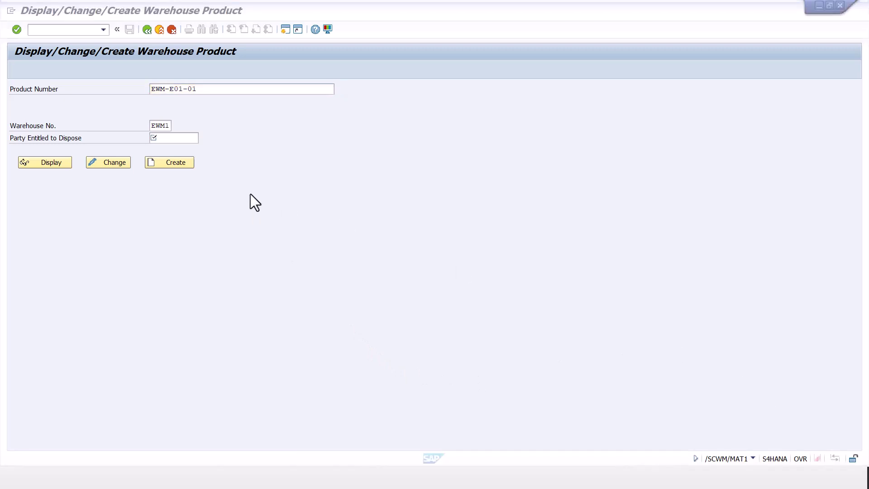
left_click(176, 162)
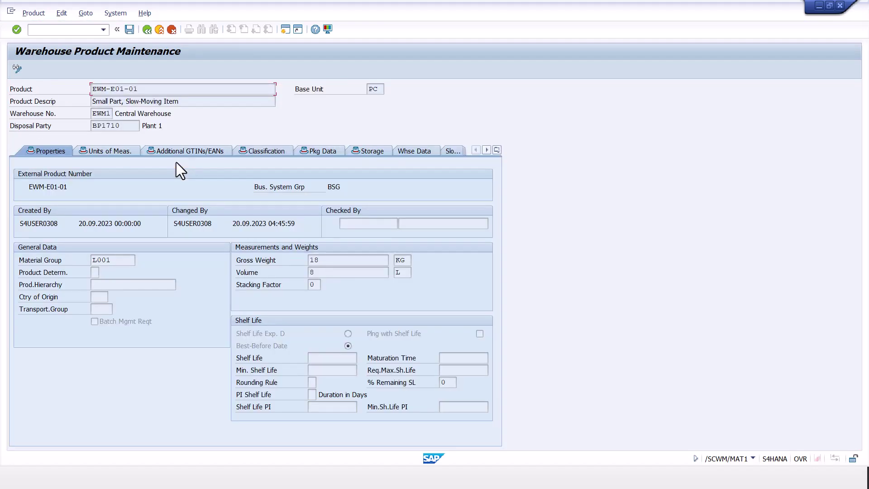
left_click(410, 151)
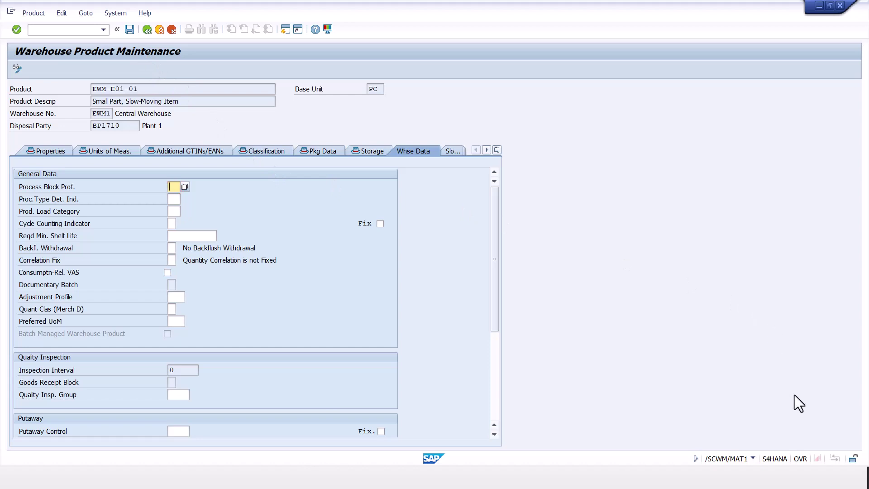
left_click(132, 28)
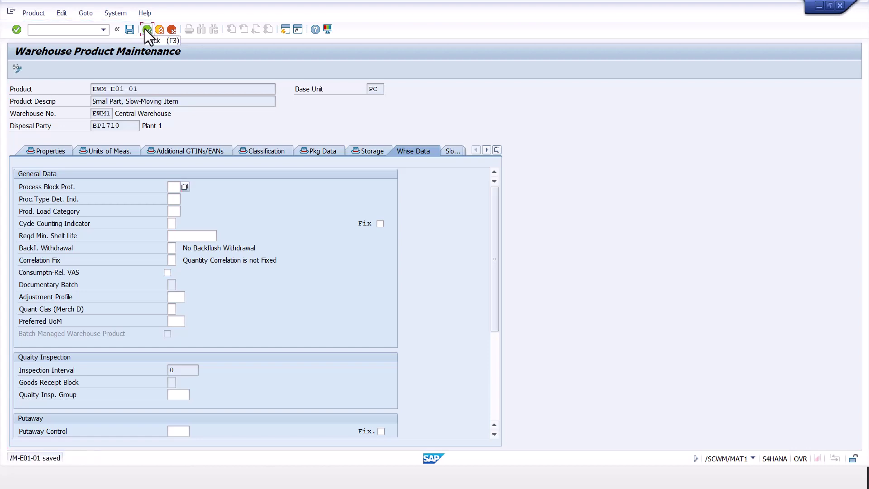
left_click(146, 29)
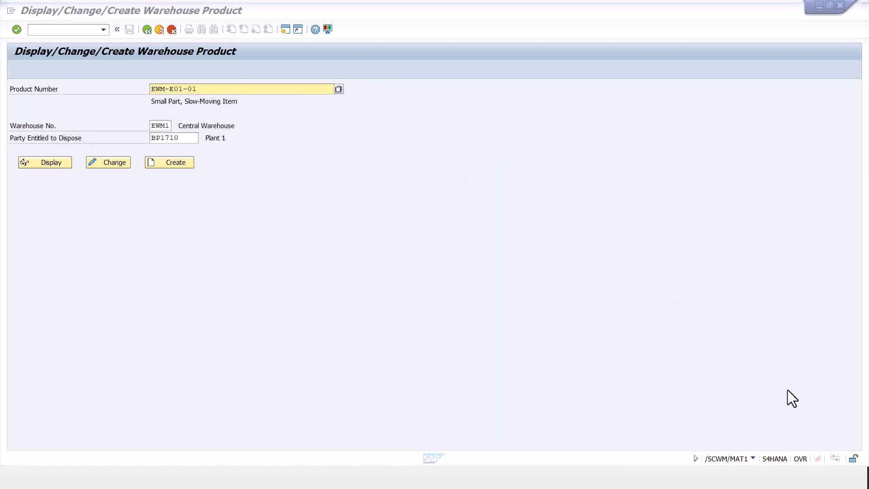
left_click(146, 29)
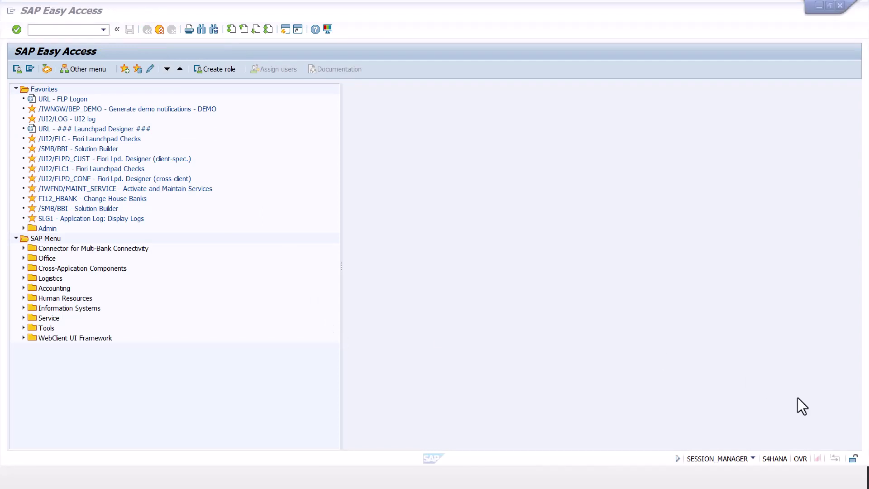
- Start creating storage bin GR-ZONE with /SCWM/LS01
left_click(82, 30)
type("/")
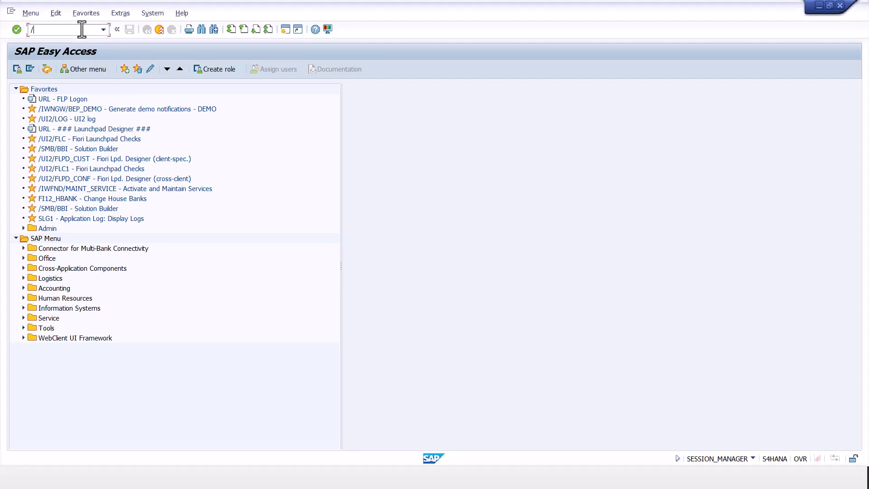
type("n/SCWM/LS01")
key("Return")
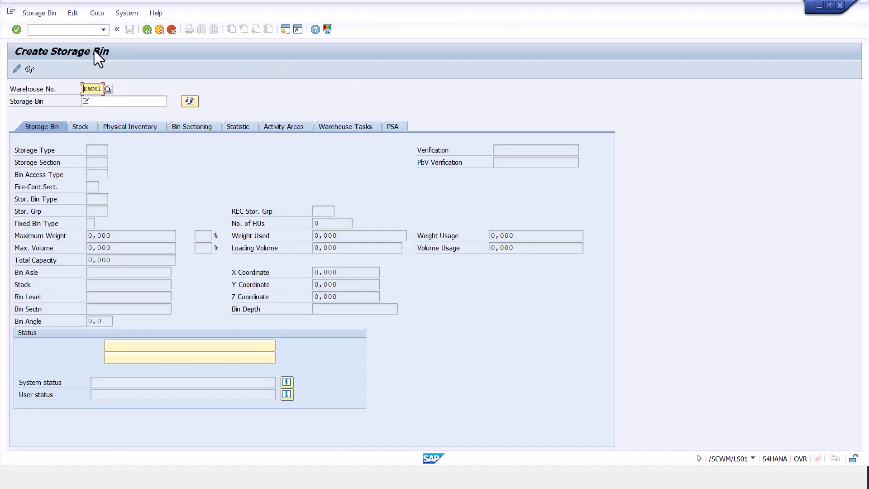
left_click(134, 103)
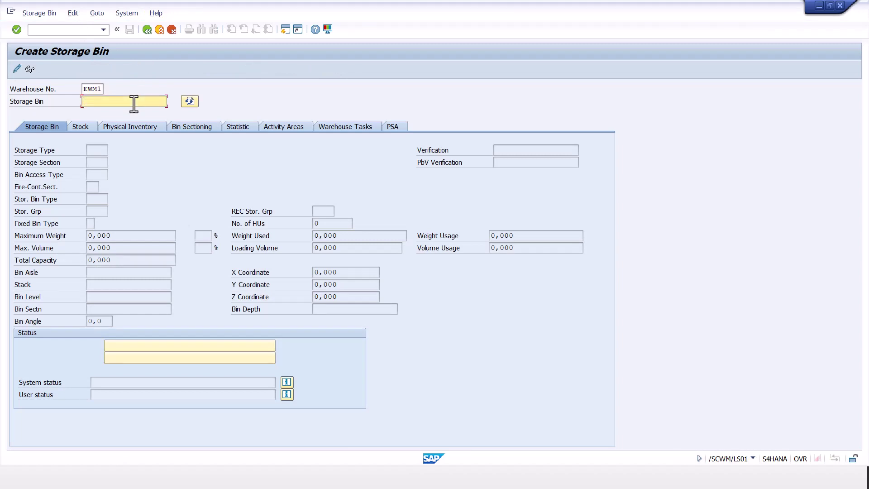
type("GR-ZONE")
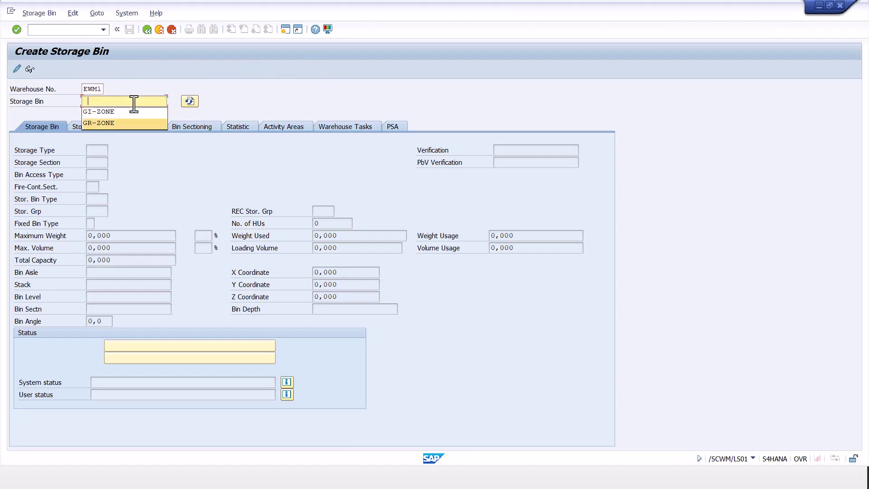
key("Return")
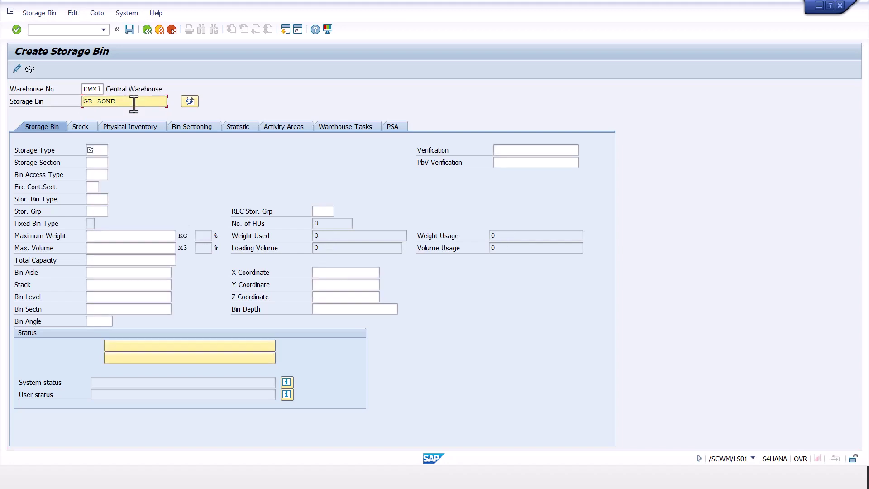
- Give bin GR-ZONE storage type 9010 and storage section 0001, then save it
left_click(103, 152)
type("9010")
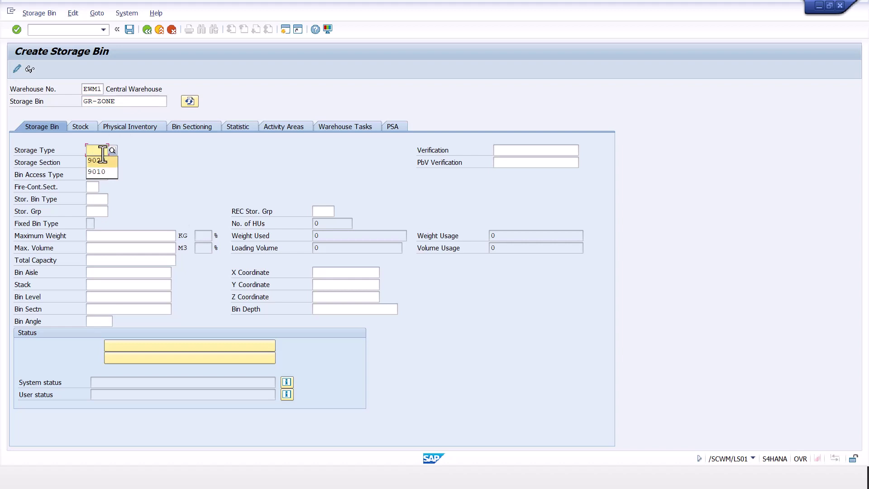
key("Tab")
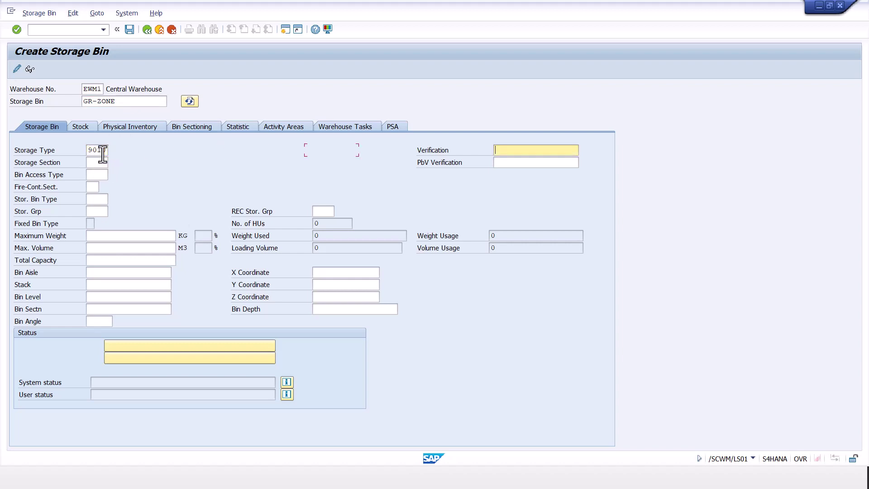
key("Tab")
type("001")
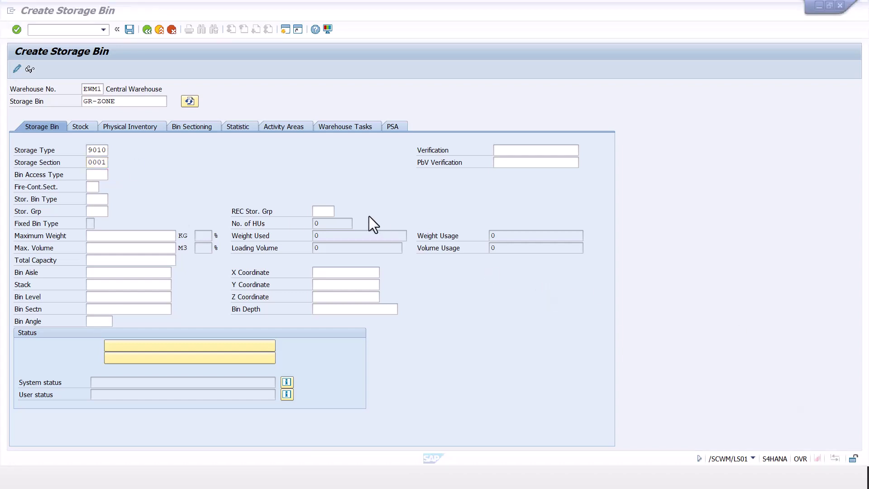
left_click(129, 29)
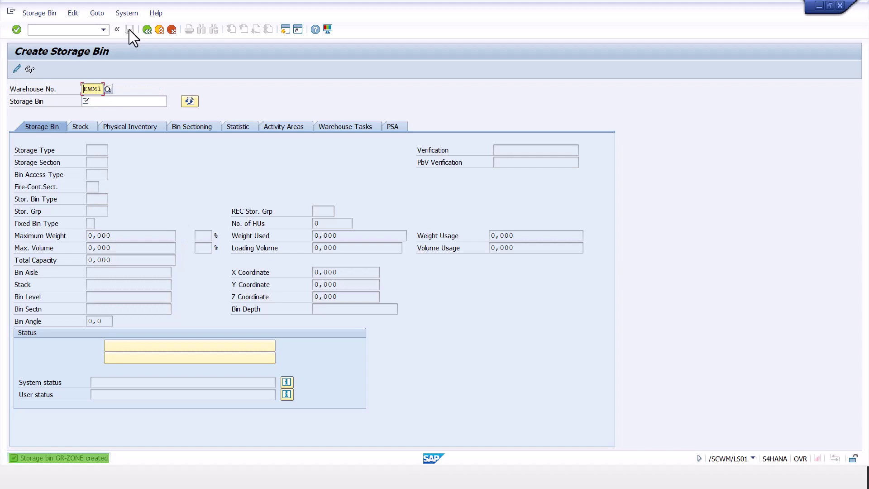
- Create bin GI-ZONE with storage type 9020 and section 0001, save it, and return to the menu
left_click(149, 105)
key("Down")
key("Down")
key("Down")
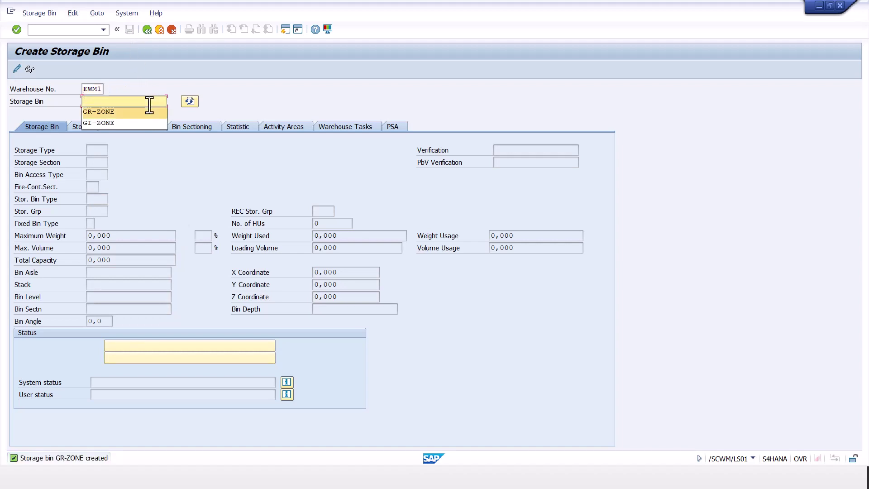
key("Return")
key("Return")
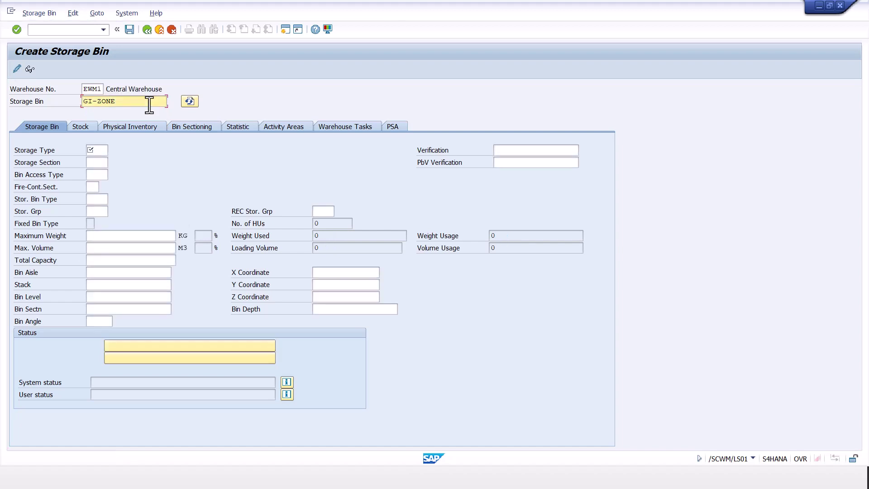
key("Tab")
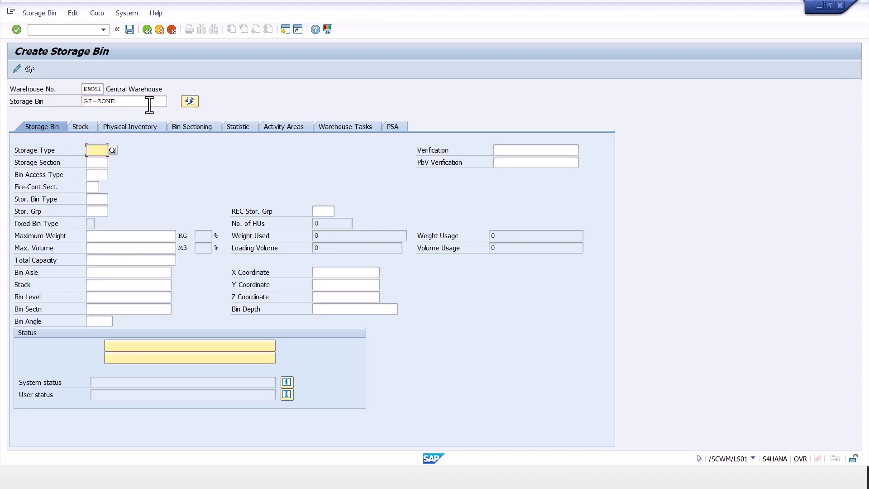
key("Down")
key("Down")
key("Down")
key("Tab")
key("Tab")
key("Down")
key("Down")
key("Return")
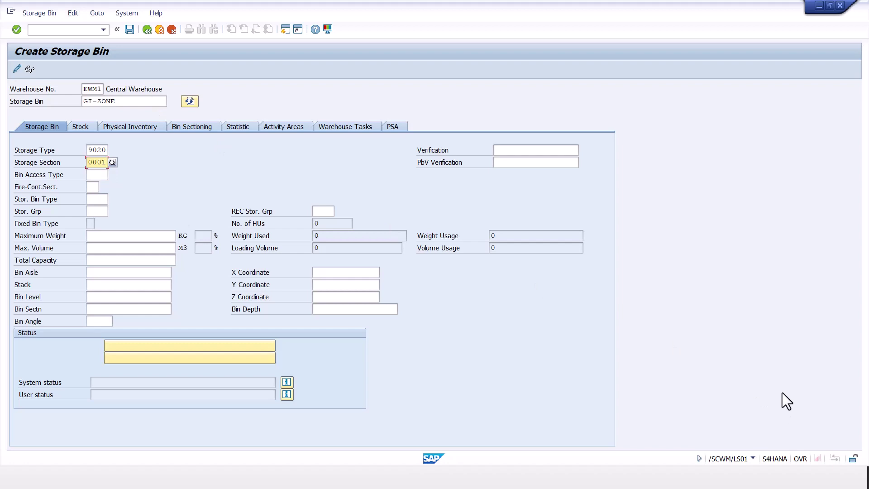
left_click(131, 30)
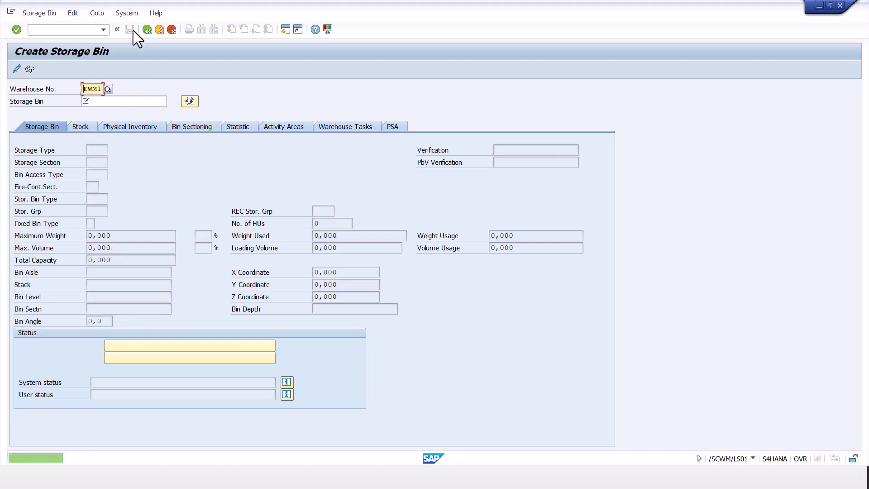
left_click(146, 30)
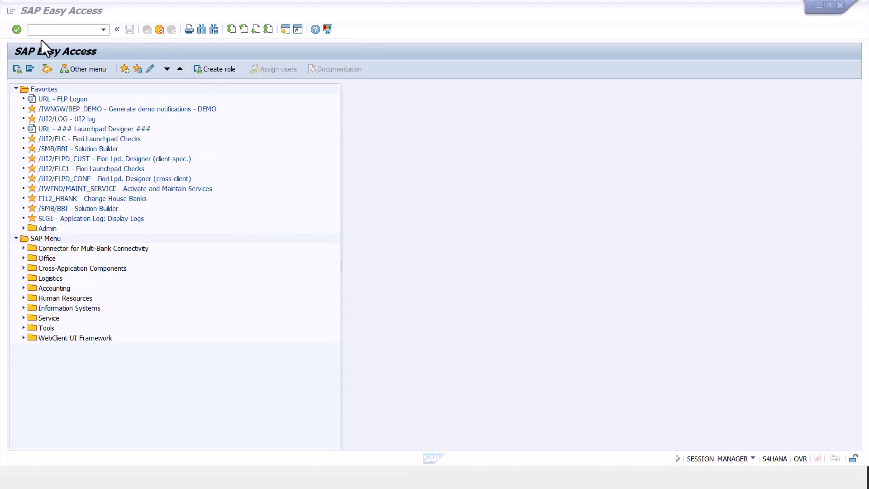
- Launch /SCWM/LS10 to list the seven EWM1 bin-generation definitions, 001 to 007
left_click(50, 29)
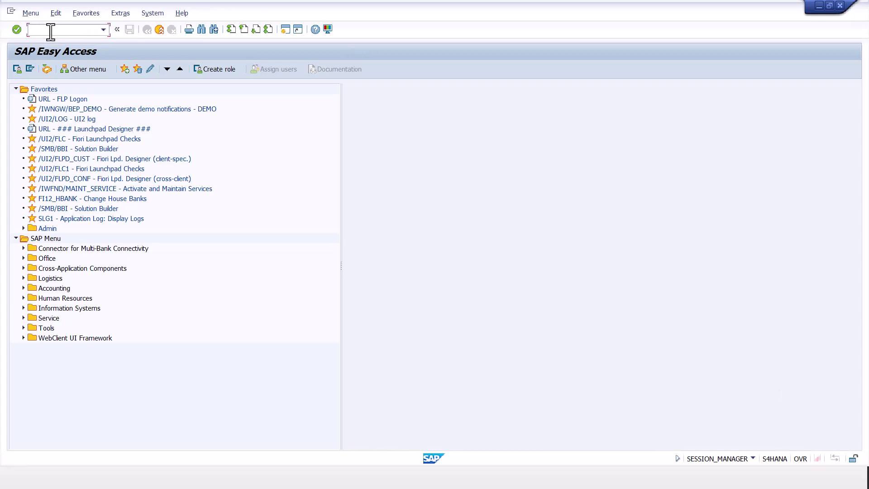
type("/n/SCWM/LS10")
key("Return")
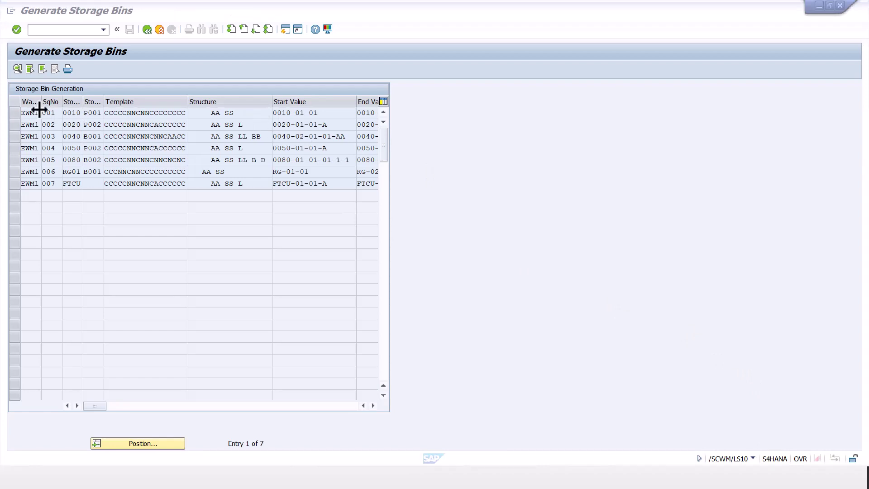
- Generate and save the 100 storage bins for sequence 001, storage type 0010
left_click(15, 113)
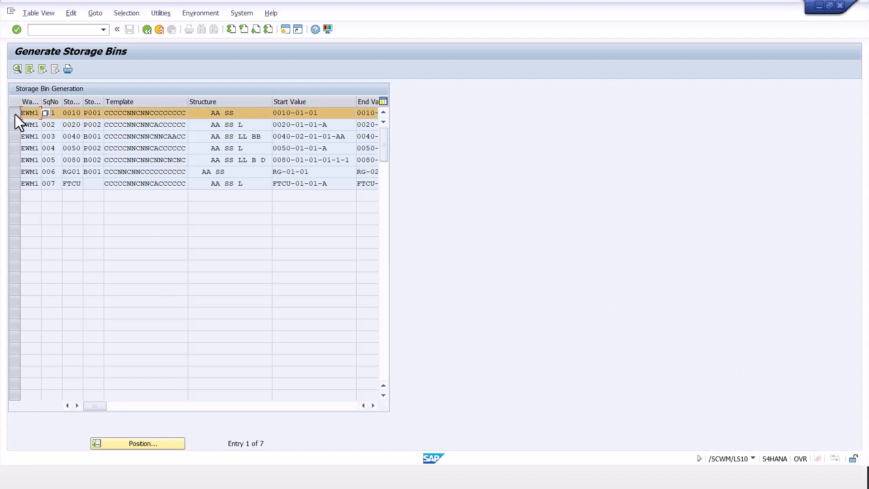
left_click(205, 13)
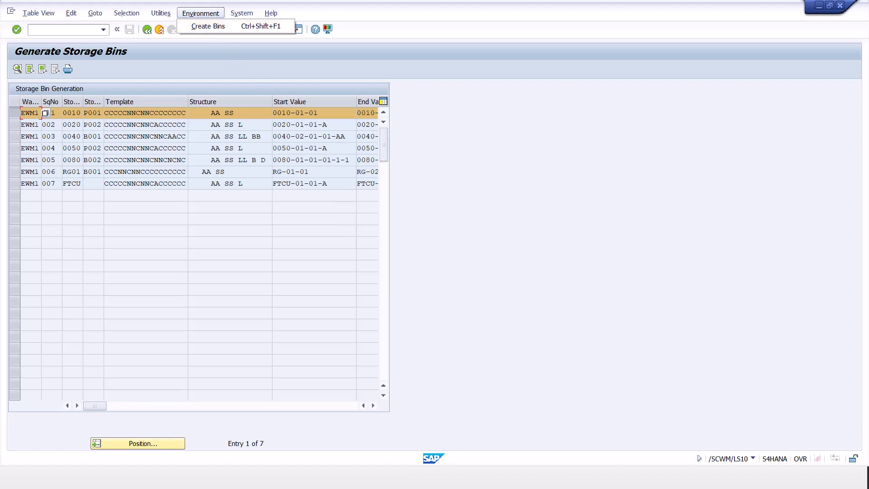
key("ctrl+shift+F1")
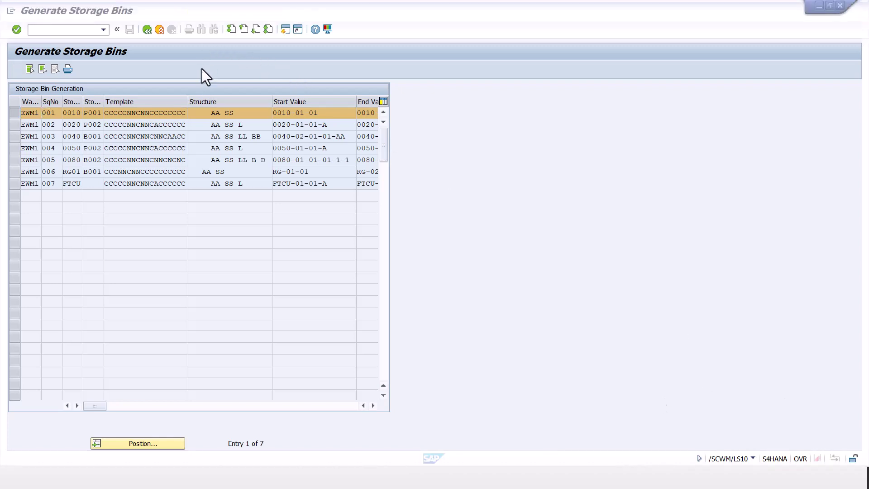
left_click(198, 12)
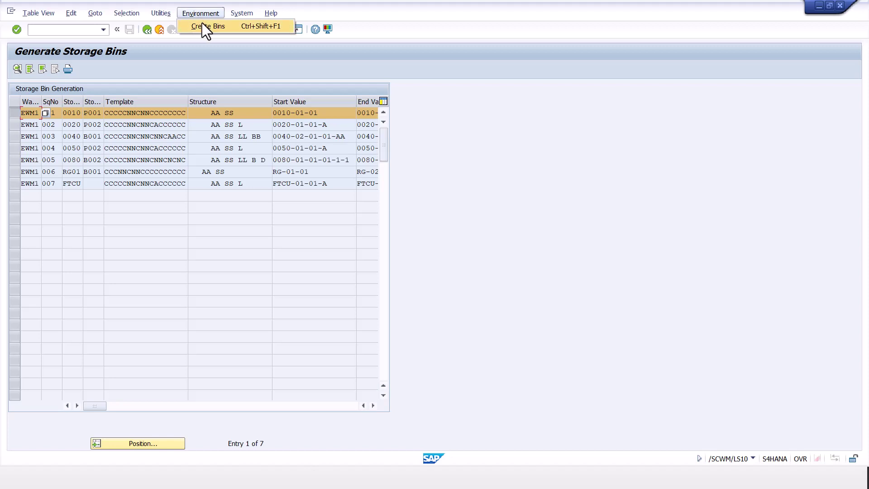
left_click(201, 22)
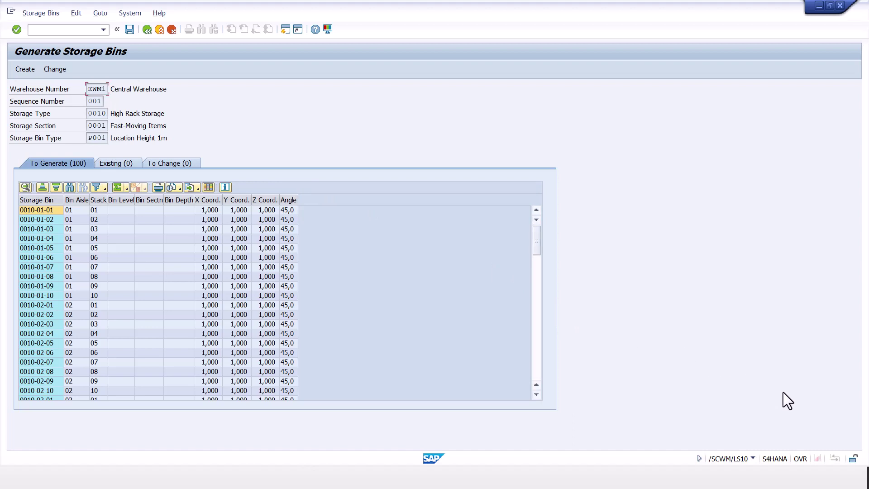
left_click(129, 32)
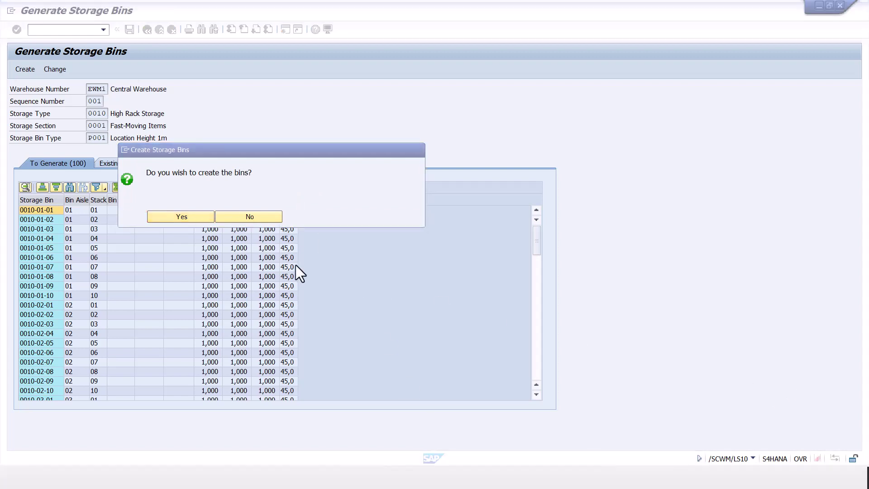
left_click(202, 219)
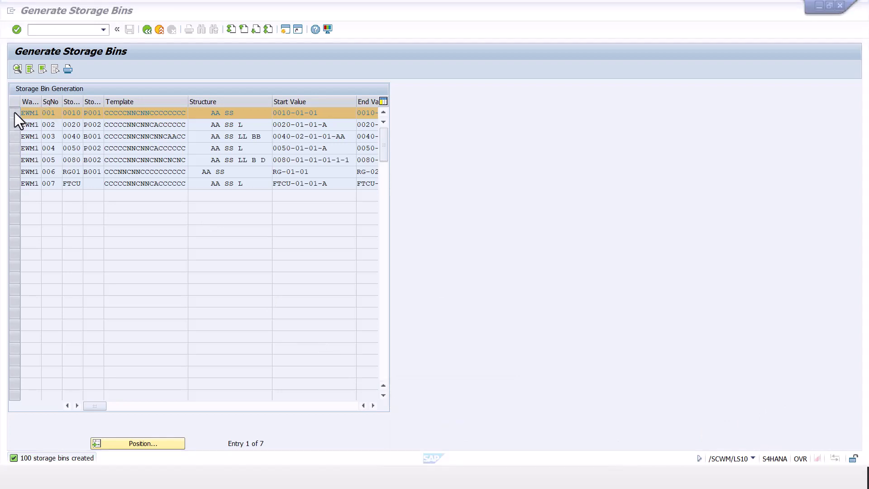
- Generate and save the 500 storage bins for sequence 002, storage type 0020
left_click(14, 126)
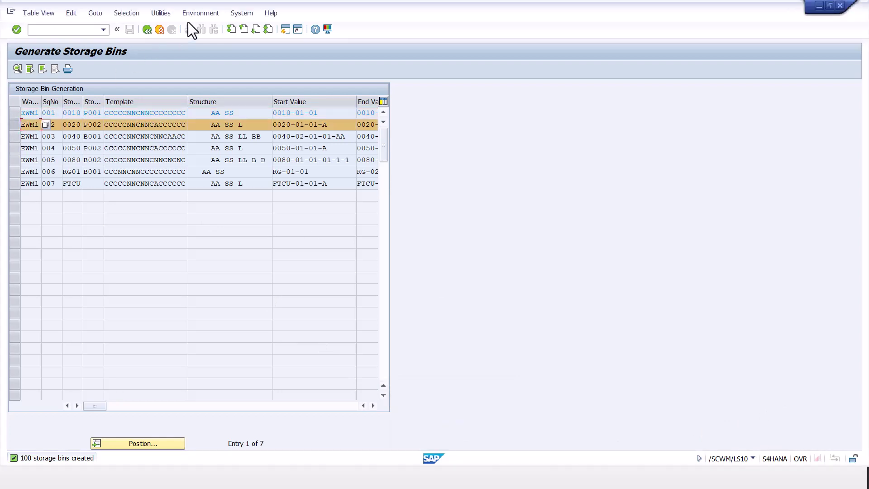
left_click(197, 14)
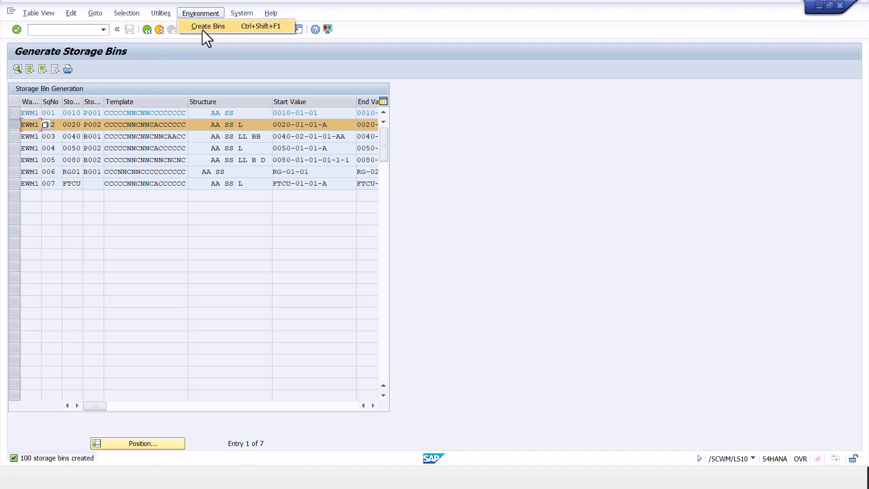
left_click(202, 30)
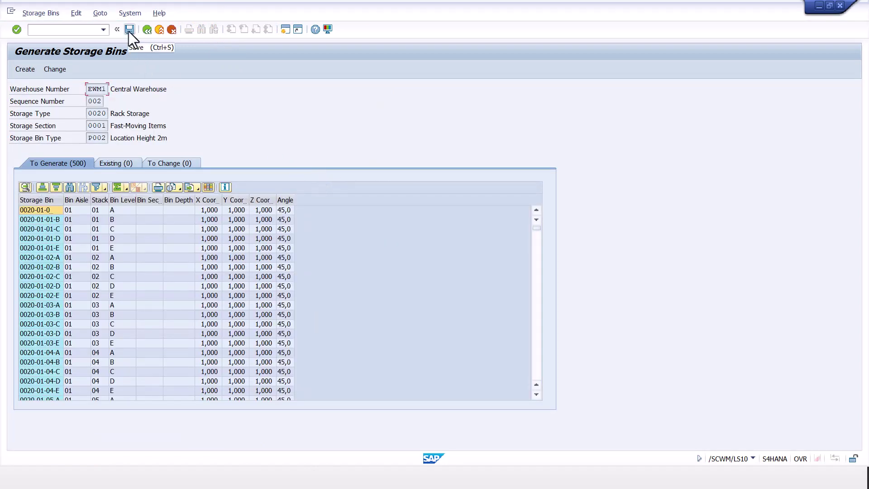
left_click(130, 30)
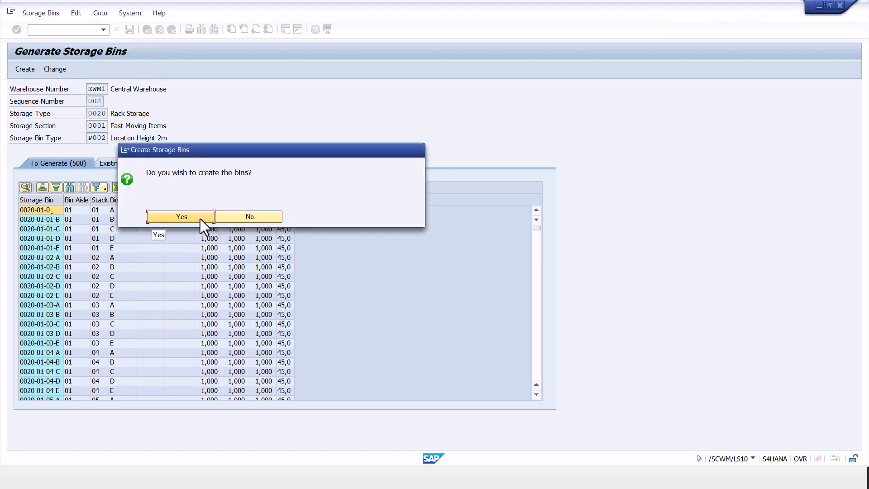
left_click(200, 218)
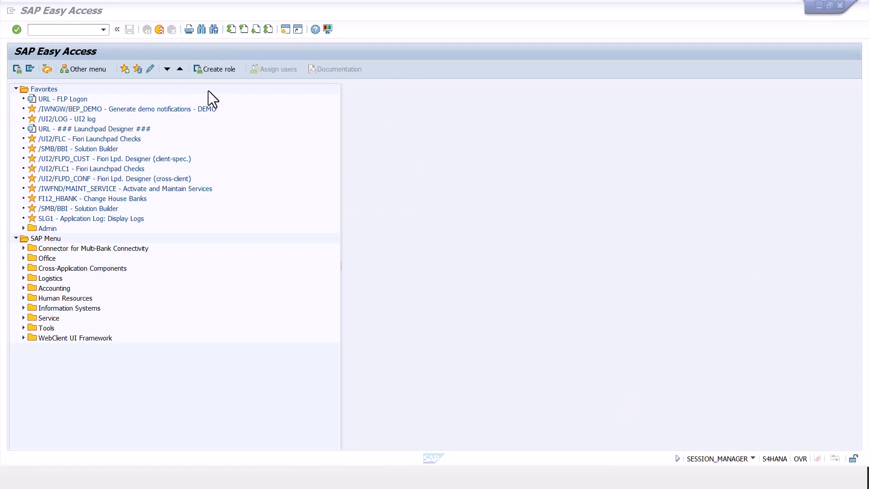
- Open bin sorting /SCWM/SBST for warehouse EWM1 and activity area 0001
left_click(70, 30)
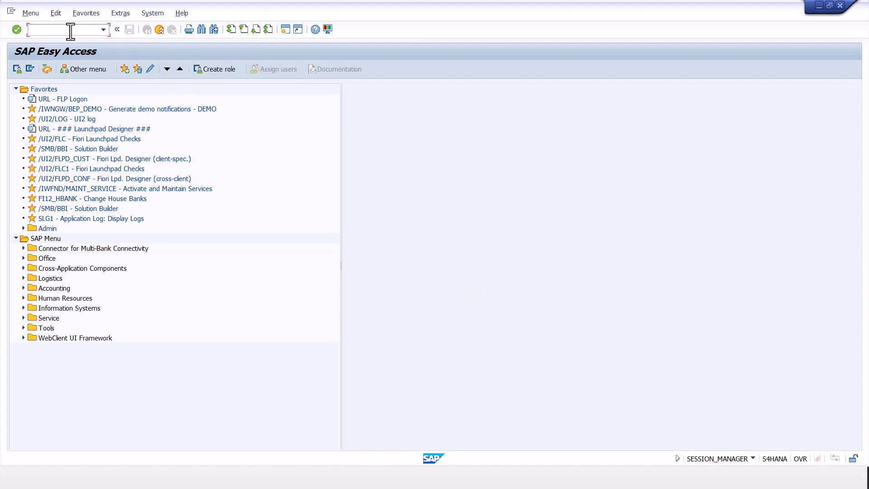
type("/n")
type("/SCWM/SBST")
key("Return")
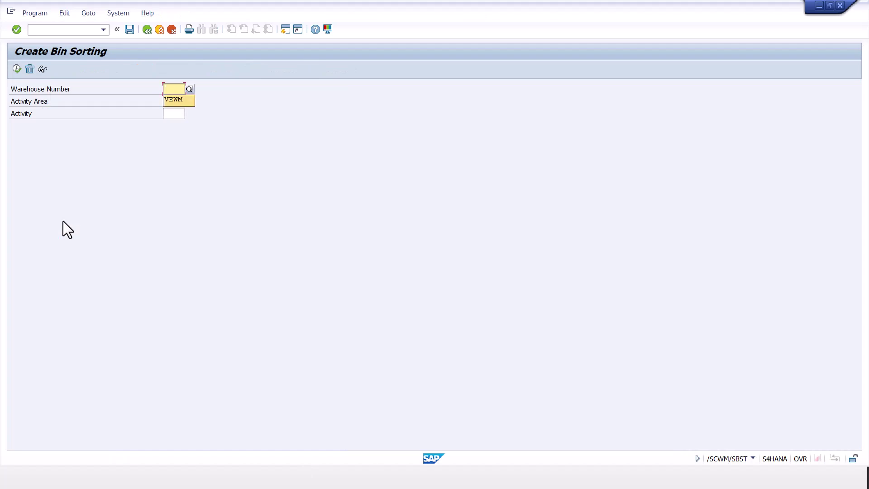
type("EWM")
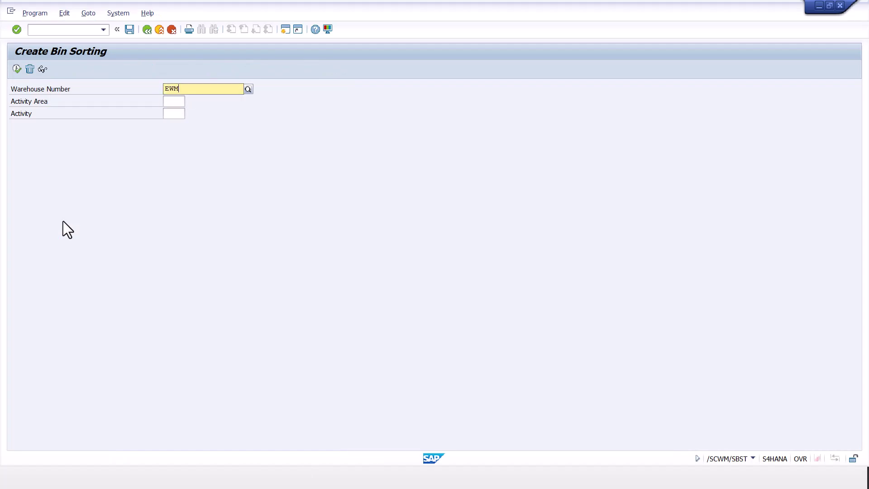
key("Return")
type("1")
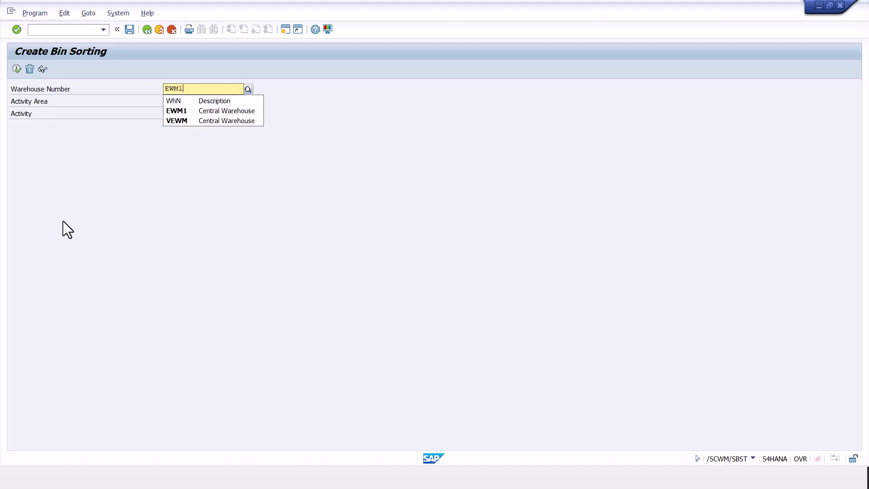
left_click(218, 110)
left_click(181, 101)
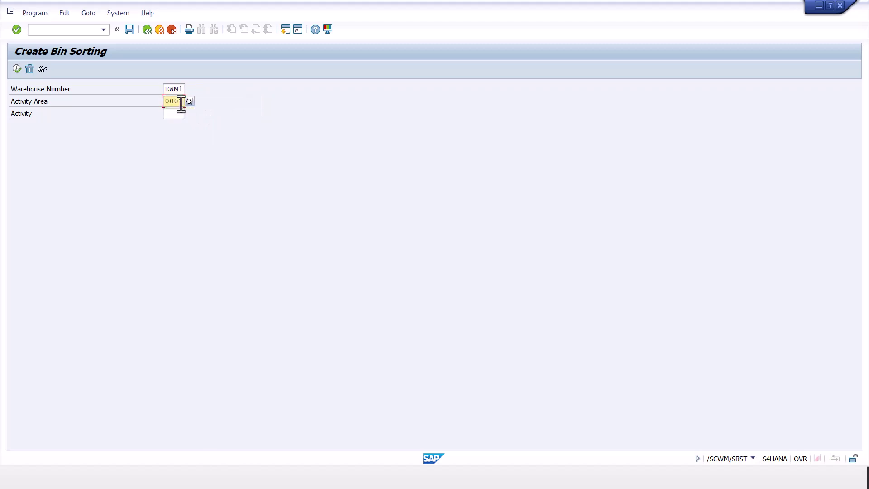
left_click(181, 109)
key("Return")
key("alt+Tab")
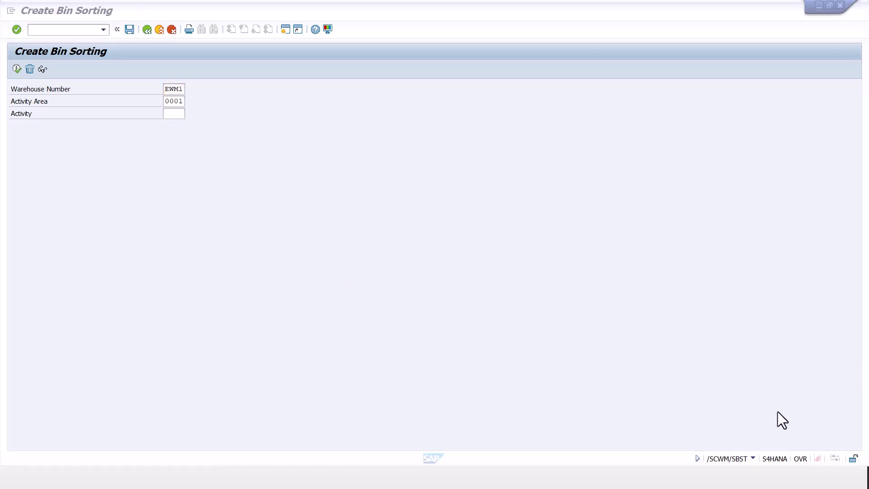
- Run the bin sorting, save the simulated result, and return to Easy Access
left_click(18, 70)
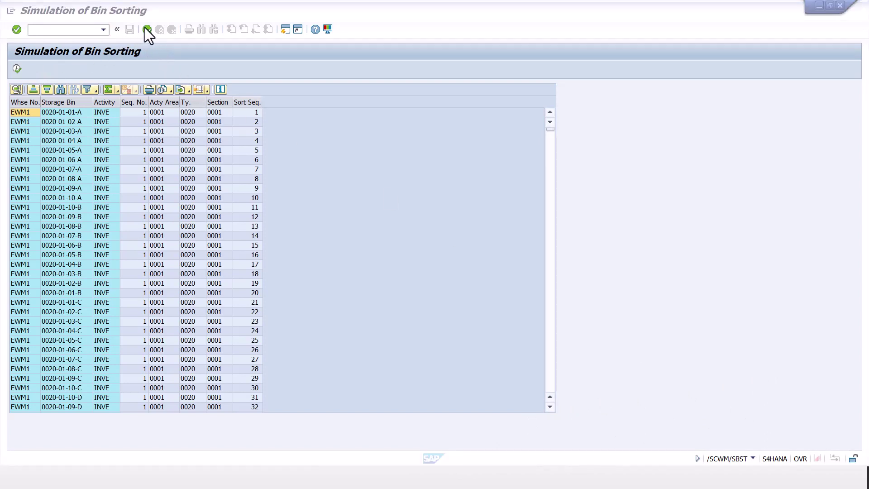
left_click(18, 69)
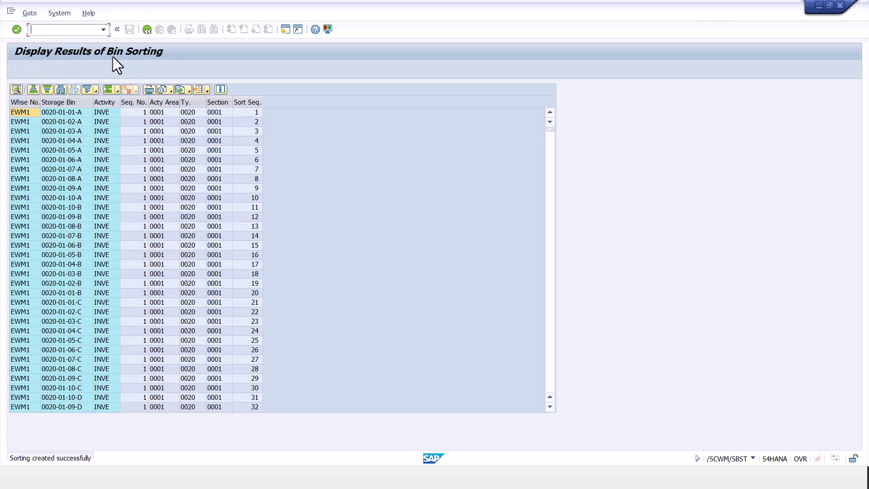
left_click(147, 29)
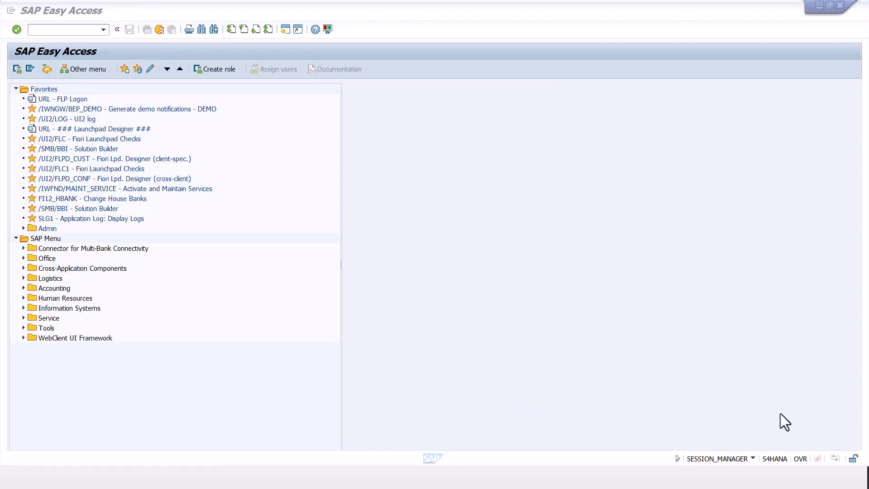
- Open the inbound staging area and door determination table /scwm/stadet_in for warehouse EWM1
left_click(82, 30)
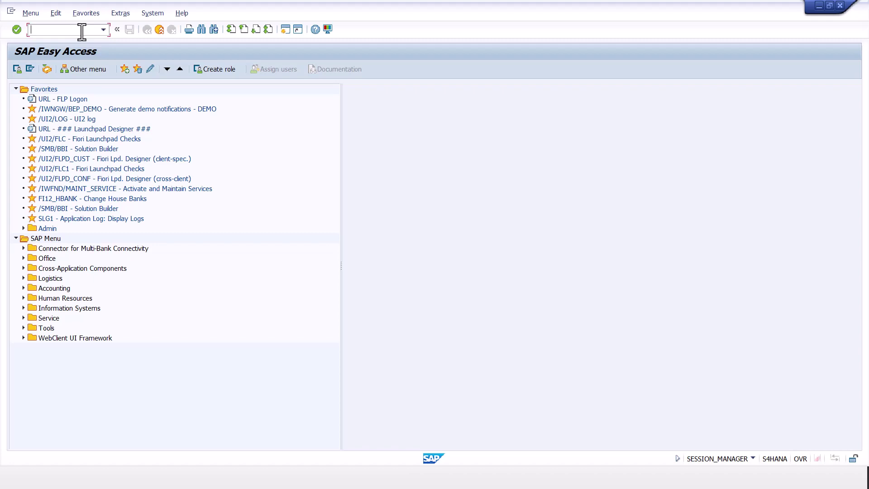
type("/n")
type("/scwm/stadet_in")
key("Return")
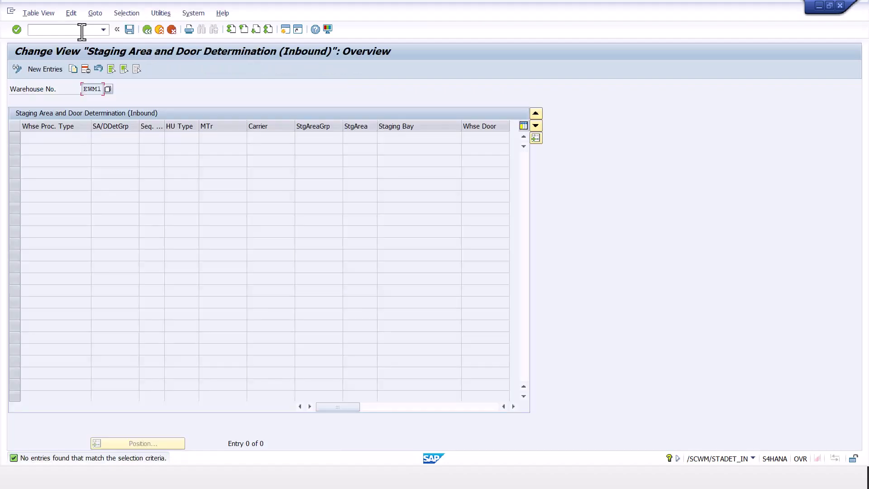
- Add a new inbound entry with process type 1010 Putaway and staging area group 9010
left_click(51, 69)
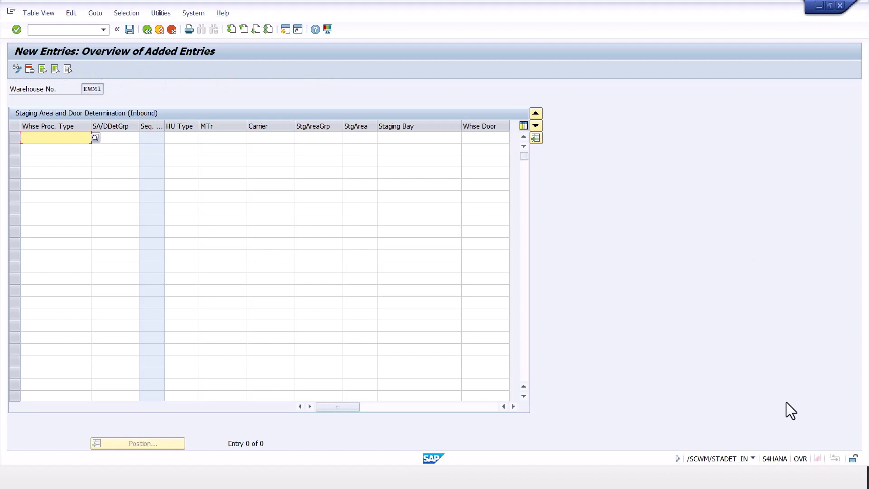
left_click(69, 139)
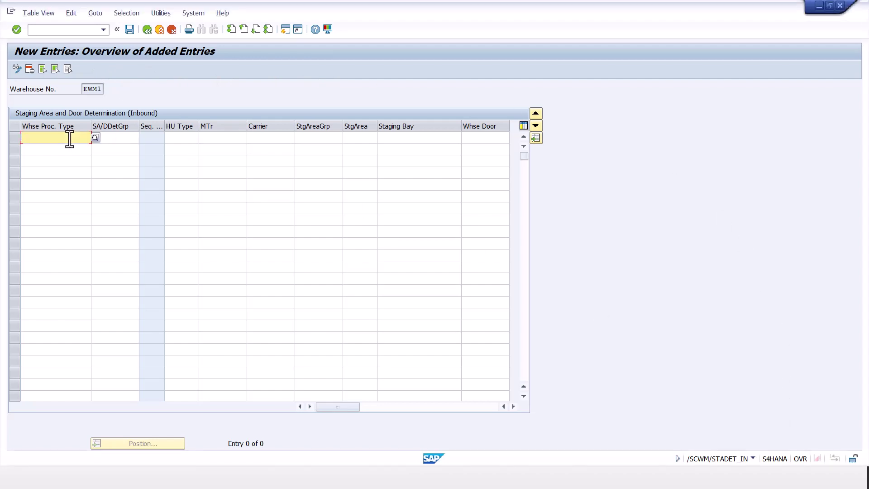
left_click(96, 137)
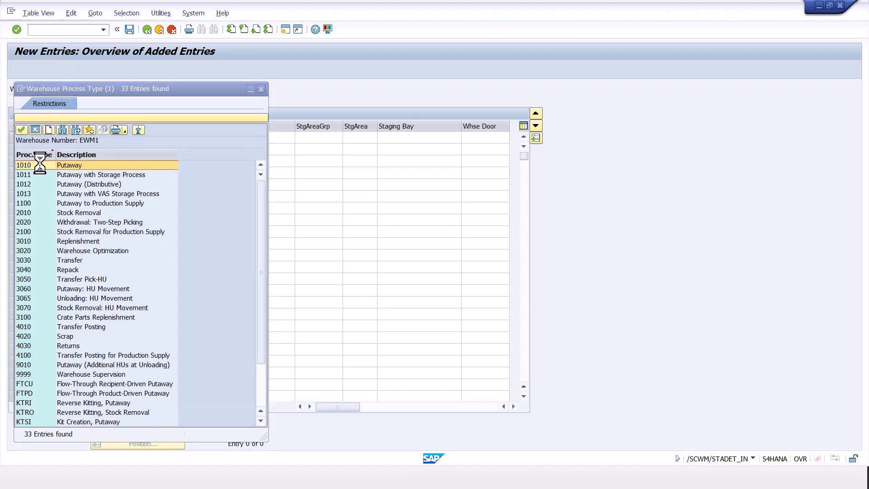
double_click(29, 164)
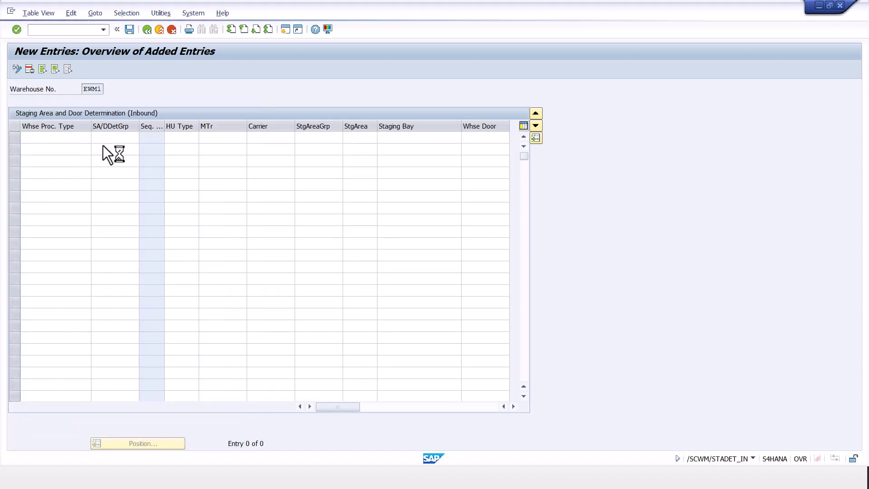
left_click(273, 137)
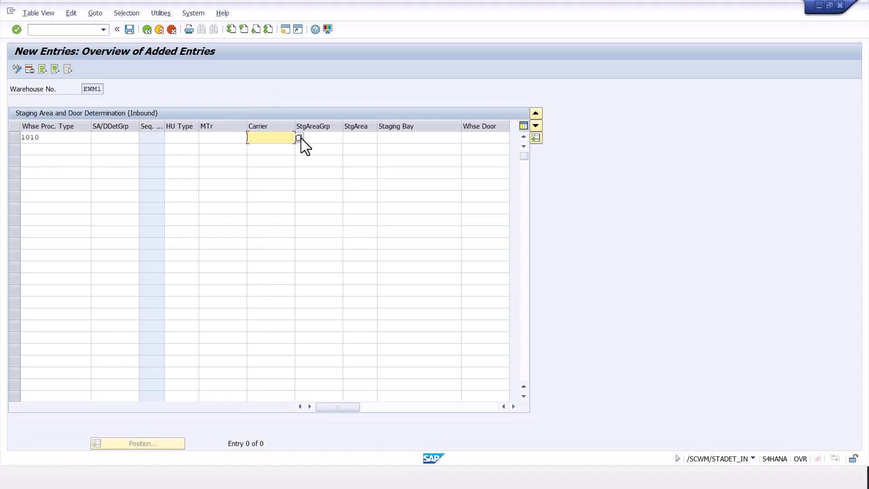
left_click(315, 137)
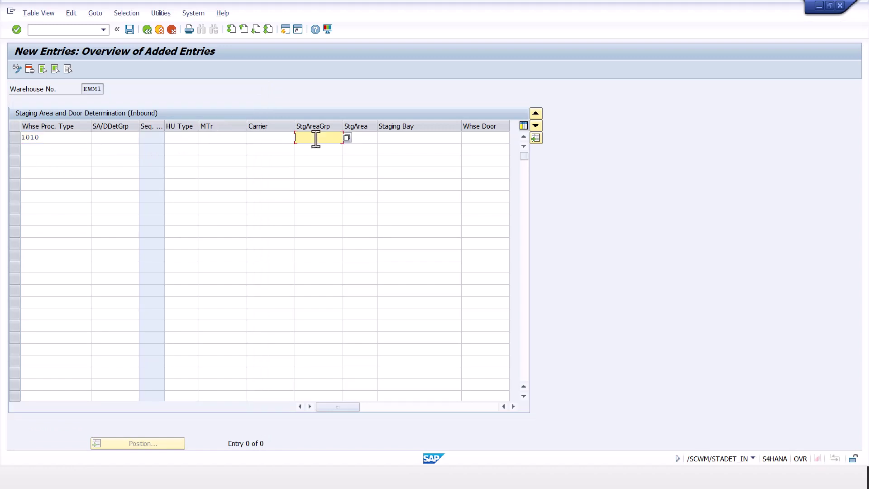
left_click(347, 137)
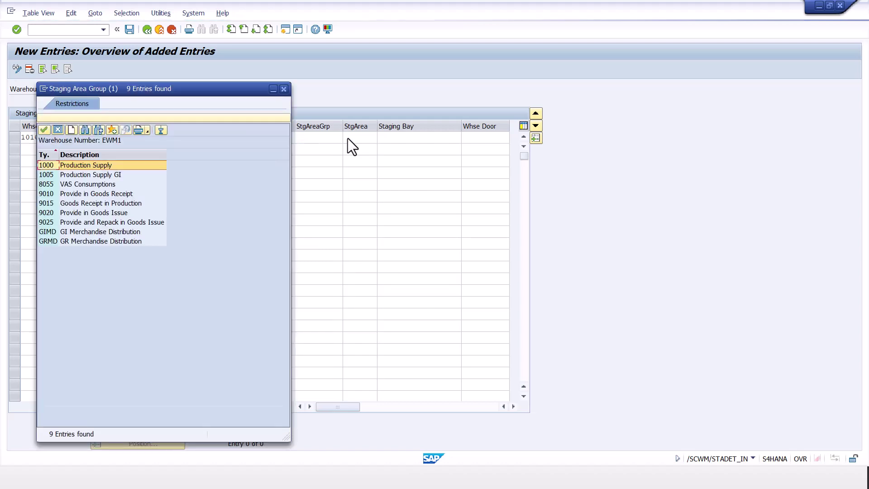
double_click(49, 193)
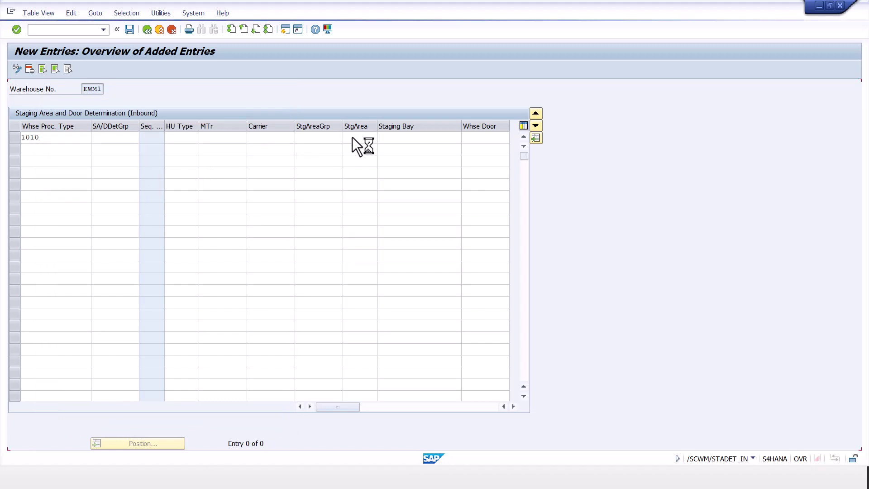
- Set the entry's staging area to 0001 and its warehouse door to DOR2
left_click(352, 137)
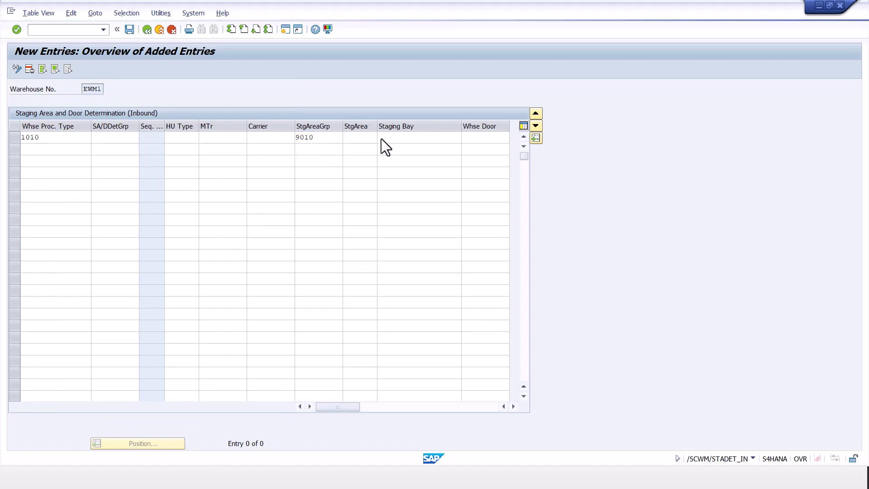
key("F4")
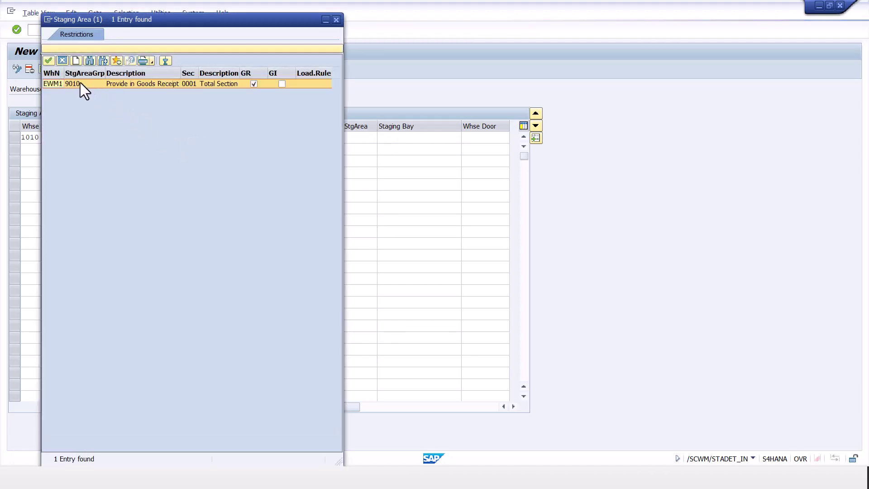
double_click(193, 83)
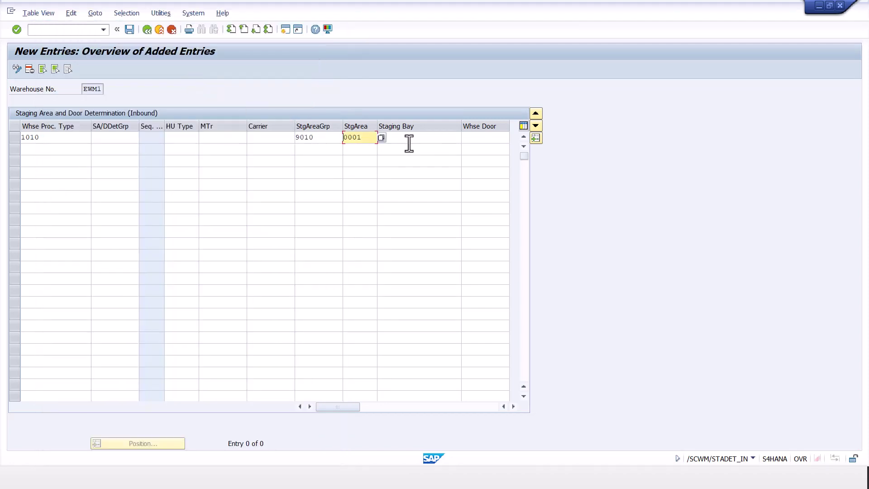
left_click(474, 138)
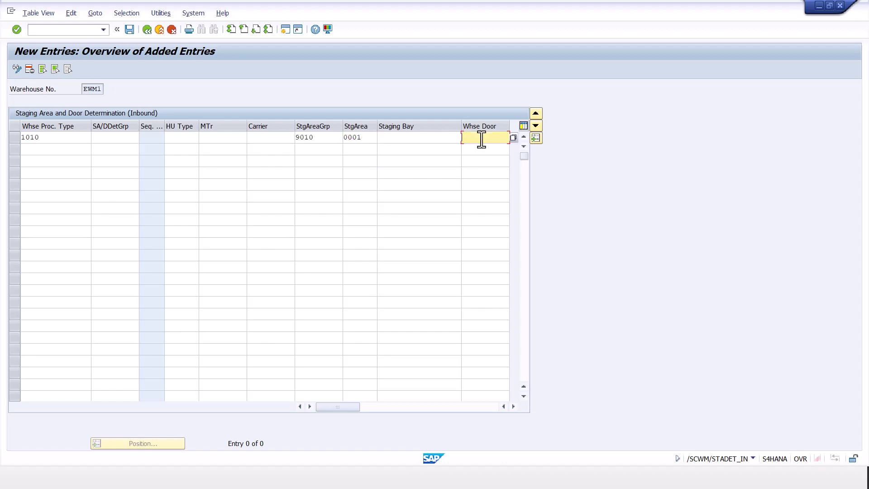
left_click(513, 138)
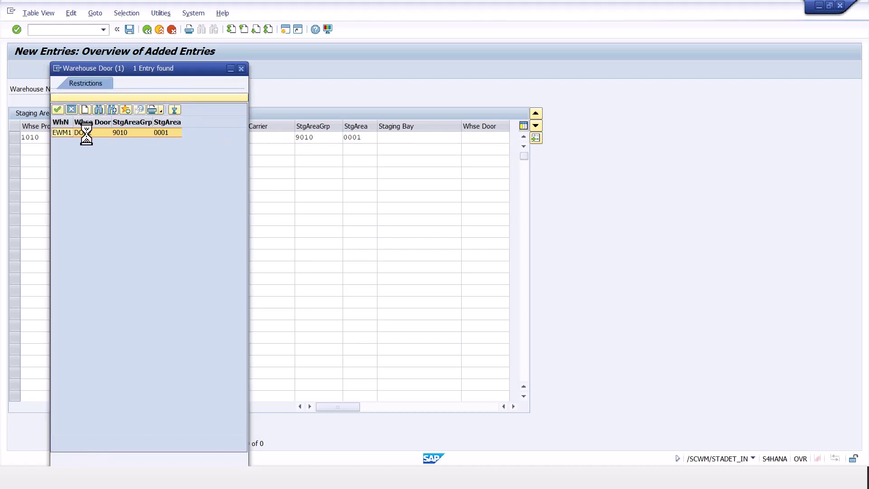
double_click(86, 133)
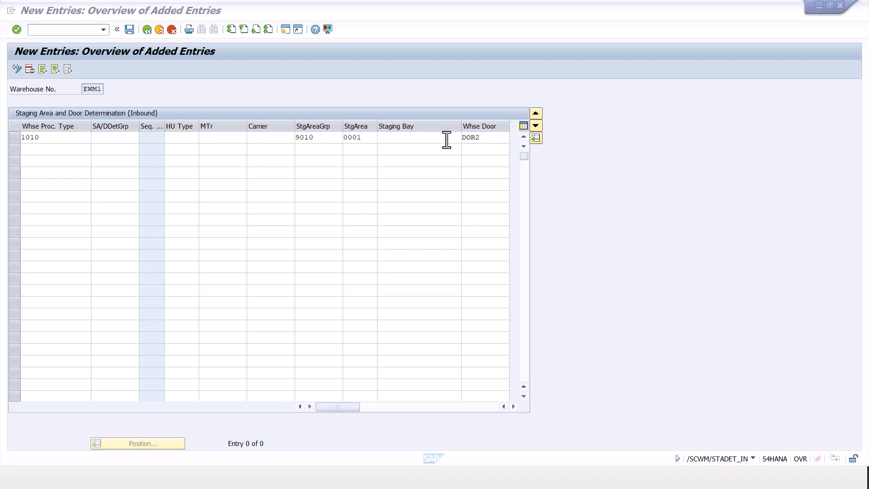
- Set staging bay GR-ZONE, save the entry, and return to the overview
left_click(447, 139)
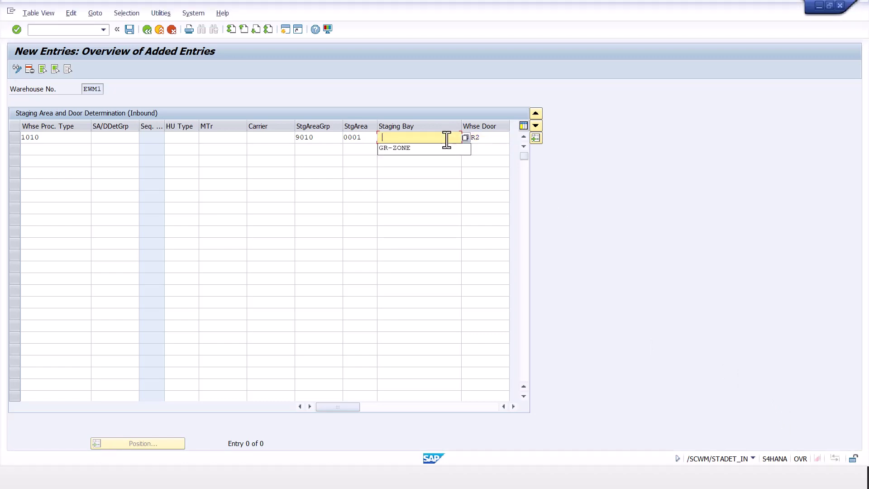
left_click(436, 150)
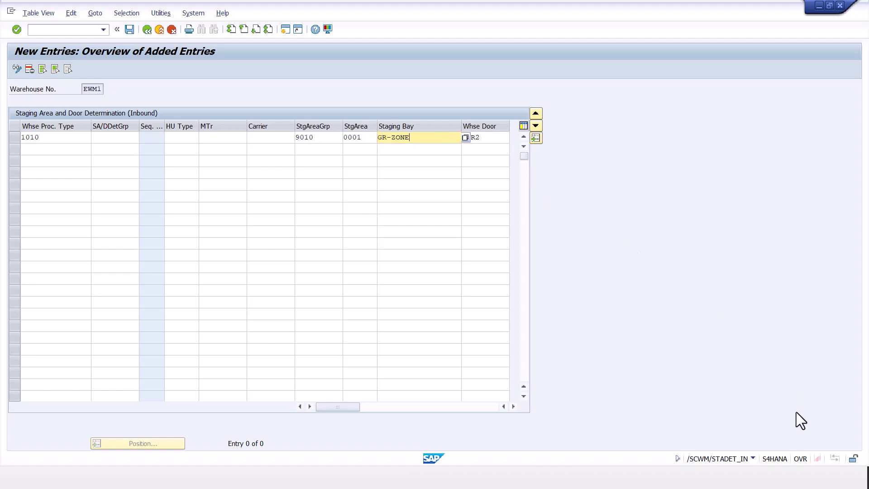
left_click(131, 29)
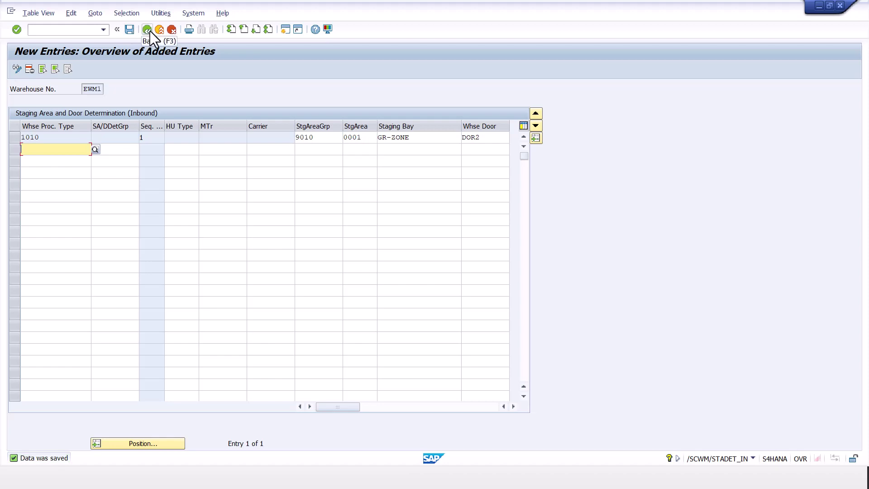
left_click(150, 31)
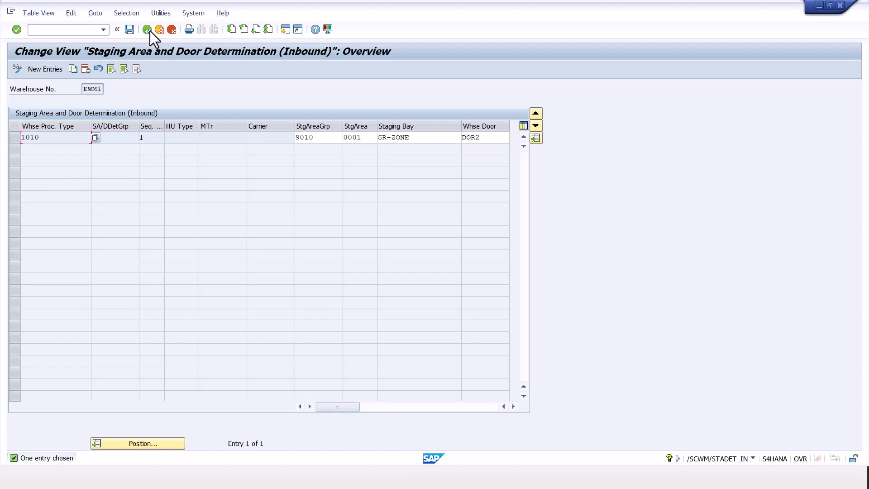
- Go back to the menu, open /scwm/stadet_out, and start a new outbound entry for EWM1
left_click(150, 31)
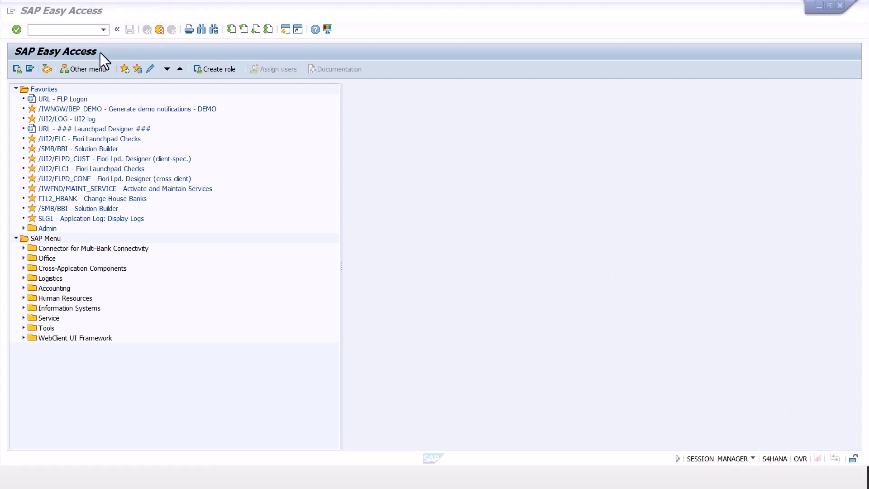
left_click(89, 30)
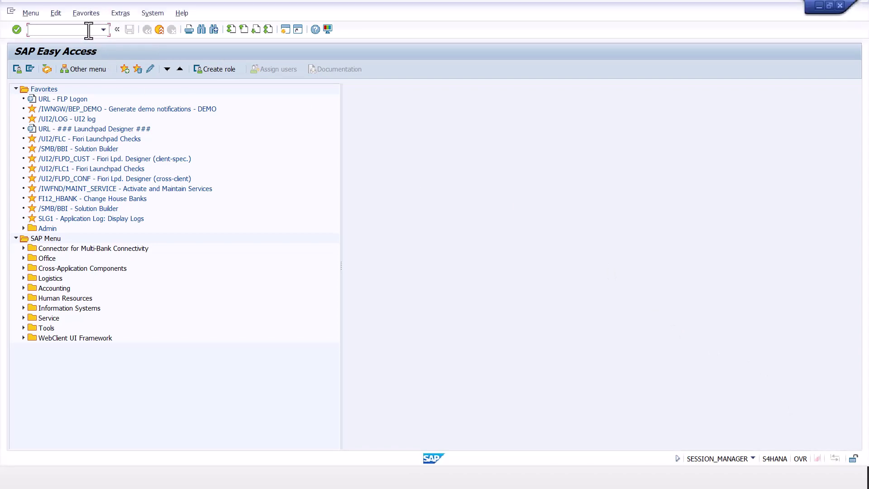
type("/n/scwm/stadet_out")
key("Return")
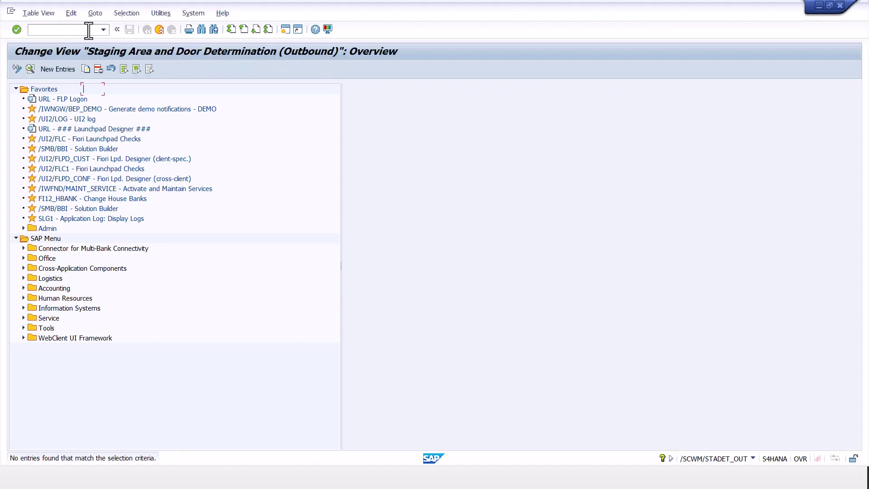
left_click(61, 69)
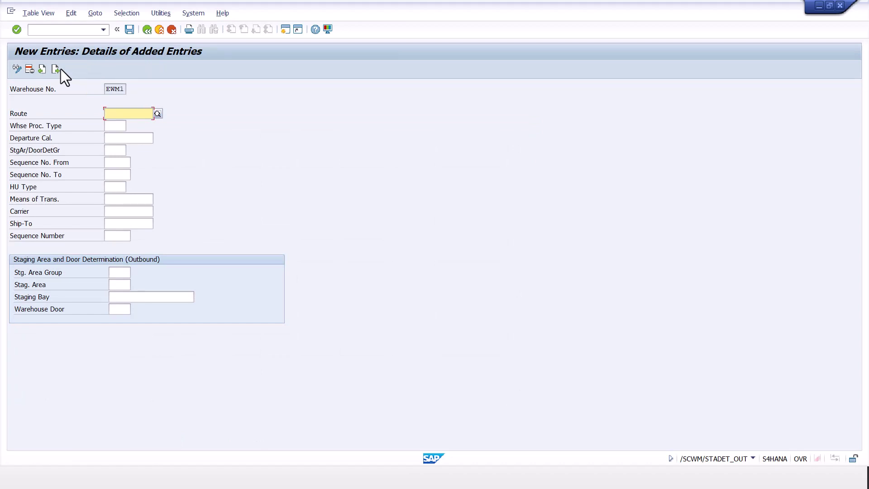
- Give the outbound entry process type 2010 Stock Removal and staging area group 9020 Provide in Goods Issue
key("Tab")
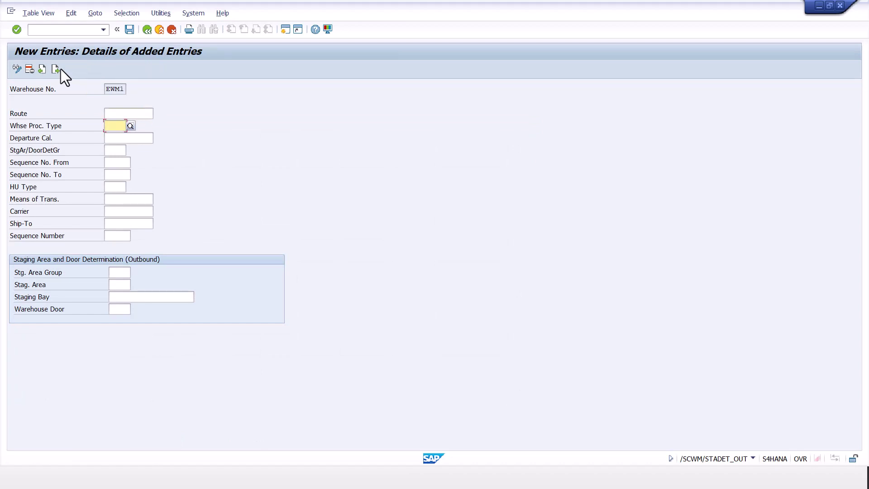
left_click(131, 126)
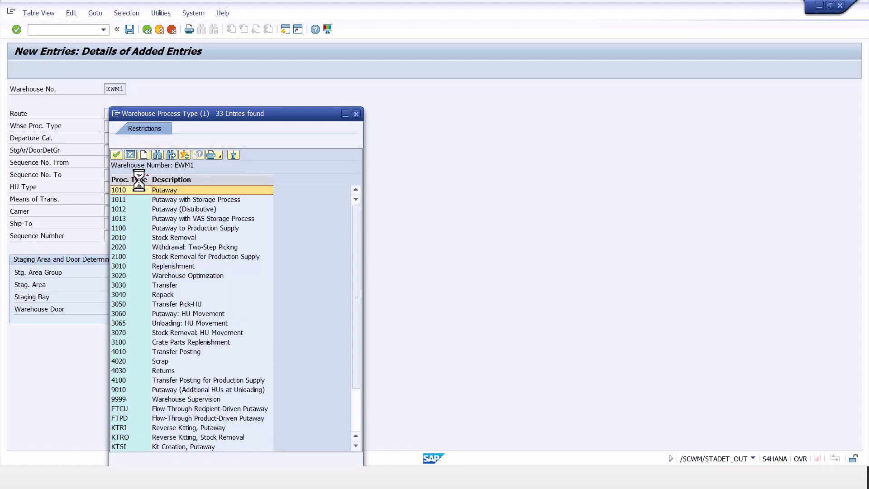
double_click(122, 237)
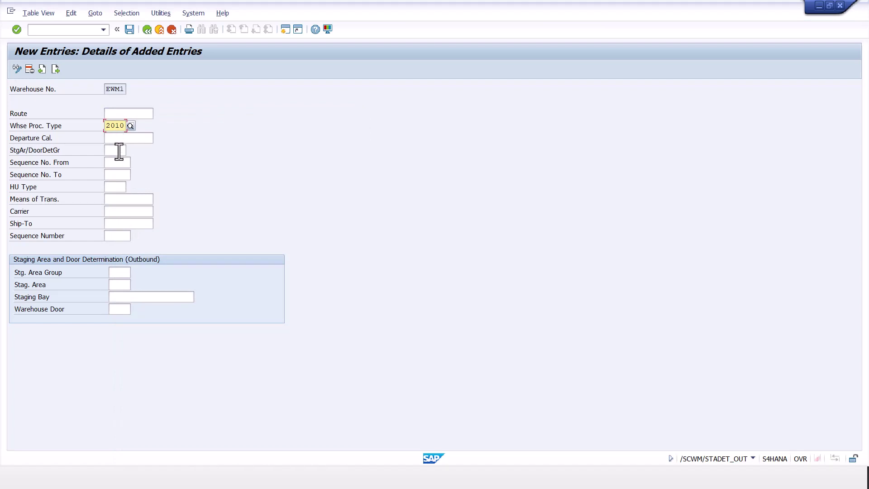
left_click(118, 150)
left_click(130, 150)
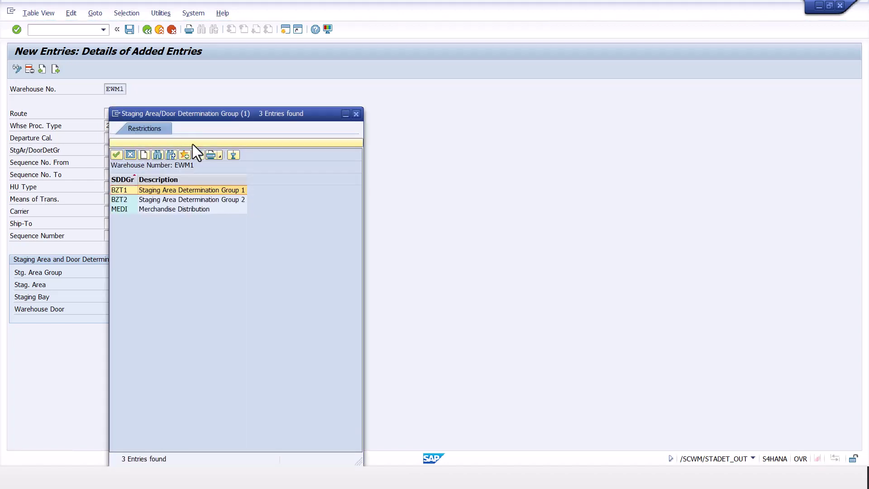
left_click(358, 114)
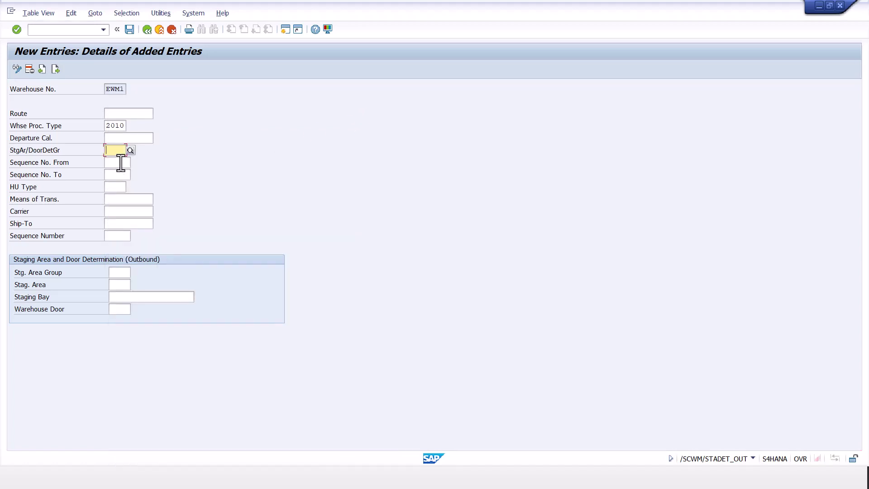
left_click(123, 273)
left_click(134, 273)
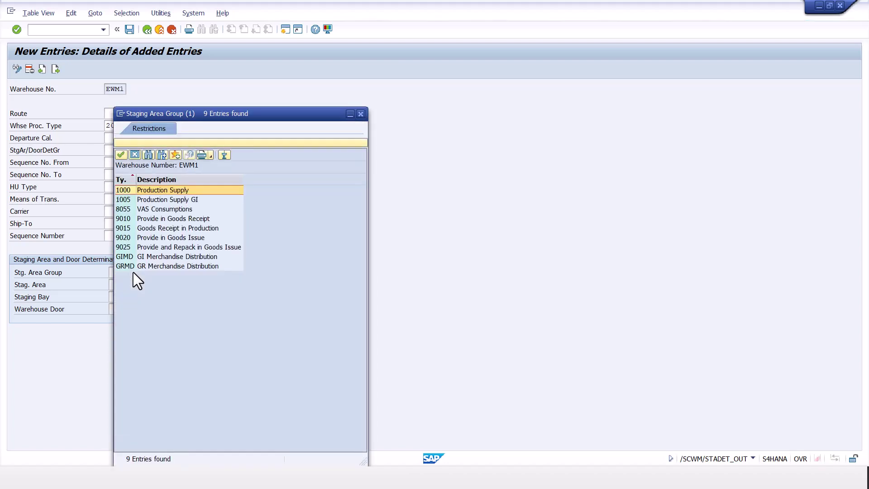
double_click(126, 239)
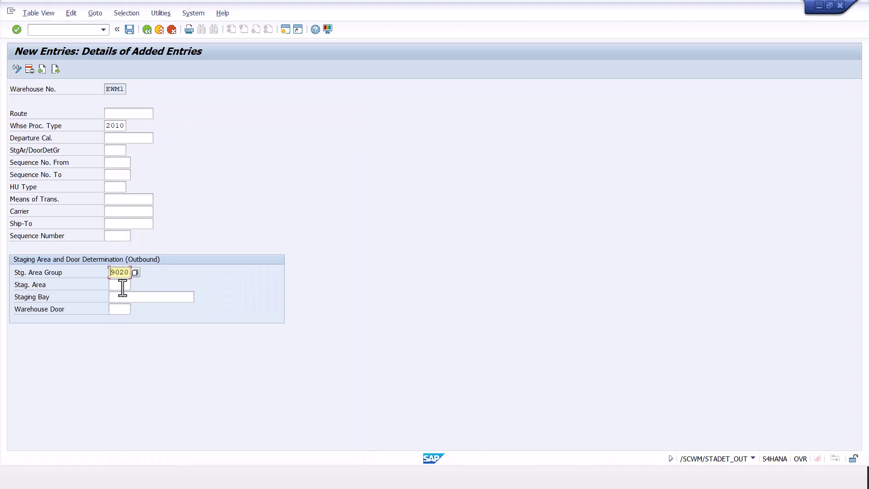
- Fill in staging area 0001, warehouse door DOR3 and staging bay GI-ZONE for group 9020
left_click(120, 284)
left_click(135, 284)
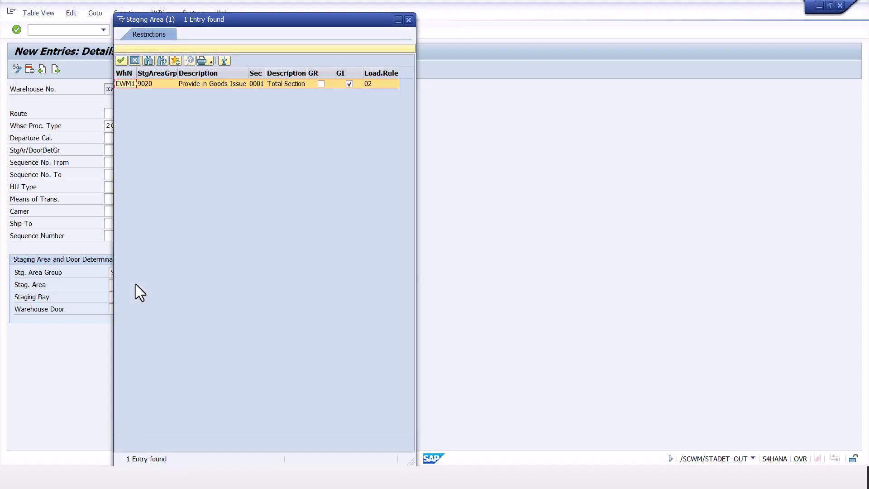
left_click(259, 86)
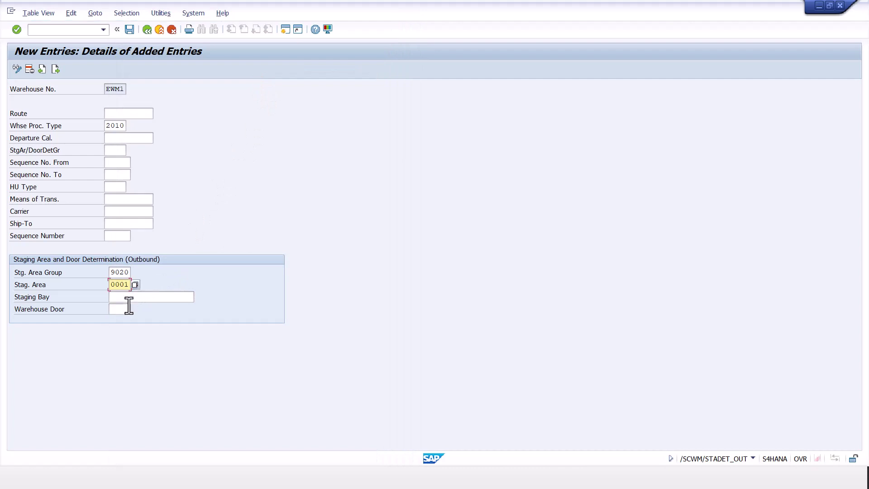
left_click(127, 311)
key("Return")
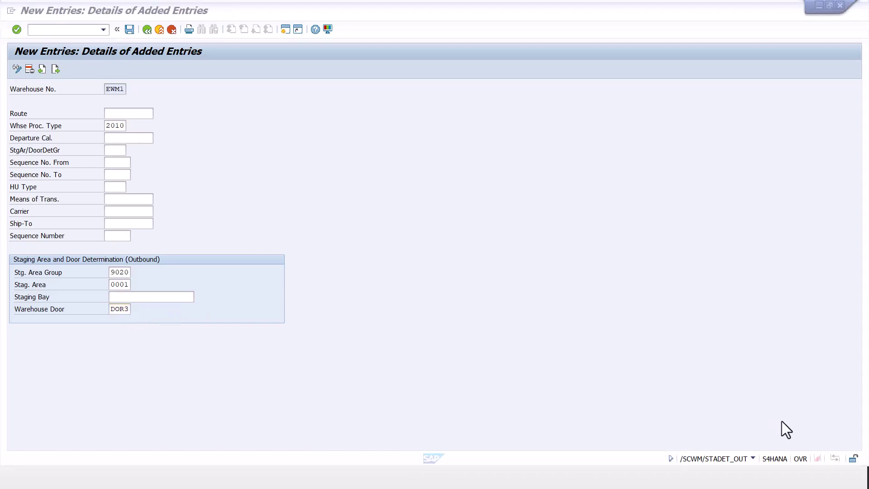
left_click(186, 296)
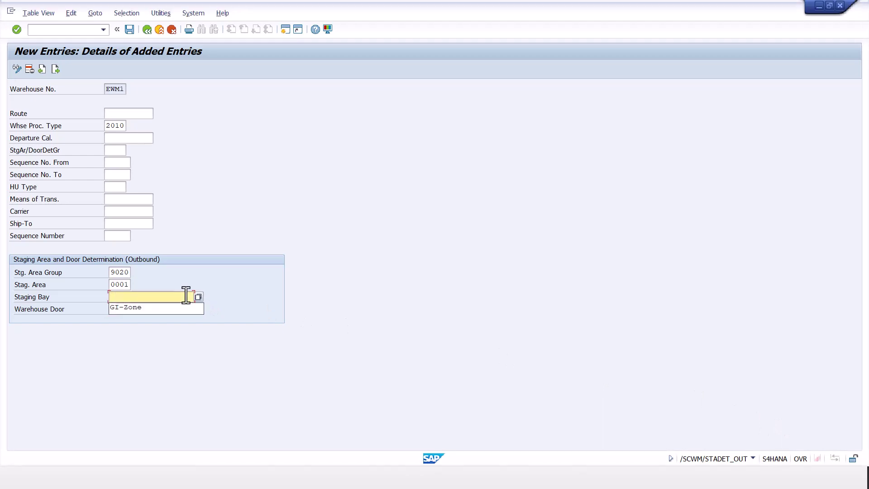
left_click(181, 305)
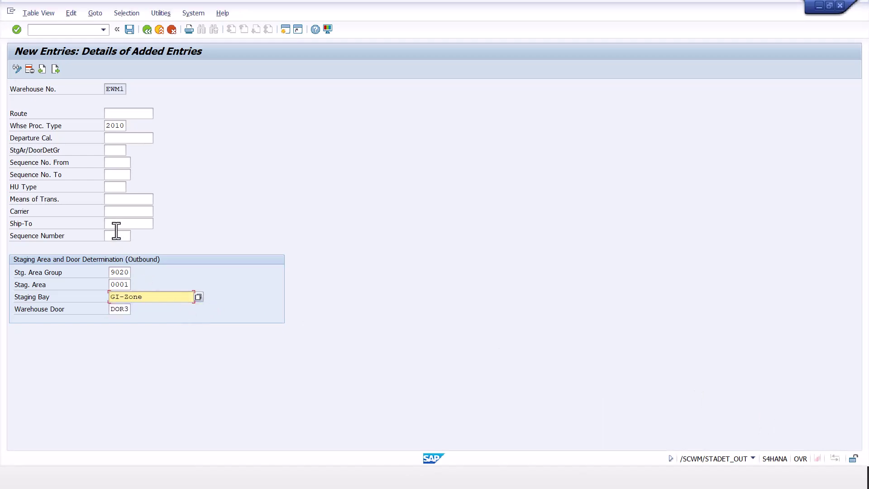
- Enter sequence number 1, save the outbound entry and return to the overview
left_click(117, 236)
type("1")
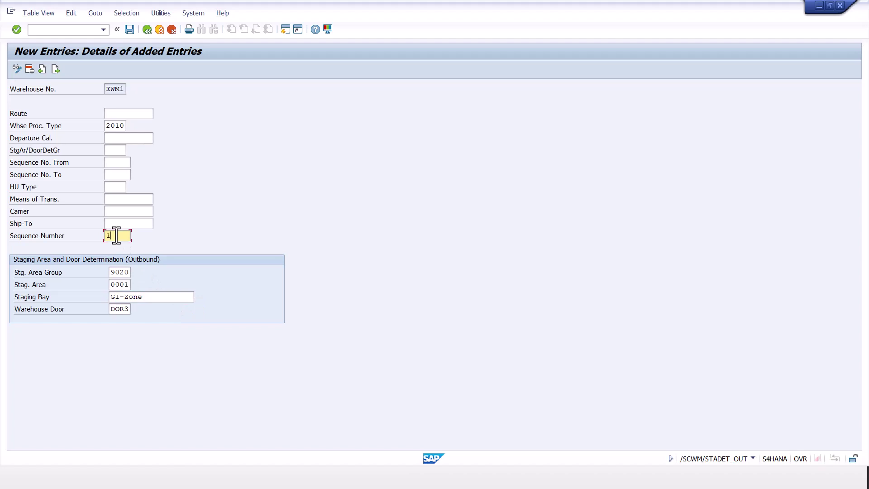
key("Return")
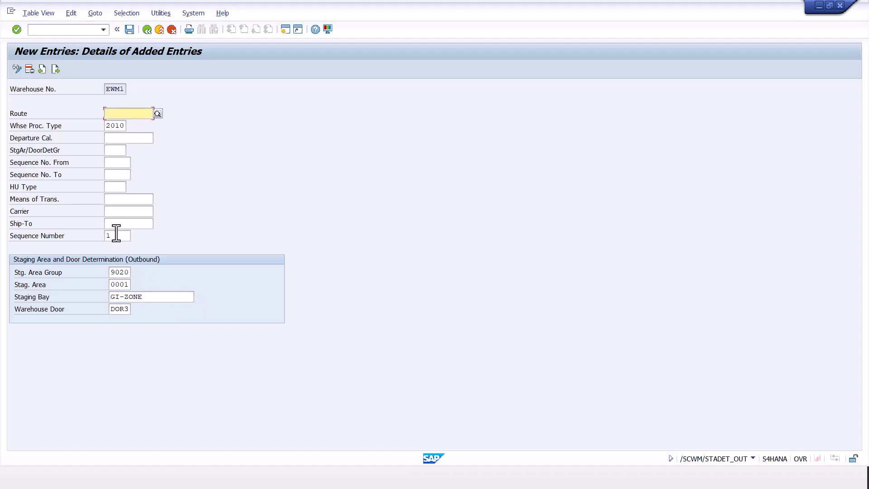
left_click(131, 28)
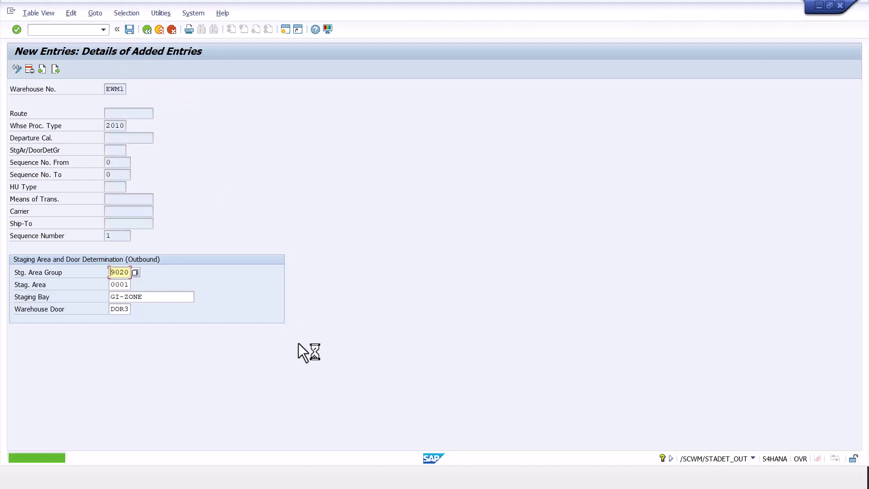
left_click(147, 29)
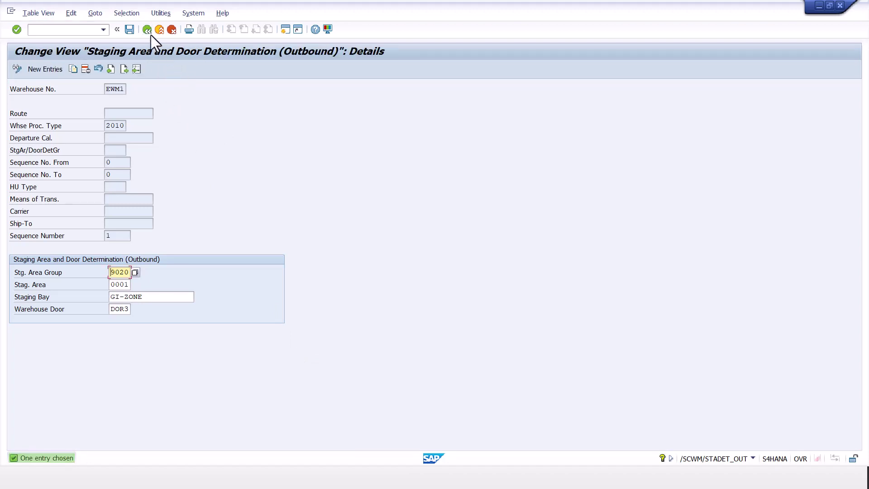
left_click(148, 30)
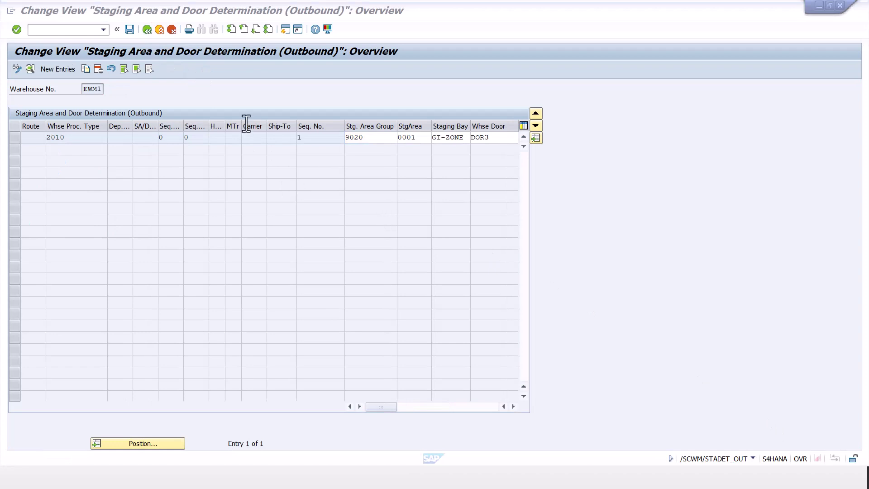
- Open the staging area access sequence table with /n/scwm/stadet_ass
left_click(147, 30)
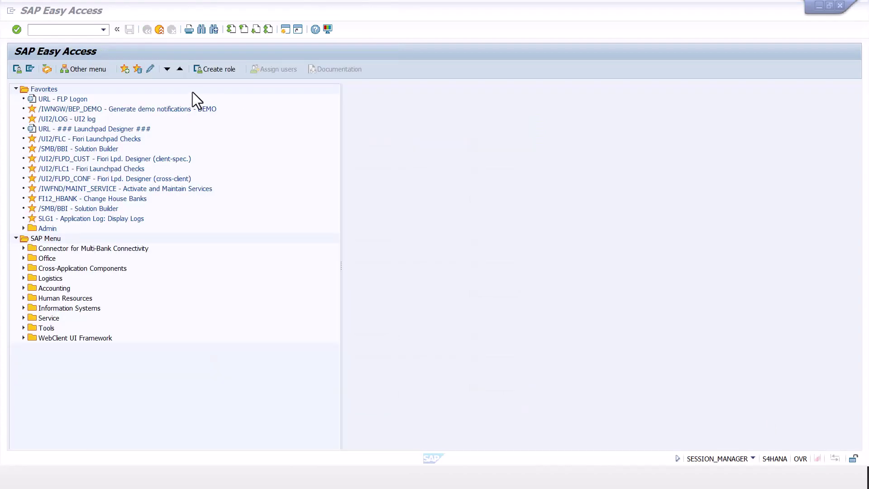
left_click(75, 32)
type("/")
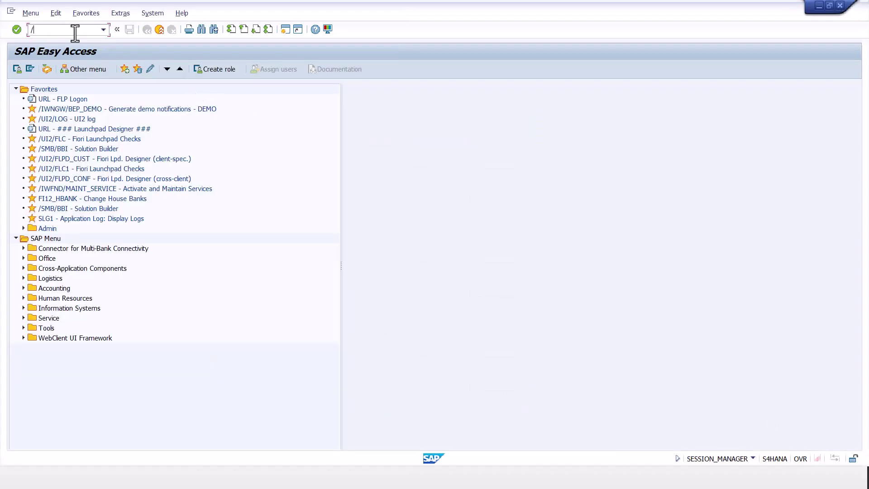
type("n/scwm/stadet_ass")
key("Return")
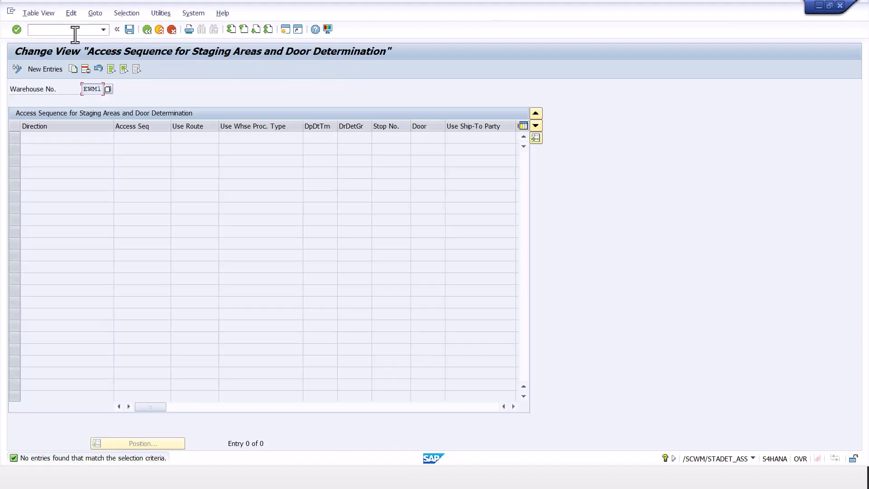
- Add Inbound and Outbound entries using warehouse process type, save, and return to Easy Access
left_click(53, 67)
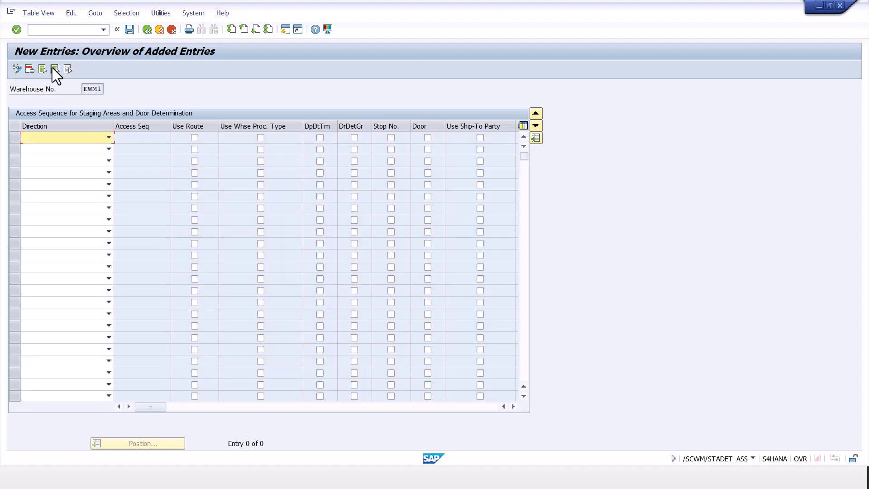
left_click(109, 138)
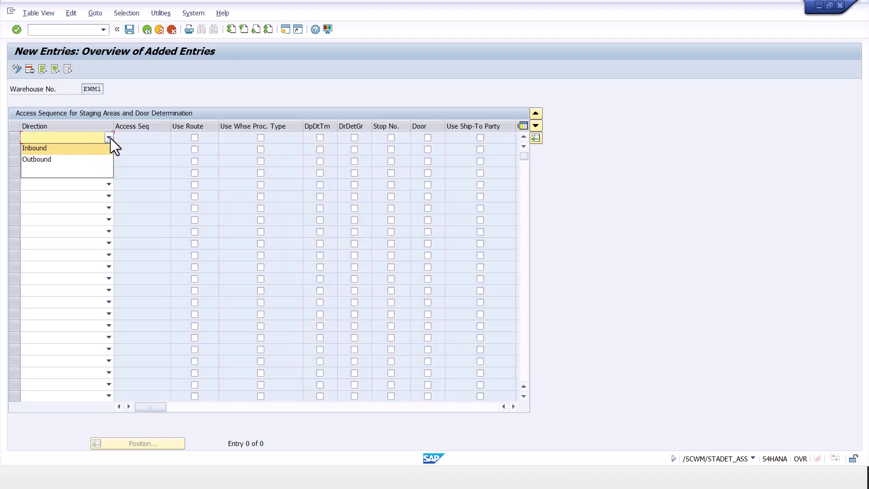
left_click(95, 150)
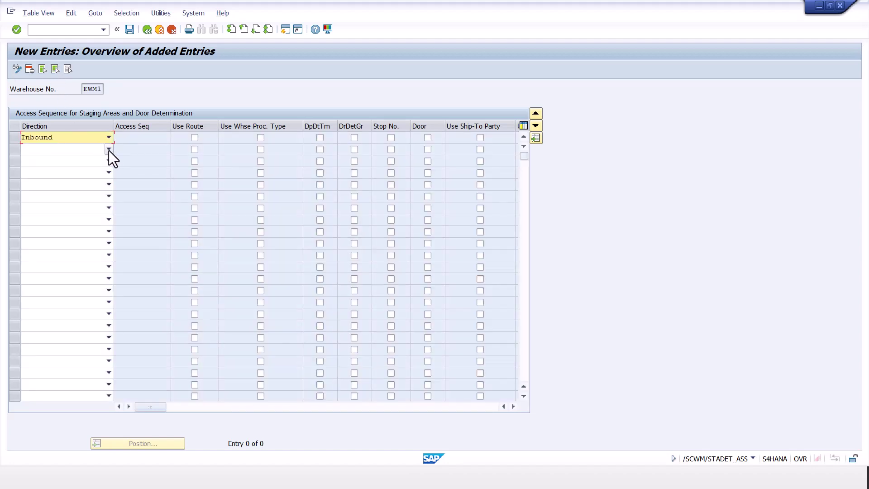
left_click(109, 150)
left_click(95, 169)
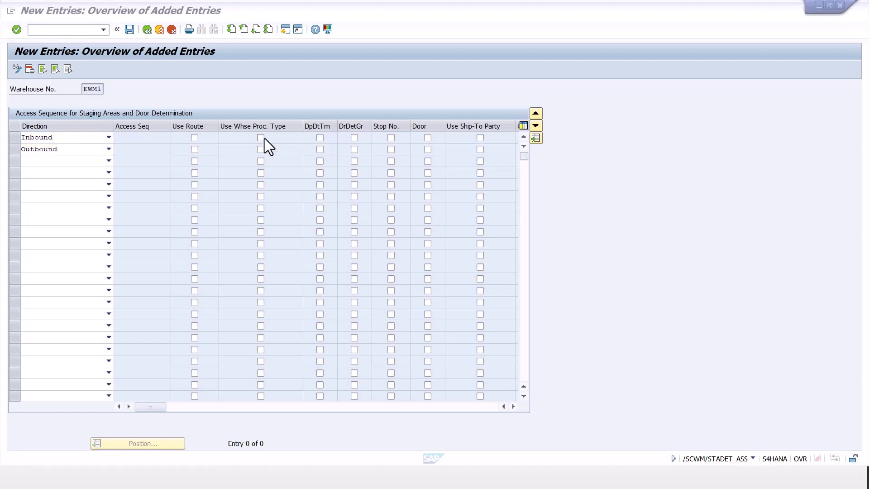
left_click(261, 138)
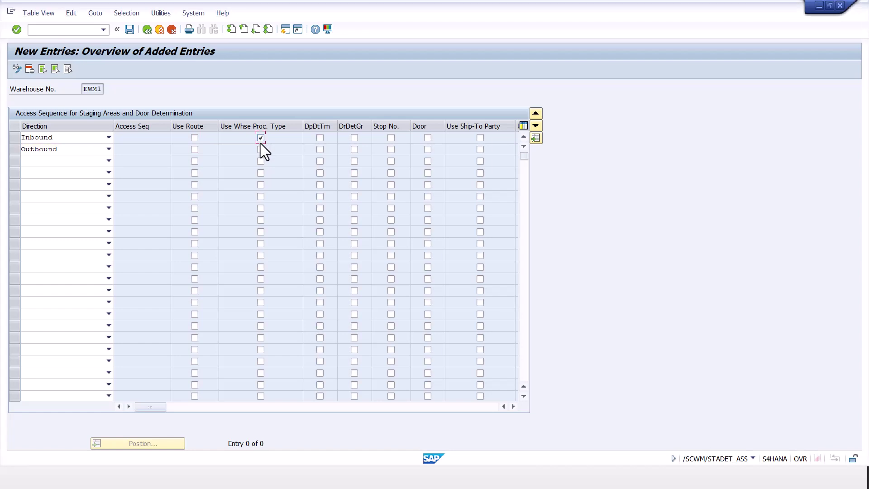
left_click(260, 149)
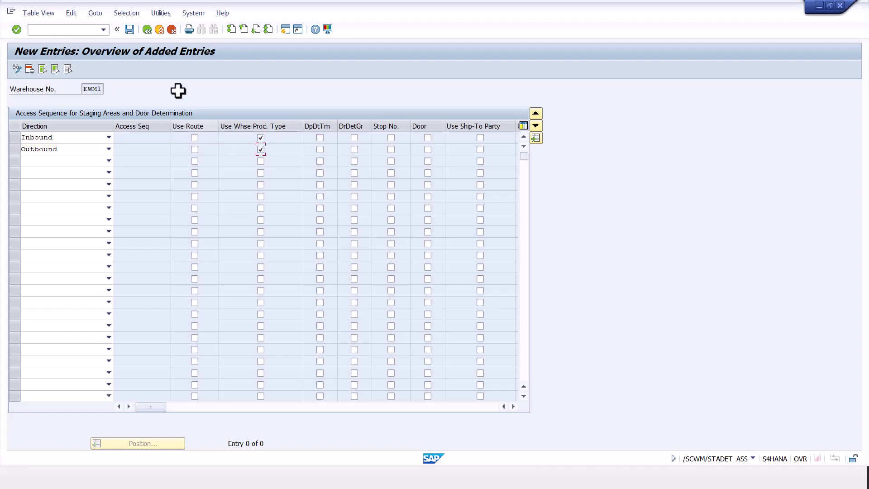
left_click(132, 31)
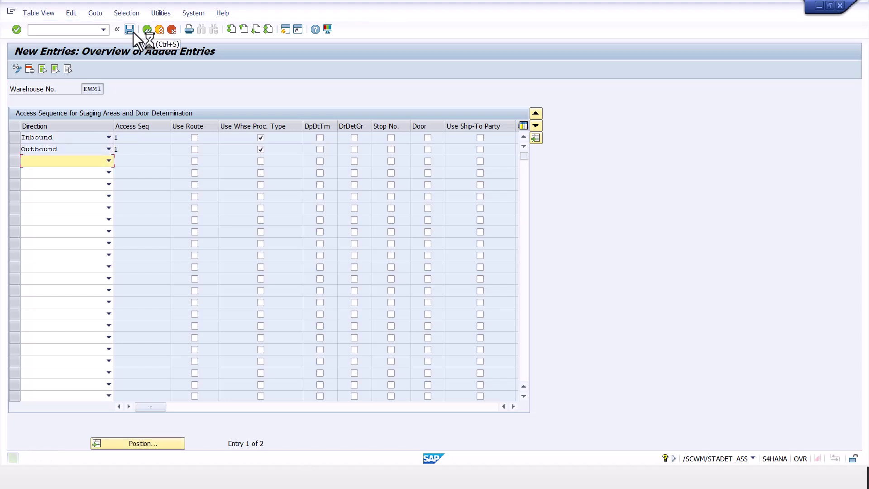
left_click(146, 30)
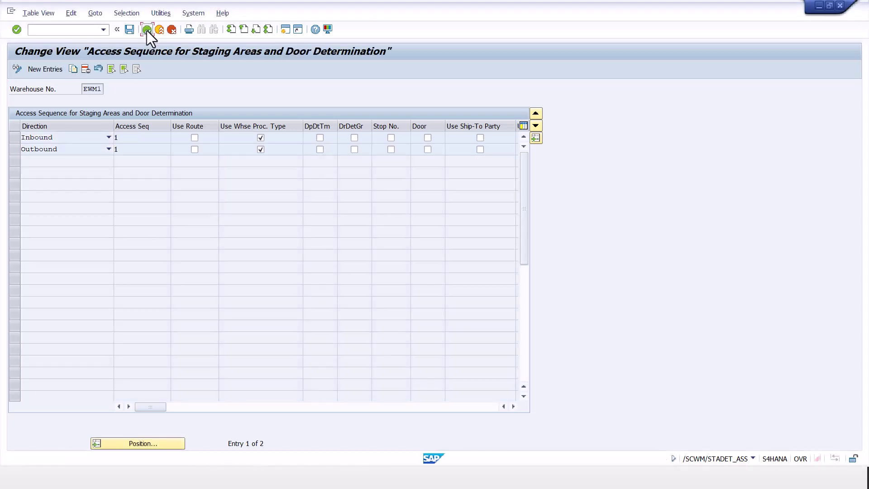
left_click(147, 30)
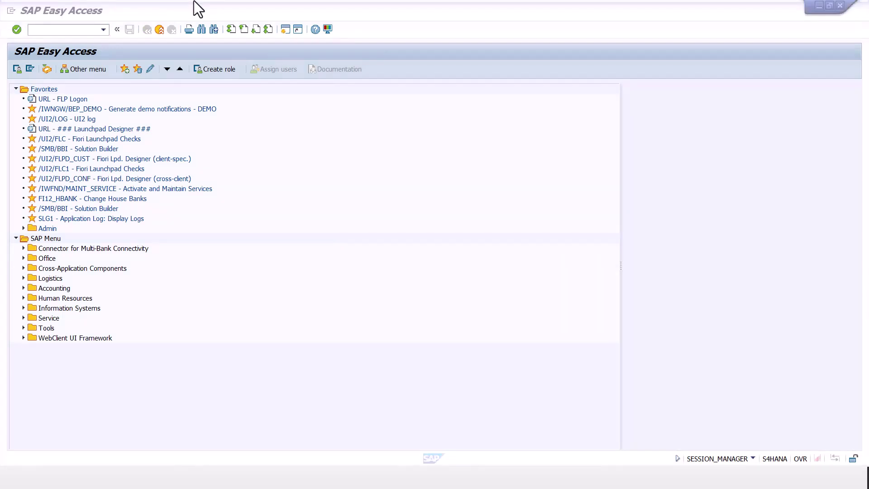
- Start a purchase order in ME21N for vendor Domestic US Supplier 10
left_click(91, 31)
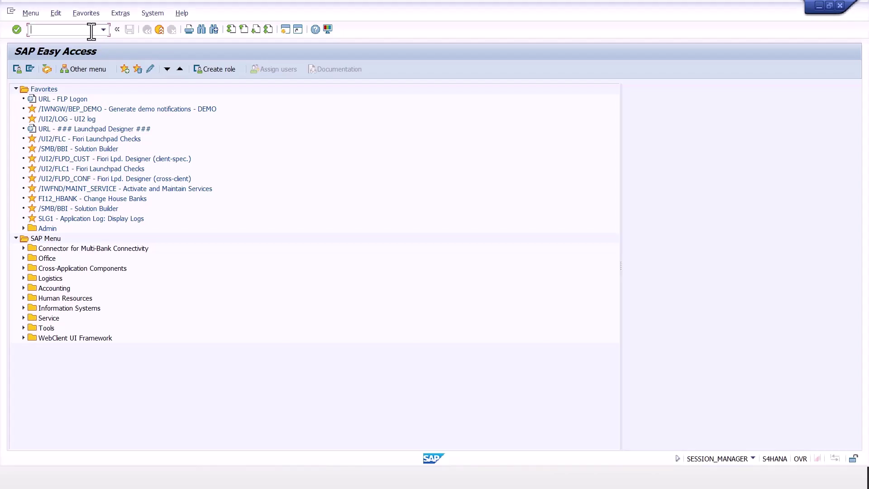
type("ME21N")
key("Return")
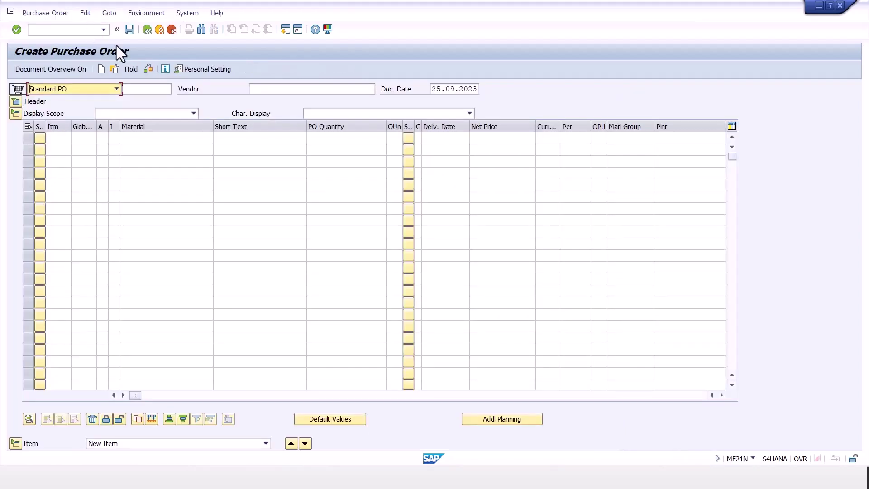
left_click(273, 89)
left_click(273, 93)
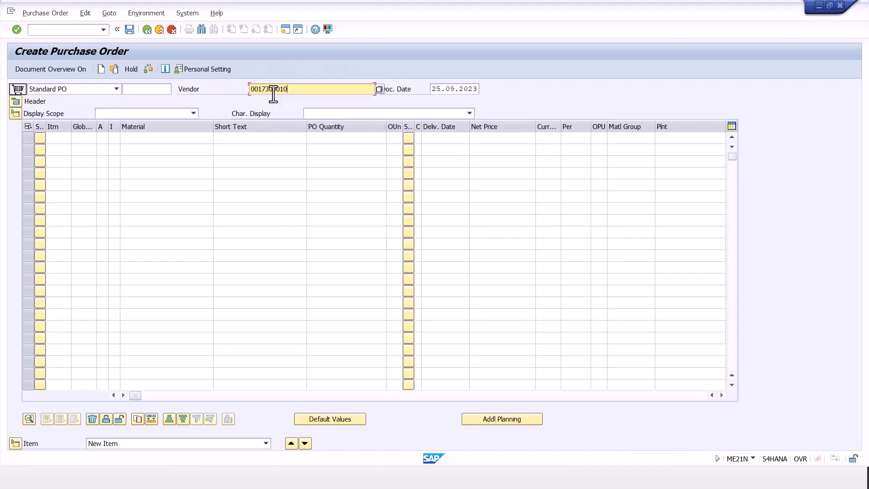
key("Tab")
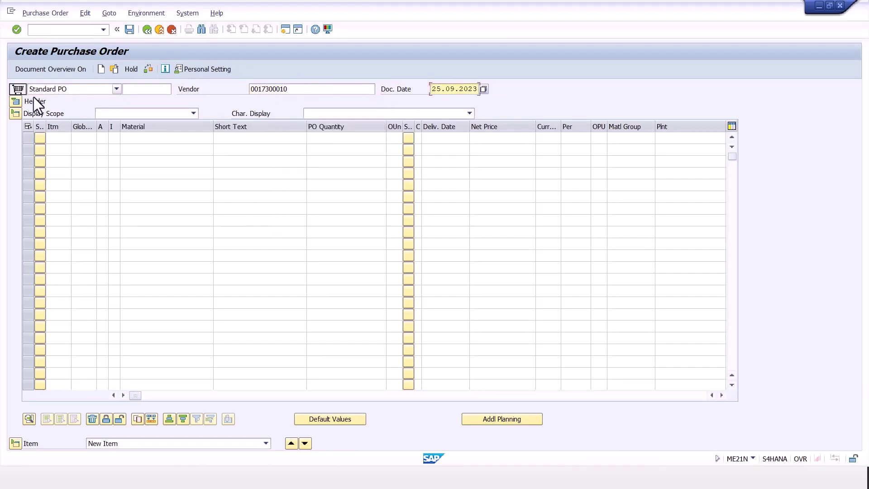
- Set the header purchasing organization to 1710 and purchasing group to 001
left_click(15, 101)
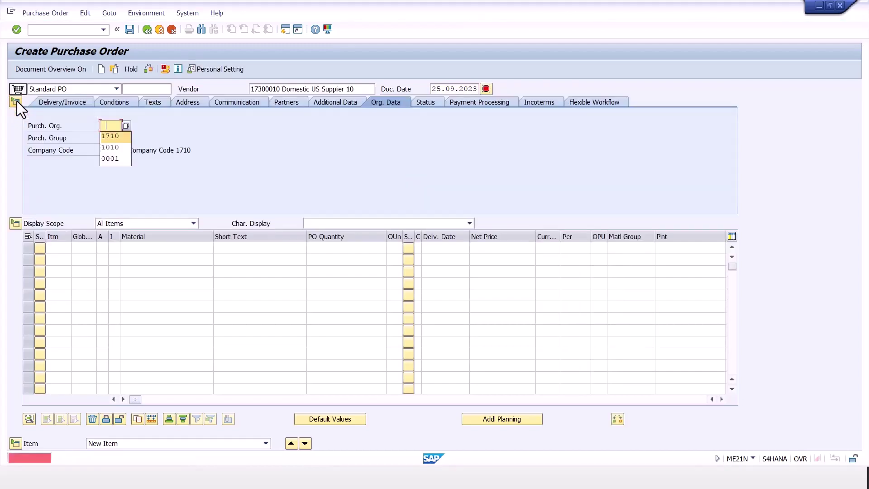
key("Return")
key("Tab")
key("space")
key("Down")
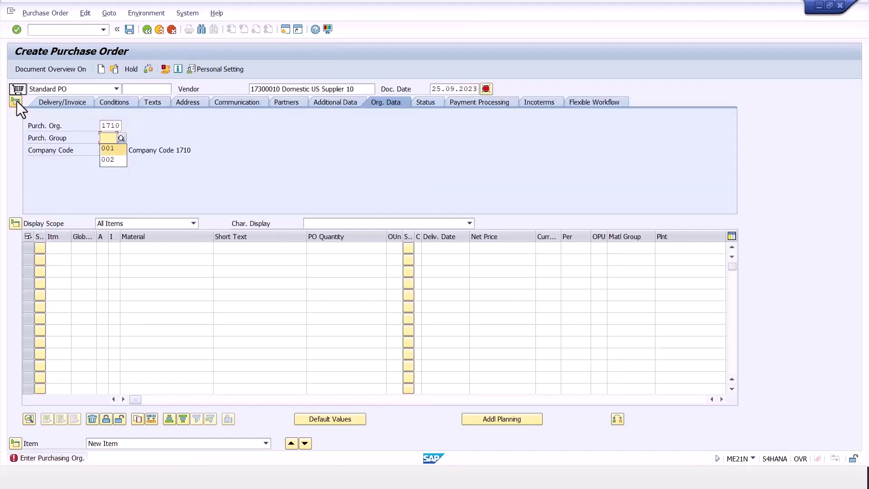
key("Return")
key("Tab")
key("Tab")
key("Tab")
- Enter item EWM-E01-01, quantity 45, plant 1710, storage location E100
key("Tab")
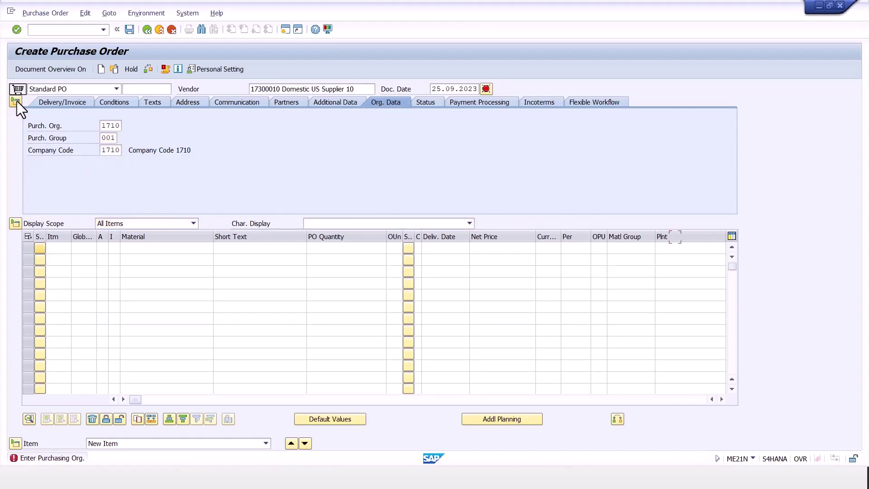
key("Tab")
key("Tab")
key("Tab")
key("Tab")
key("Tab")
key("Down")
key("Return")
key("Tab")
key("Tab")
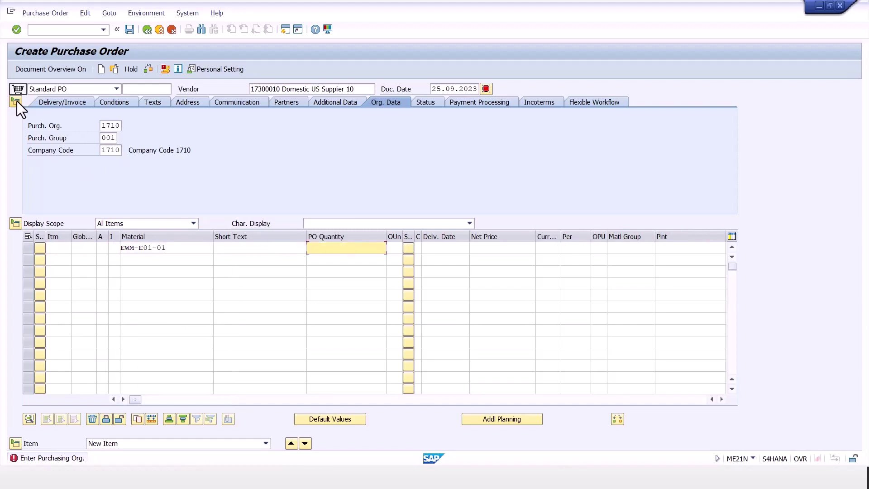
type("45")
key("Tab")
key("Tab")
key("Tab")
key("Tab")
key("Tab")
key("Tab")
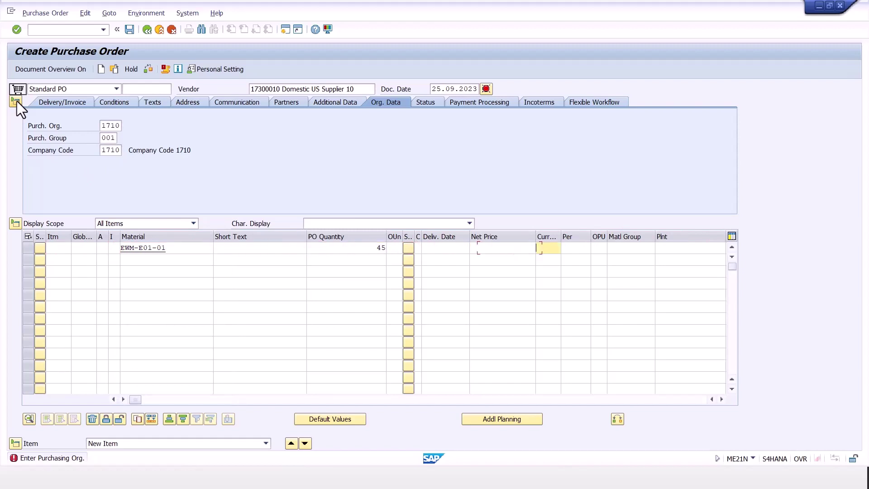
key("Tab")
key("Tab")
key("Tab")
key("Tab")
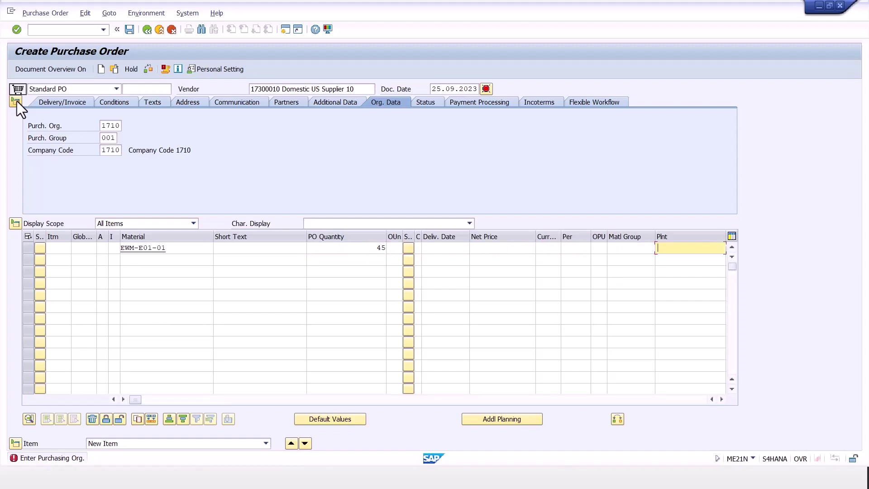
key("Down")
key("Return")
key("Tab")
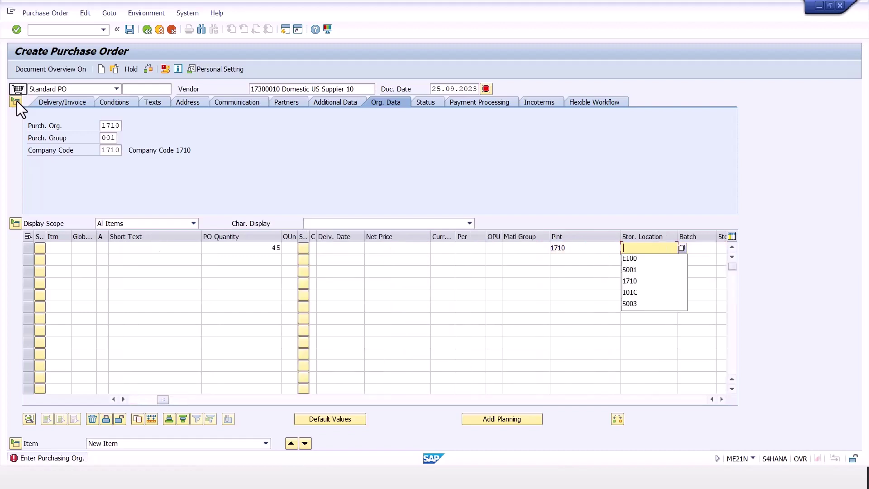
key("Down")
key("Return")
key("Return")
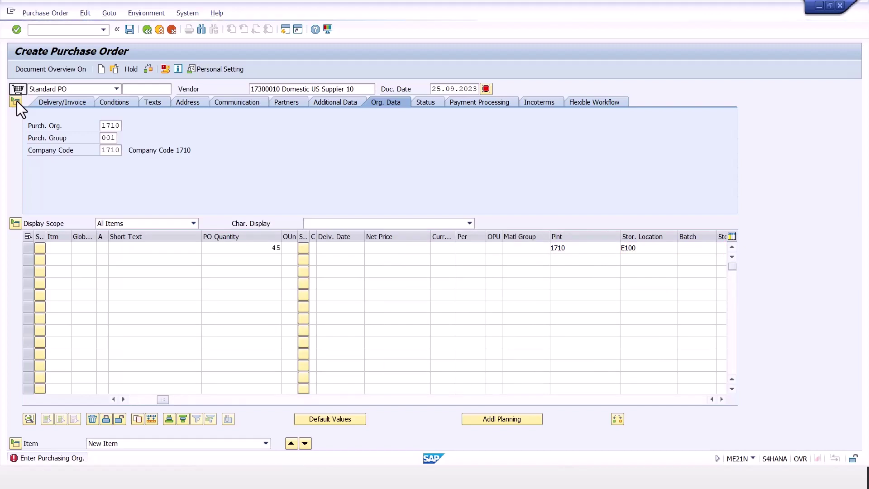
- Set item 10's confirmation control to Inbound Delivery and save the purchase order
left_click(15, 101)
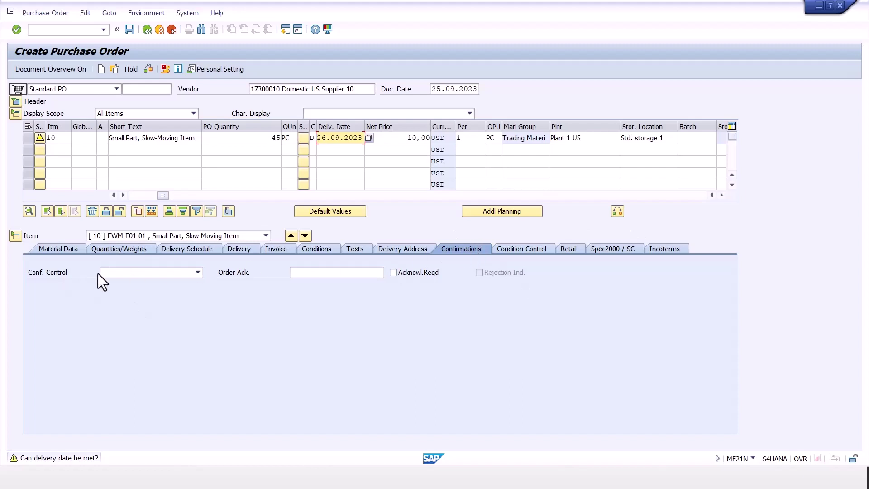
left_click(198, 272)
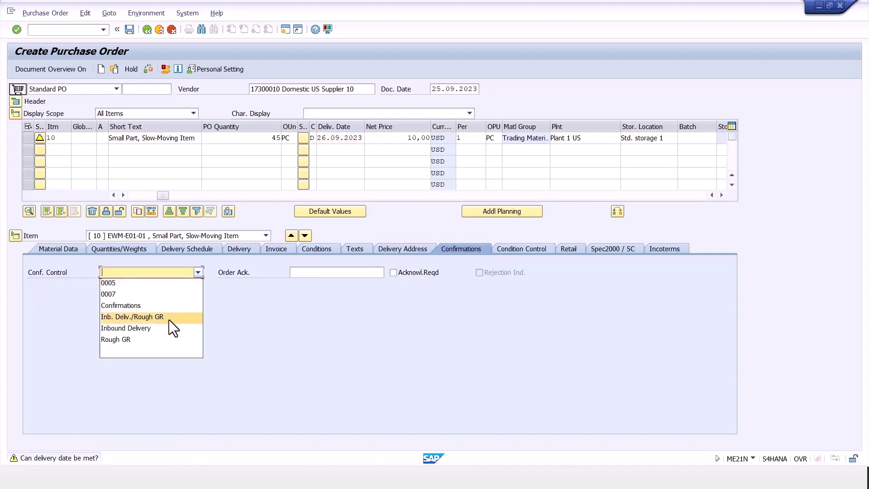
left_click(139, 330)
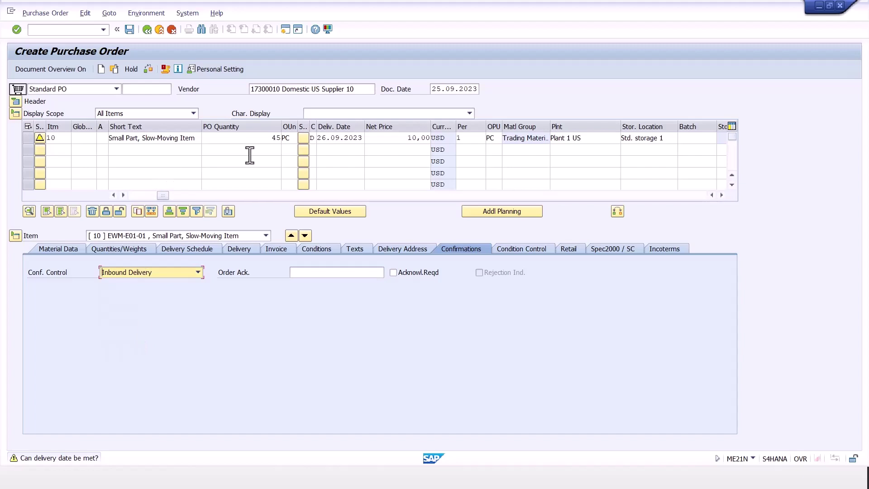
key("Return")
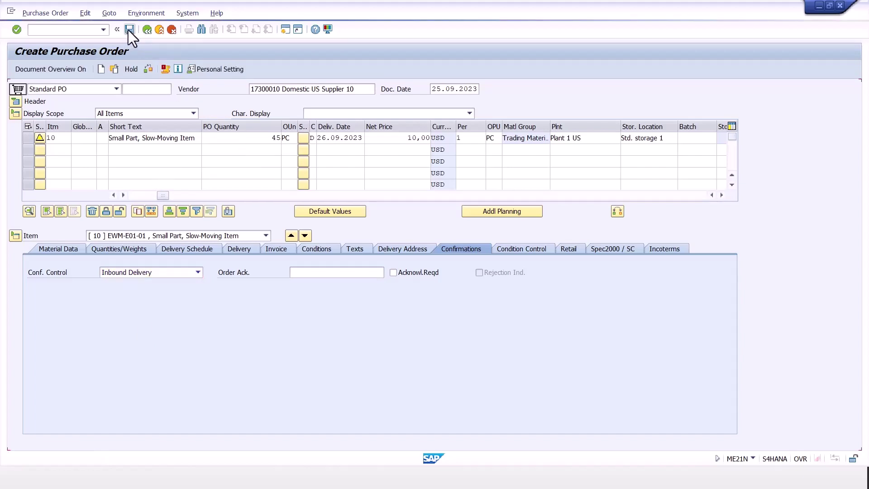
left_click(129, 30)
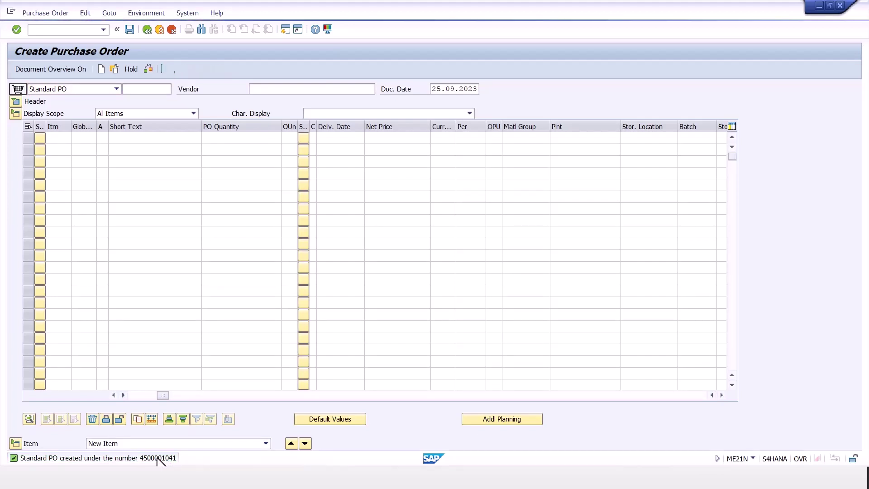
- Open the creation message details and select the new purchase order number
double_click(158, 458)
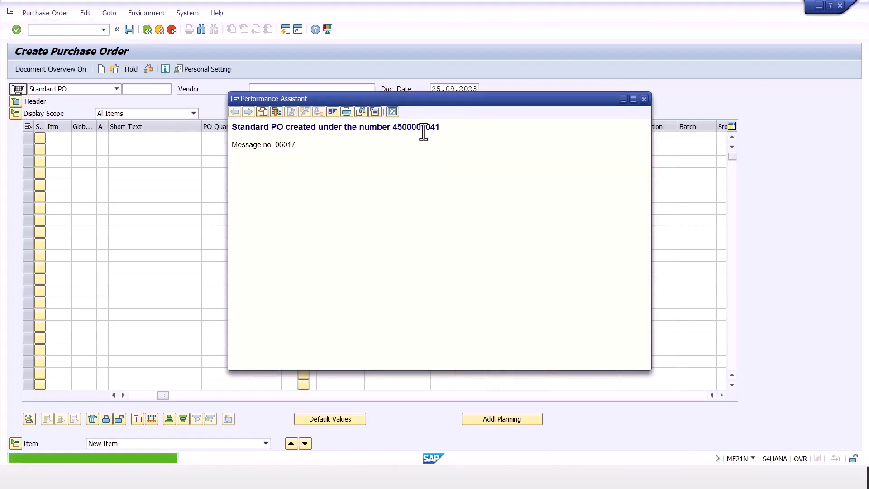
double_click(423, 128)
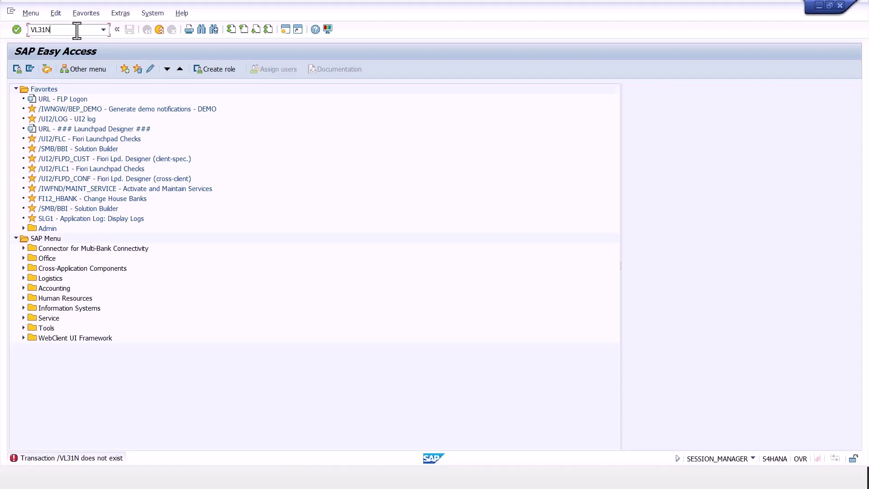
- Start the inbound delivery with VL31N and paste the purchase order number as external ID
key("Return")
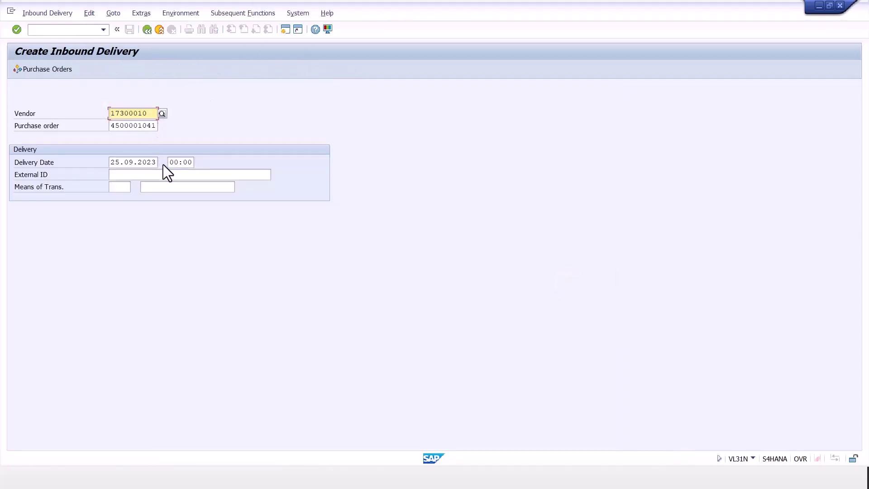
left_click(154, 174)
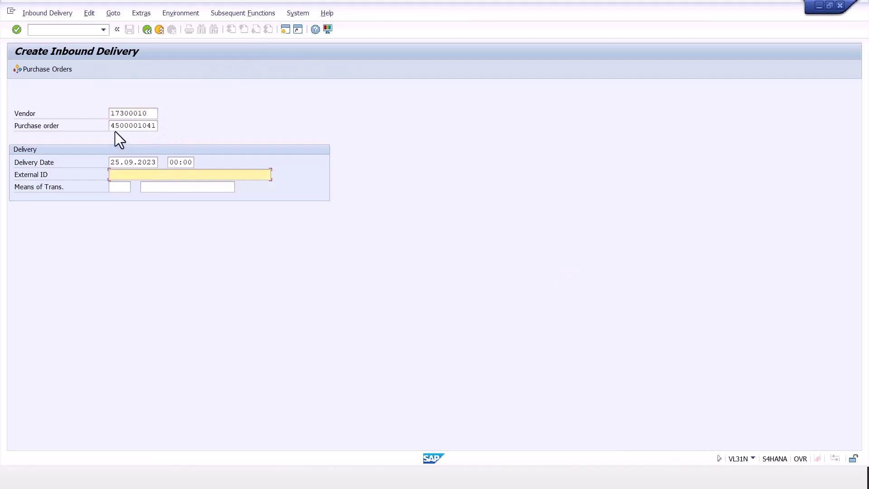
left_click_drag(110, 126, 169, 130)
key("ctrl+c")
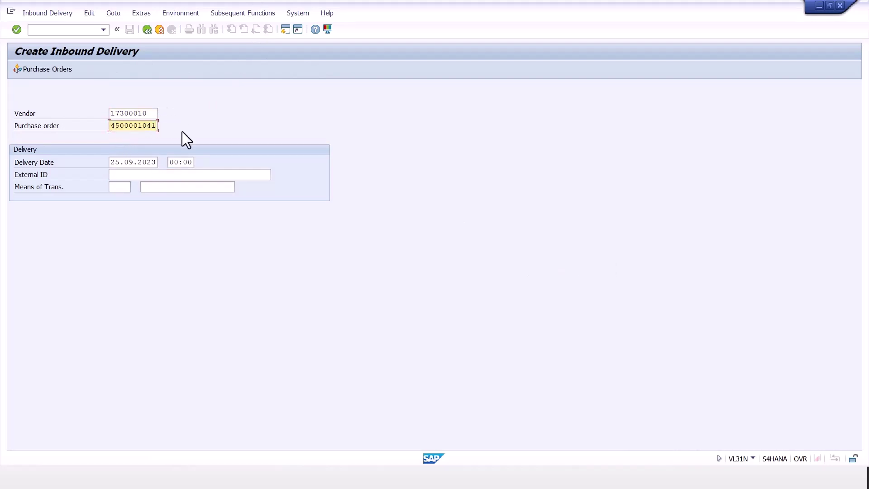
left_click(162, 175)
key("ctrl+v")
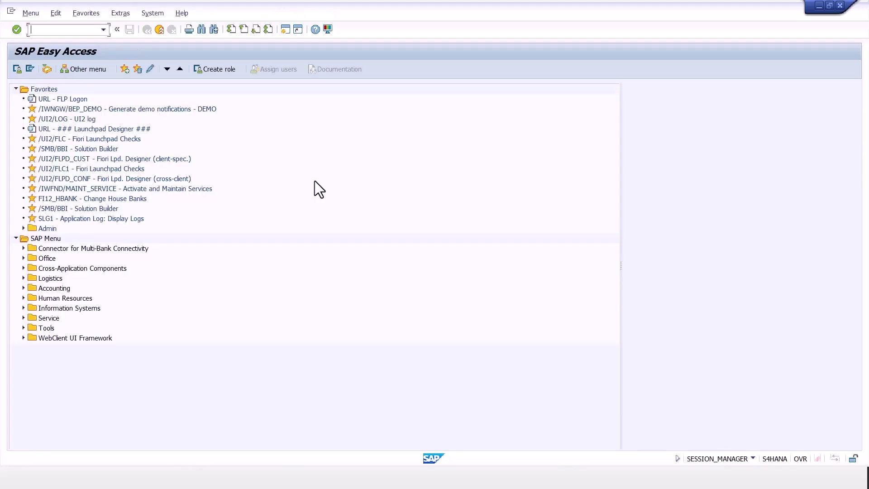
- Run MMBE stock overview for EWM-E01-01 in plant 1710, storage location E100
type("MMBE")
key("Return")
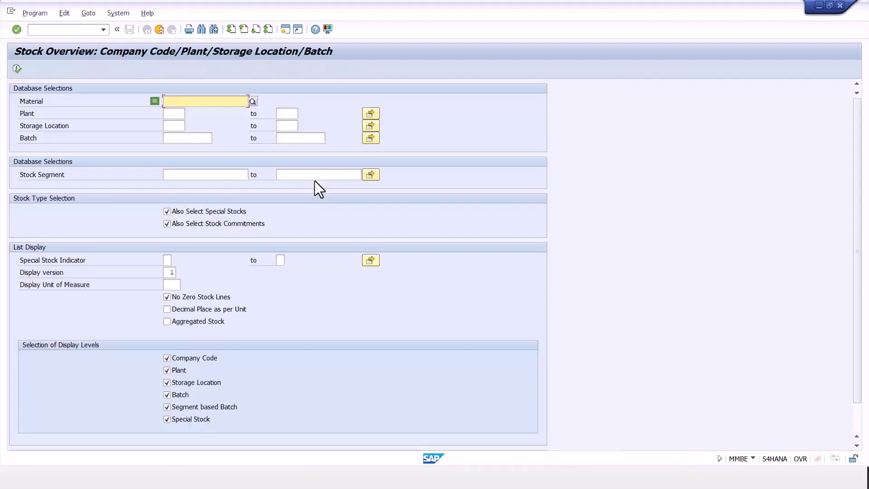
key("space")
key("Down")
key("Tab")
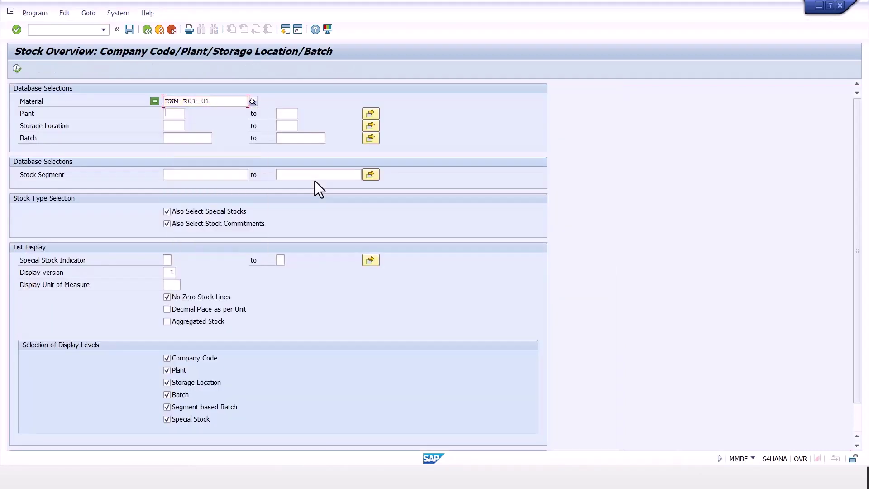
key("space")
key("Down")
key("Tab")
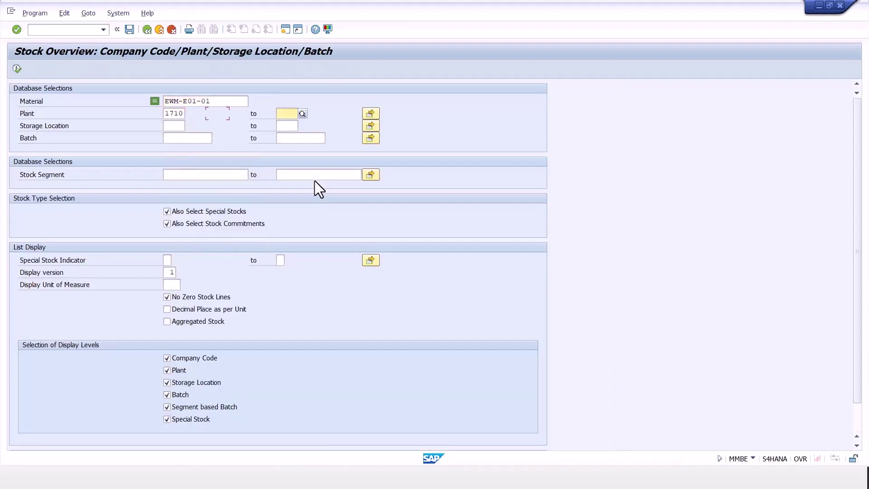
key("Tab")
type("e100")
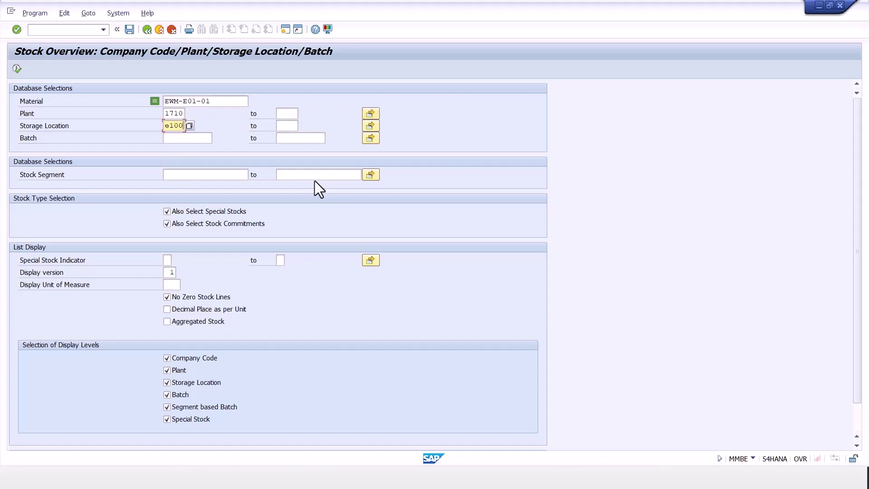
left_click(15, 70)
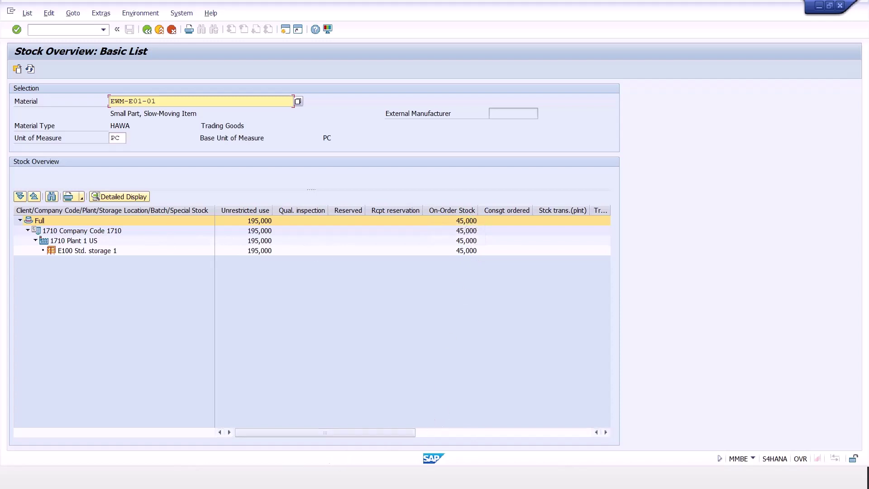
- Bring the stock overview list to front and open another SAP session
left_click(318, 477)
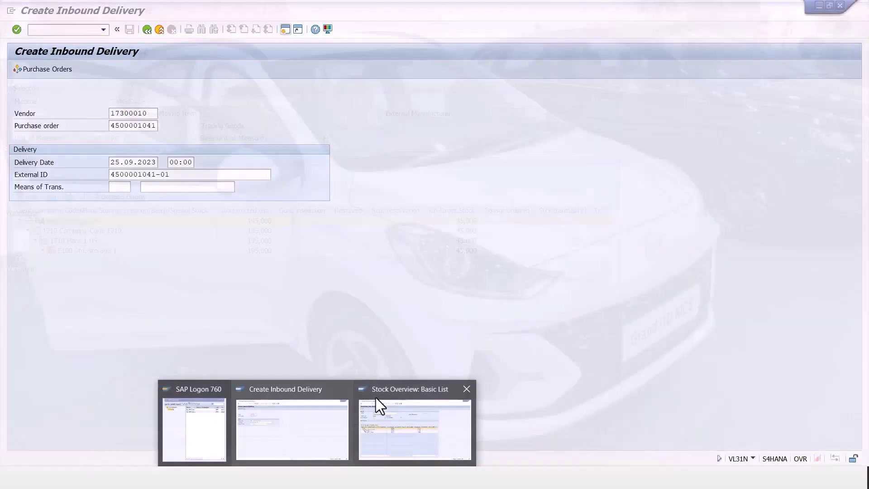
left_click(378, 398)
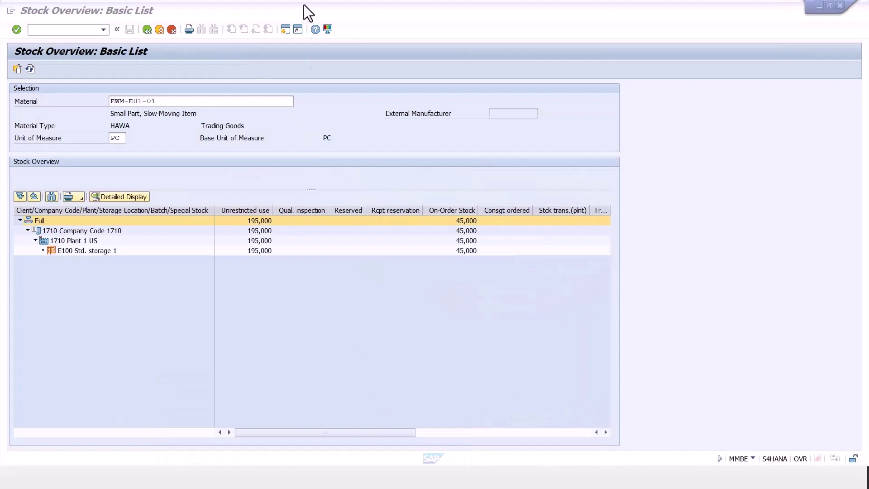
left_click(284, 29)
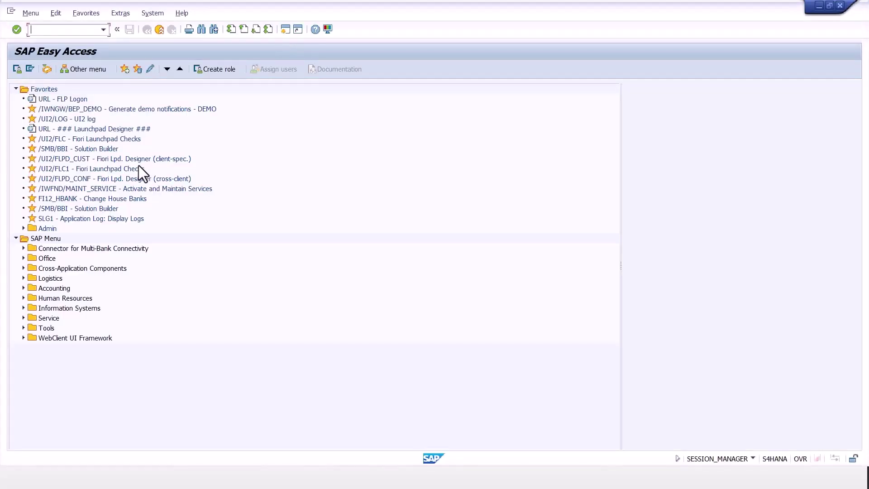
- Launch /SCWM/MON from Logistics > SCM Extended Warehouse Management > Monitoring
left_click(21, 278)
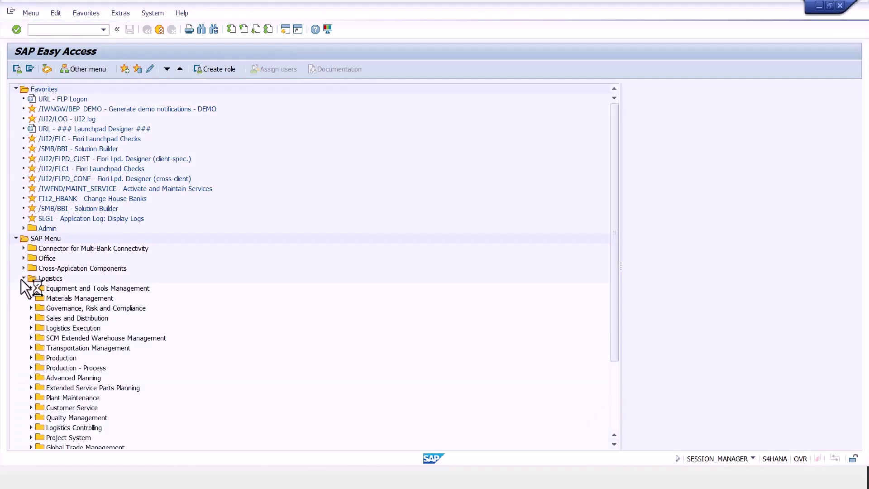
left_click(31, 338)
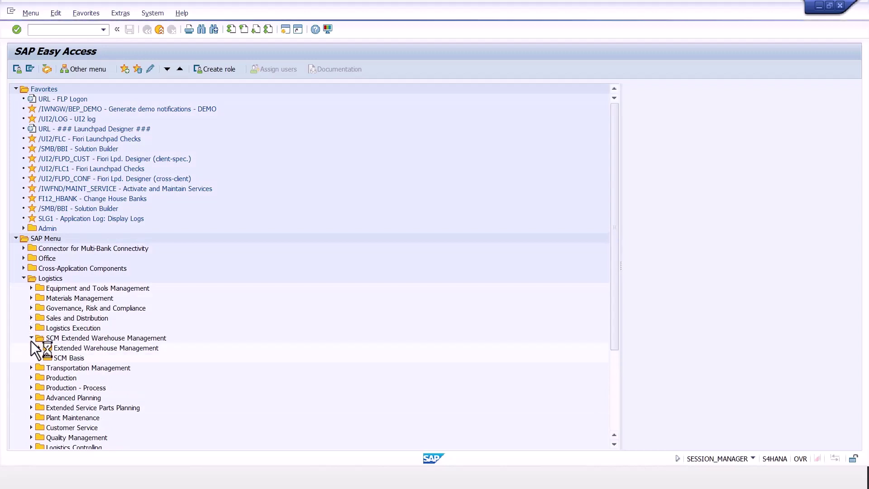
left_click(38, 347)
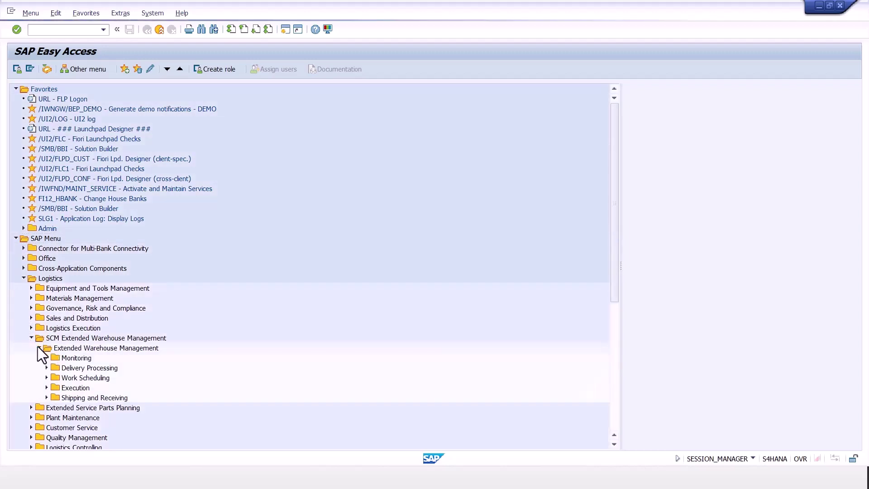
left_click(47, 357)
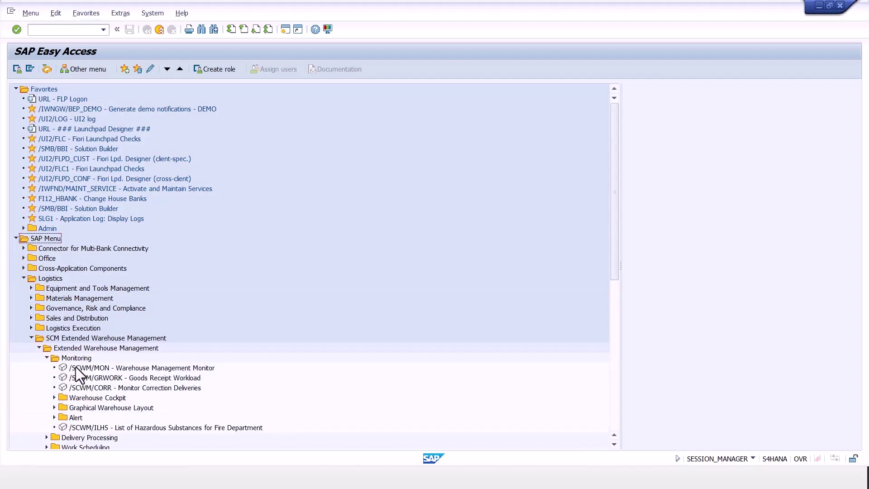
double_click(101, 369)
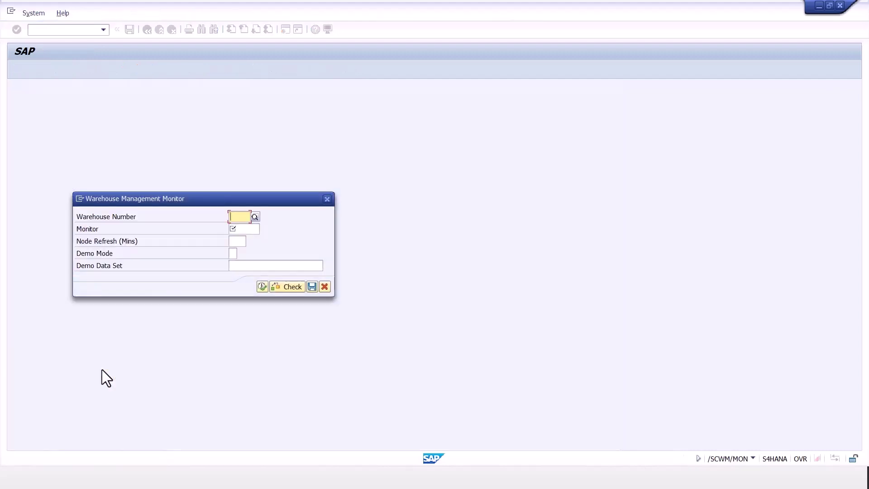
- Open monitor CR_EX for warehouse number EWM1
key("Return")
key("Tab")
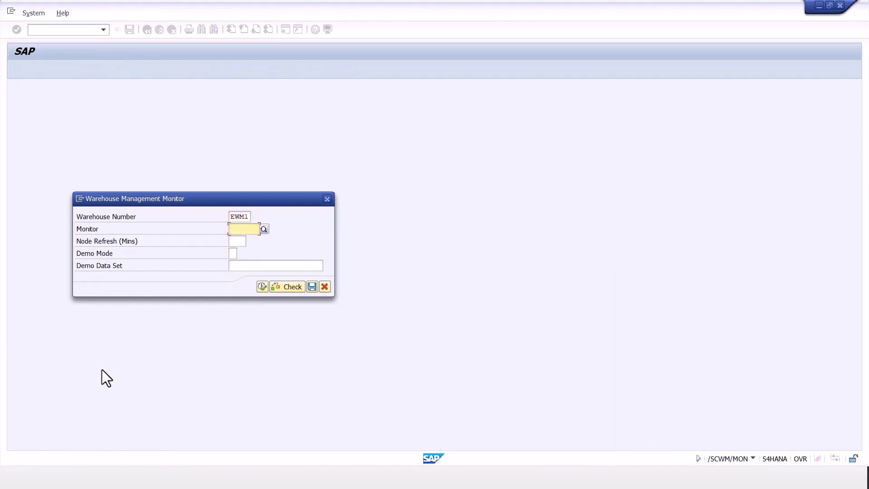
key("Down")
key("Down")
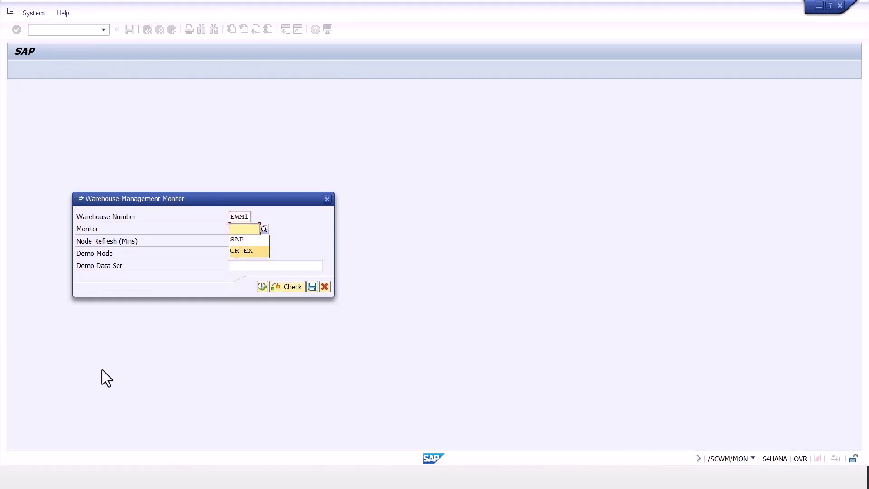
key("Return")
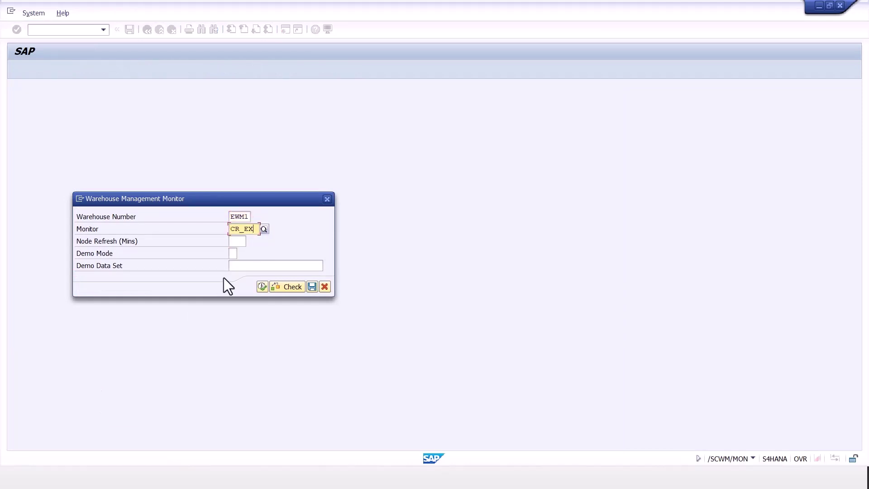
left_click(260, 287)
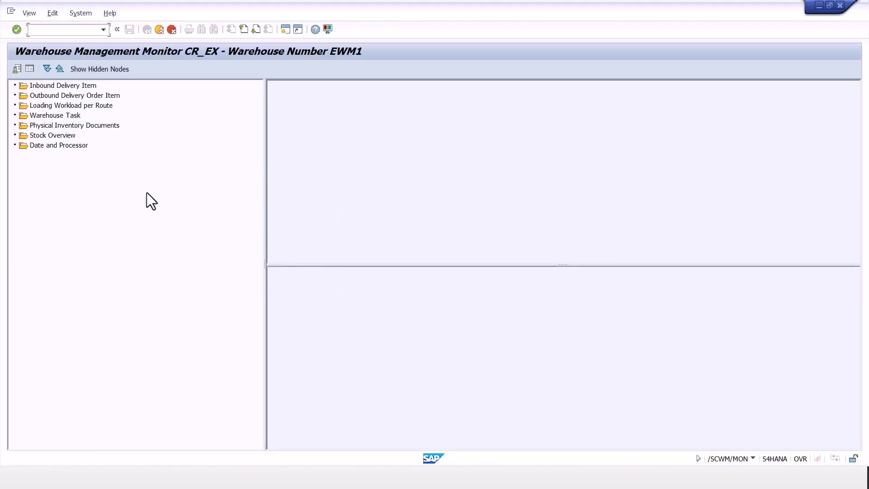
- List EWM-E01-01 warehouse stock in the monitor, then bring the MMBE list back to front
left_click(24, 135)
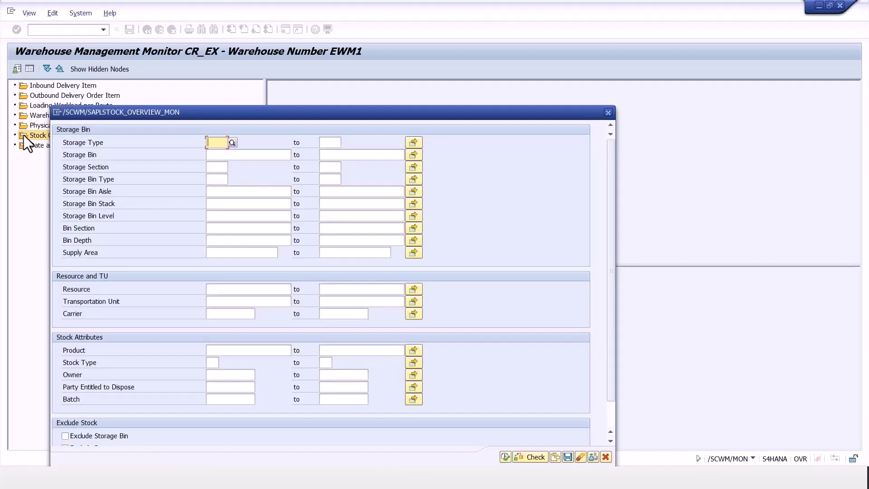
left_click(238, 354)
key("Down")
key("Return")
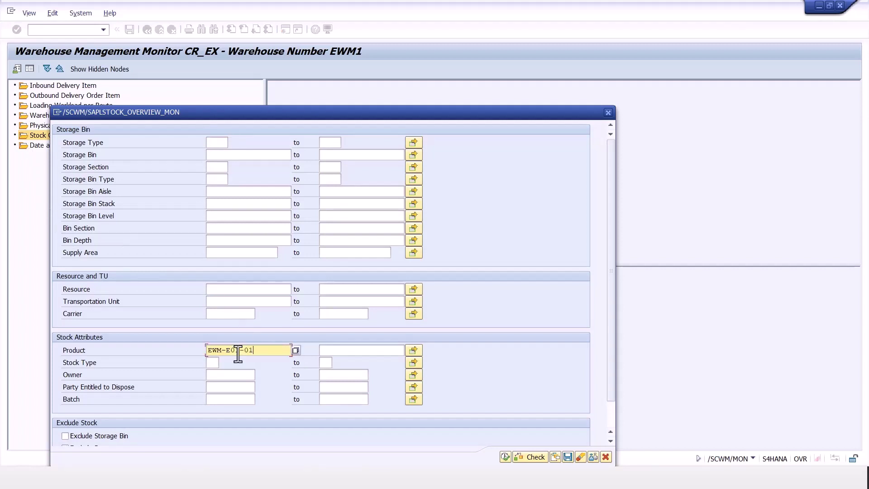
left_click(505, 457)
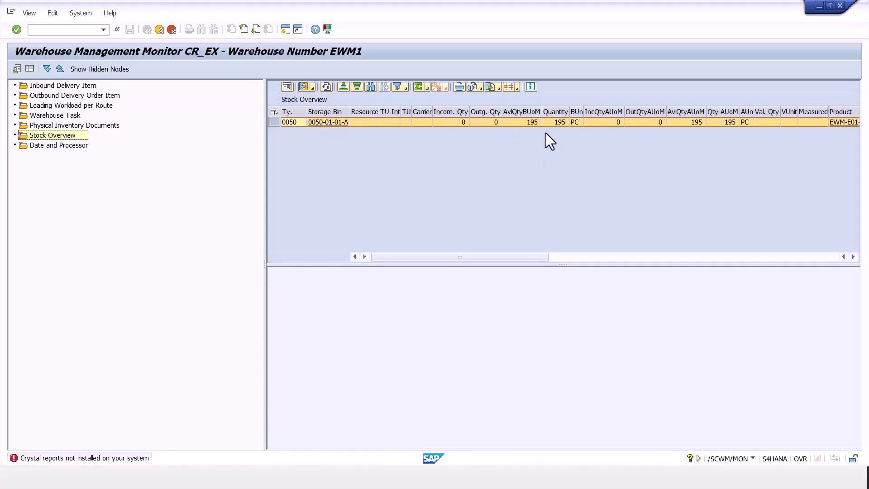
mouse_move(317, 478)
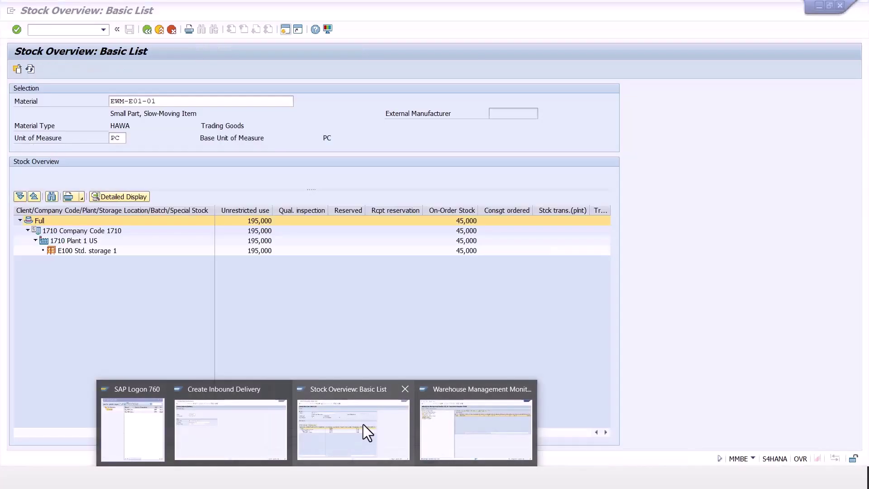
left_click(363, 423)
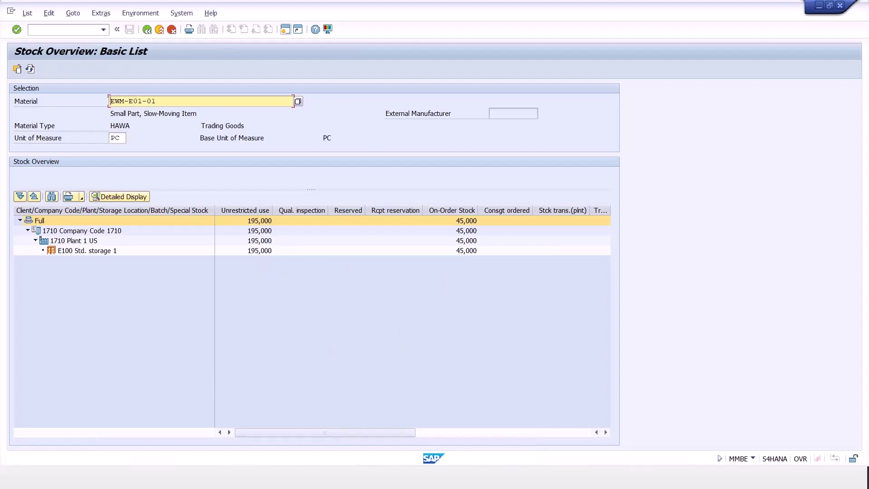
- Return to the inbound delivery for 45 PC of EWM-E01-01, reach its item overview and save
mouse_move(317, 479)
left_click(222, 421)
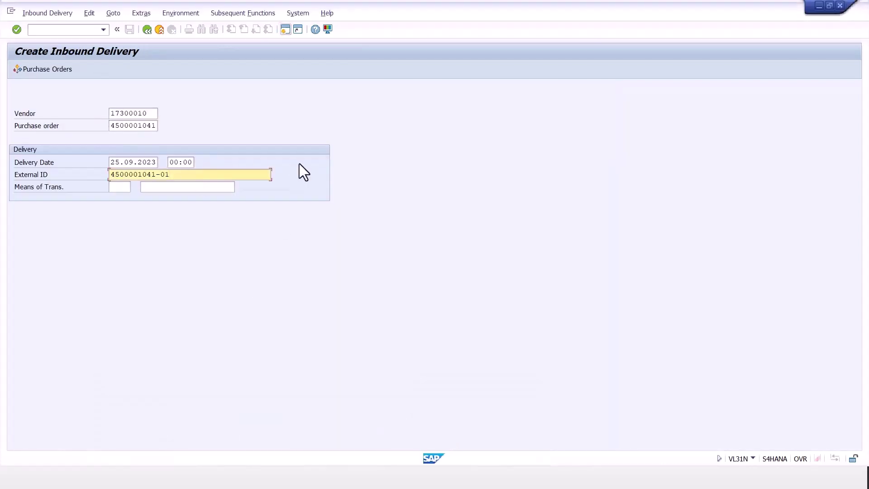
key("Return")
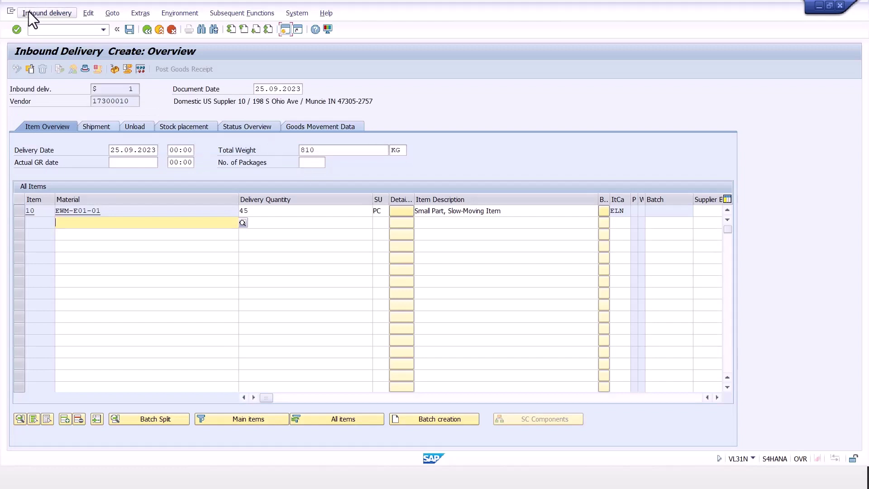
left_click(126, 29)
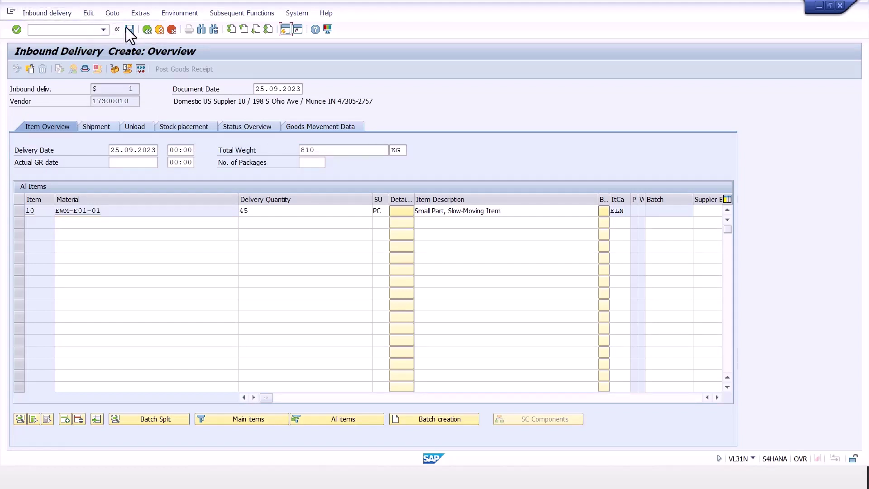
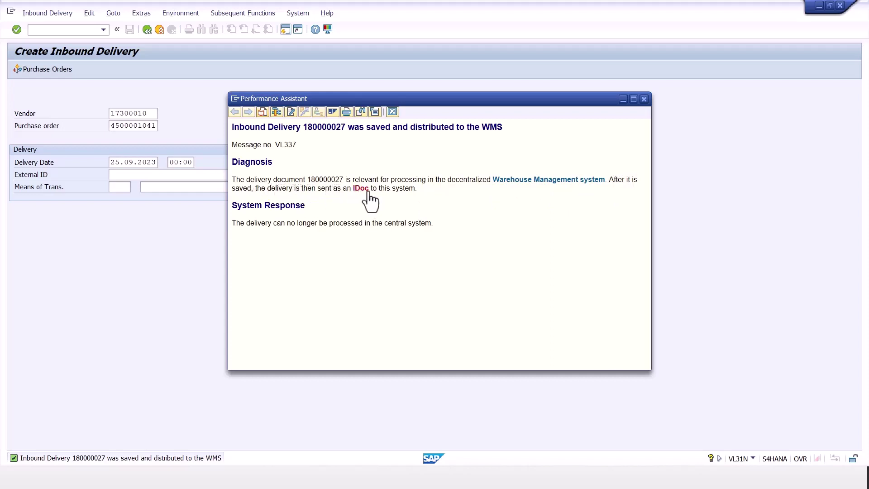
- Close the save-message explanation for delivery 180000027 and return to SAP Easy Access
left_click(645, 100)
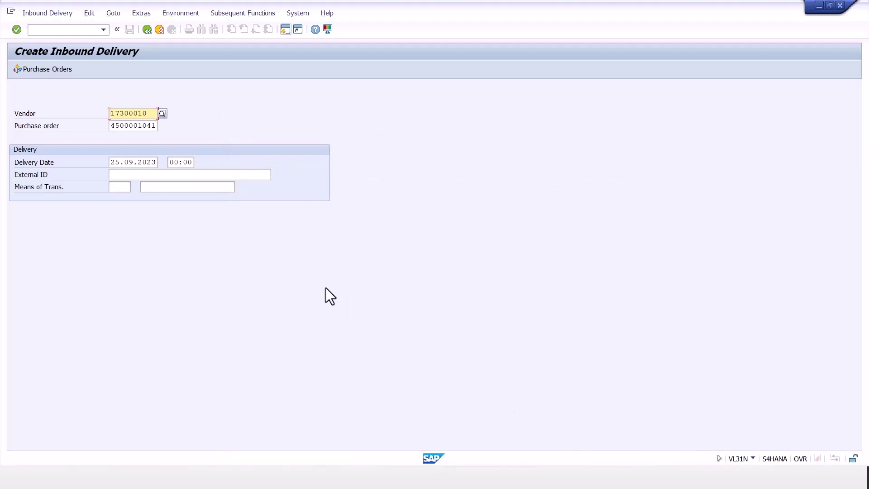
left_click(146, 29)
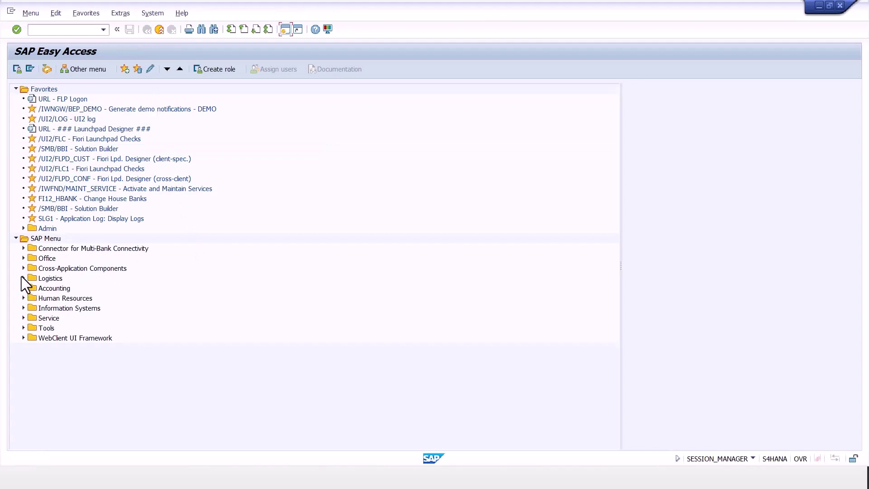
- Start /SCWM/PRDI from Logistics > SCM Extended Warehouse Management > Delivery Processing > Inbound Delivery
left_click(24, 278)
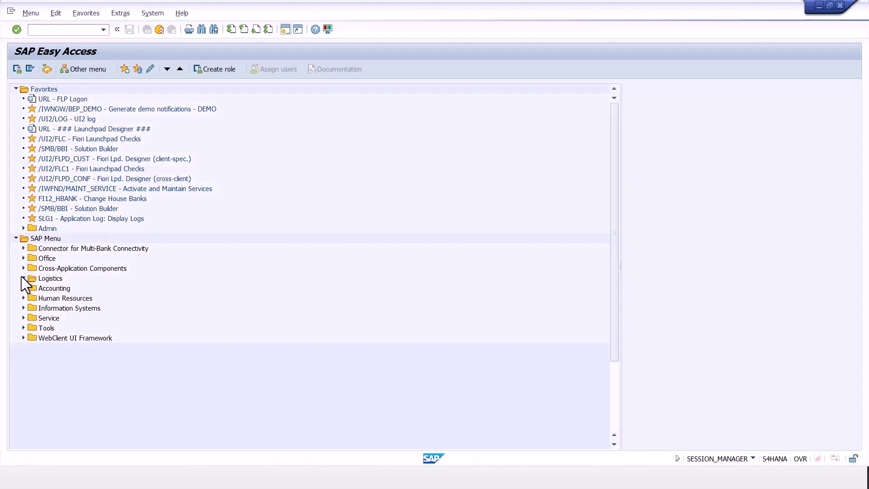
left_click(31, 338)
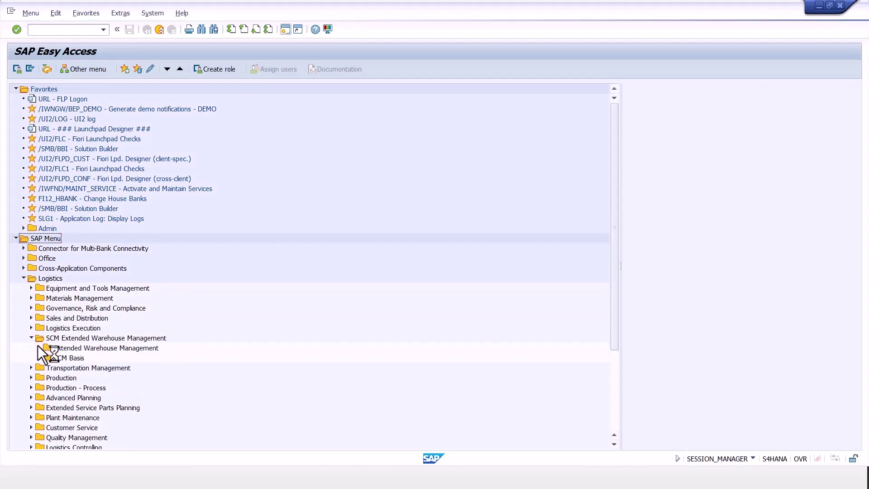
left_click(39, 347)
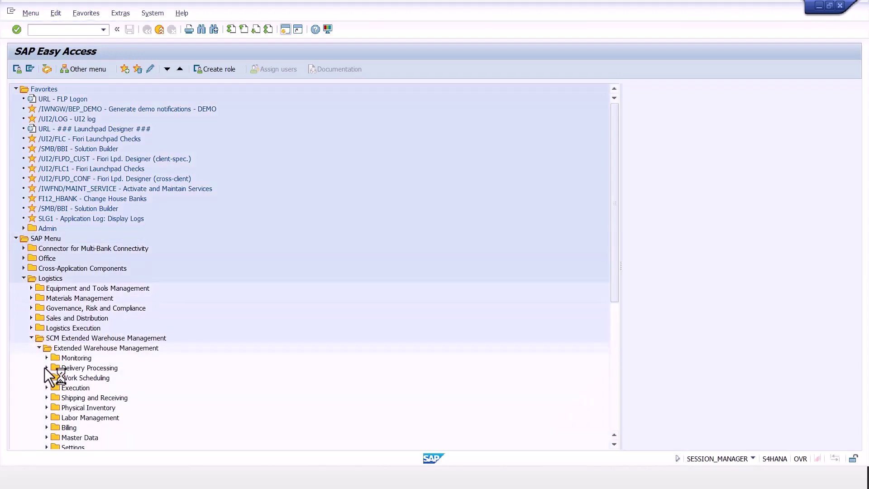
left_click(46, 367)
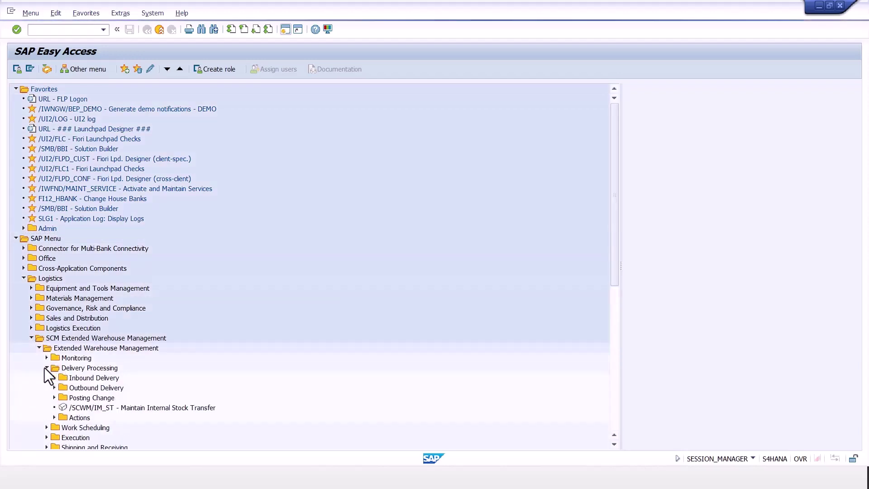
left_click(54, 378)
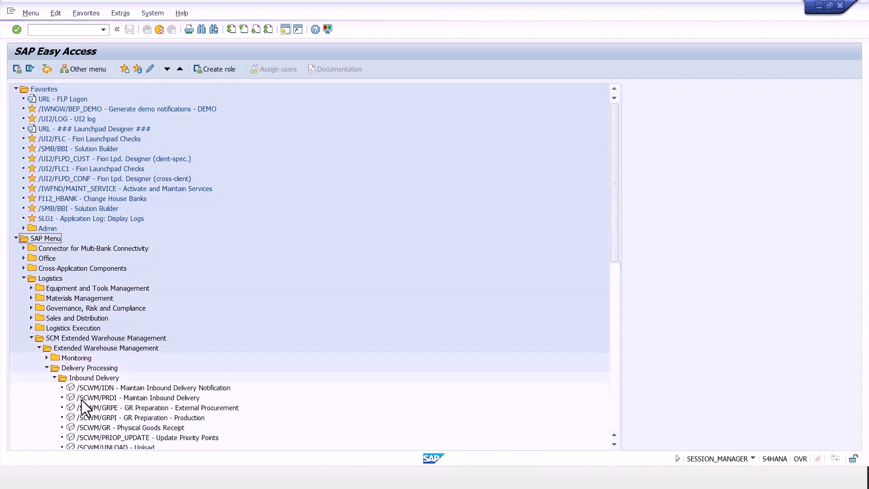
double_click(91, 400)
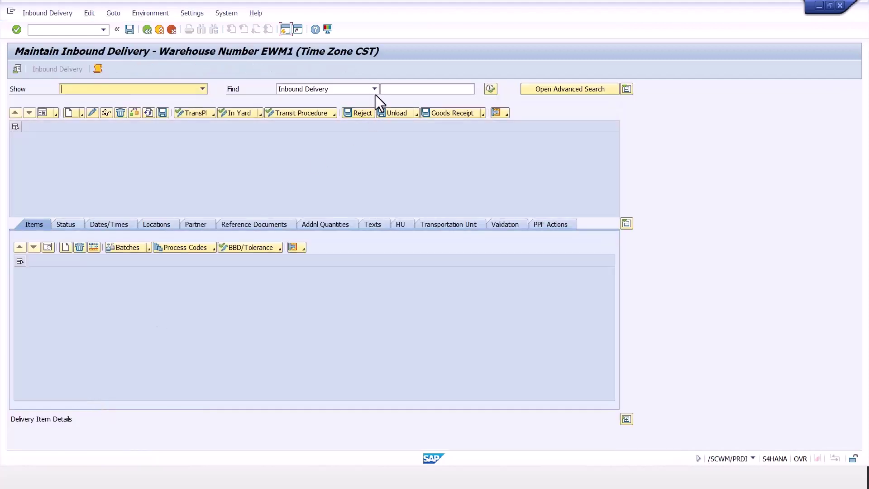
- Find Logistics Execution Delivery 180000027 to load EWM inbound delivery 1807
left_click(374, 91)
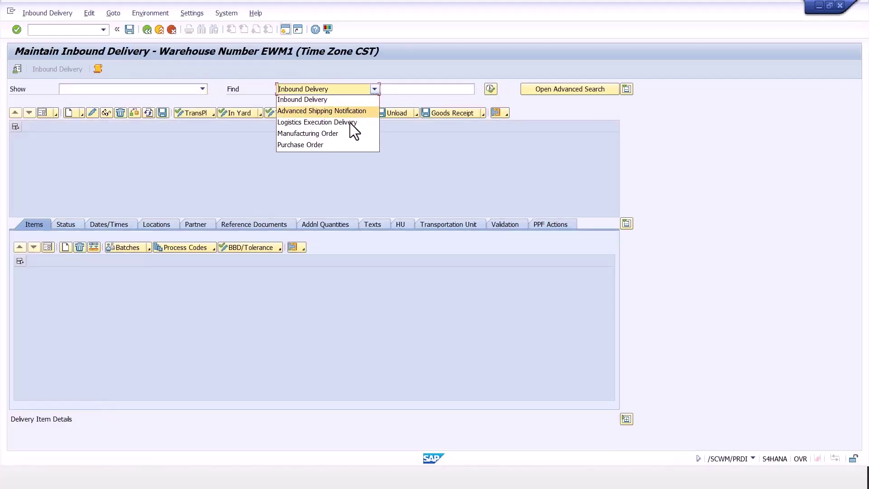
left_click(333, 123)
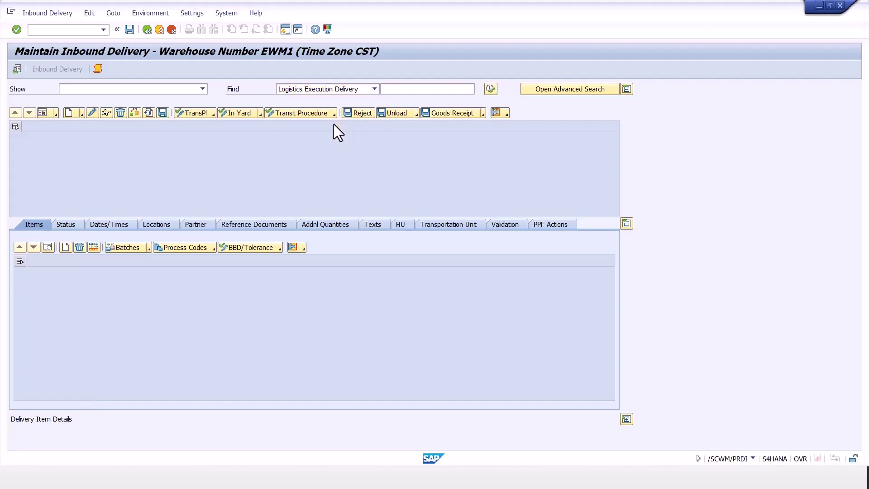
left_click(418, 88)
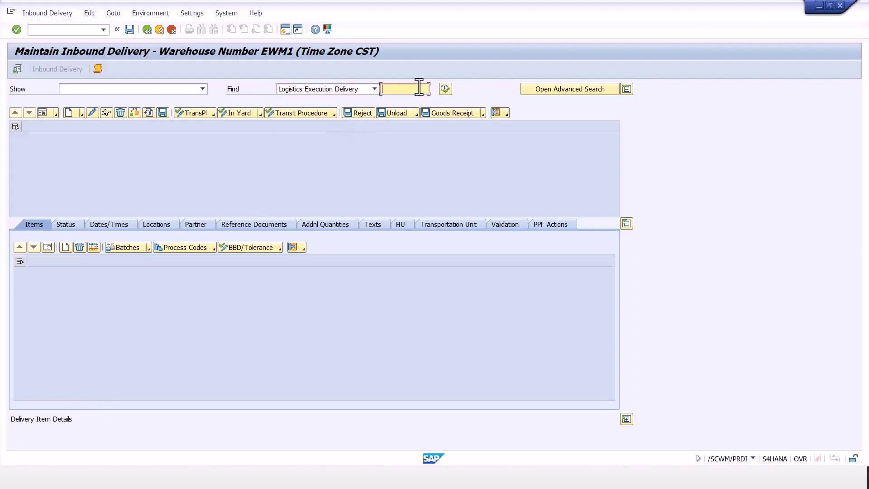
type("180000027")
left_click(447, 89)
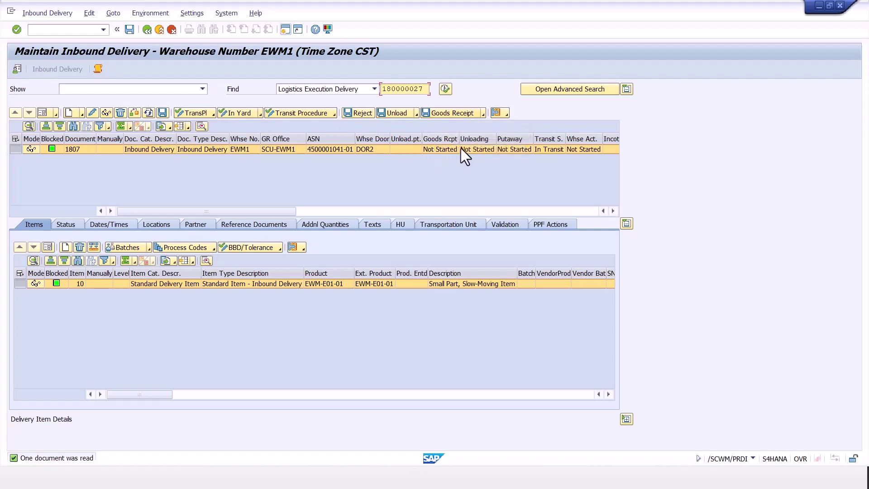
- Post goods receipt and unloading for inbound delivery 1807
left_click(452, 112)
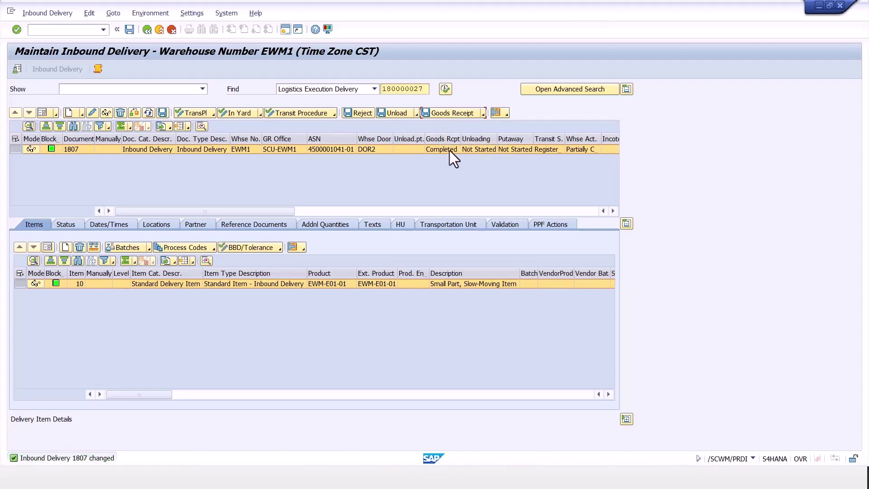
left_click(396, 114)
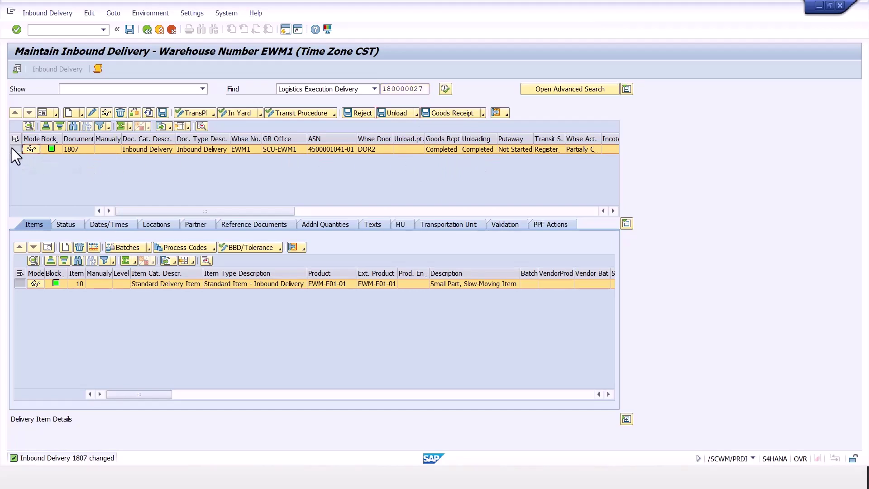
left_click(45, 13)
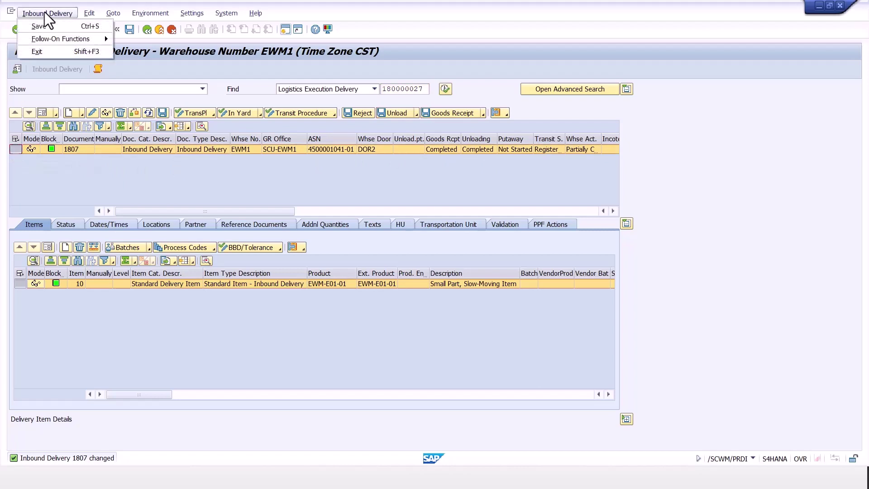
mouse_move(59, 37)
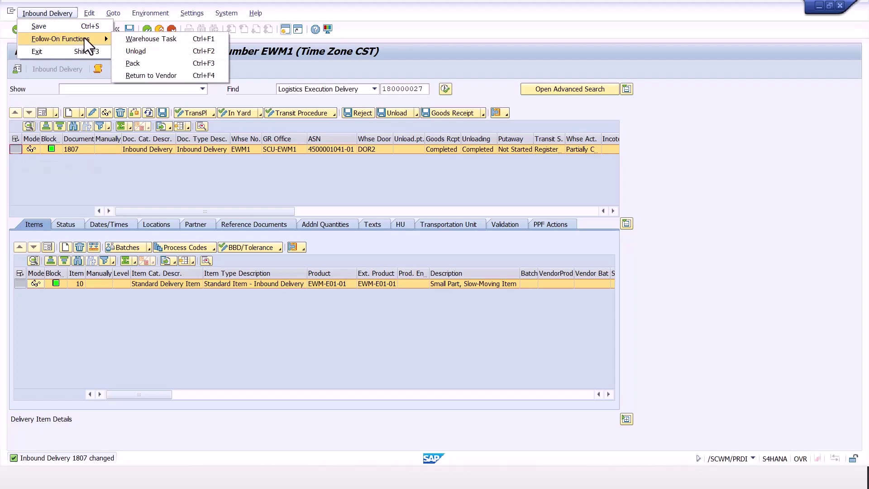
- Create and save the putaway task for warehouse request 1807, yielding warehouse order 1000007
left_click(137, 37)
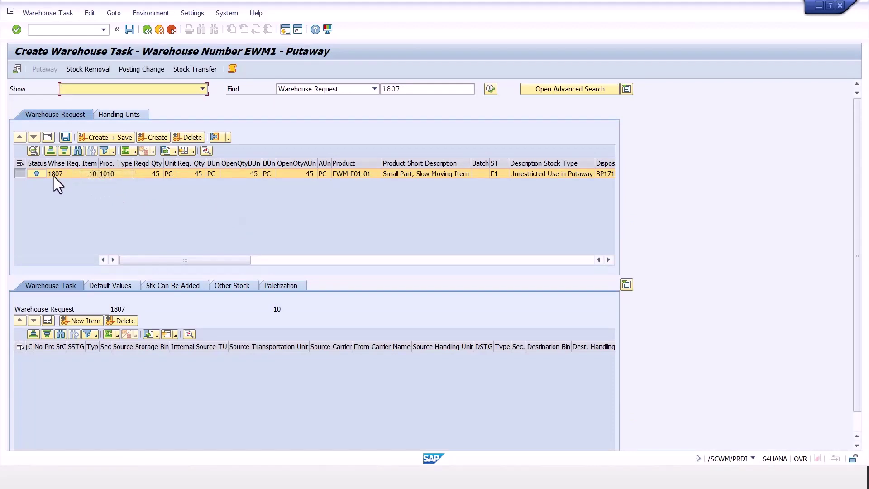
left_click(22, 173)
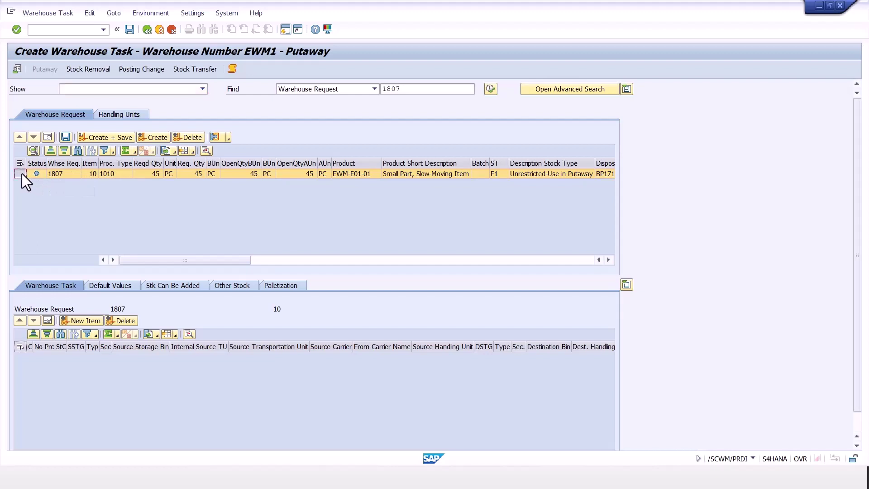
left_click(110, 137)
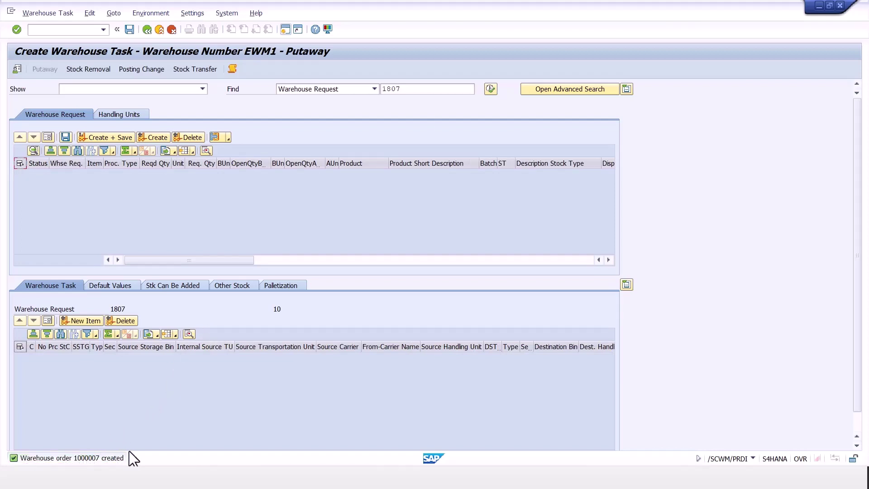
- Bring up Confirm Warehouse Task with open order 1000007 to bin 0050-01-01-A
left_click(39, 10)
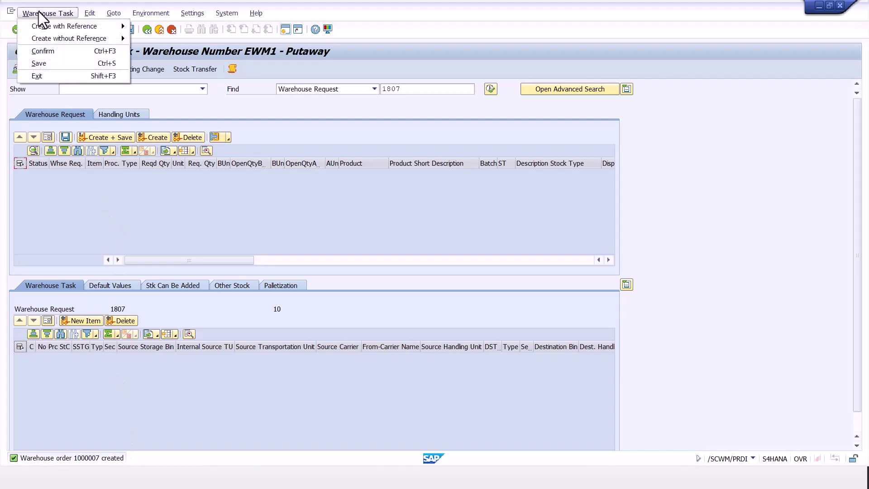
left_click(48, 49)
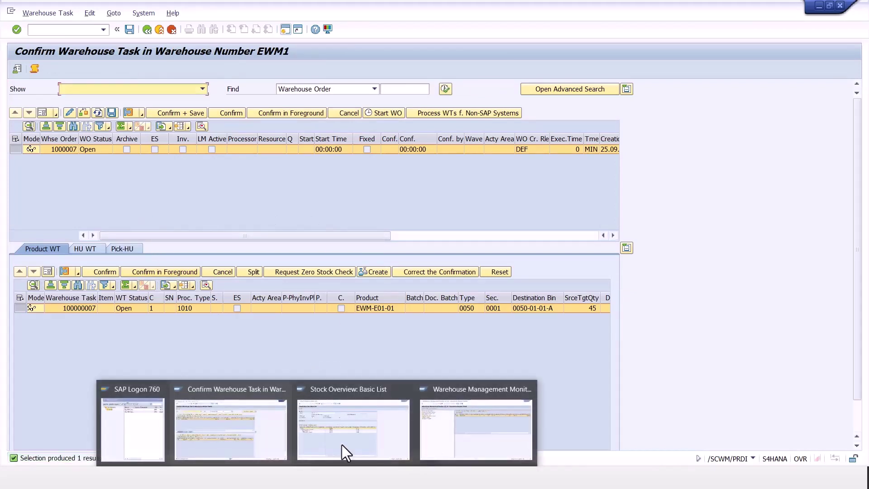
left_click(357, 429)
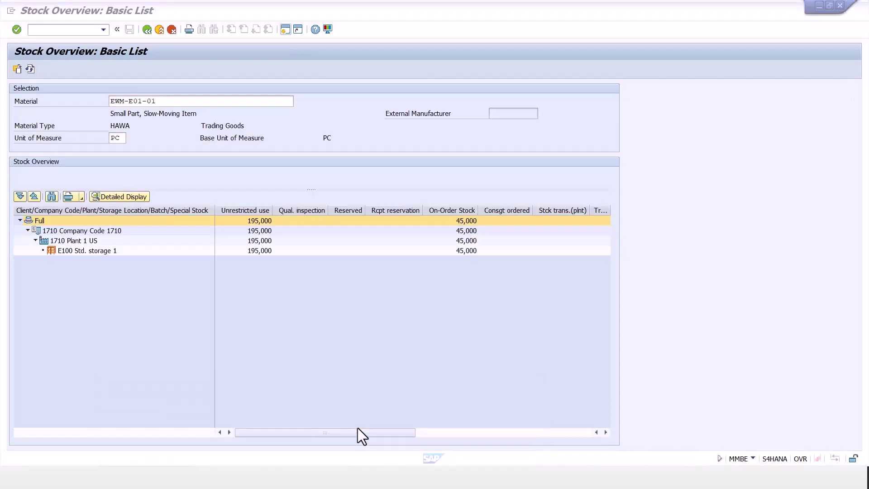
- Refresh MMBE stock for EWM-E01-01 to show 240,000 PC unrestricted in E100
left_click(30, 69)
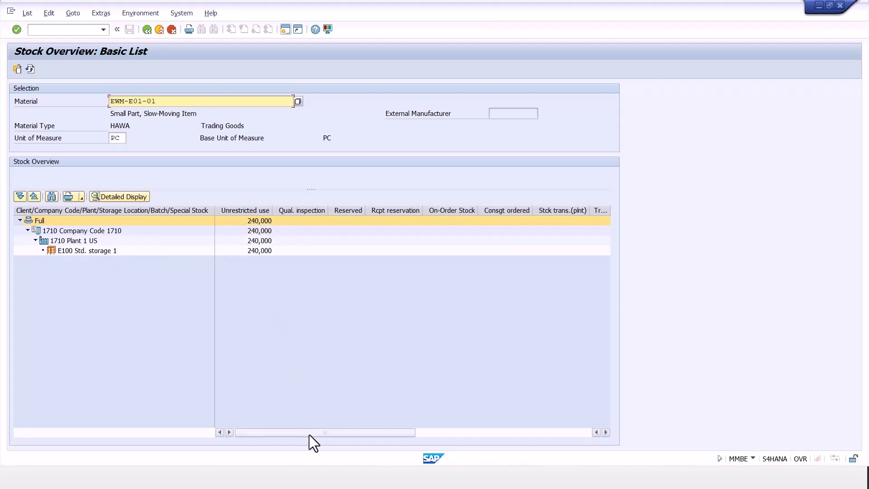
mouse_move(317, 486)
left_click(466, 428)
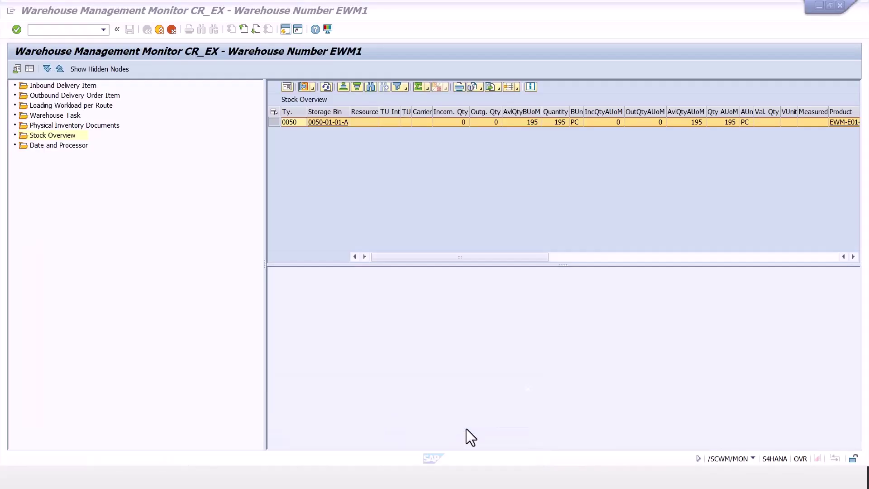
- Refresh the EWM monitor to show 45 PC in GR-ZONE bound for bin 0050-01-01-A
left_click(326, 87)
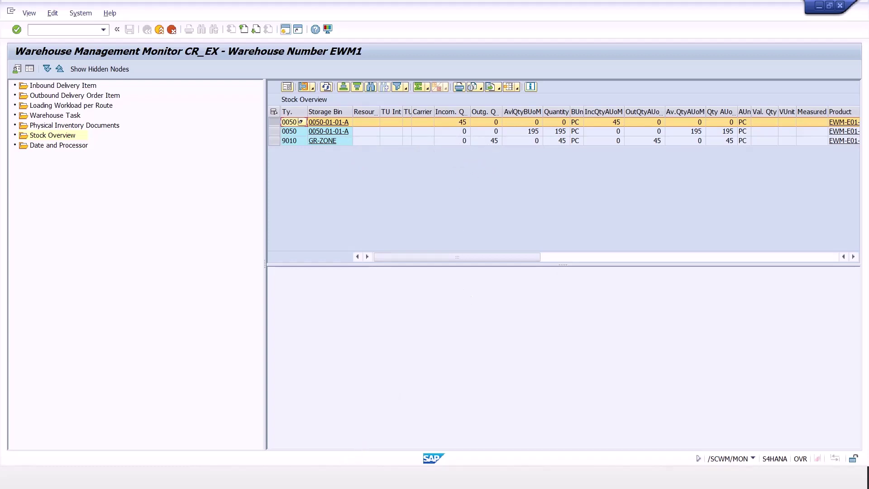
left_click(317, 477)
left_click(243, 421)
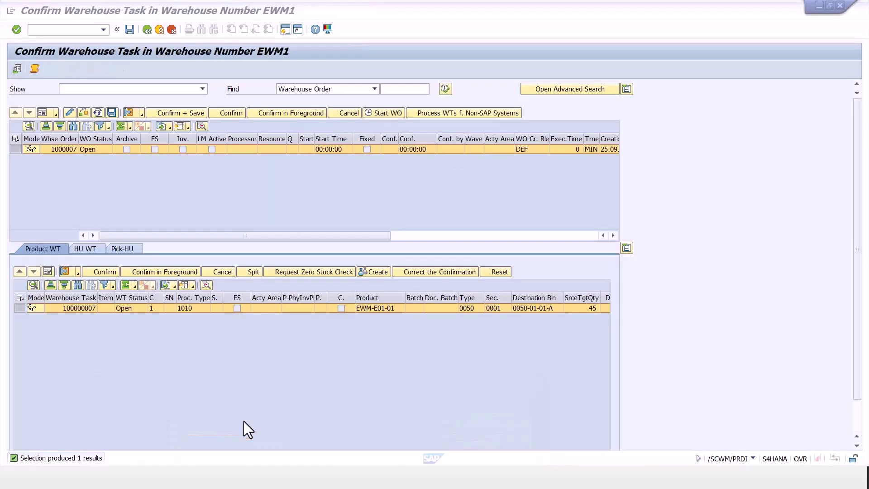
- Confirm and save warehouse order 1000007 with putaway task 100000007
left_click(176, 114)
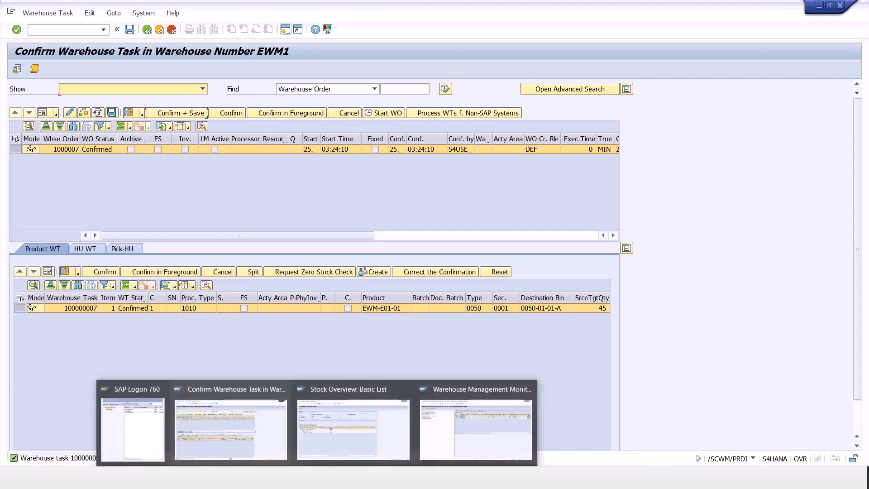
left_click(473, 402)
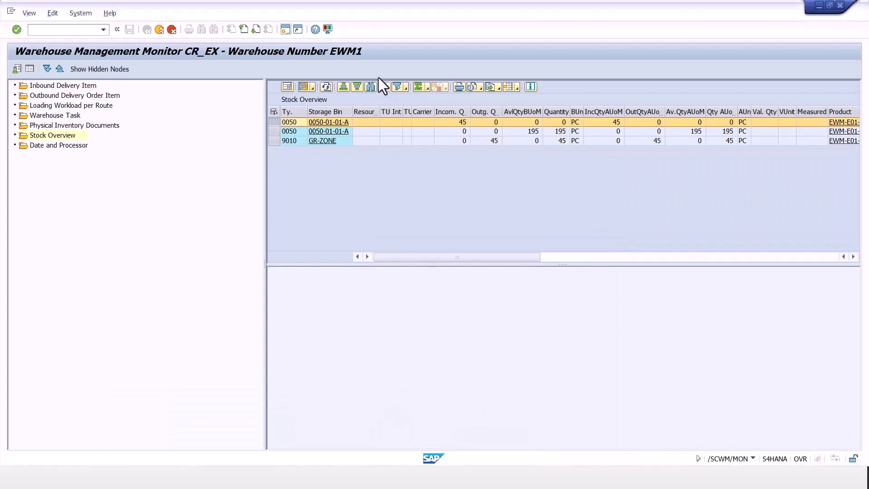
- Refresh the EWM stock overview and review 240 PC of EWM-E01-01 in bin 0050-01-01-A
left_click(328, 86)
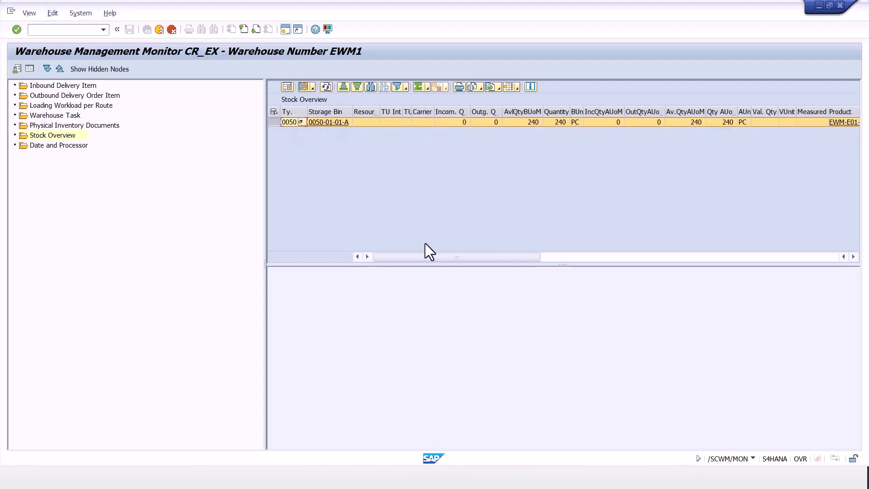
left_click_drag(432, 257, 466, 260)
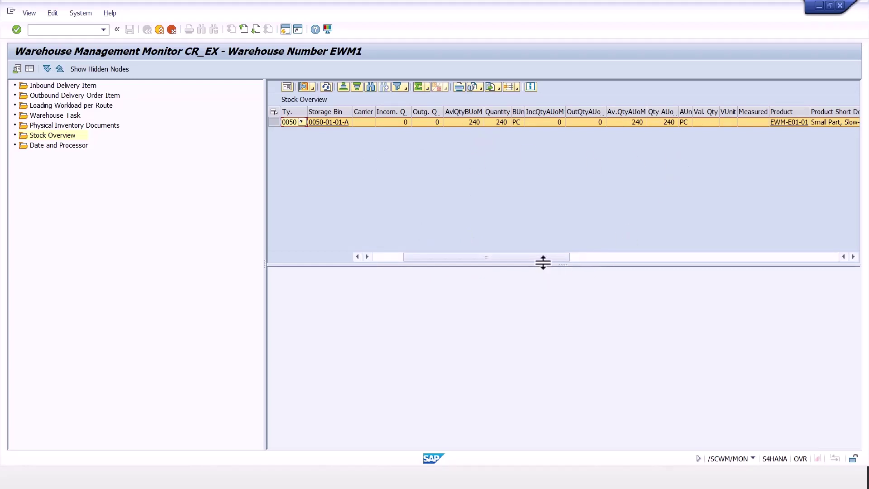
left_click_drag(542, 259, 601, 259)
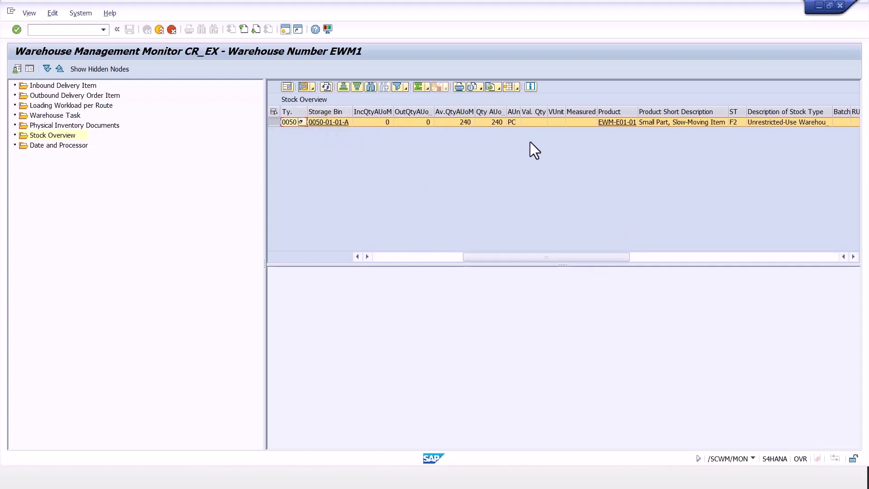
left_click_drag(564, 257, 476, 312)
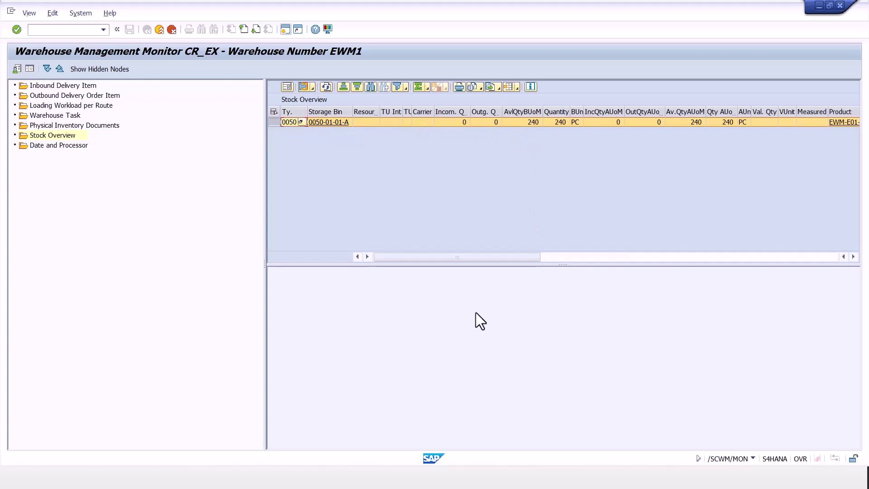